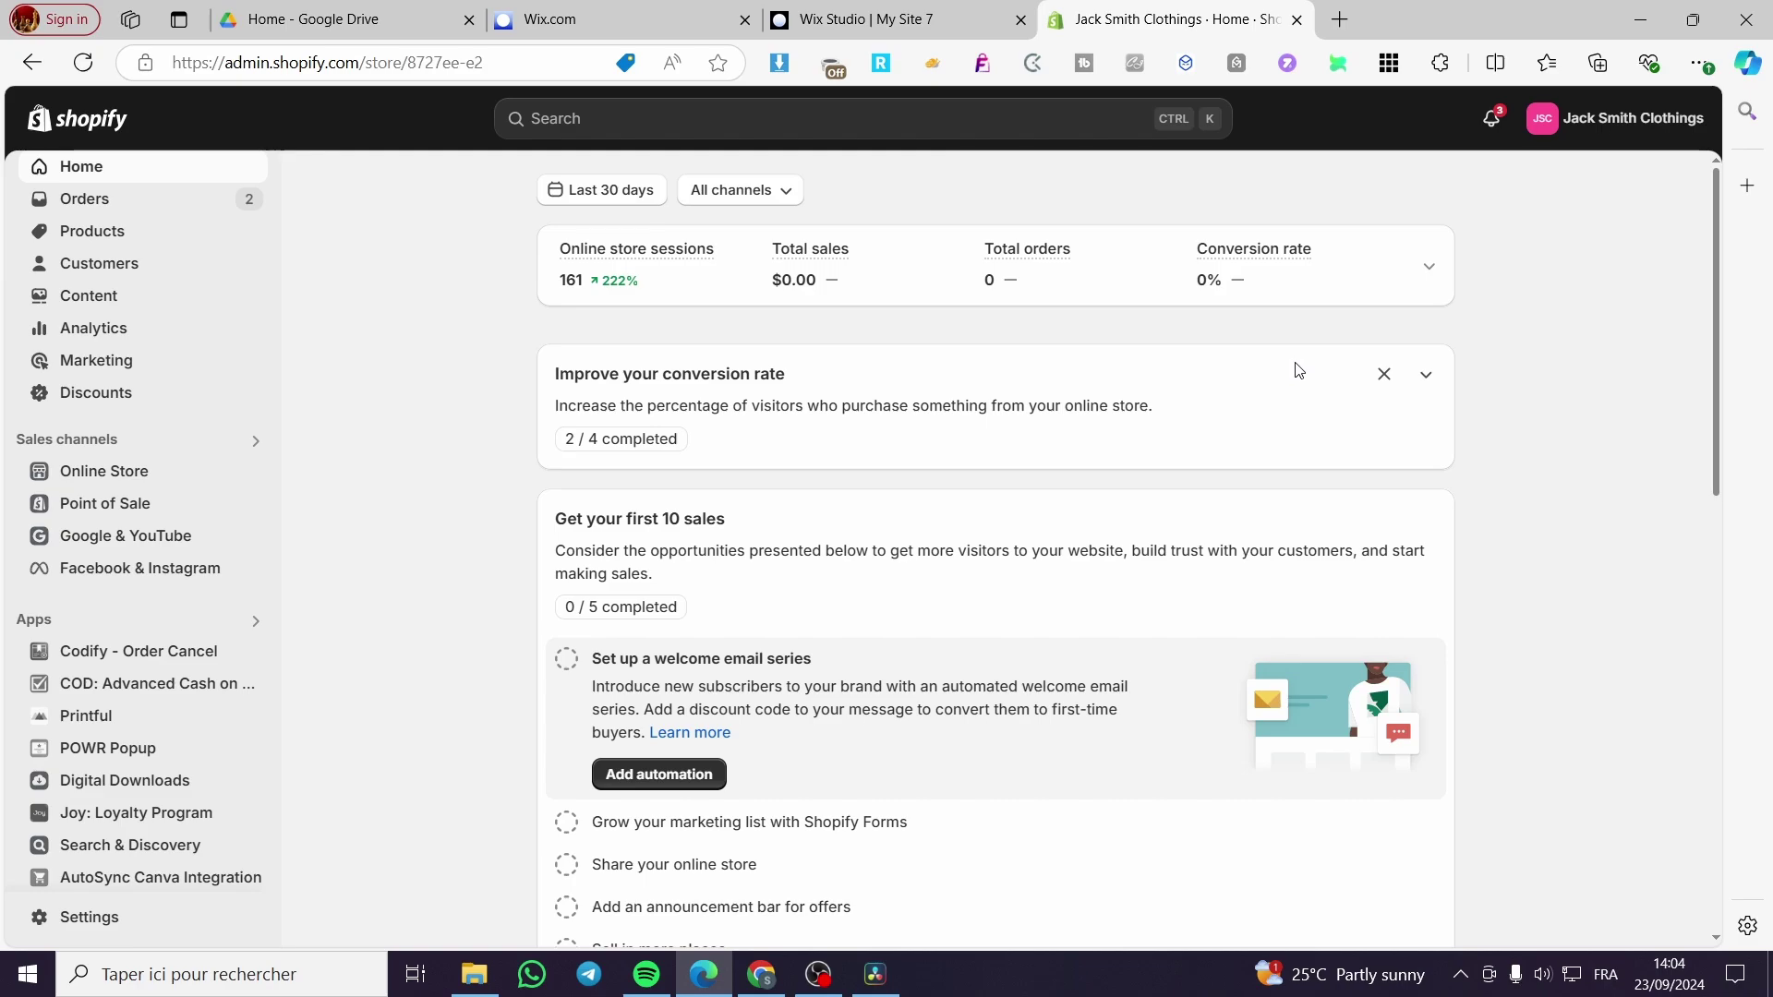
- Search the store admin for 'Pop conver' to find the Pop Convert app
{"action": "scroll", "coordinate": [129, 412], "scroll_direction": "up", "scroll_amount": 1}
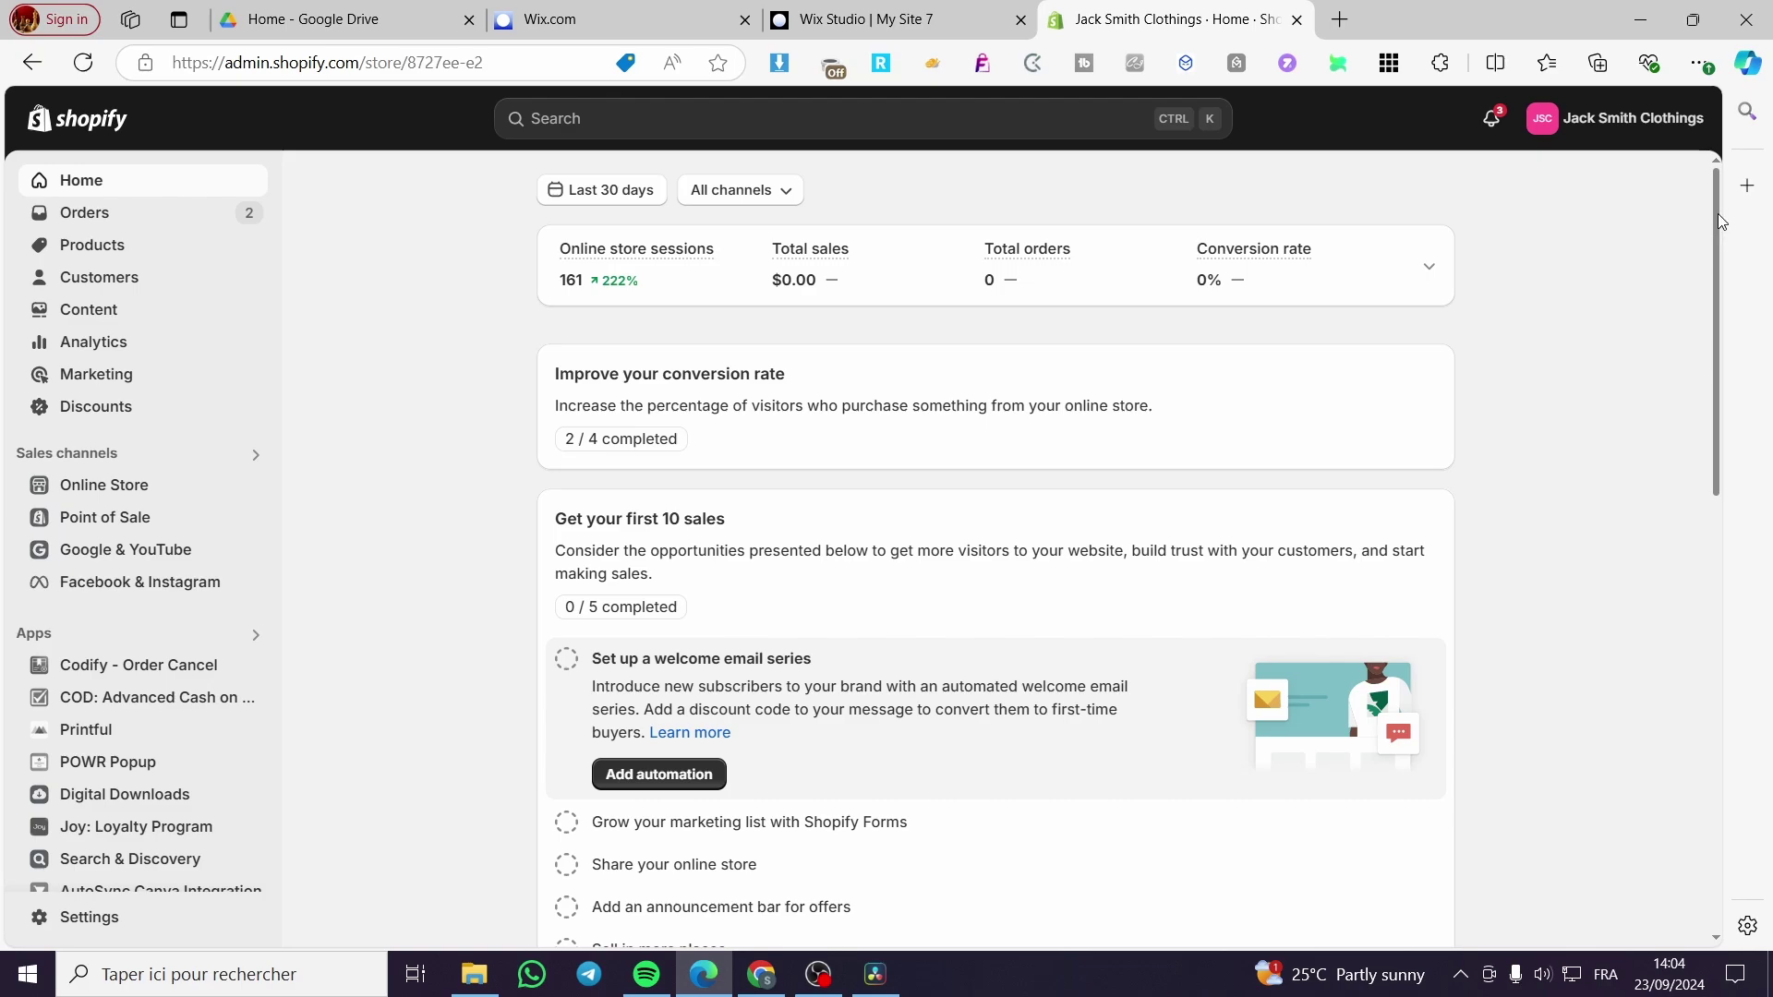
{"action": "scroll", "coordinate": [1718, 214], "scroll_direction": "down", "scroll_amount": 2}
{"action": "scroll", "coordinate": [1201, 277], "scroll_direction": "up", "scroll_amount": 2}
{"action": "left_click", "coordinate": [609, 117]}
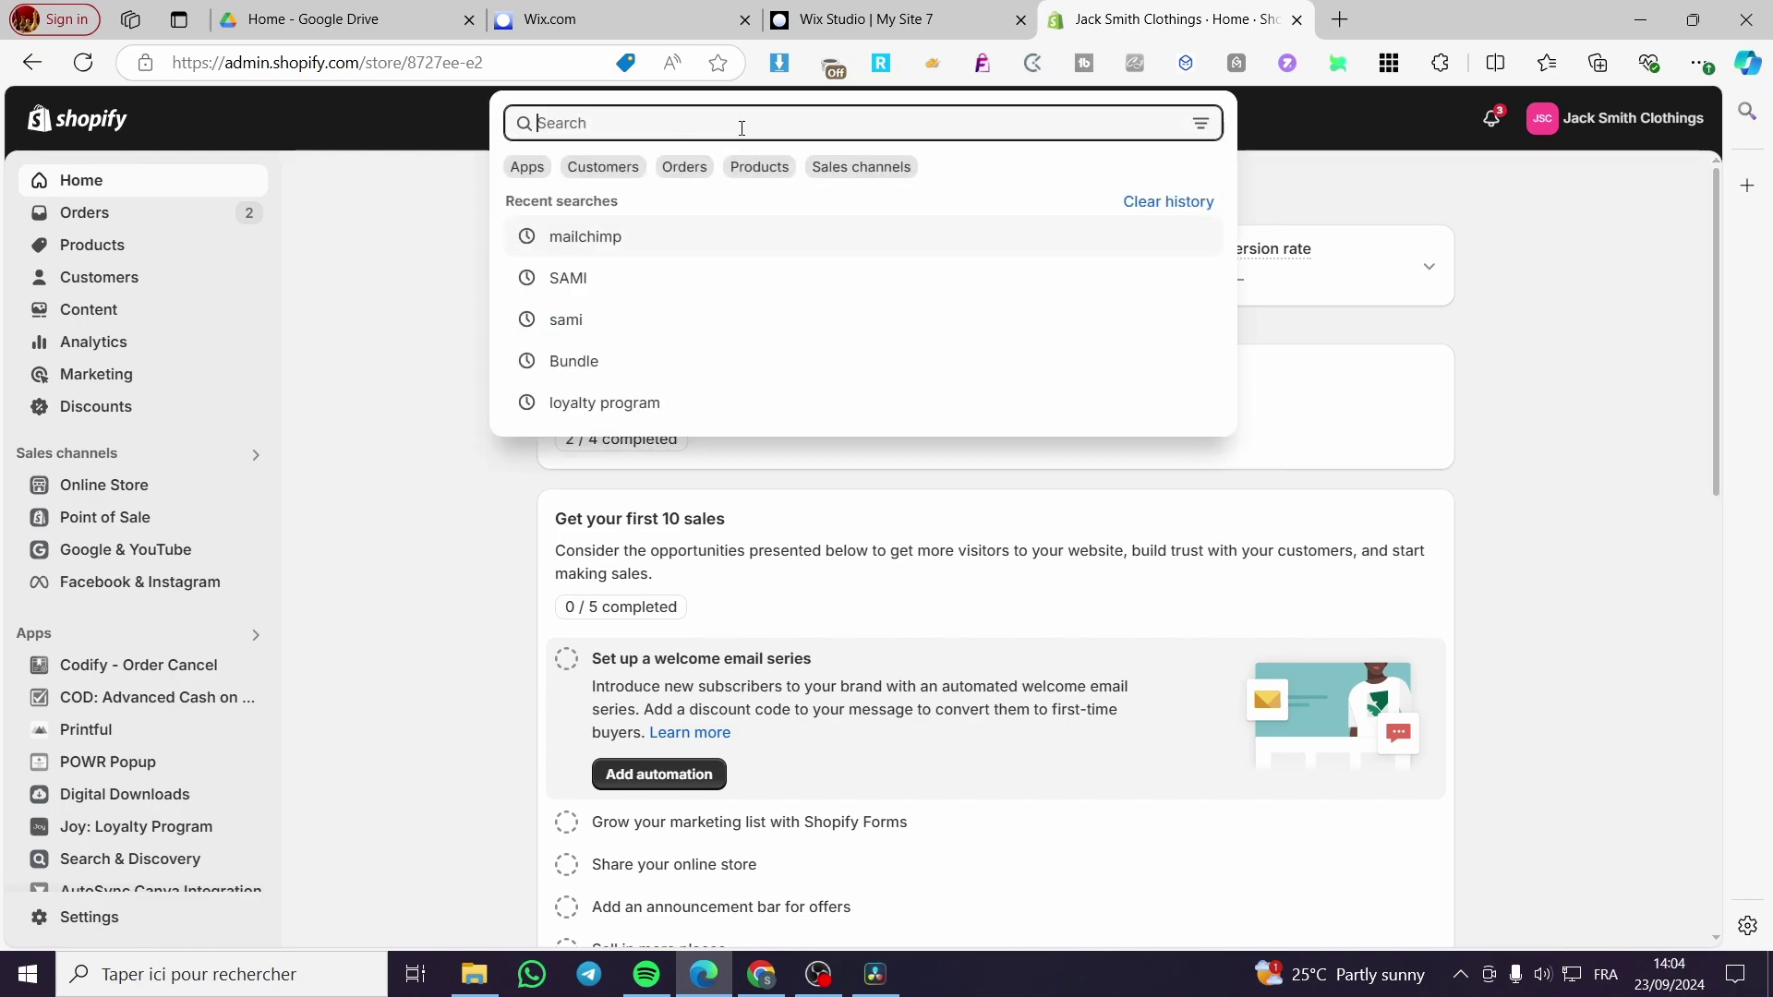
{"action": "type", "text": "P"}
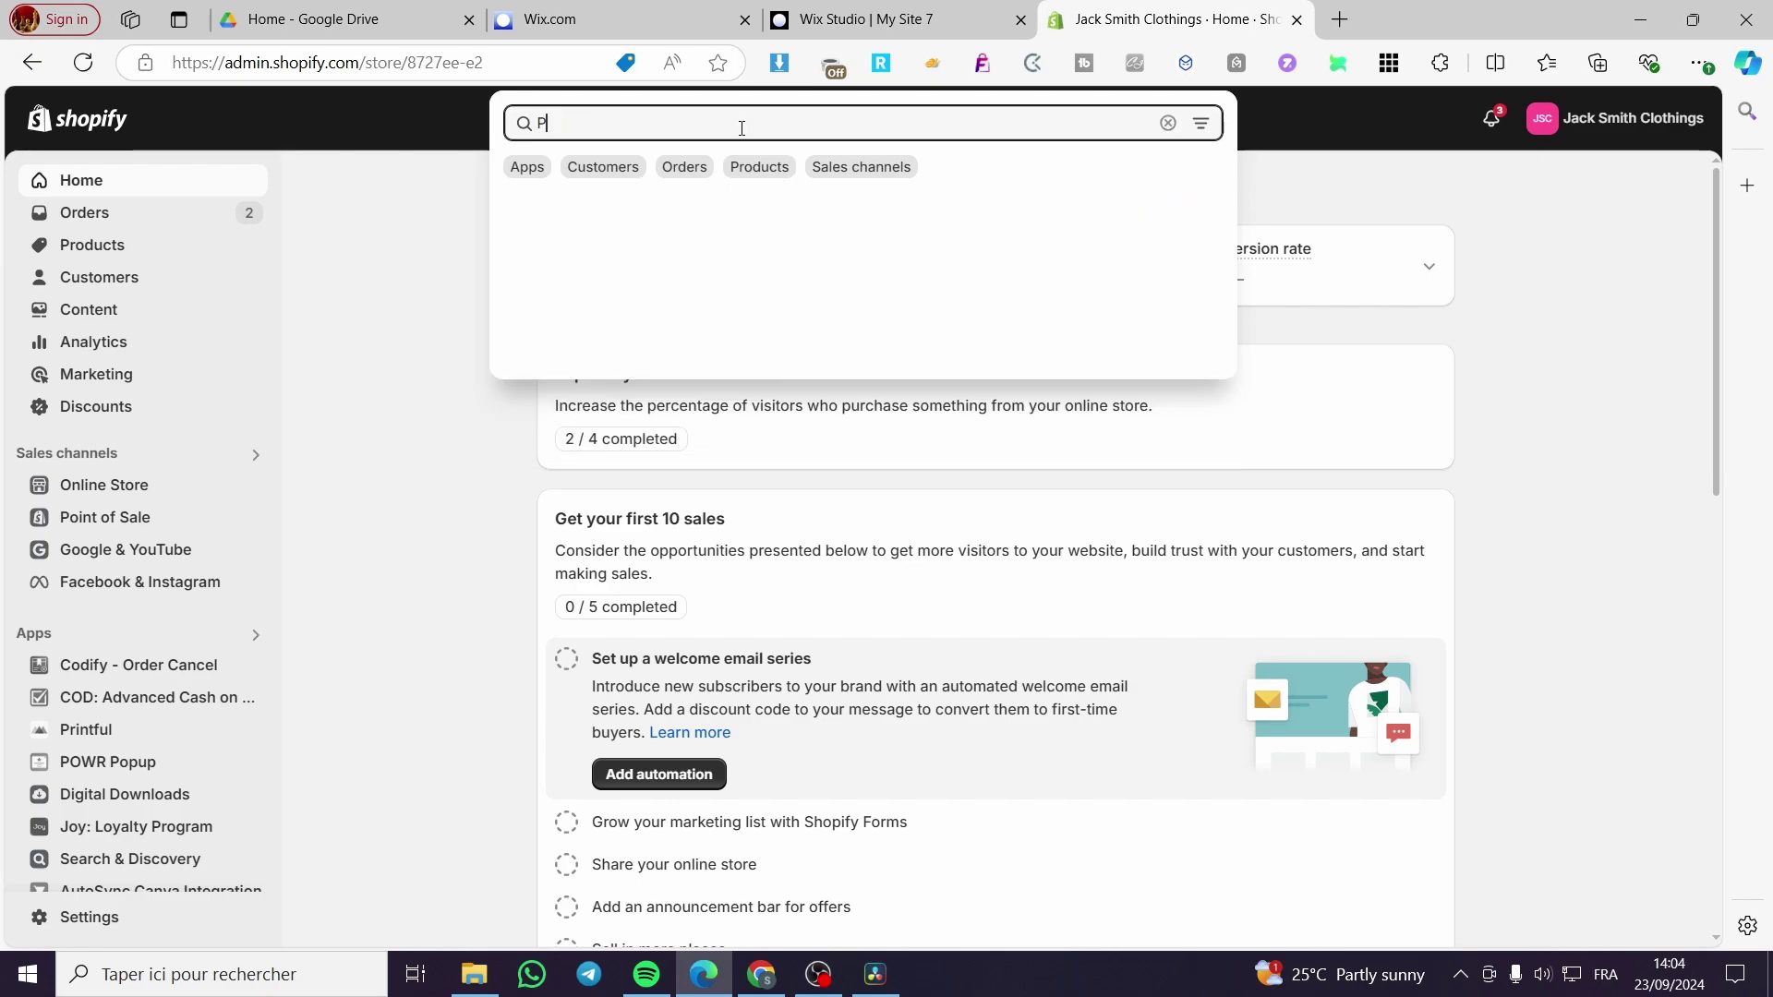
{"action": "type", "text": "op conver"}
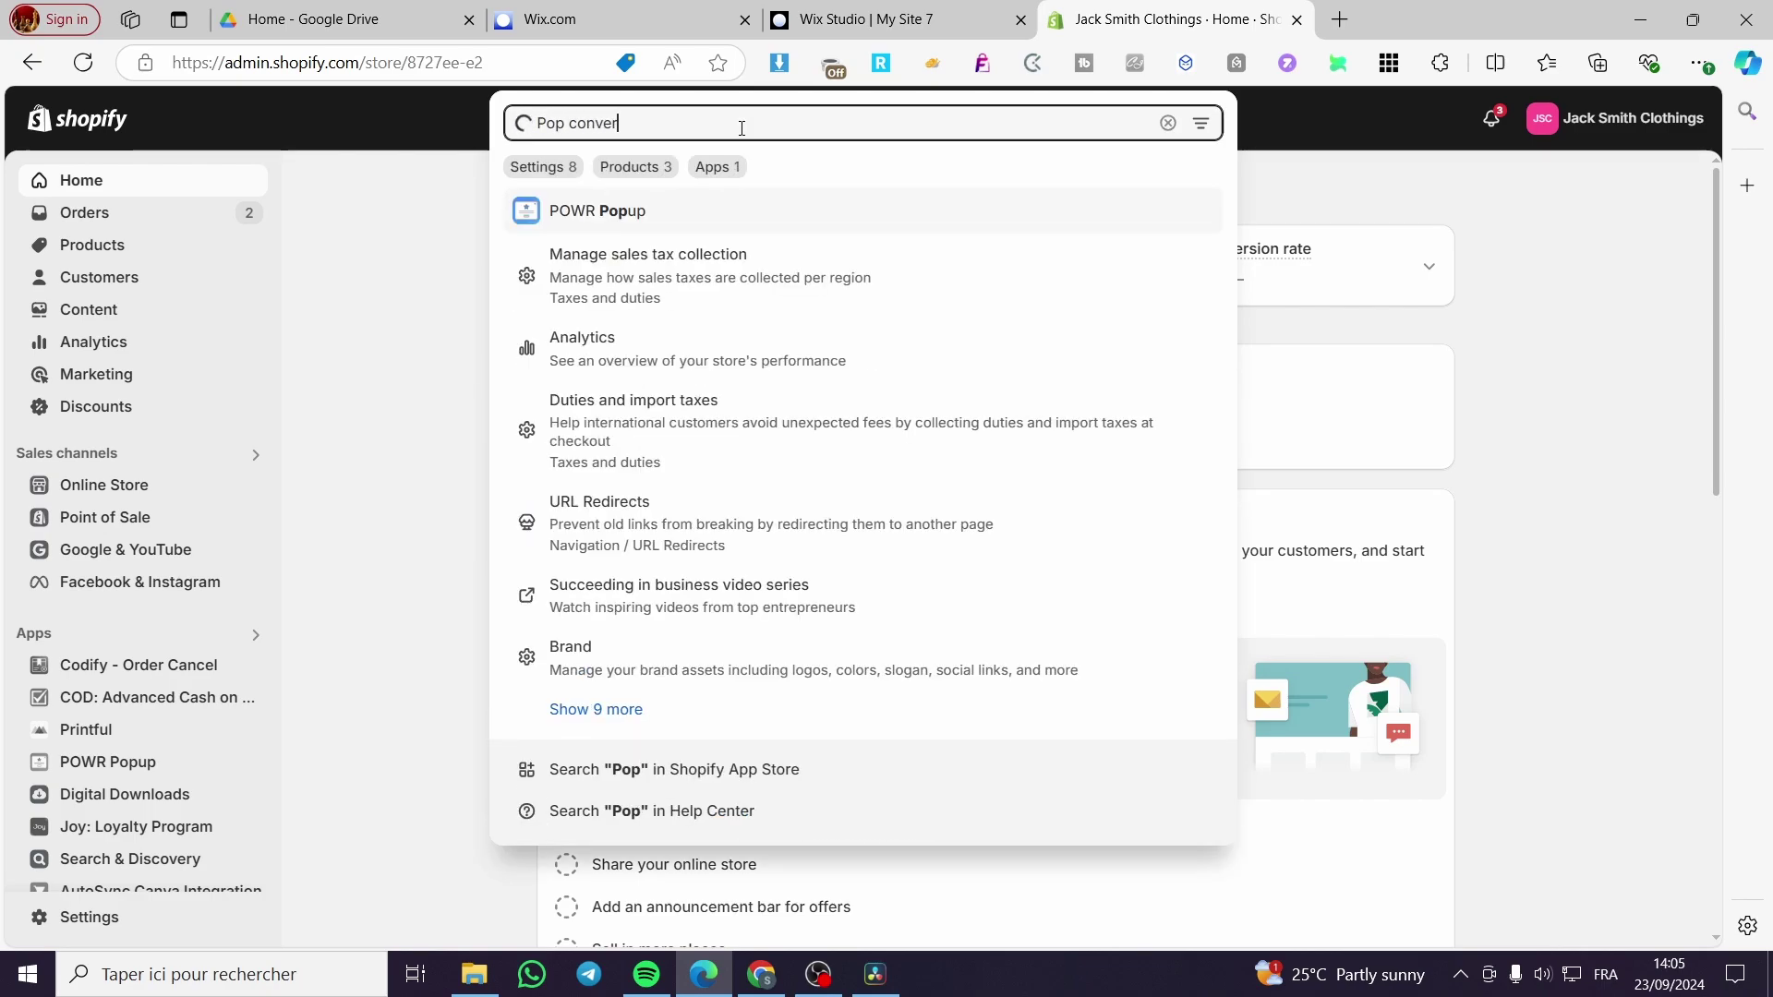
{"action": "key", "text": "Return"}
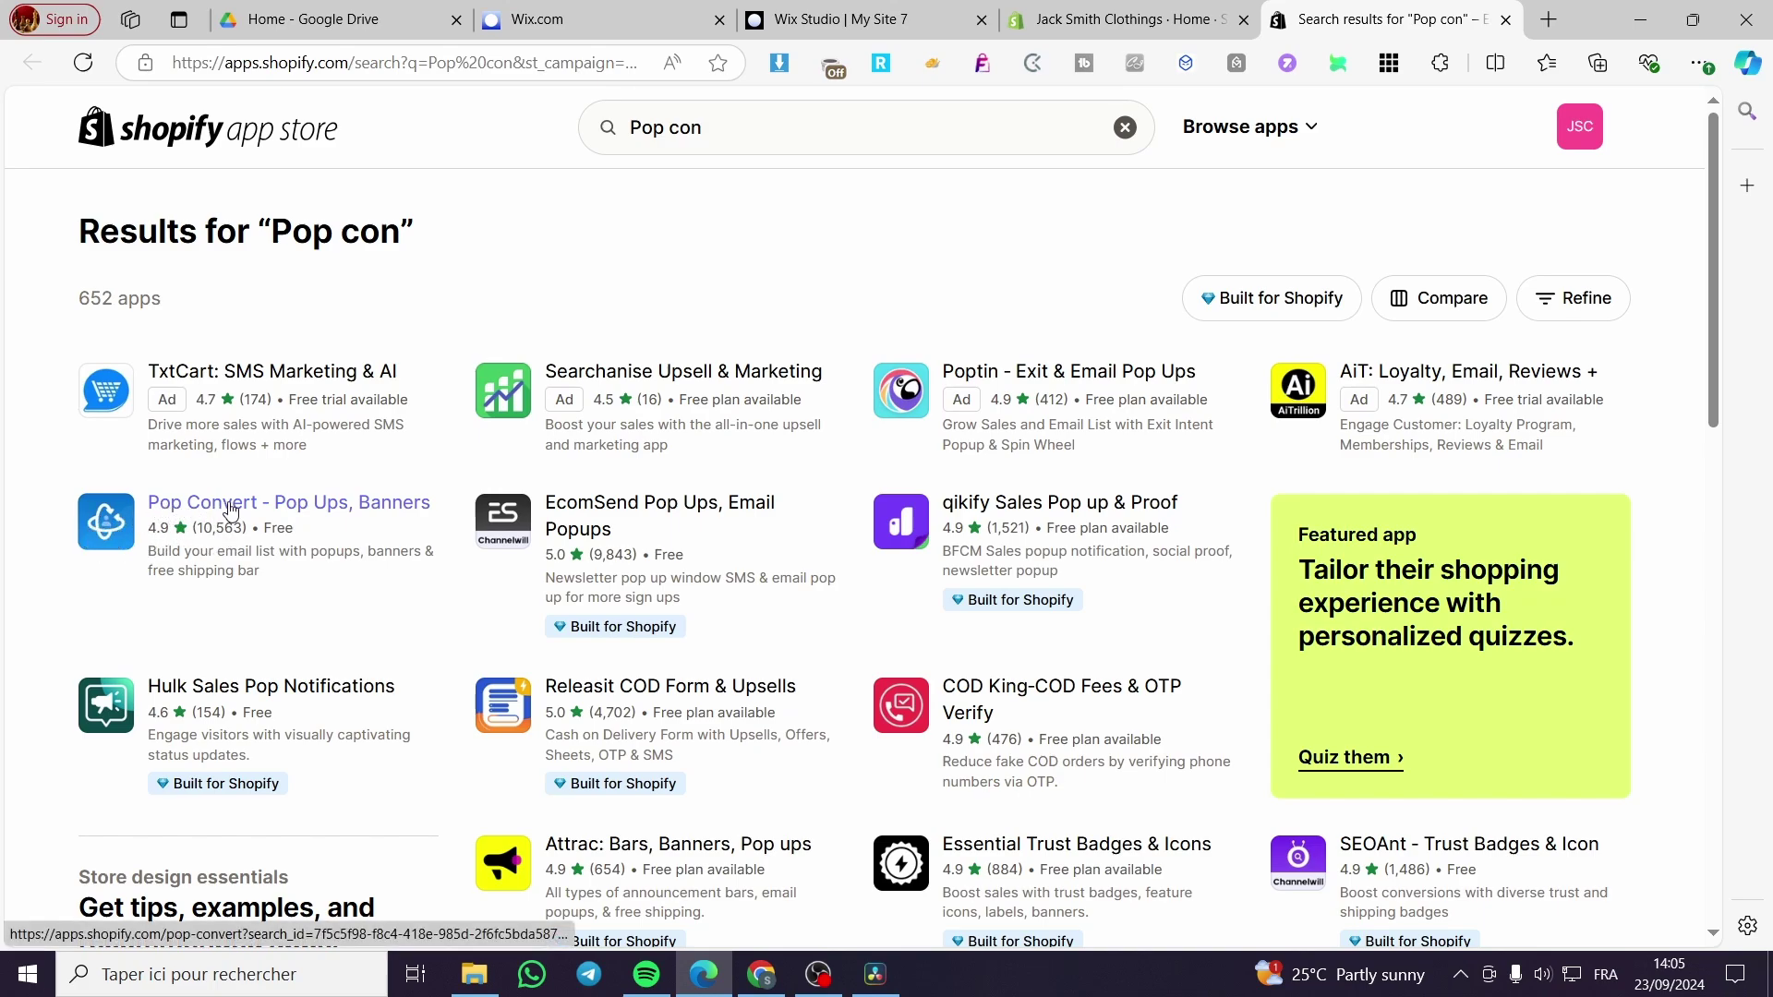
- Open the free Pop Convert - Pop Ups, Banners listing and start installing it
{"action": "left_click", "coordinate": [325, 504]}
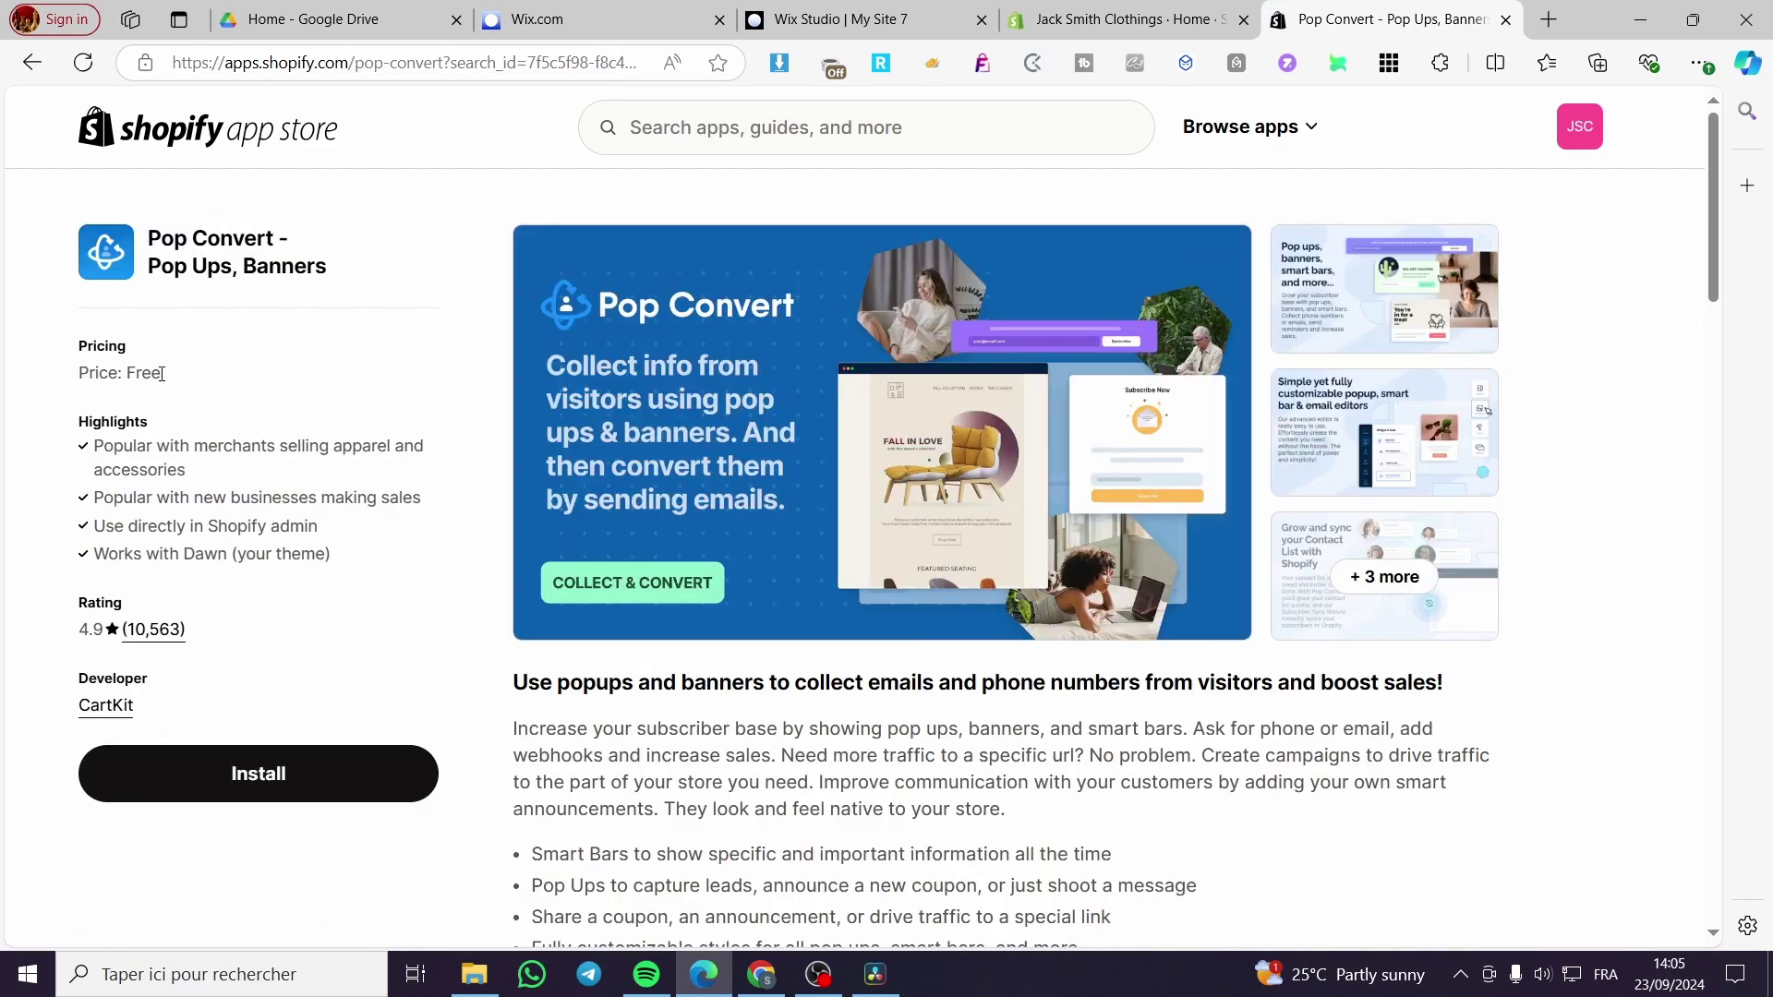
{"action": "left_click_drag", "start_coordinate": [175, 374], "coordinate": [78, 373]}
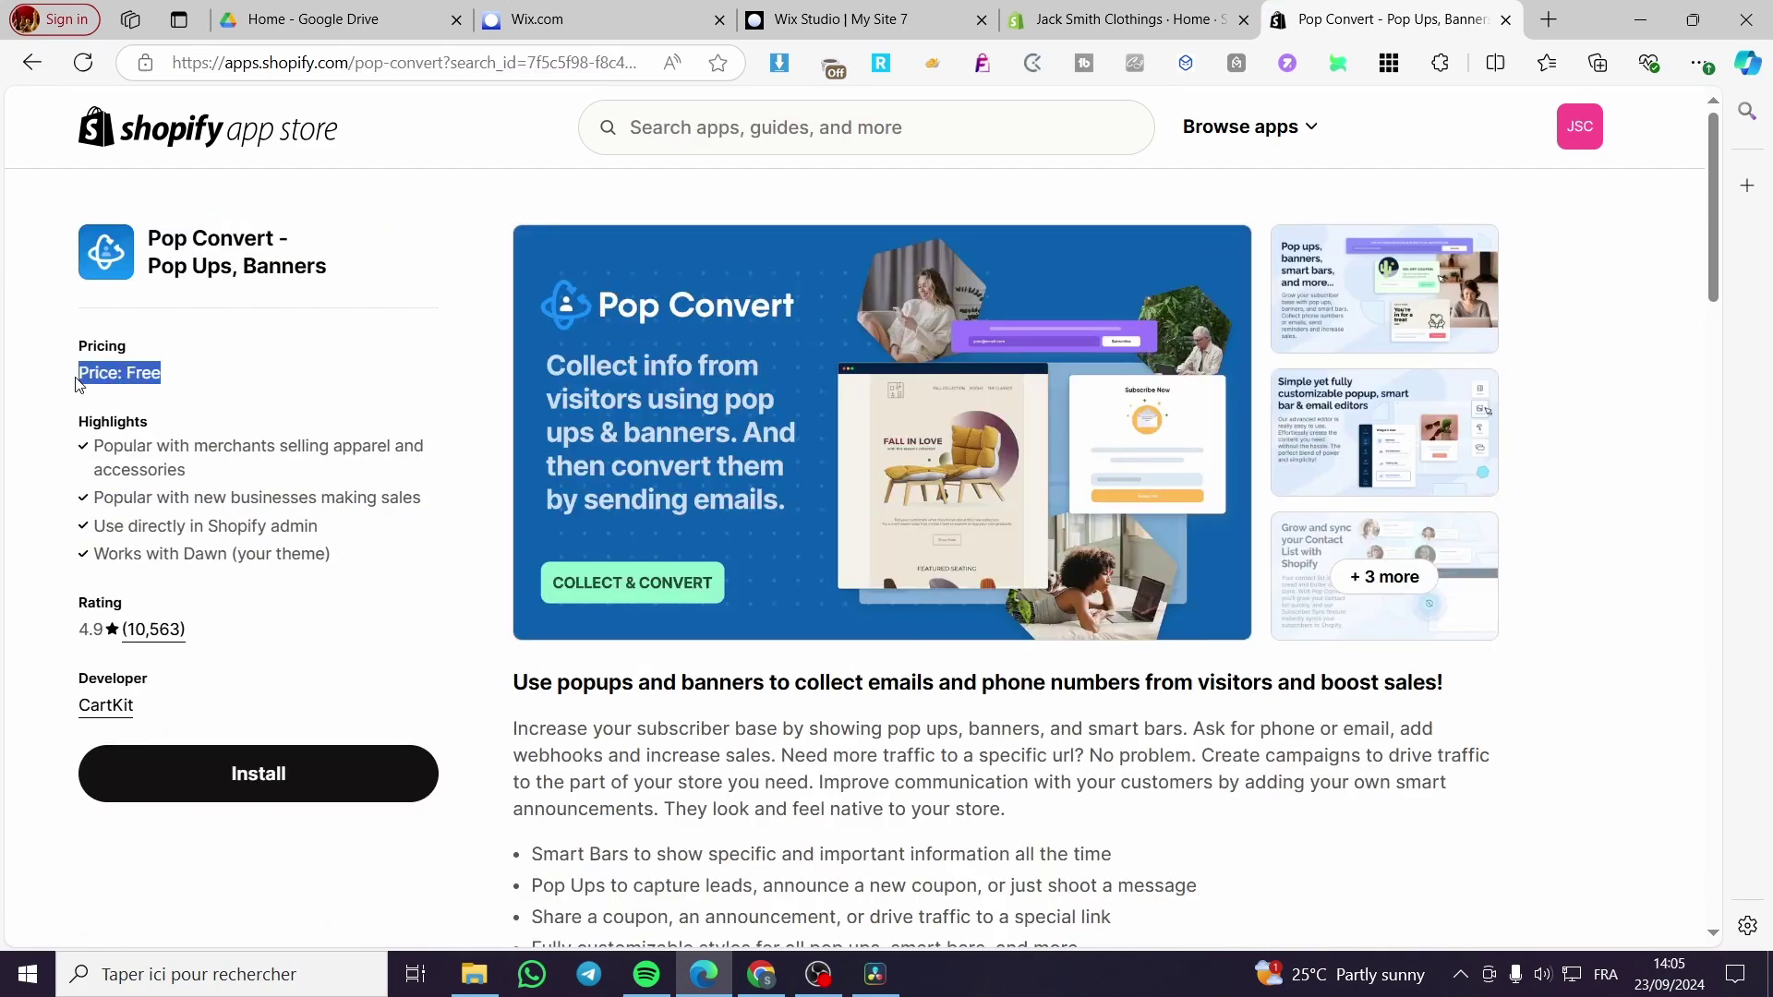
{"action": "left_click", "coordinate": [188, 416]}
{"action": "left_click", "coordinate": [261, 776]}
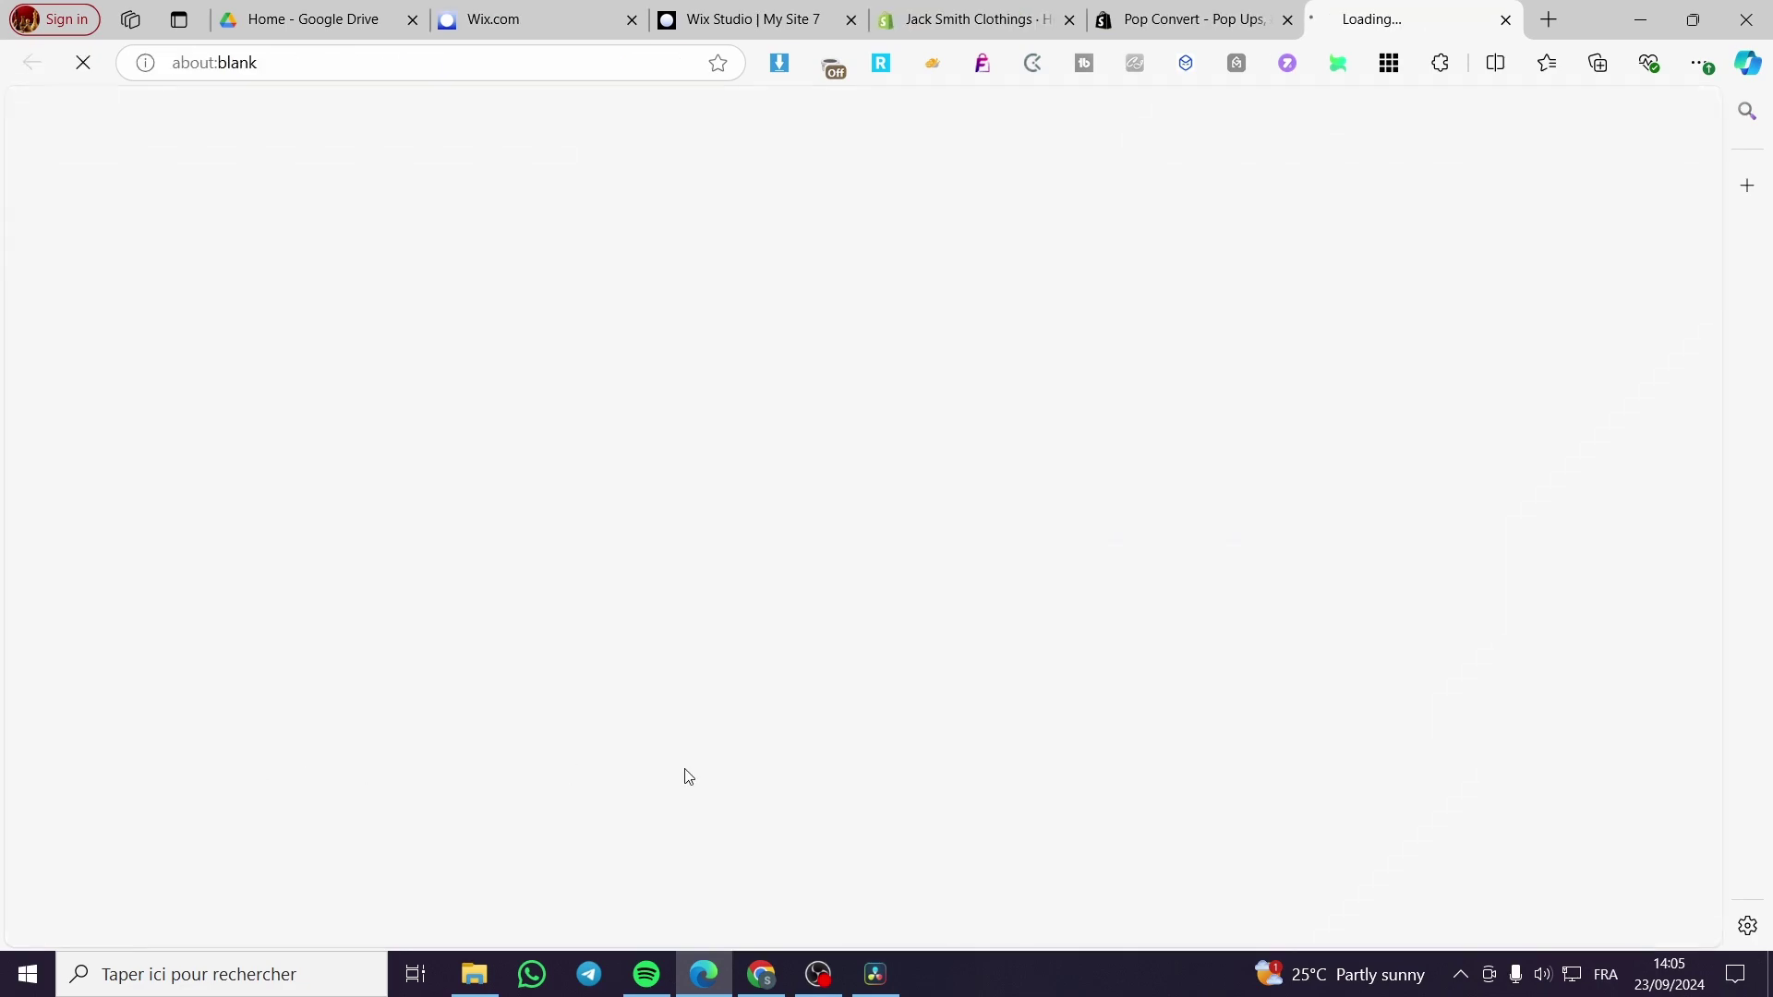
- Close the App Store tab and approve Pop Convert's install permissions
{"action": "left_click", "coordinate": [1287, 21]}
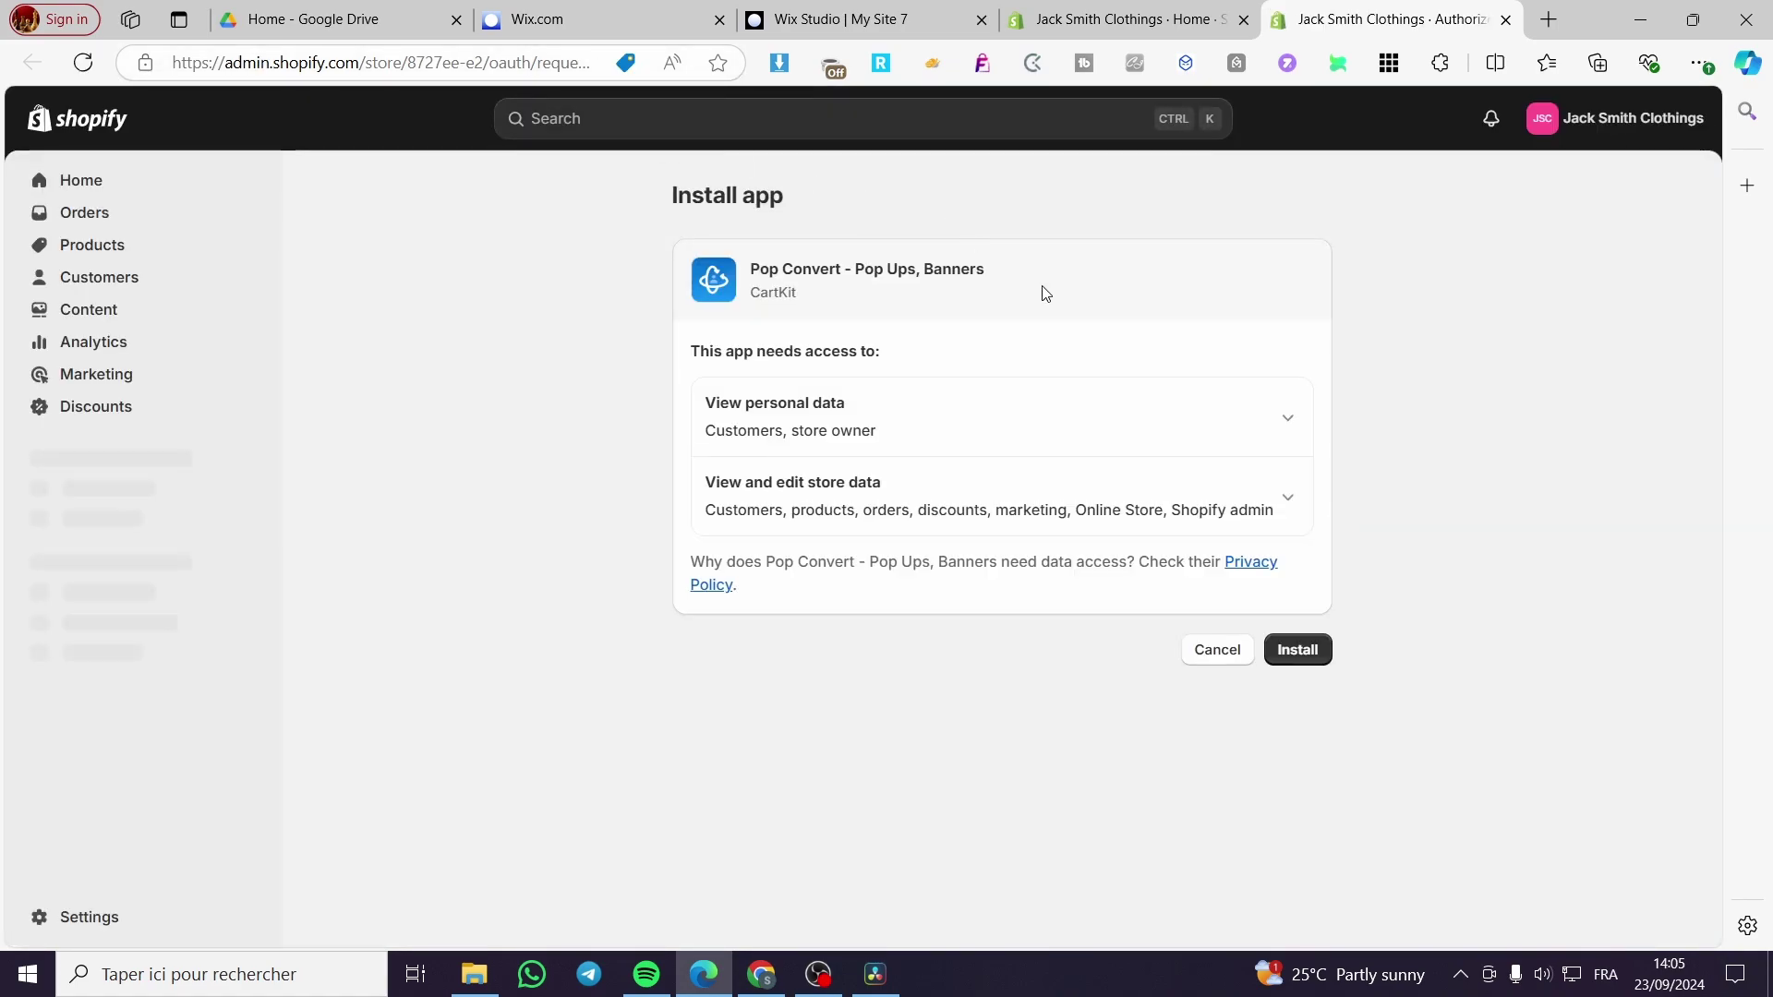
{"action": "left_click", "coordinate": [1302, 652]}
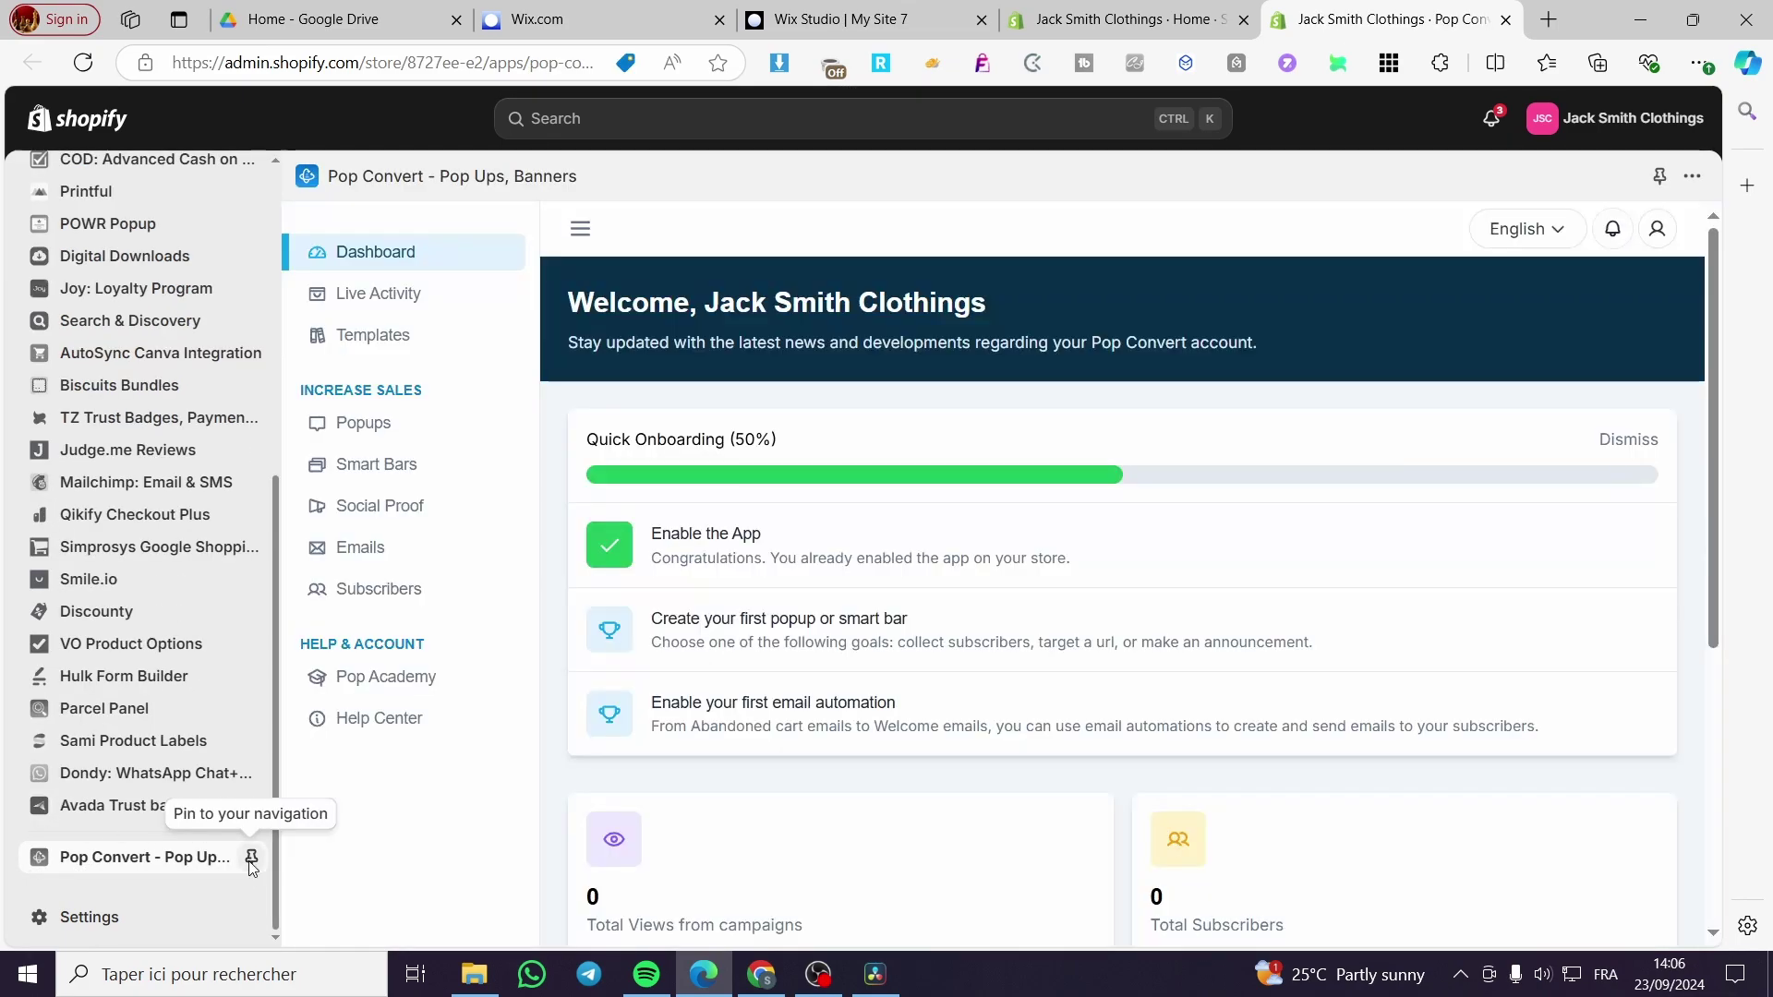
- Pin Pop Convert to the admin sidebar and review Quick Onboarding at 50%
{"action": "left_click", "coordinate": [251, 860]}
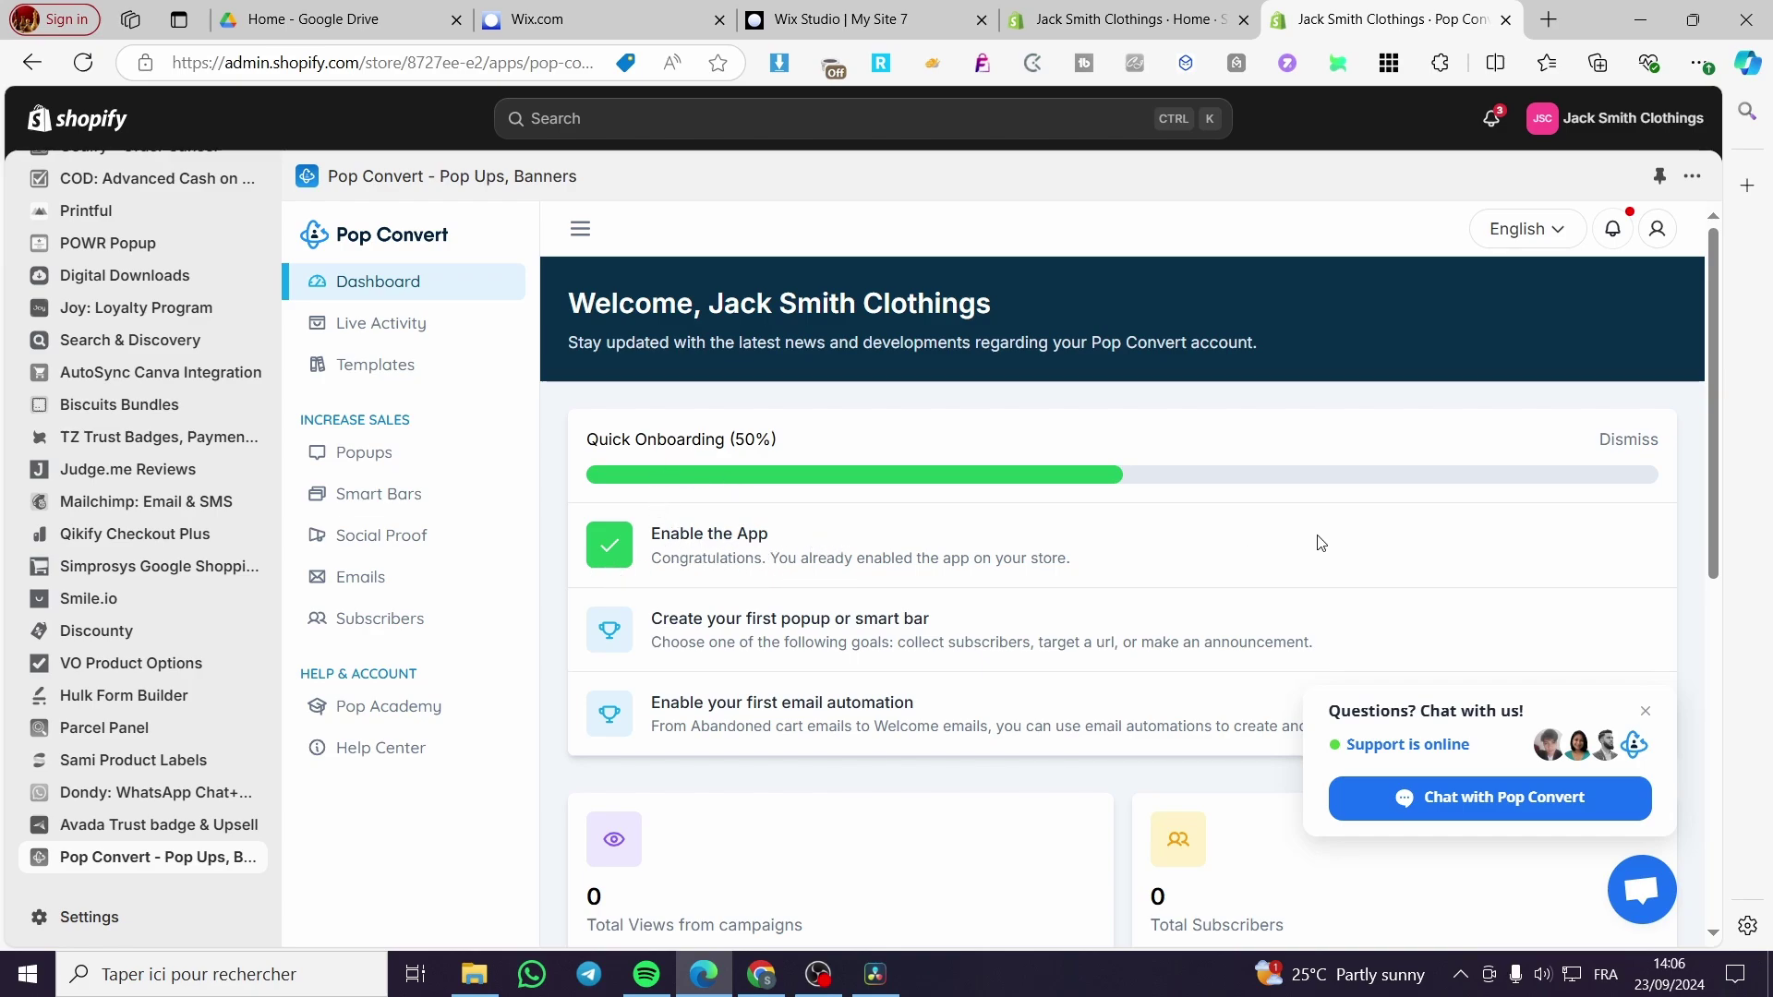
{"action": "scroll", "coordinate": [697, 656], "scroll_direction": "down", "scroll_amount": 1}
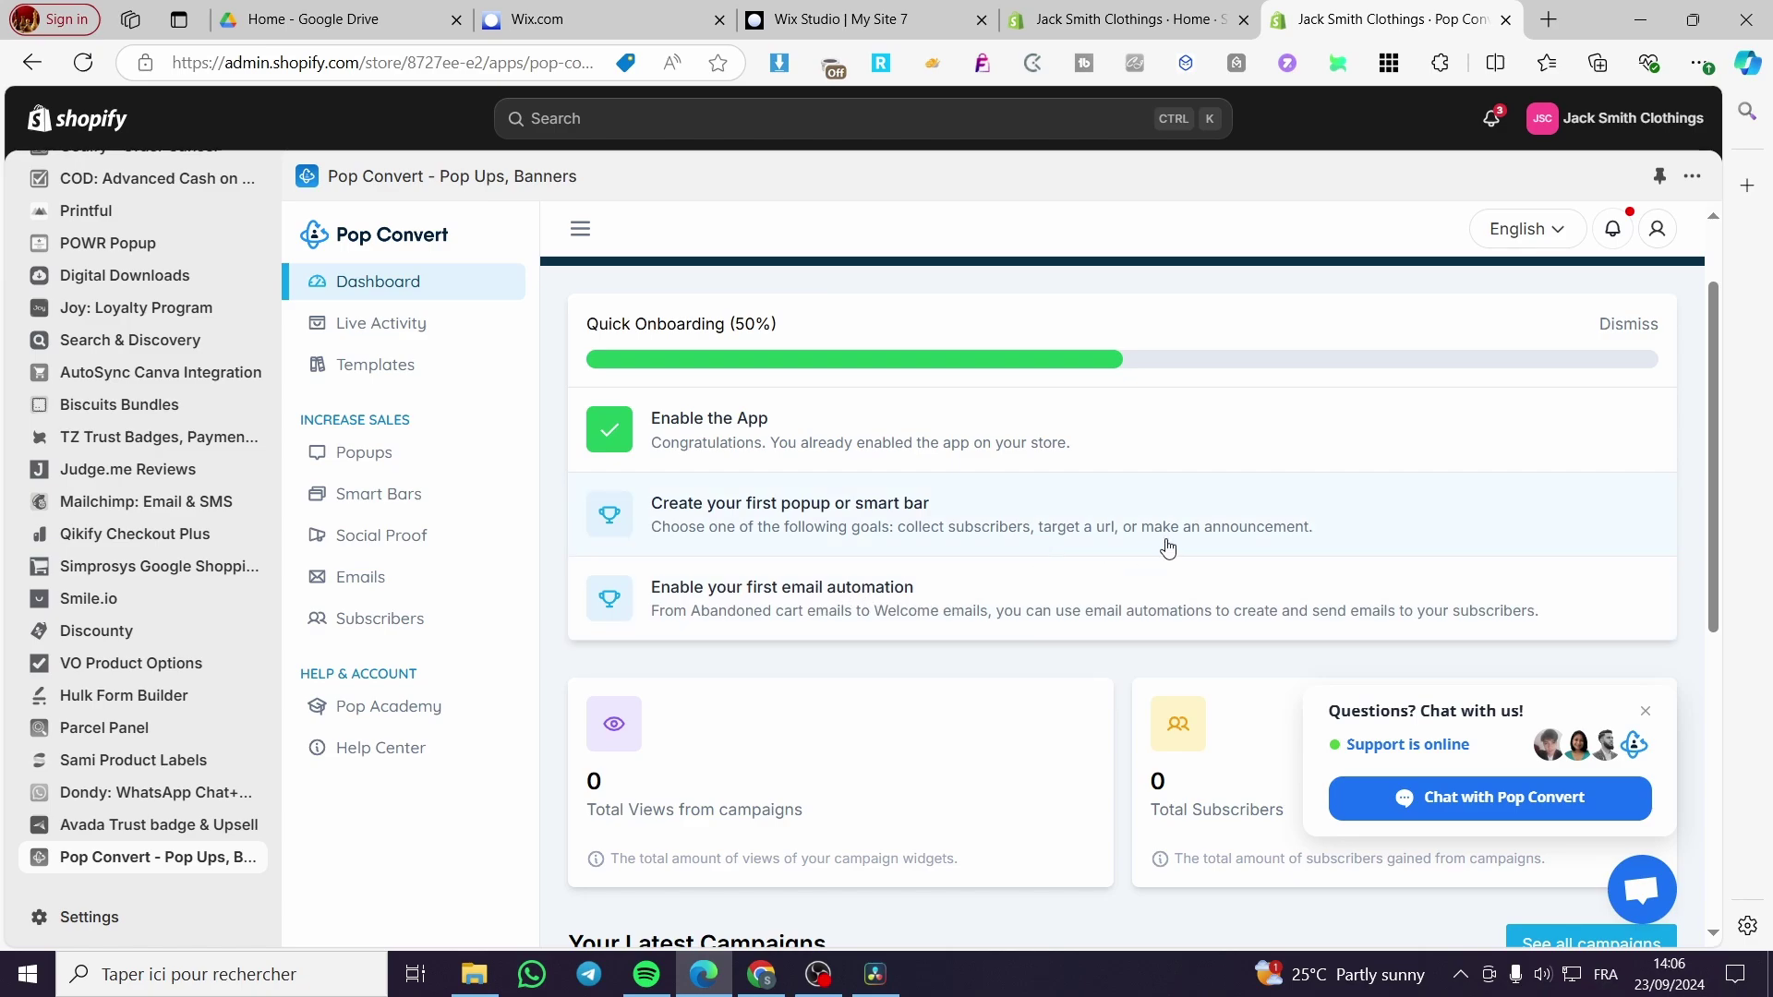
{"action": "scroll", "coordinate": [1093, 508], "scroll_direction": "up", "scroll_amount": 1}
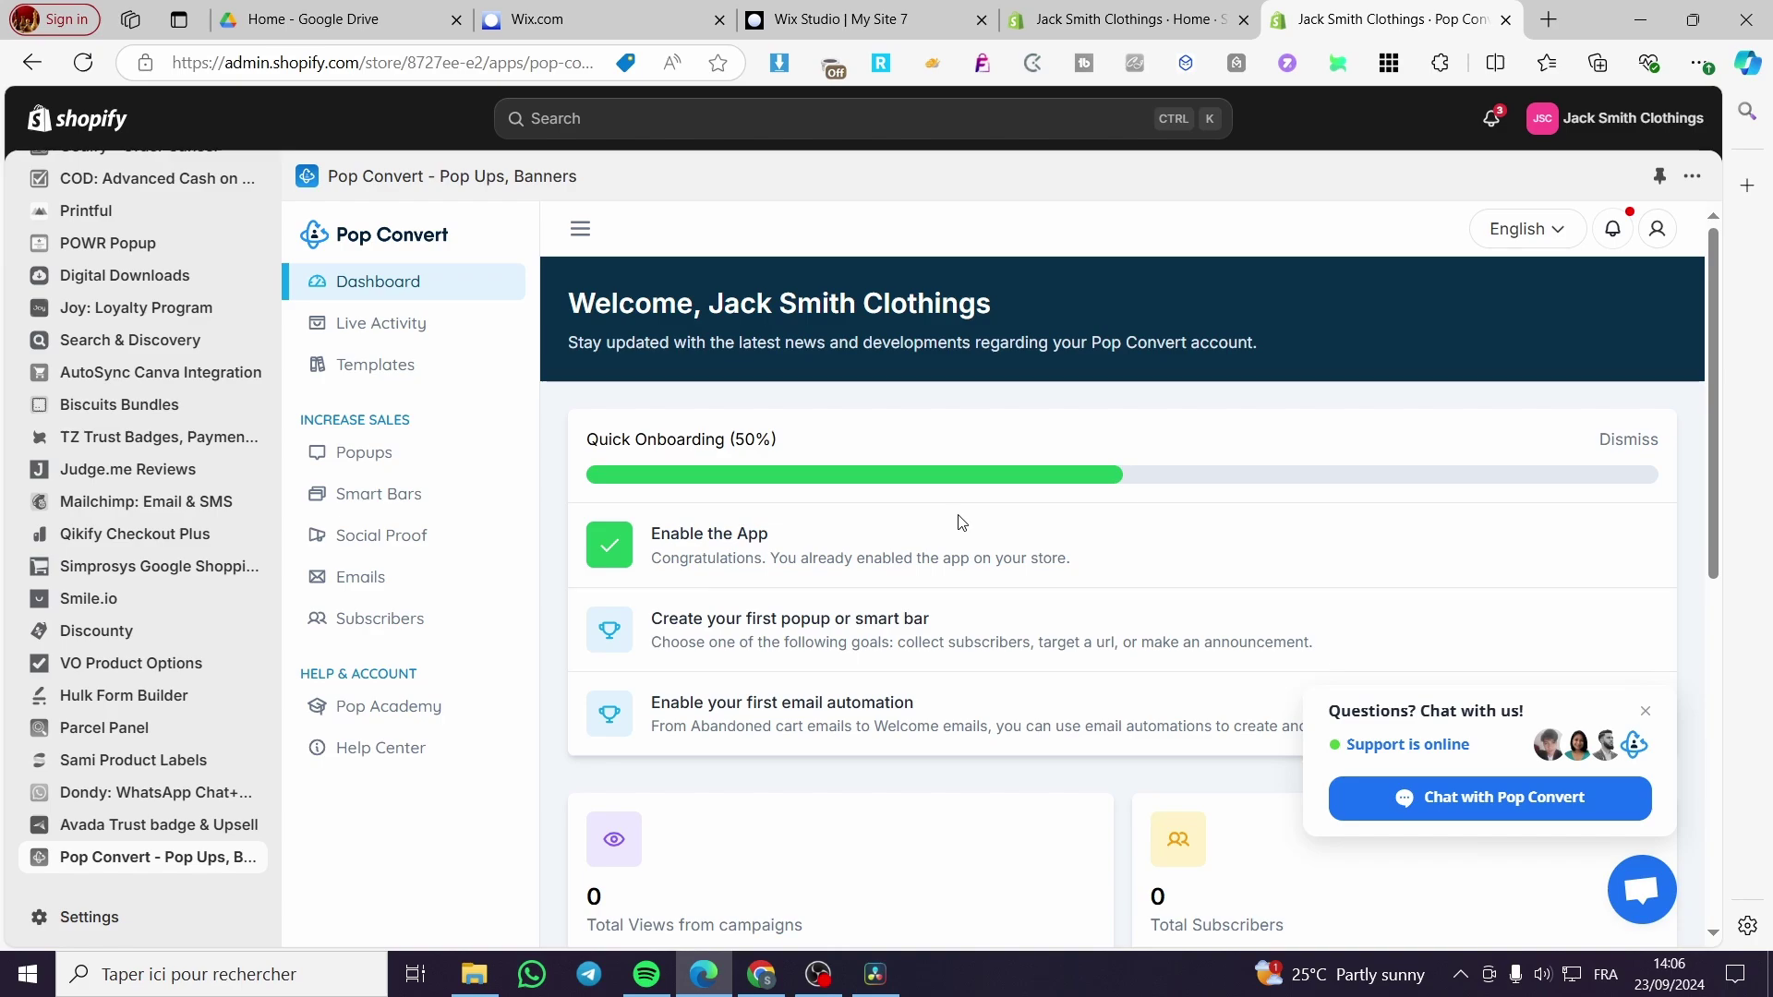
- Open the Templates Showcase and compare the Smart Bars, Emails and Popups templates
{"action": "left_click", "coordinate": [786, 637]}
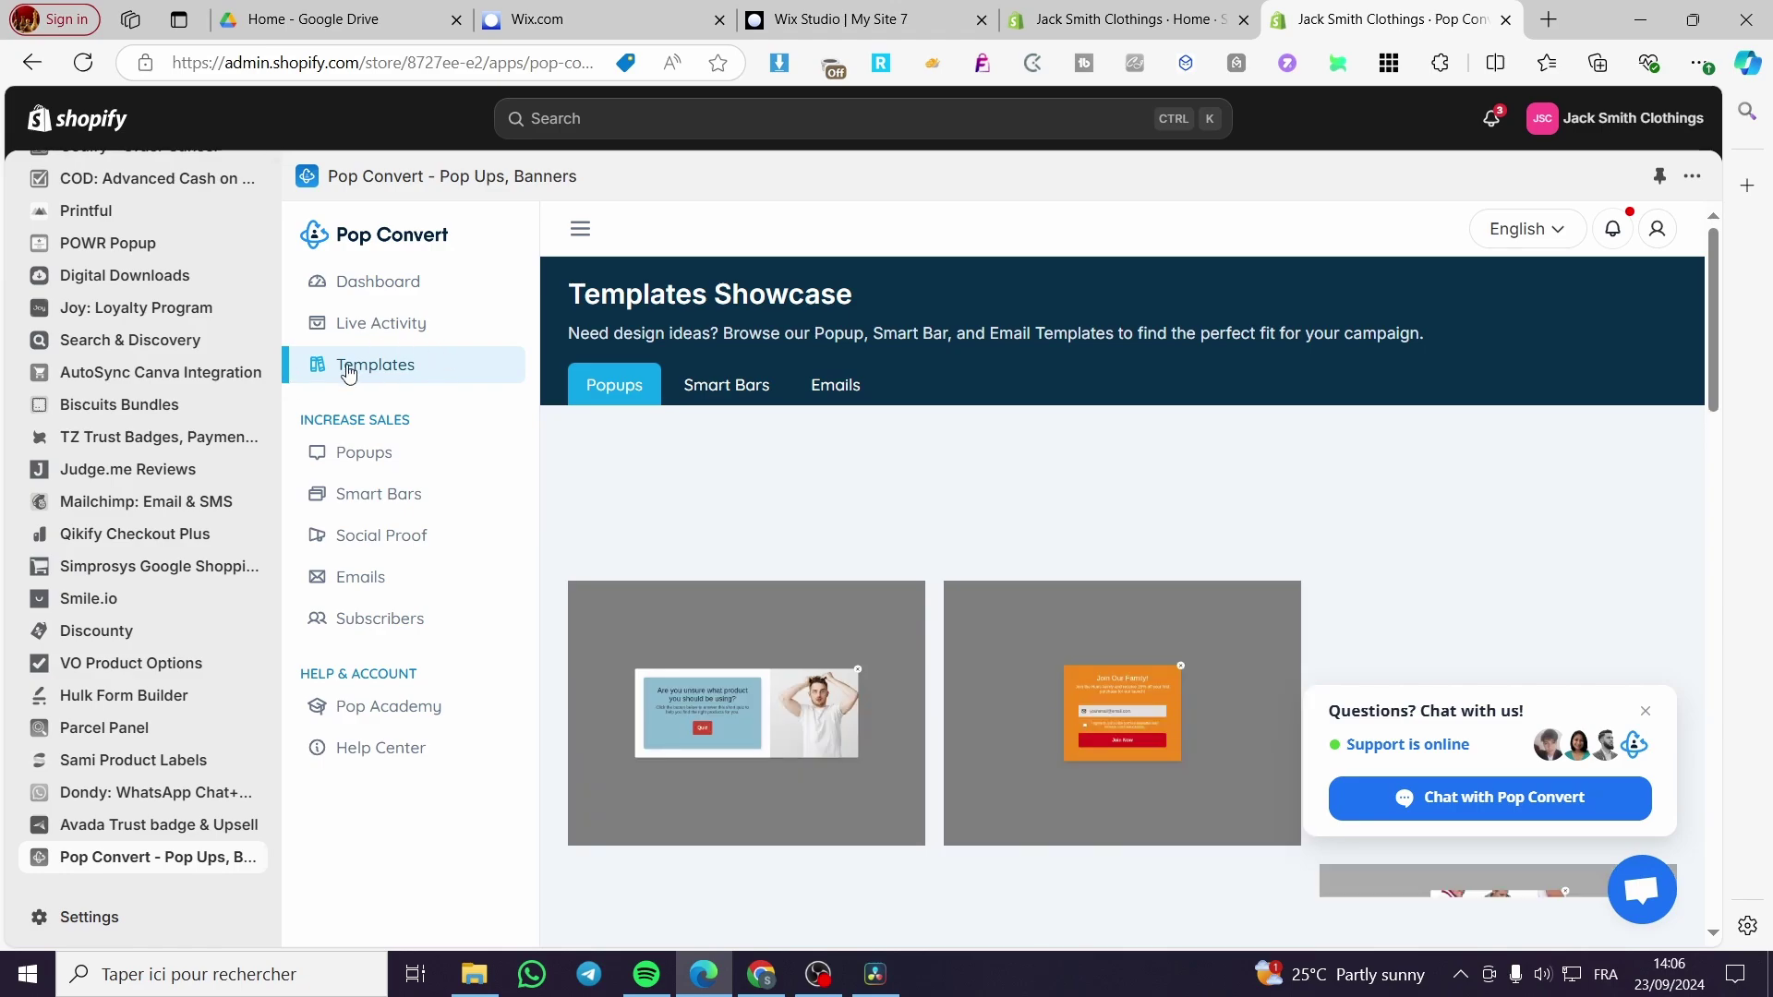
{"action": "mouse_move", "coordinate": [1136, 541]}
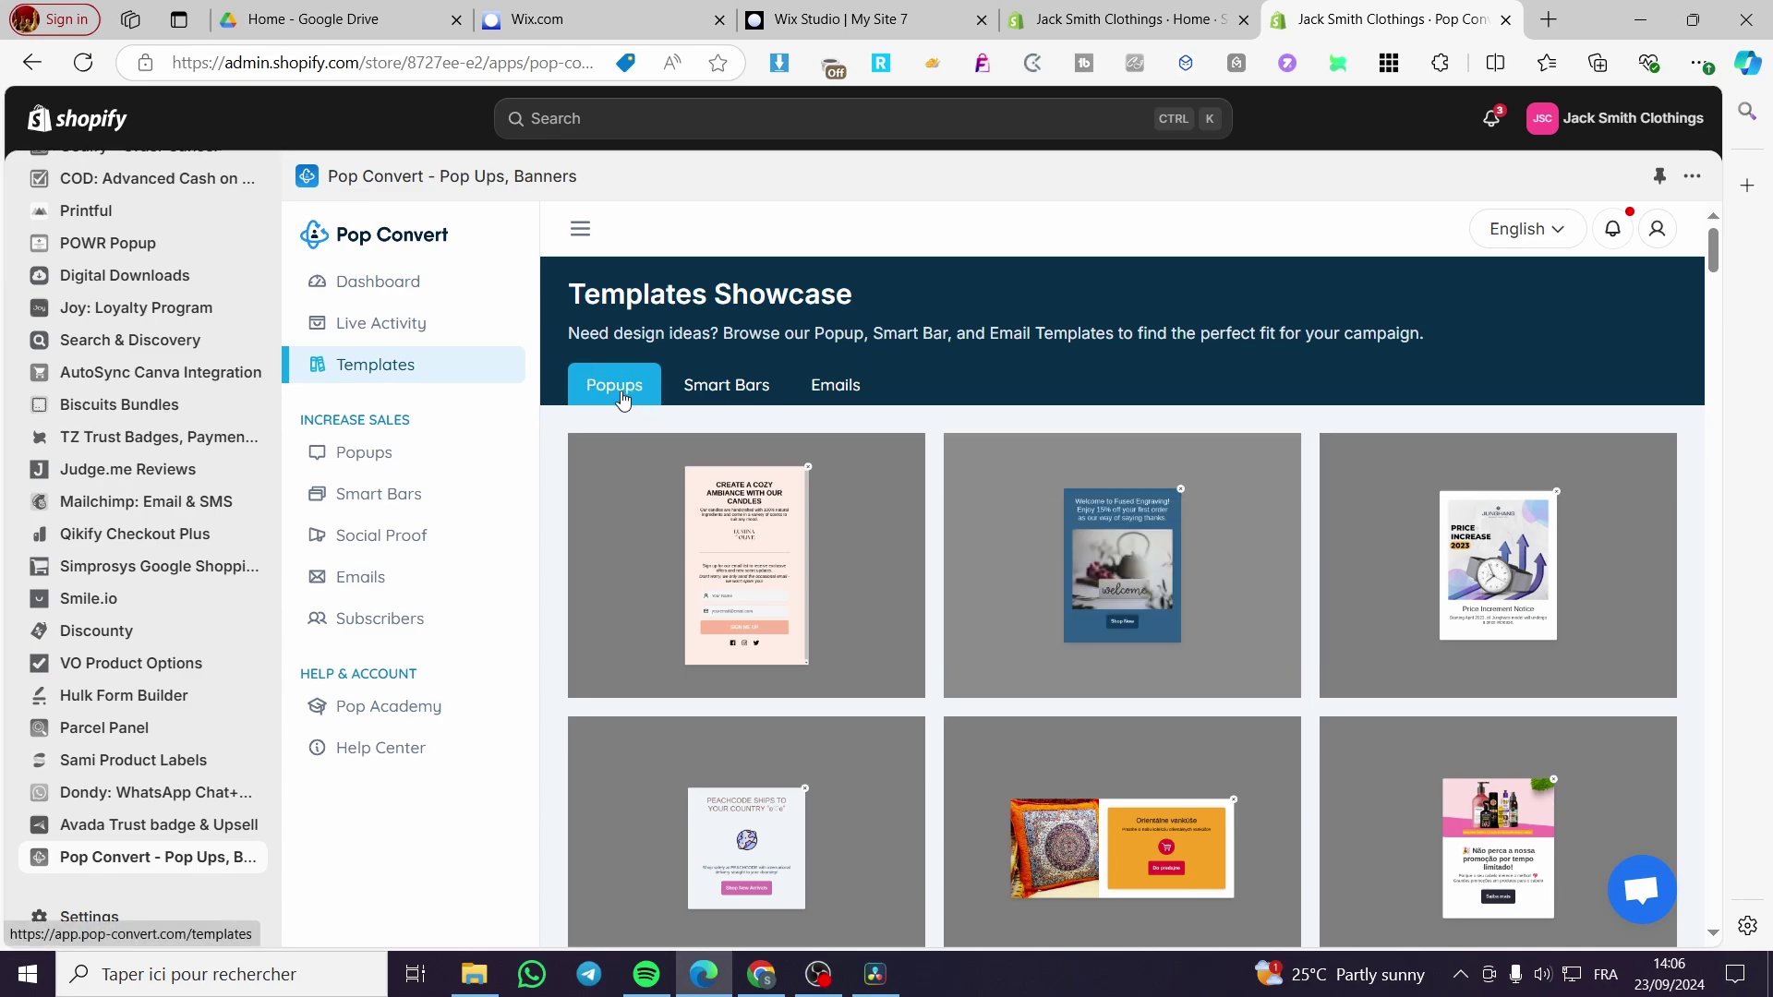
{"action": "left_click", "coordinate": [727, 386]}
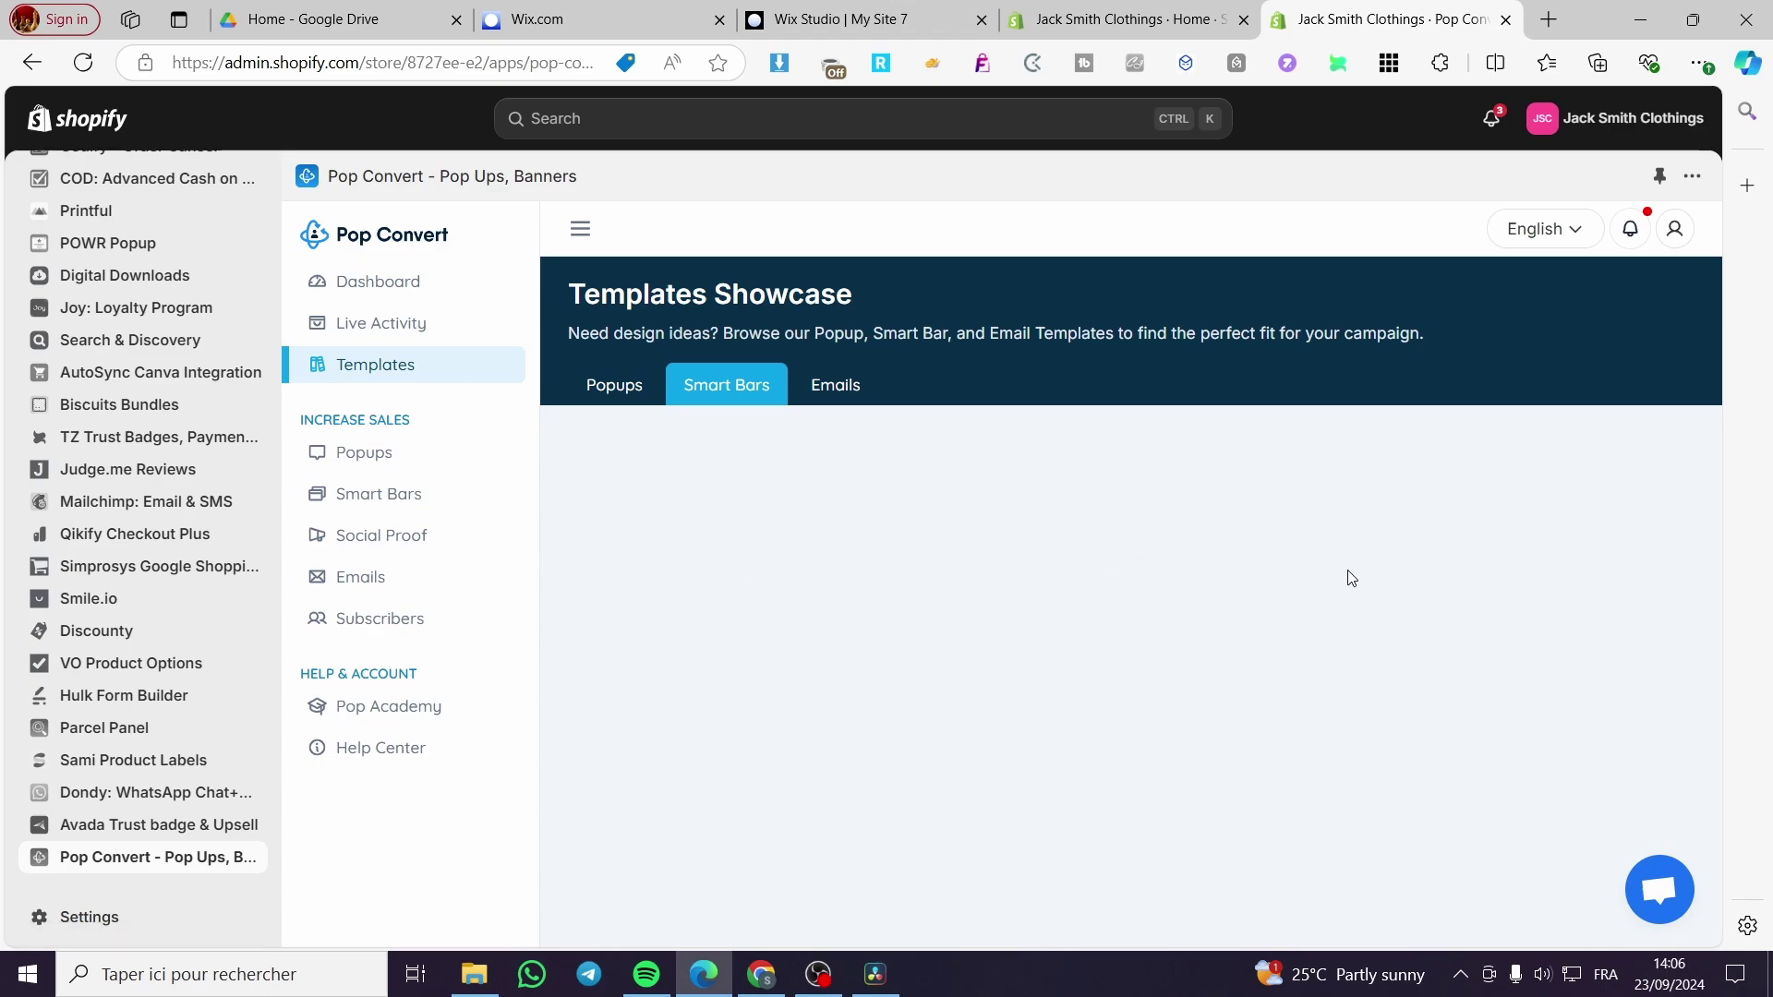
{"action": "left_click", "coordinate": [832, 392]}
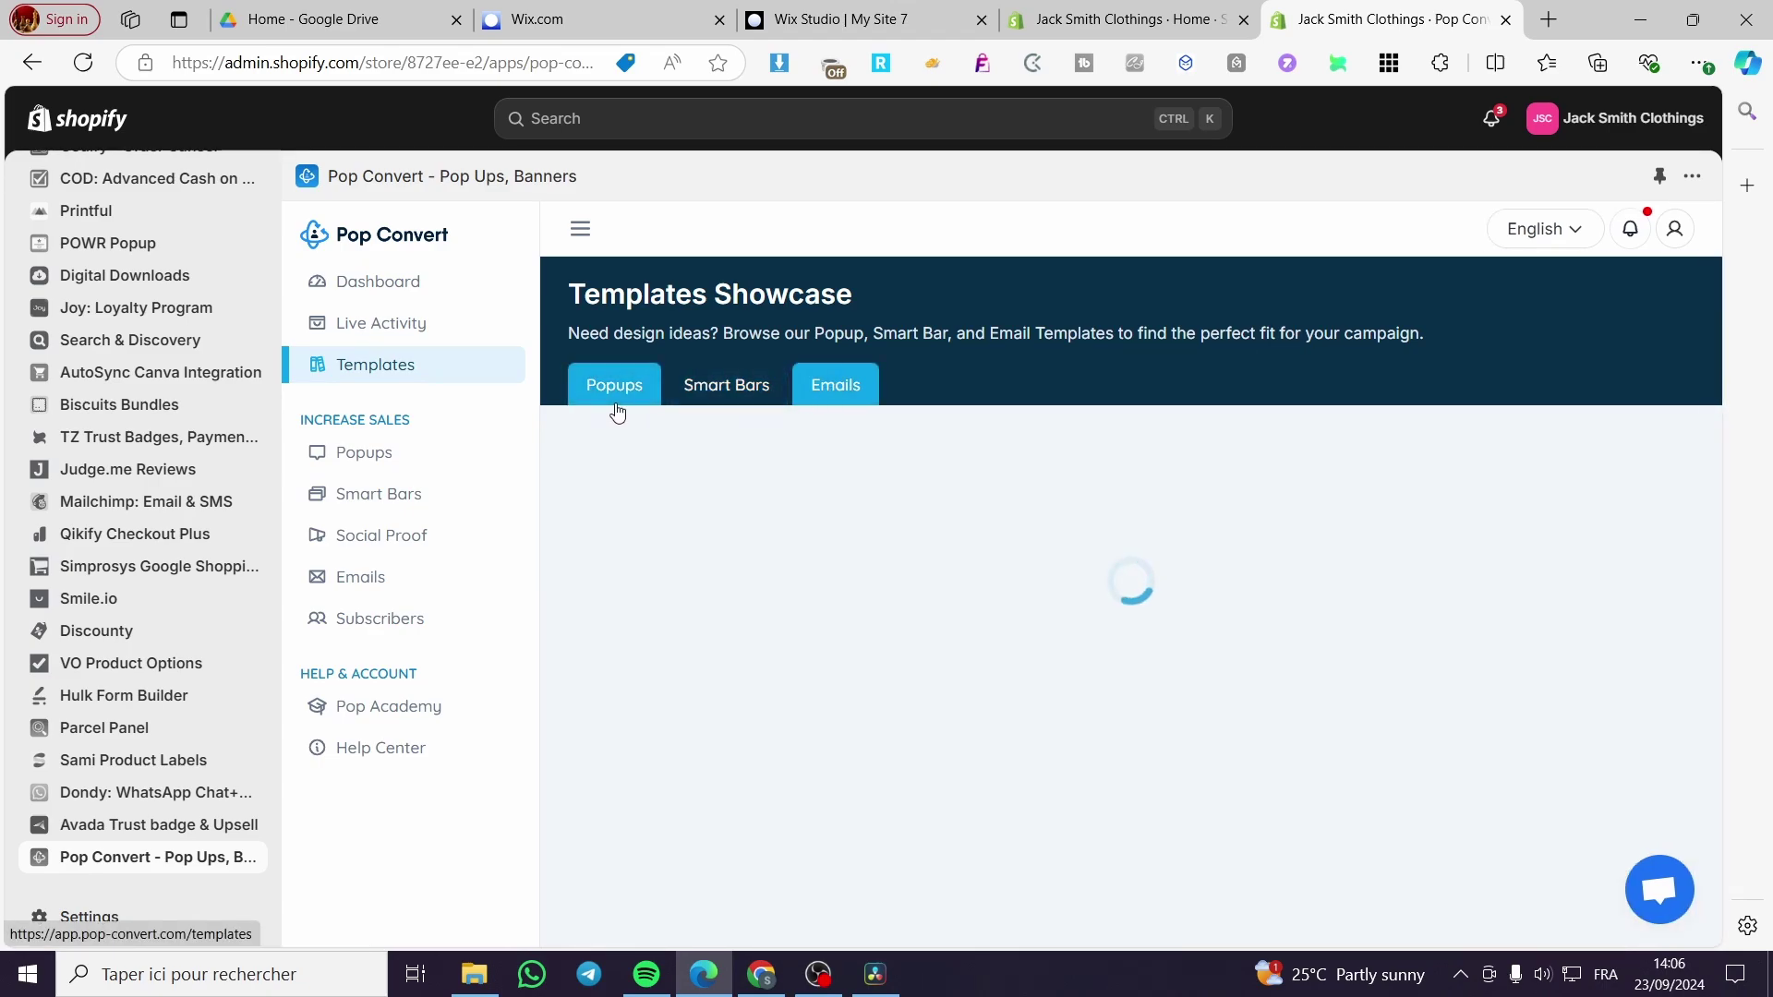
{"action": "left_click", "coordinate": [610, 394]}
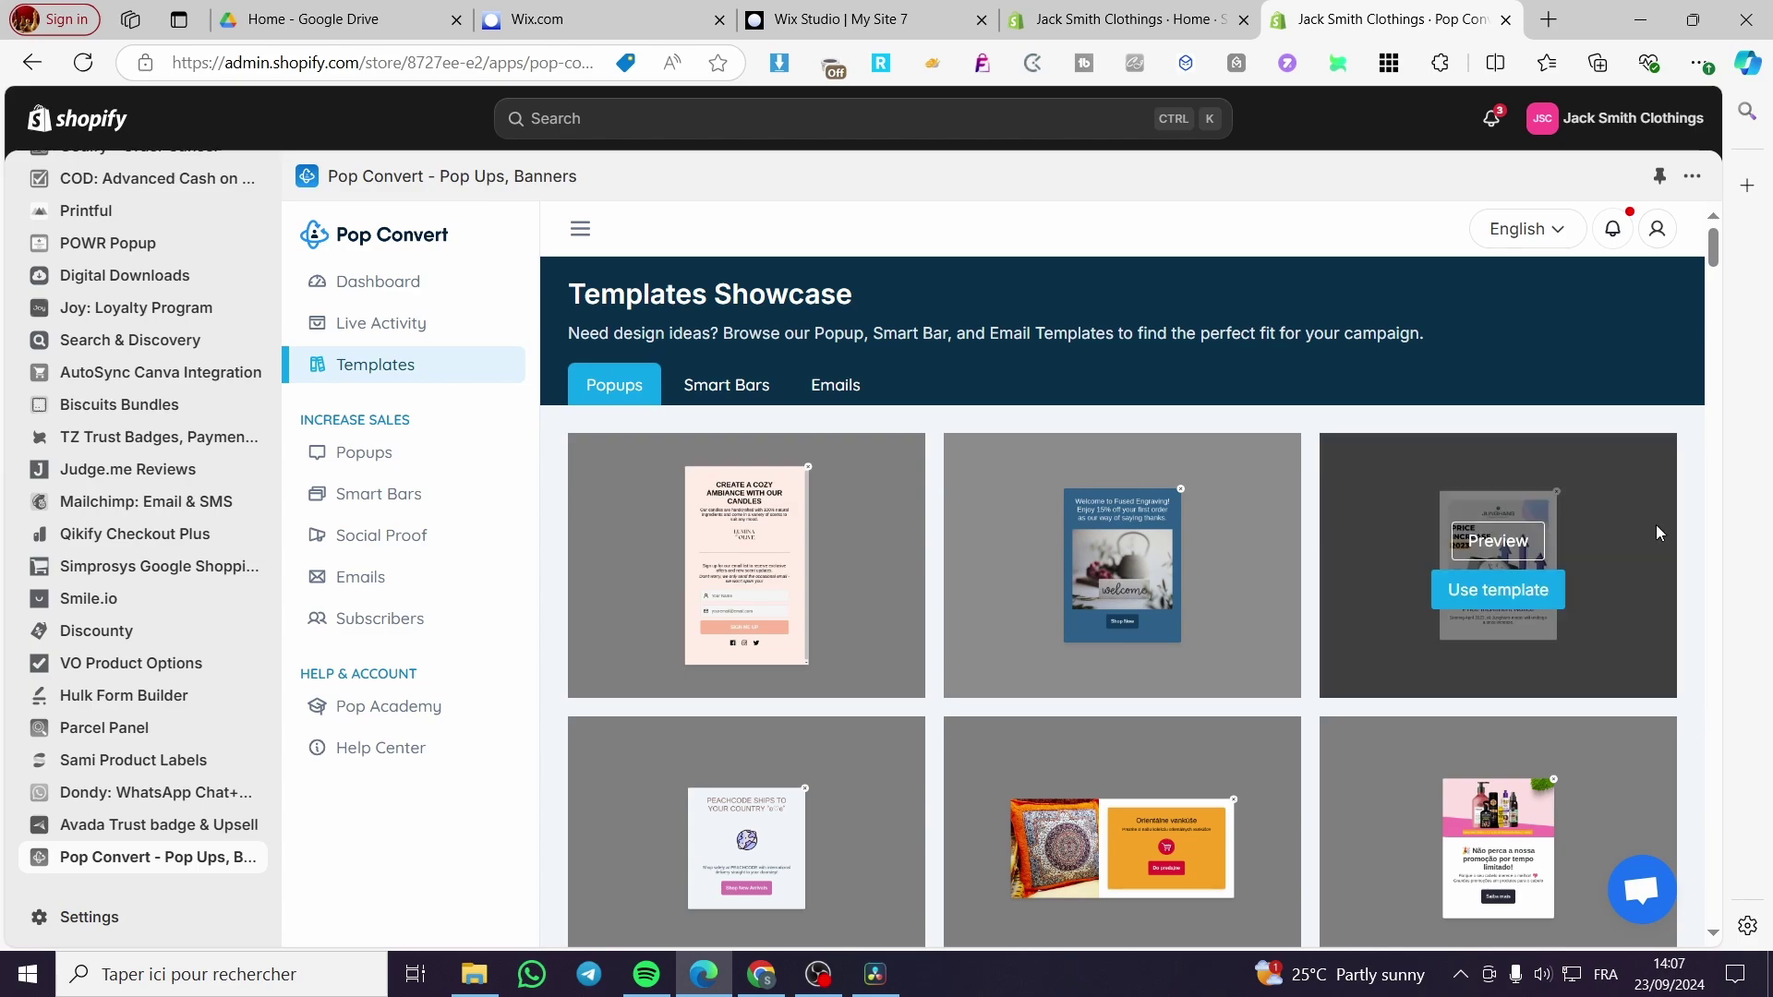
- Scroll through popup templates such as the candle ambiance and price increase designs
{"action": "scroll", "coordinate": [1626, 517], "scroll_direction": "down", "scroll_amount": 3}
{"action": "scroll", "coordinate": [1598, 511], "scroll_direction": "down", "scroll_amount": 5}
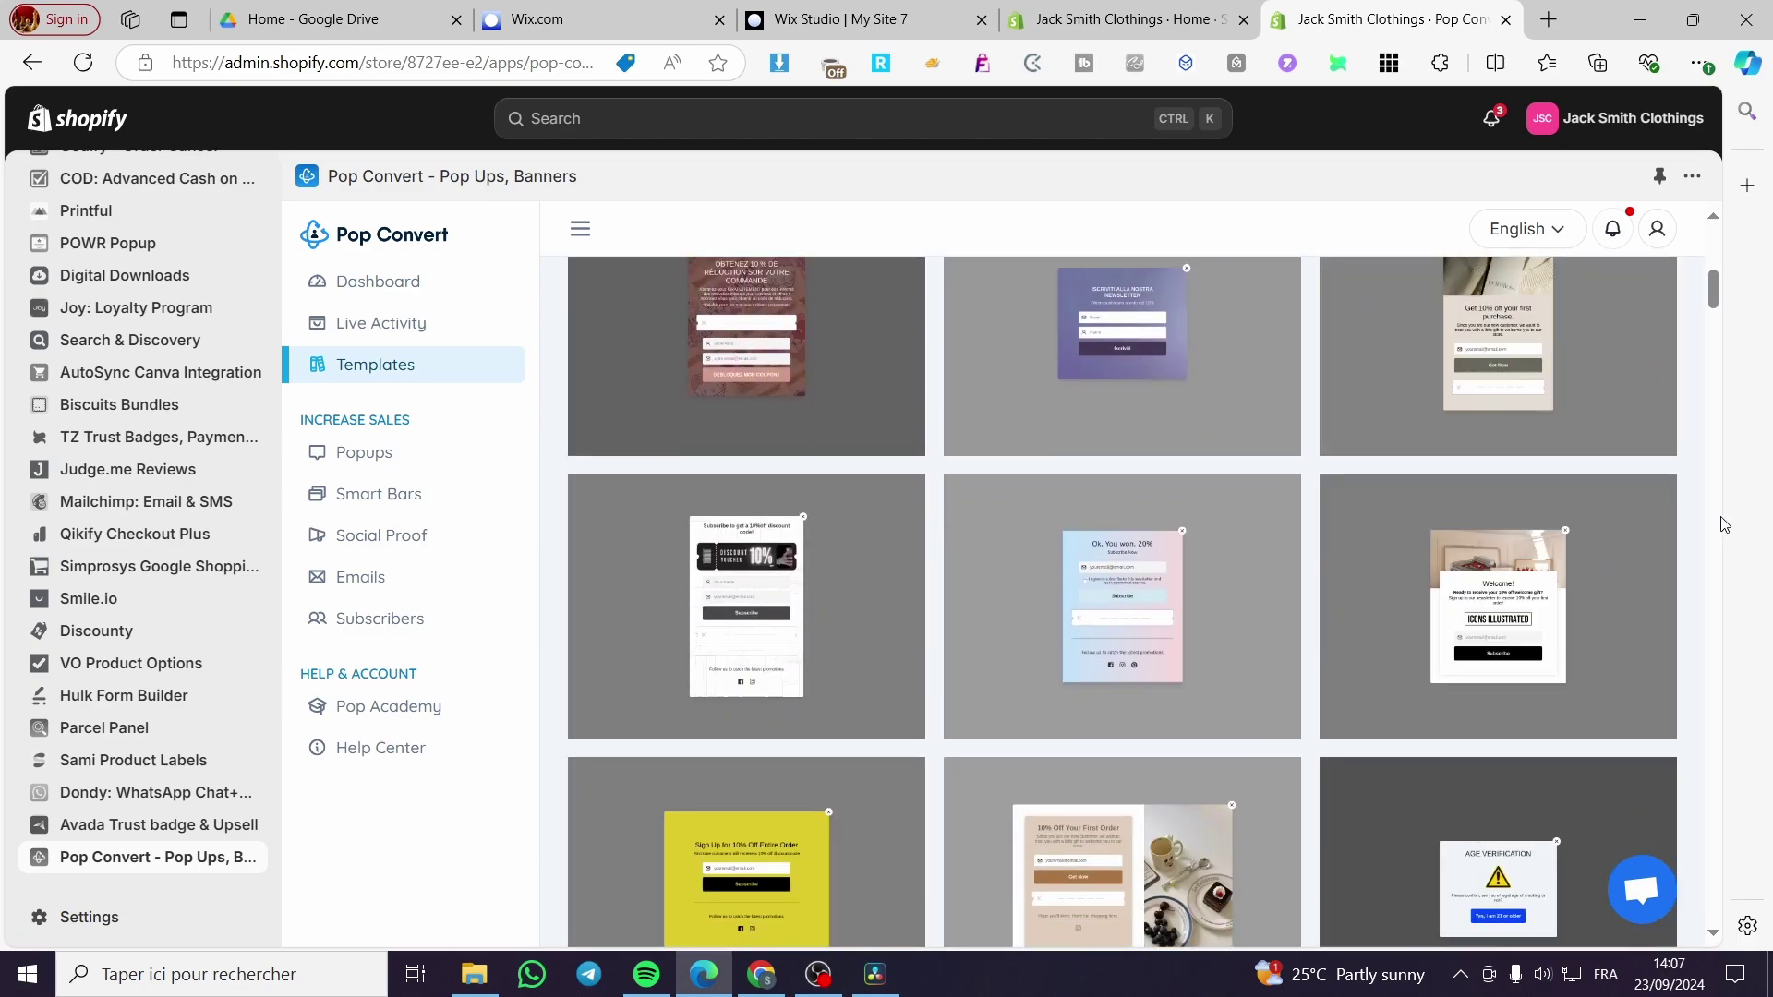
{"action": "mouse_move", "coordinate": [1586, 580]}
{"action": "scroll", "coordinate": [1649, 557], "scroll_direction": "down", "scroll_amount": 5}
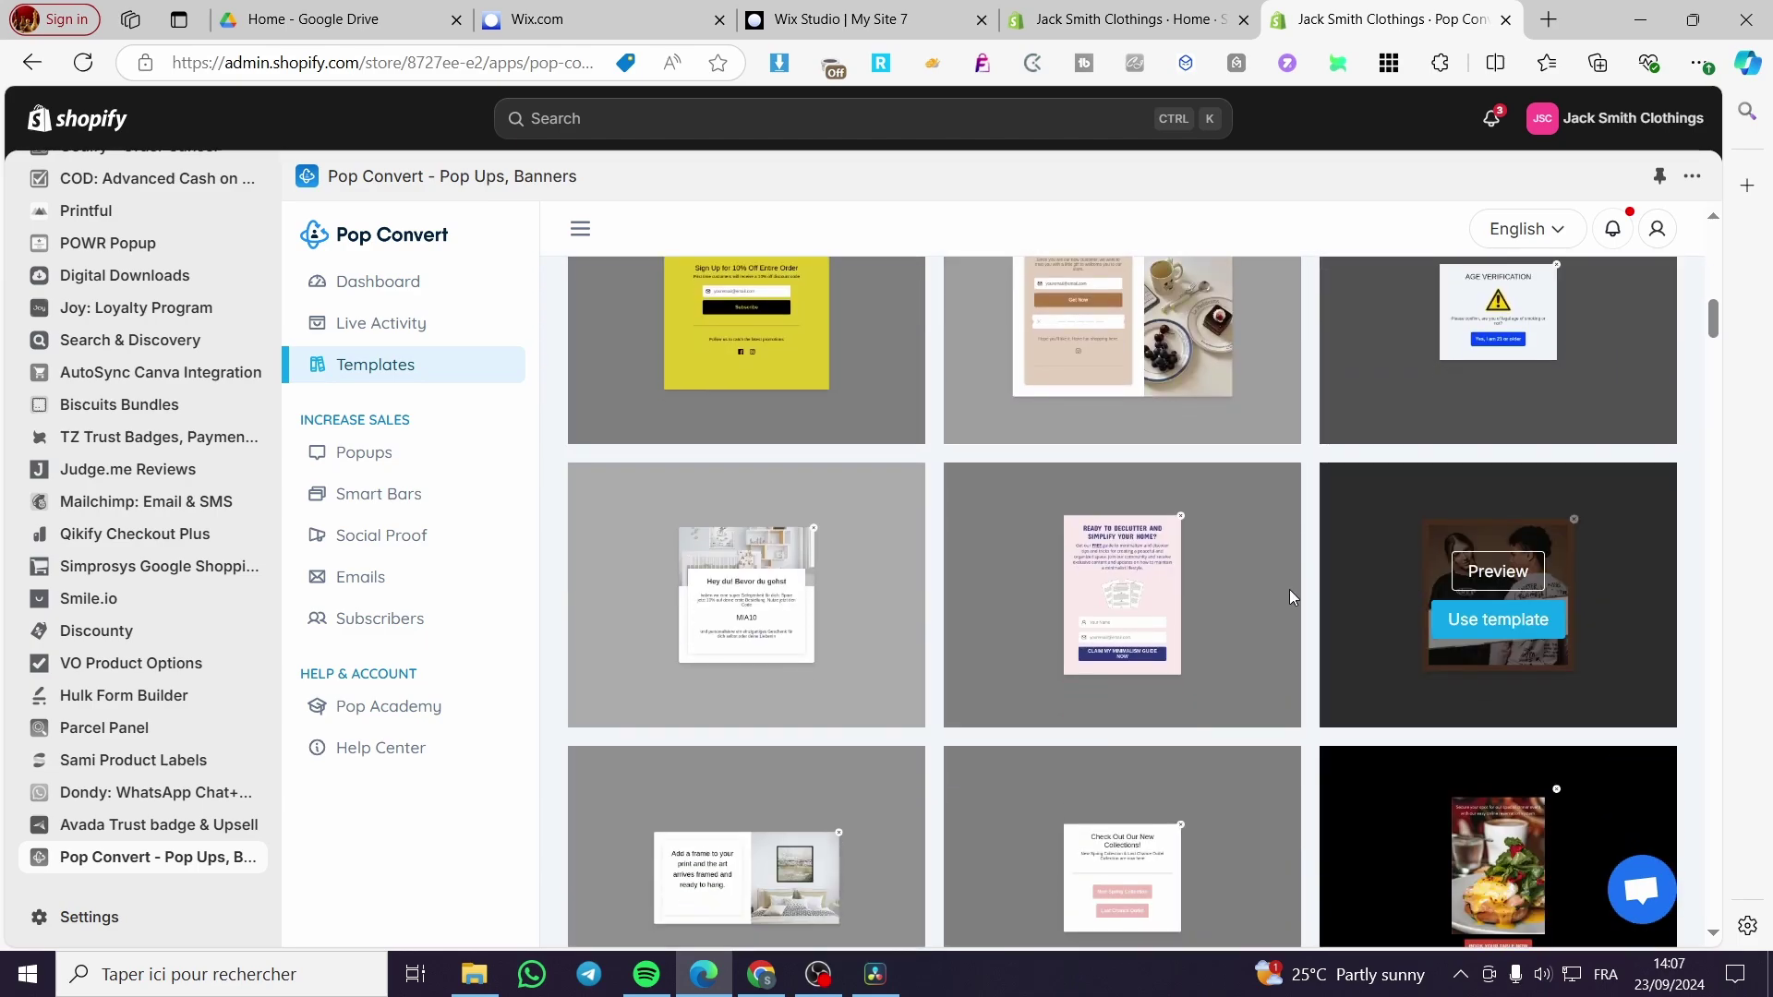
{"action": "scroll", "coordinate": [1606, 702], "scroll_direction": "up", "scroll_amount": 10}
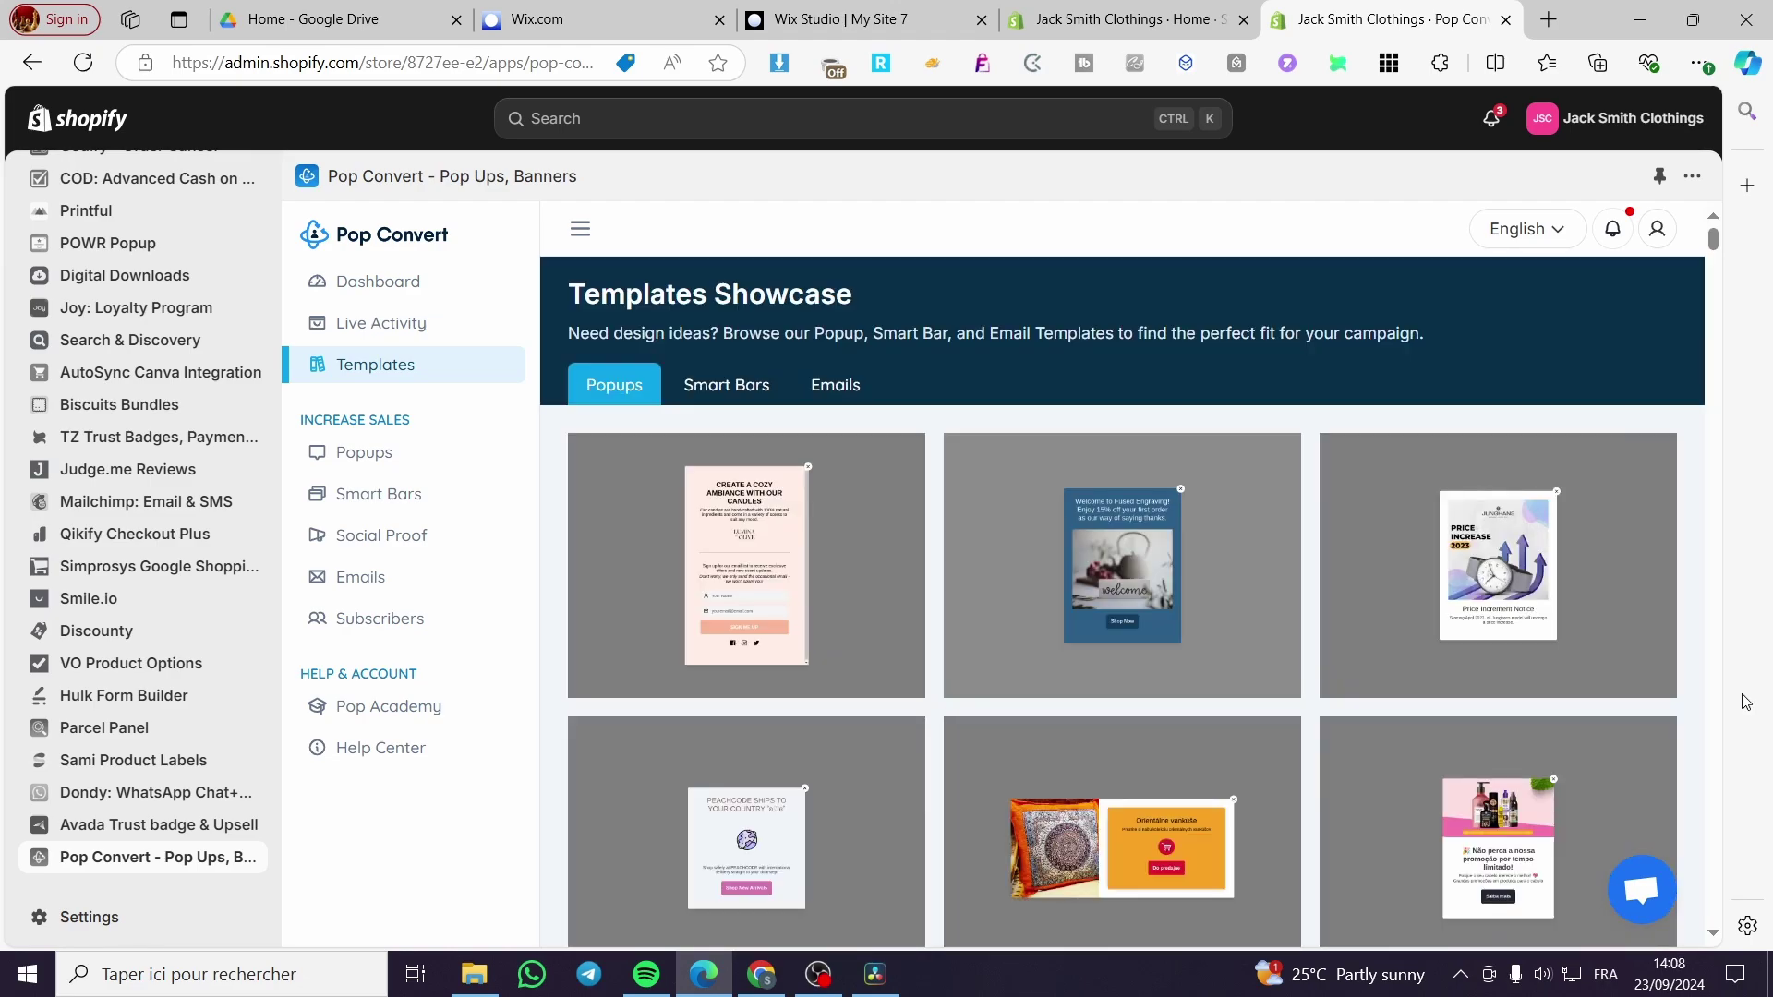
{"action": "scroll", "coordinate": [1727, 709], "scroll_direction": "down", "scroll_amount": 1}
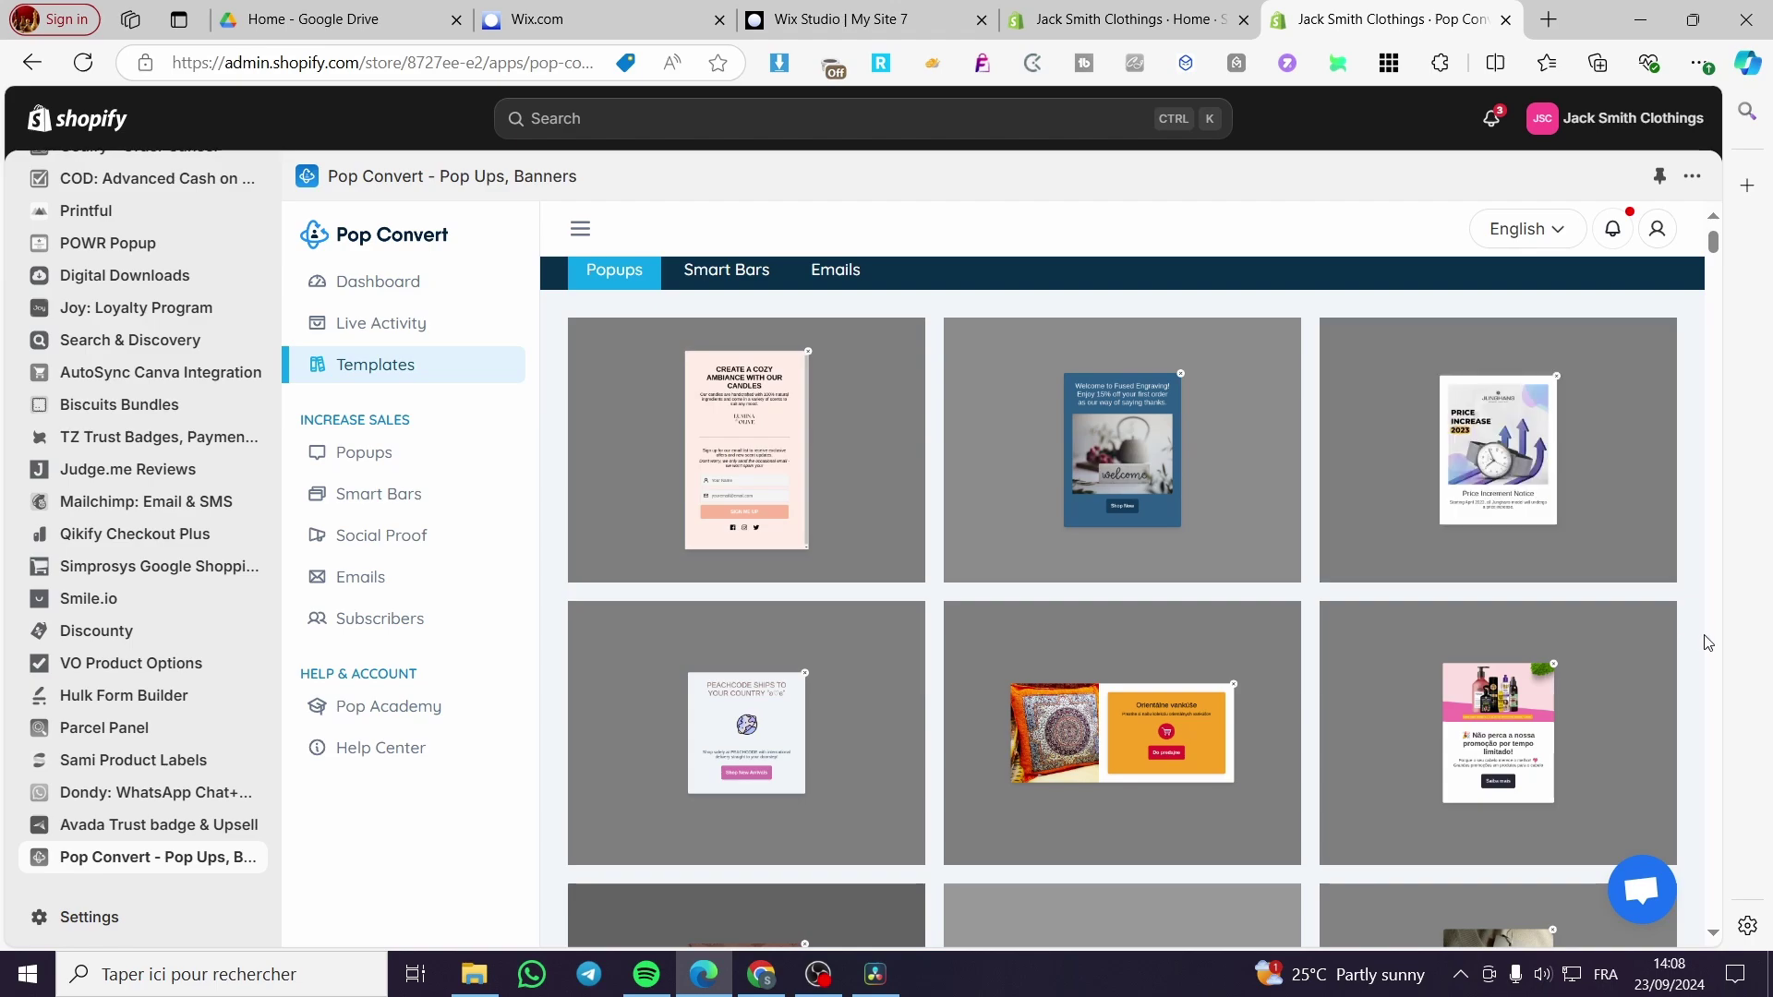
- Start a campaign from the Price Increase Notice template and ask support to remove the watermark
{"action": "left_click", "coordinate": [1496, 468]}
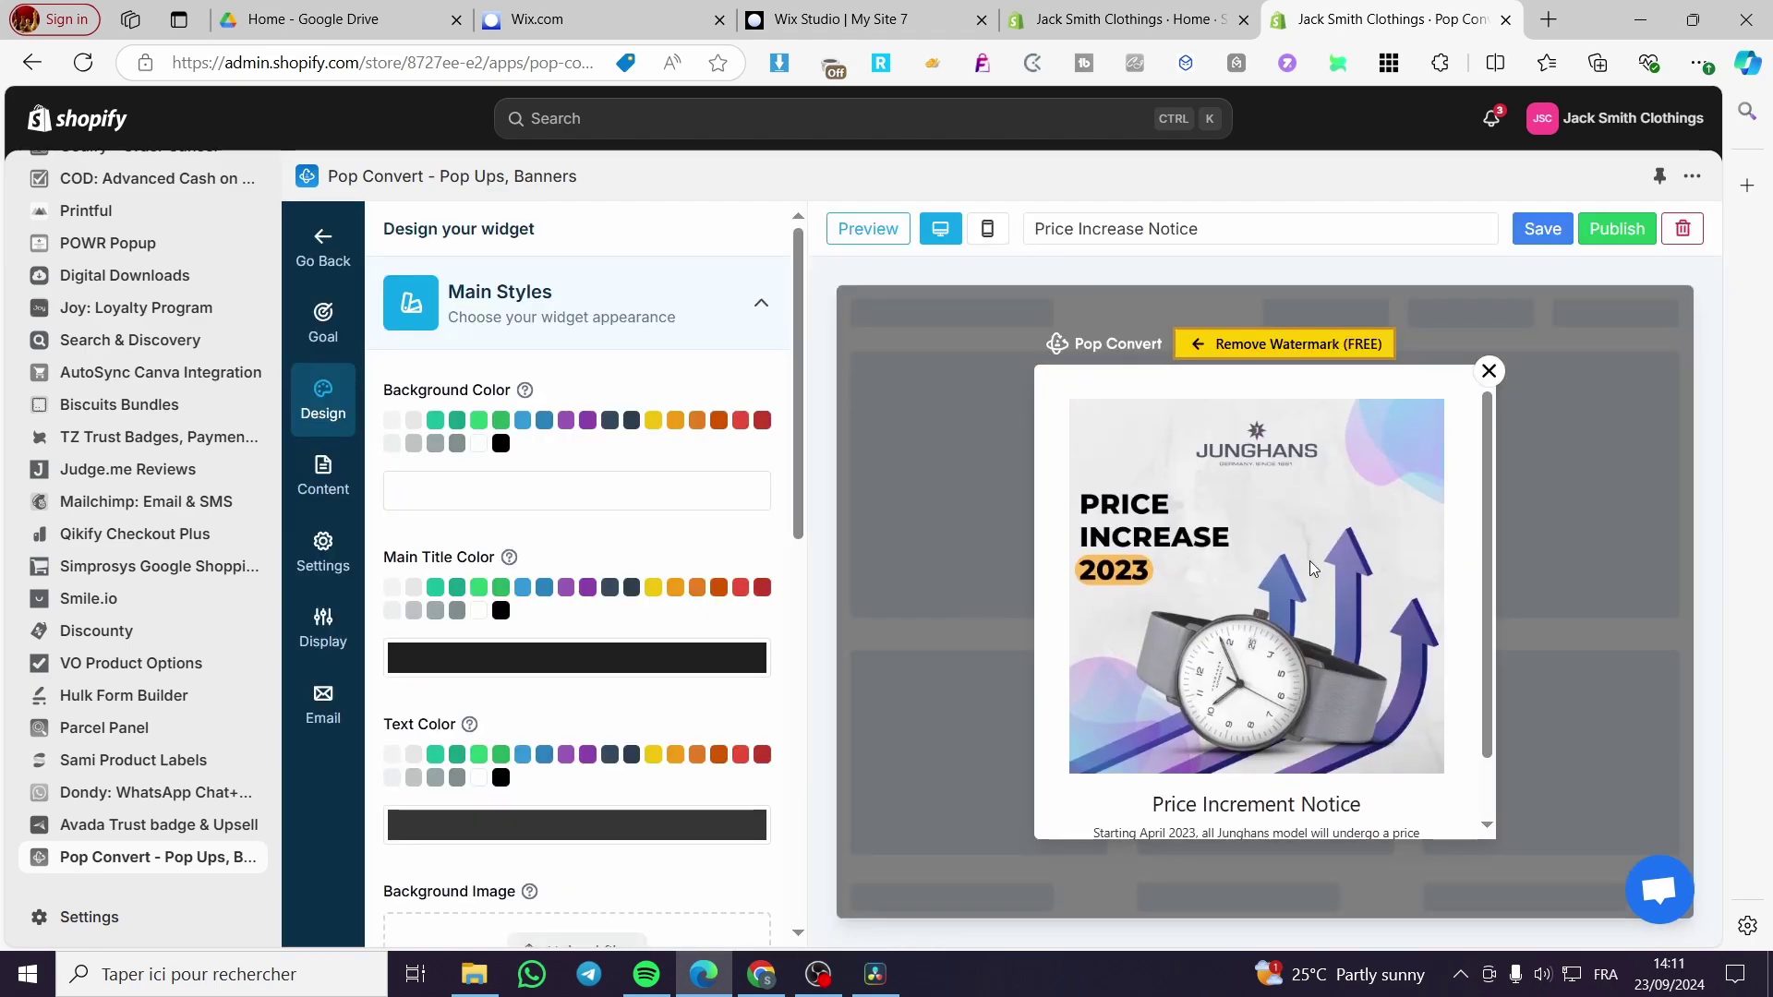
{"action": "scroll", "coordinate": [1328, 491], "scroll_direction": "down", "scroll_amount": 1}
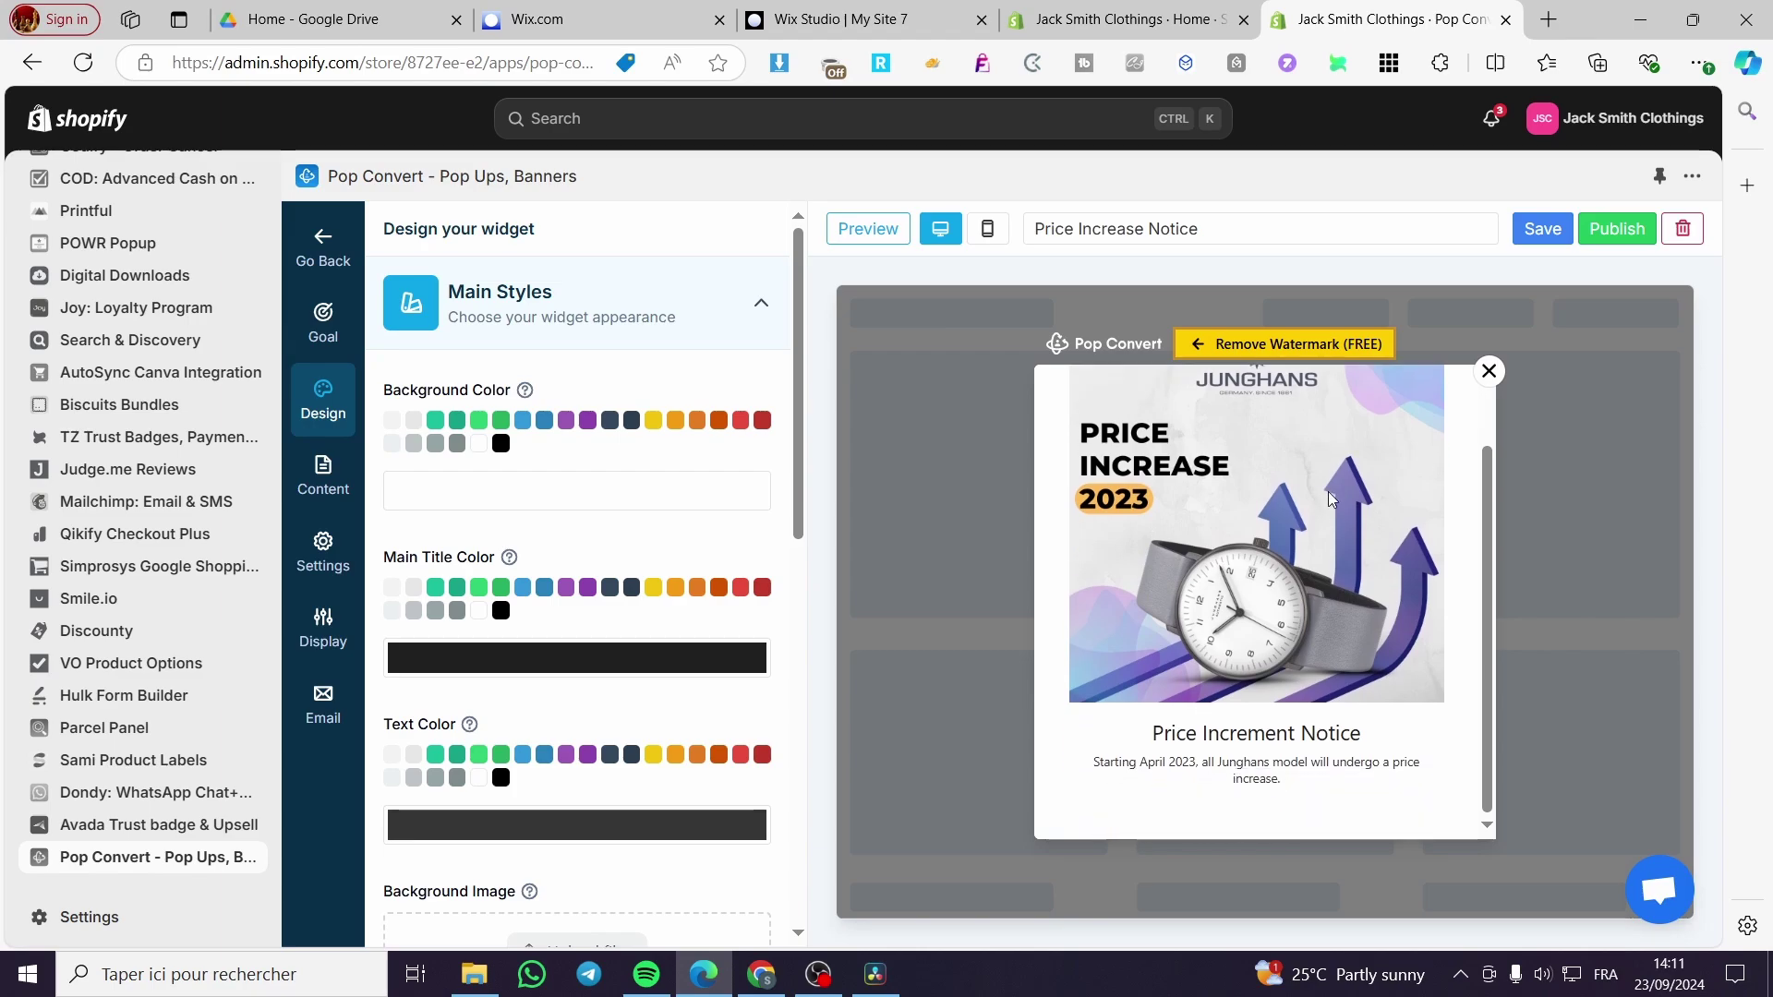
{"action": "left_click", "coordinate": [1291, 346]}
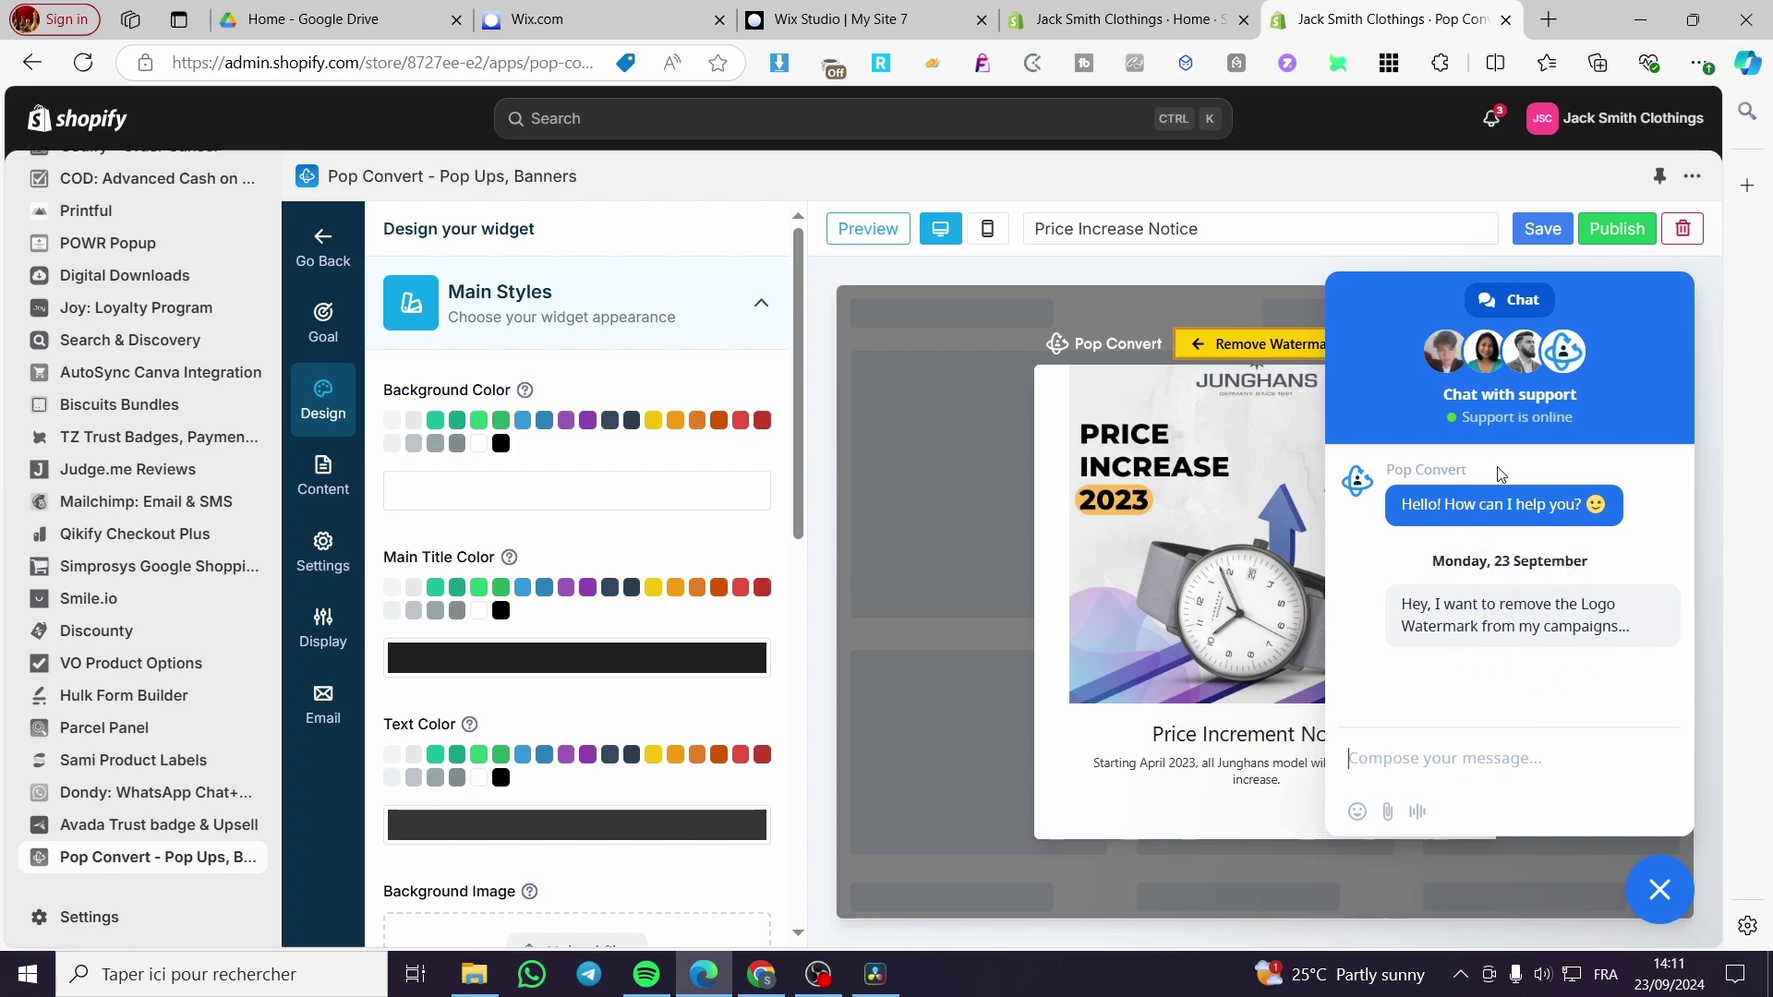
- Close the support chat and dismiss its reply notification to reveal the popup preview
{"action": "left_click", "coordinate": [1658, 889]}
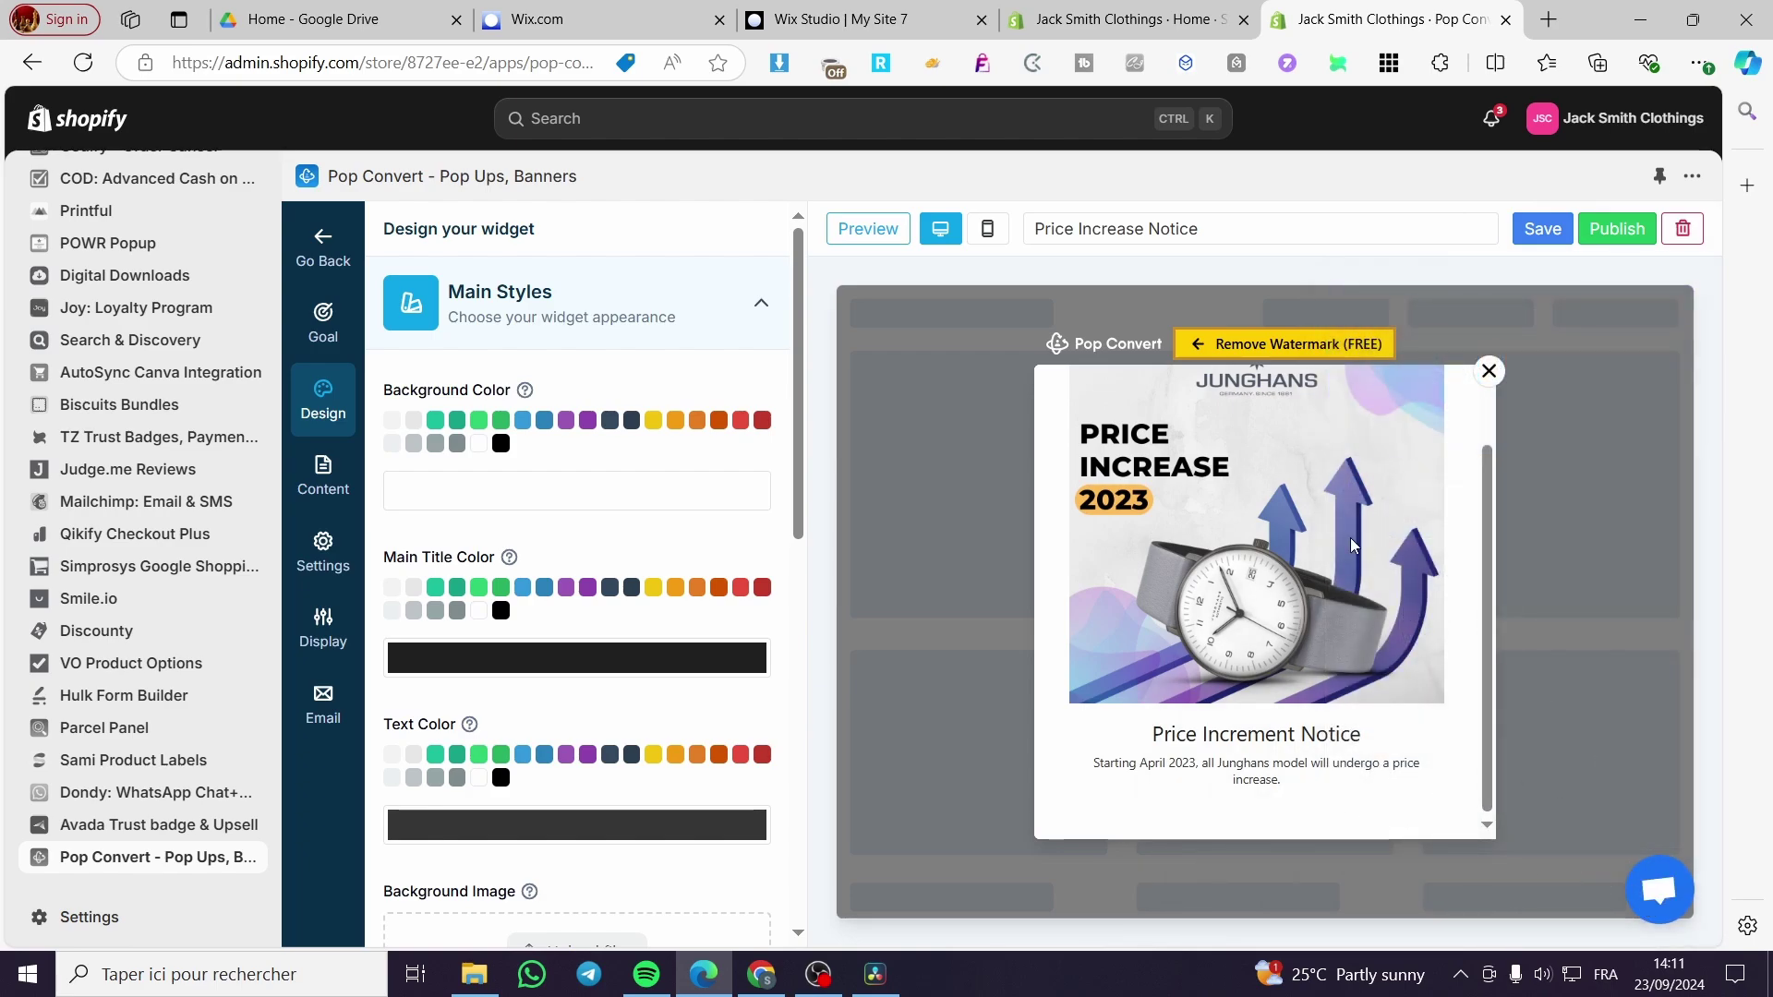
{"action": "left_click", "coordinate": [1670, 914]}
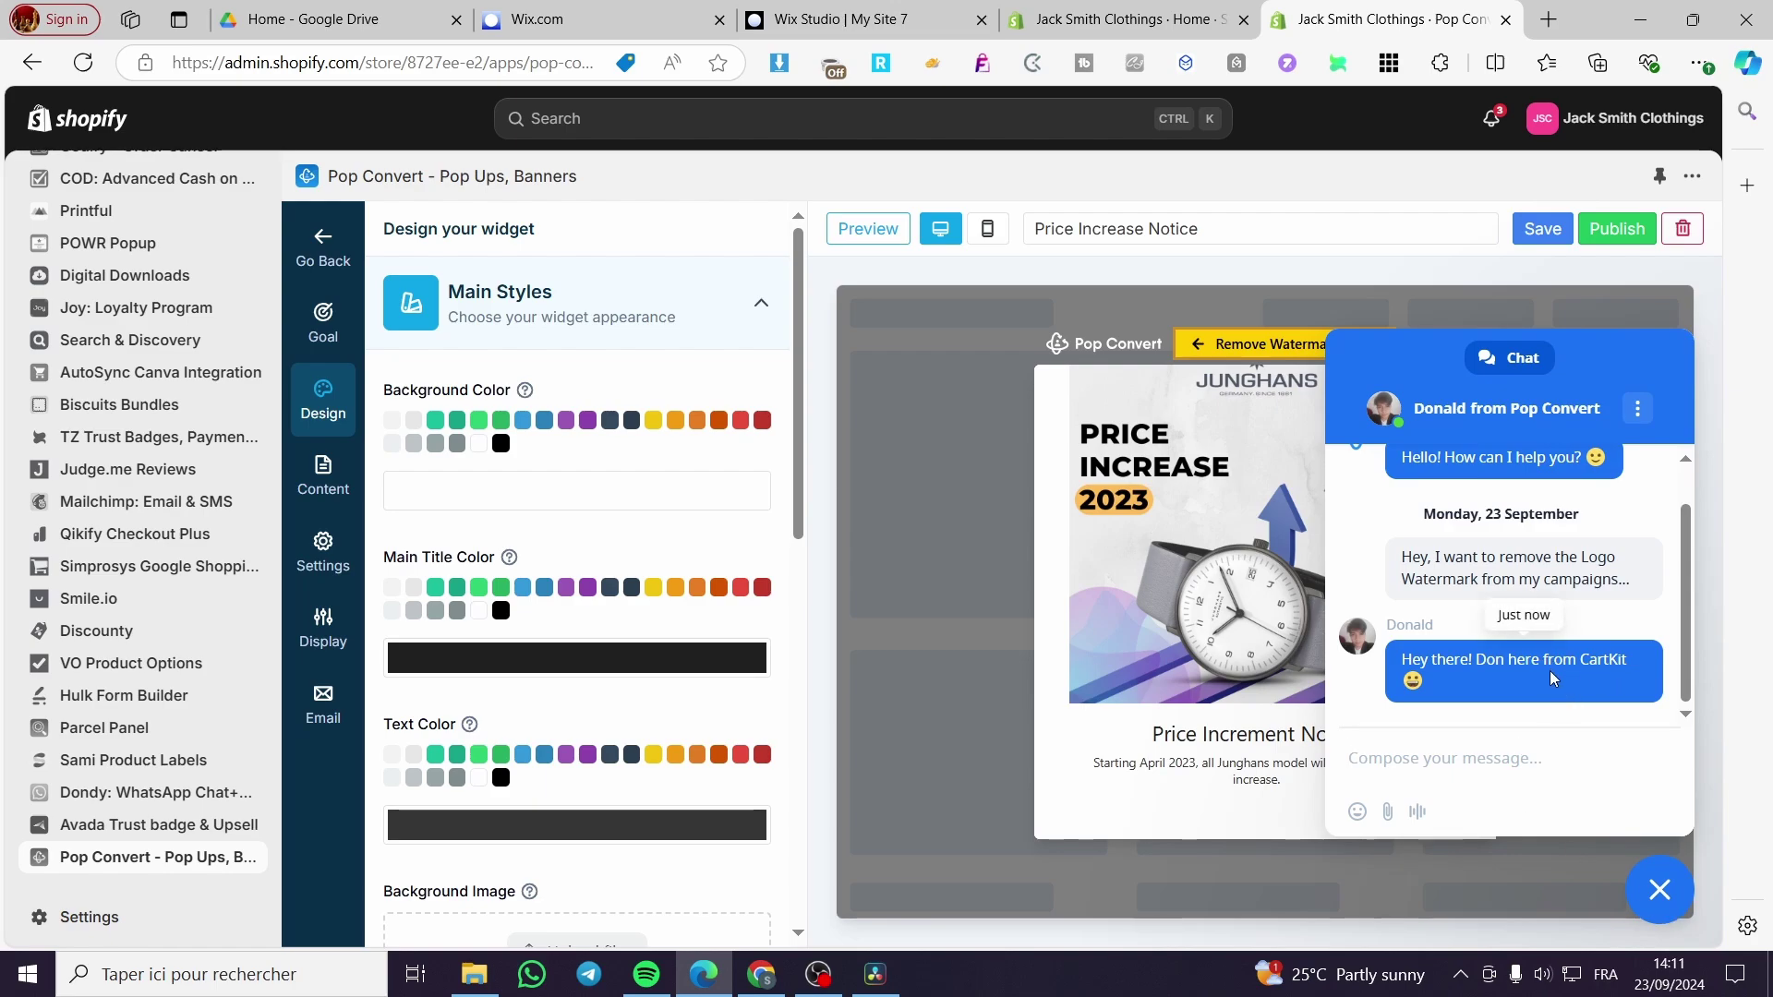
{"action": "left_click", "coordinate": [1592, 768]}
{"action": "left_click", "coordinate": [1659, 893]}
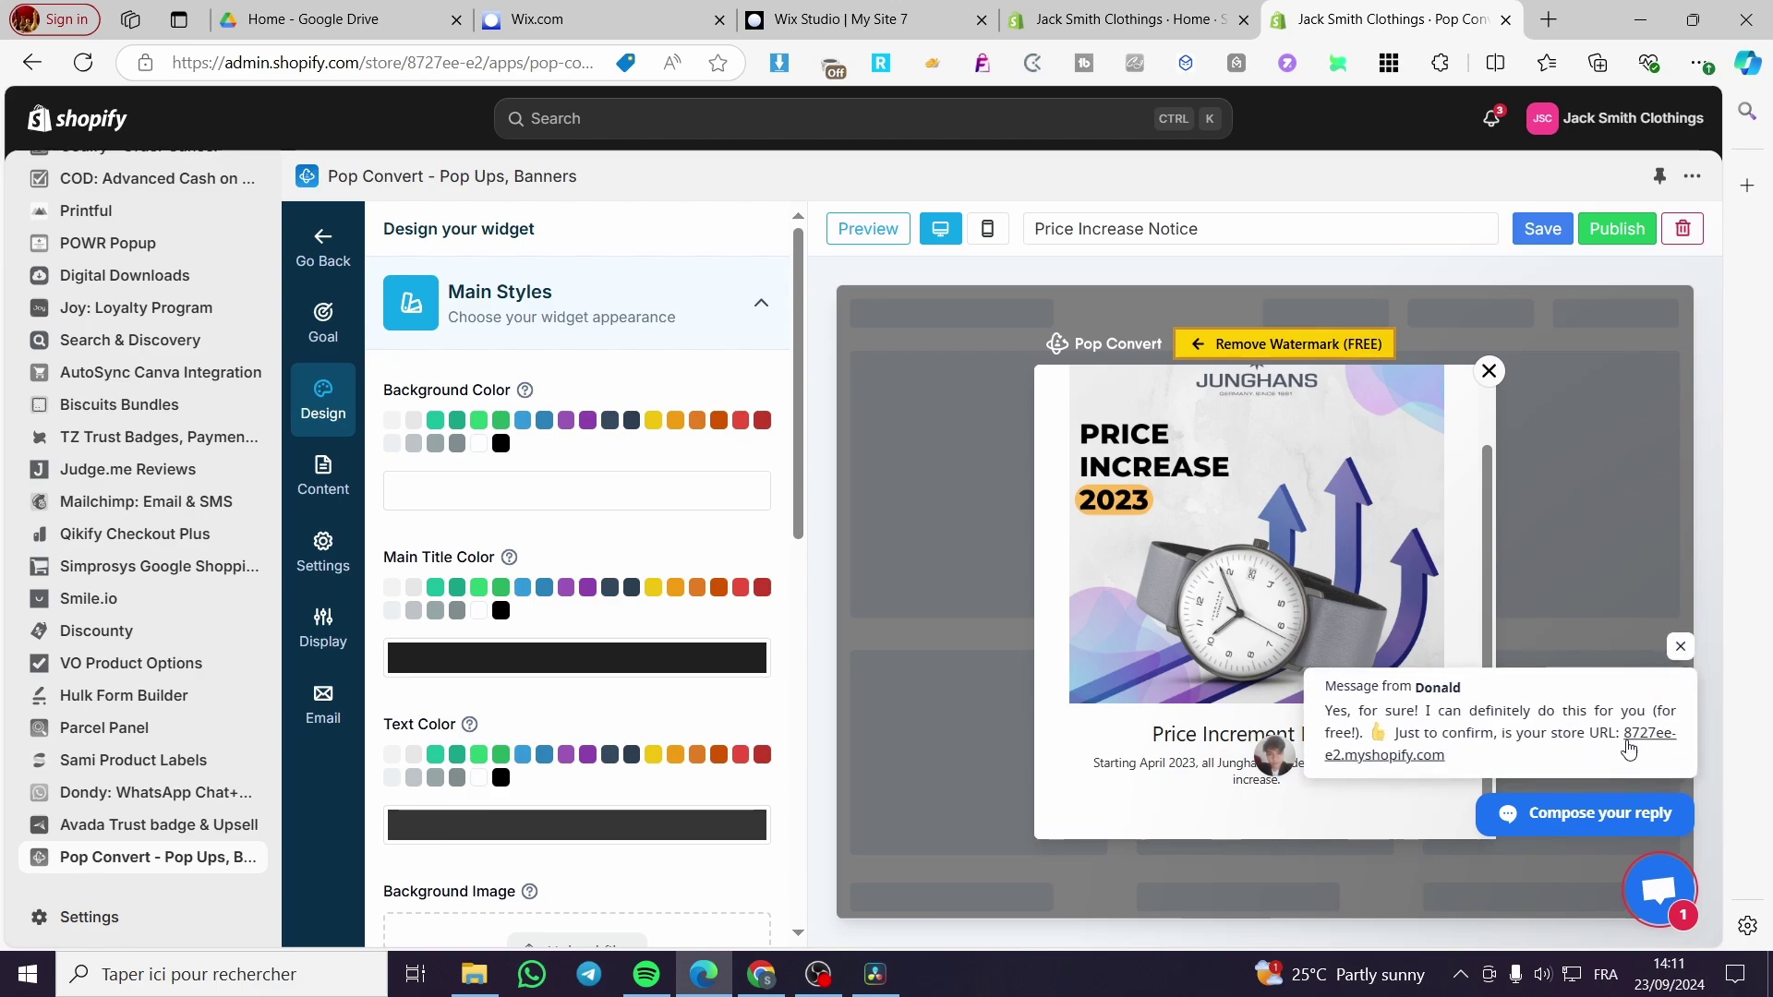
{"action": "left_click", "coordinate": [1683, 650]}
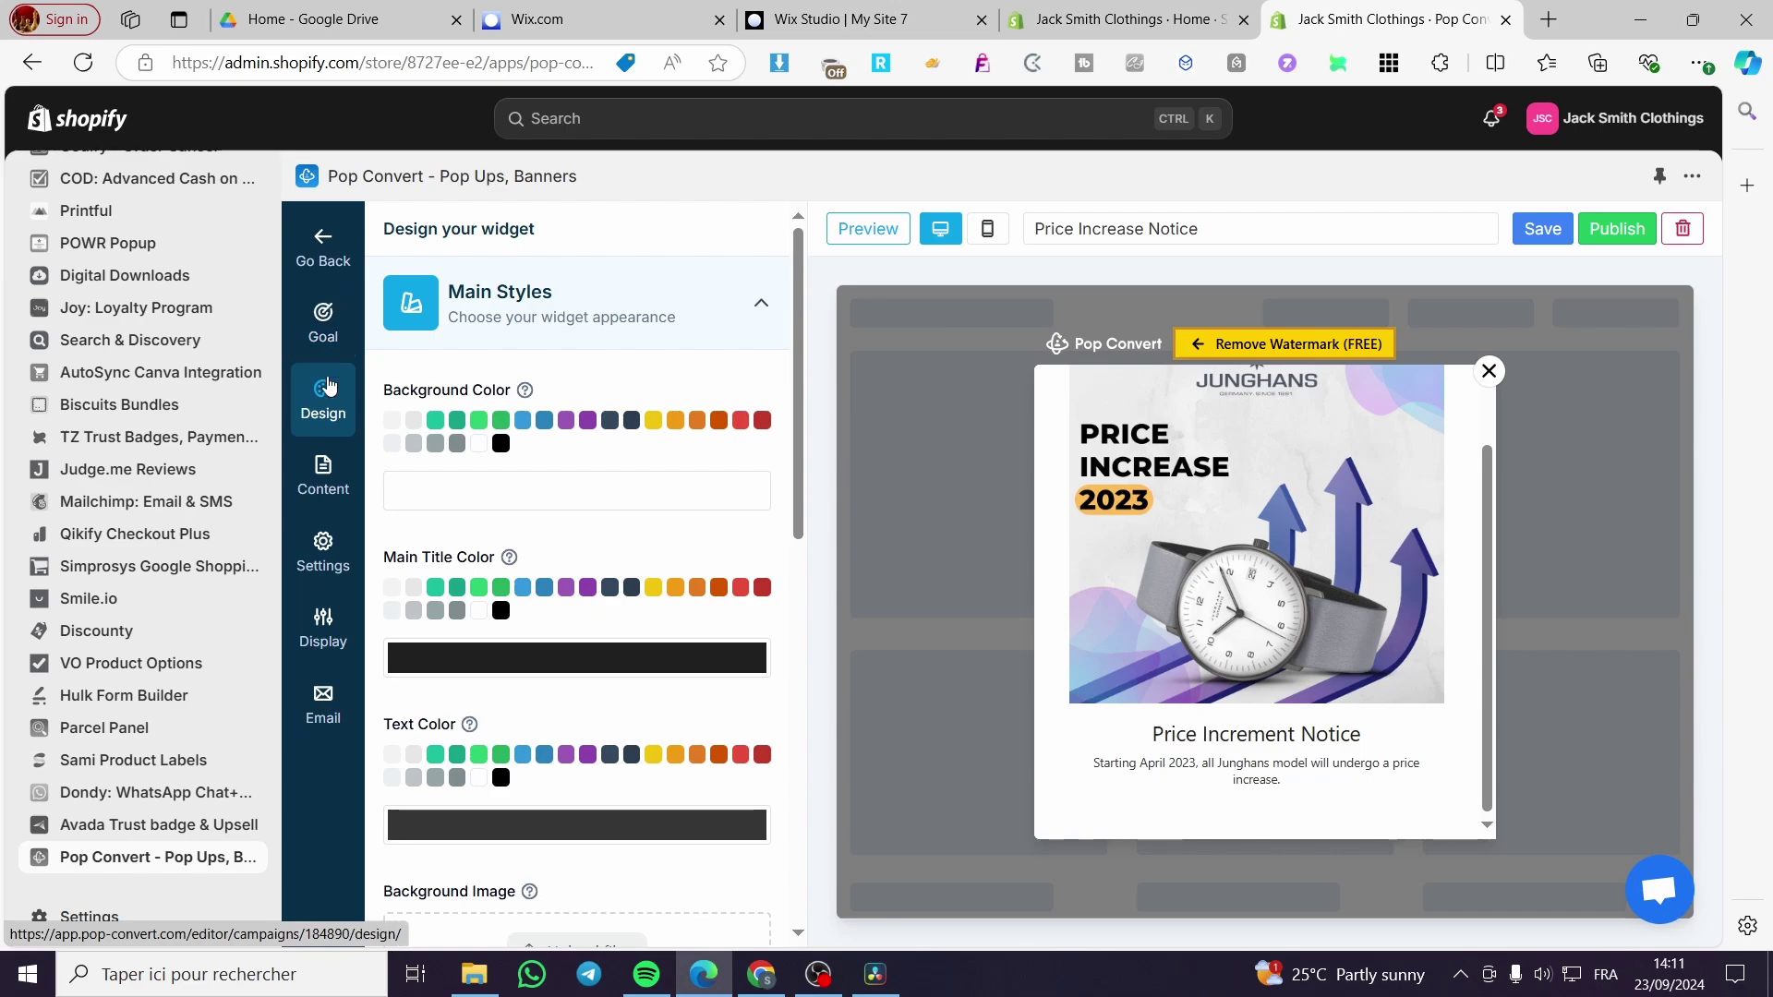
{"action": "scroll", "coordinate": [1428, 634], "scroll_direction": "up", "scroll_amount": 2}
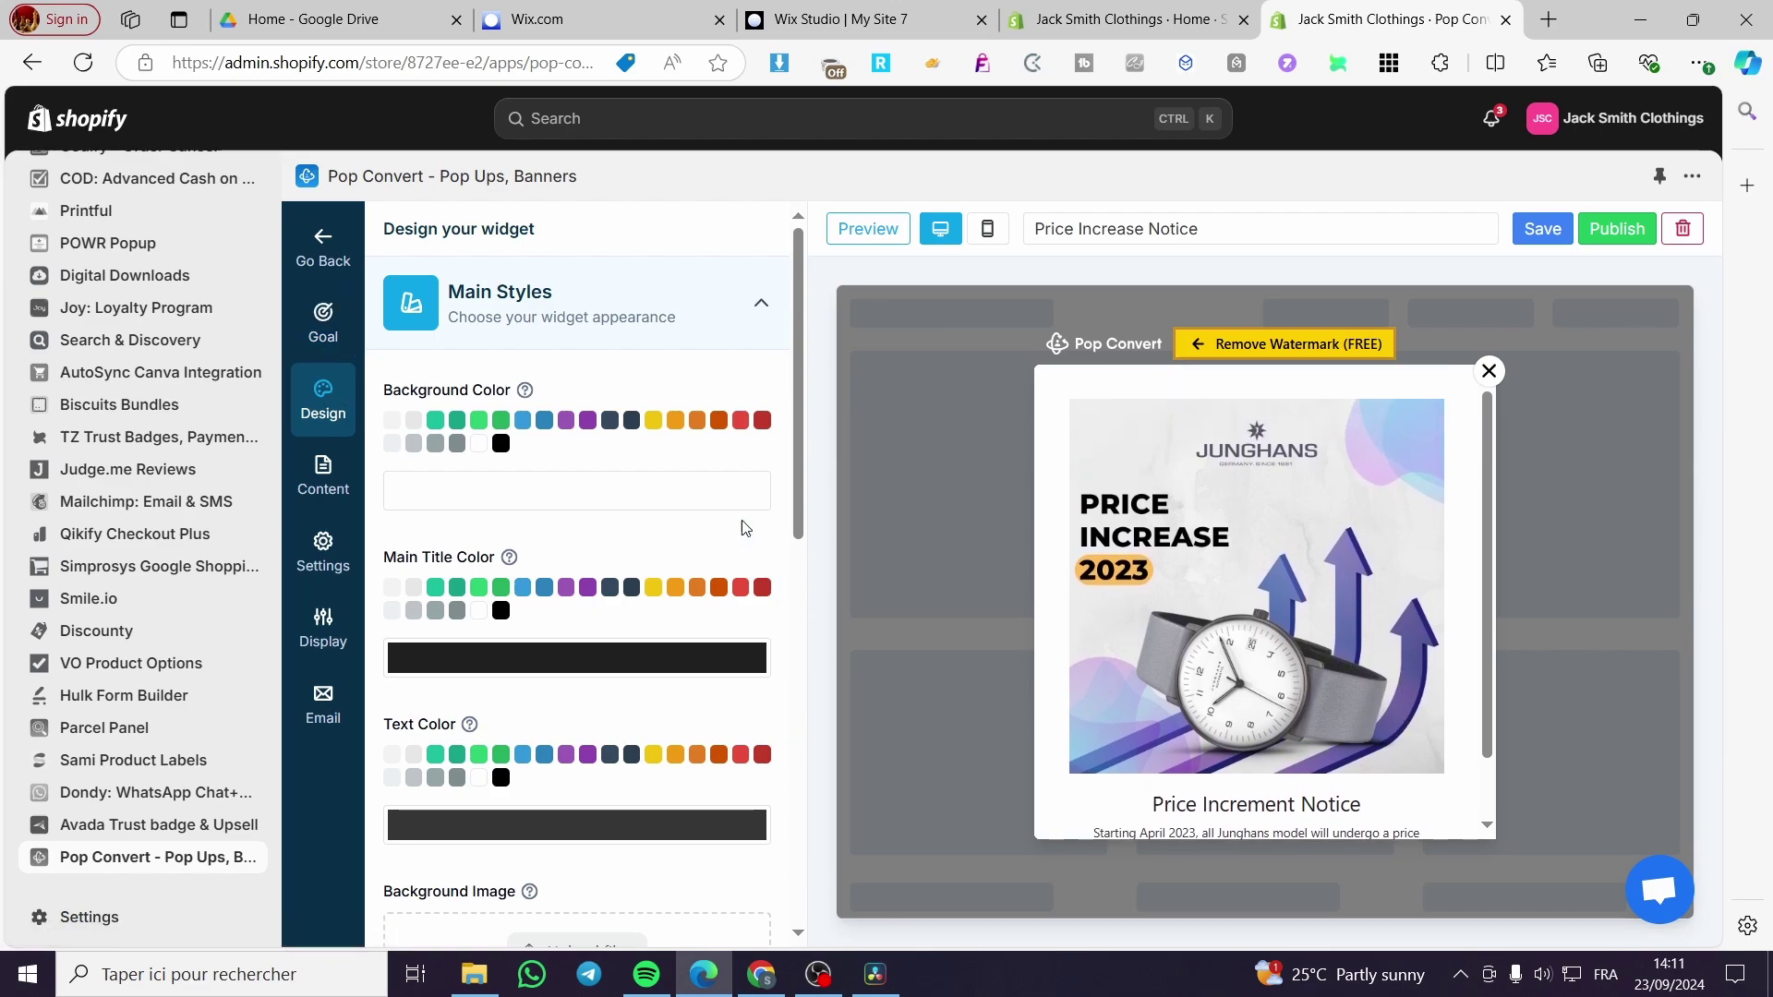
- Preview the Get Subscribers, Announcement, Upsell/Cross-sell, Spin-to-Win Wheel and Coupon campaign goals
{"action": "left_click", "coordinate": [323, 321]}
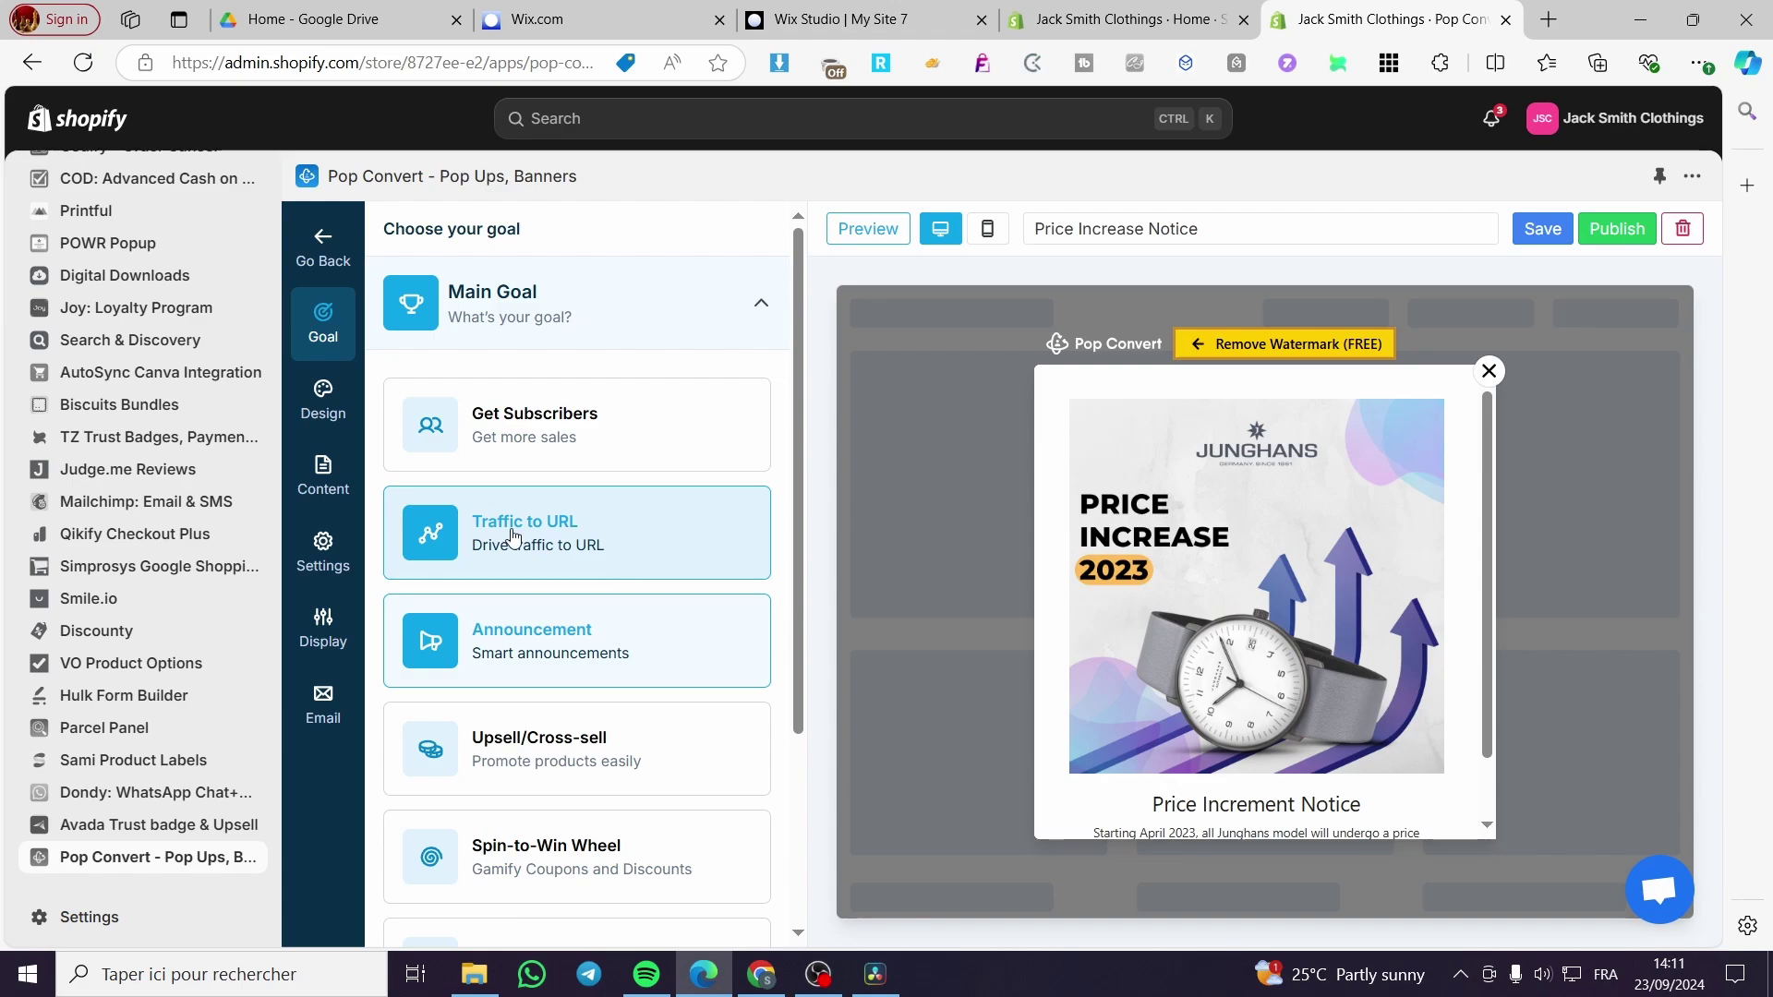
{"action": "left_click", "coordinate": [585, 440]}
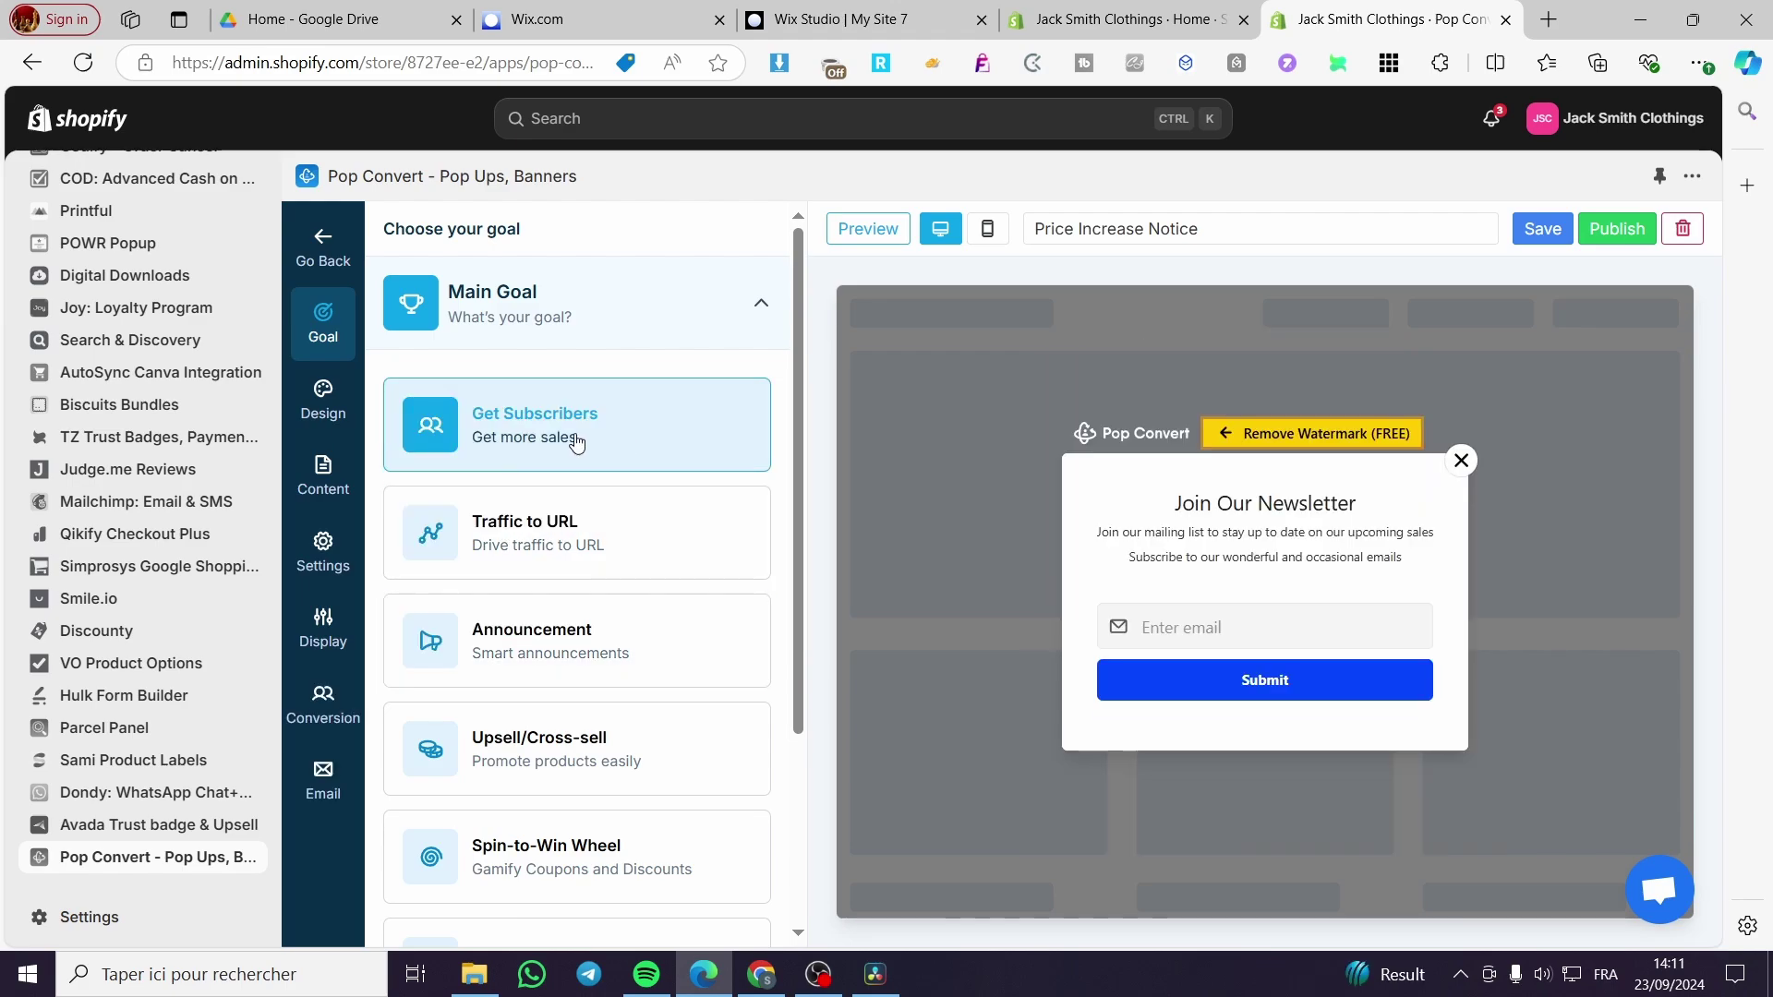
{"action": "left_click", "coordinate": [591, 652]}
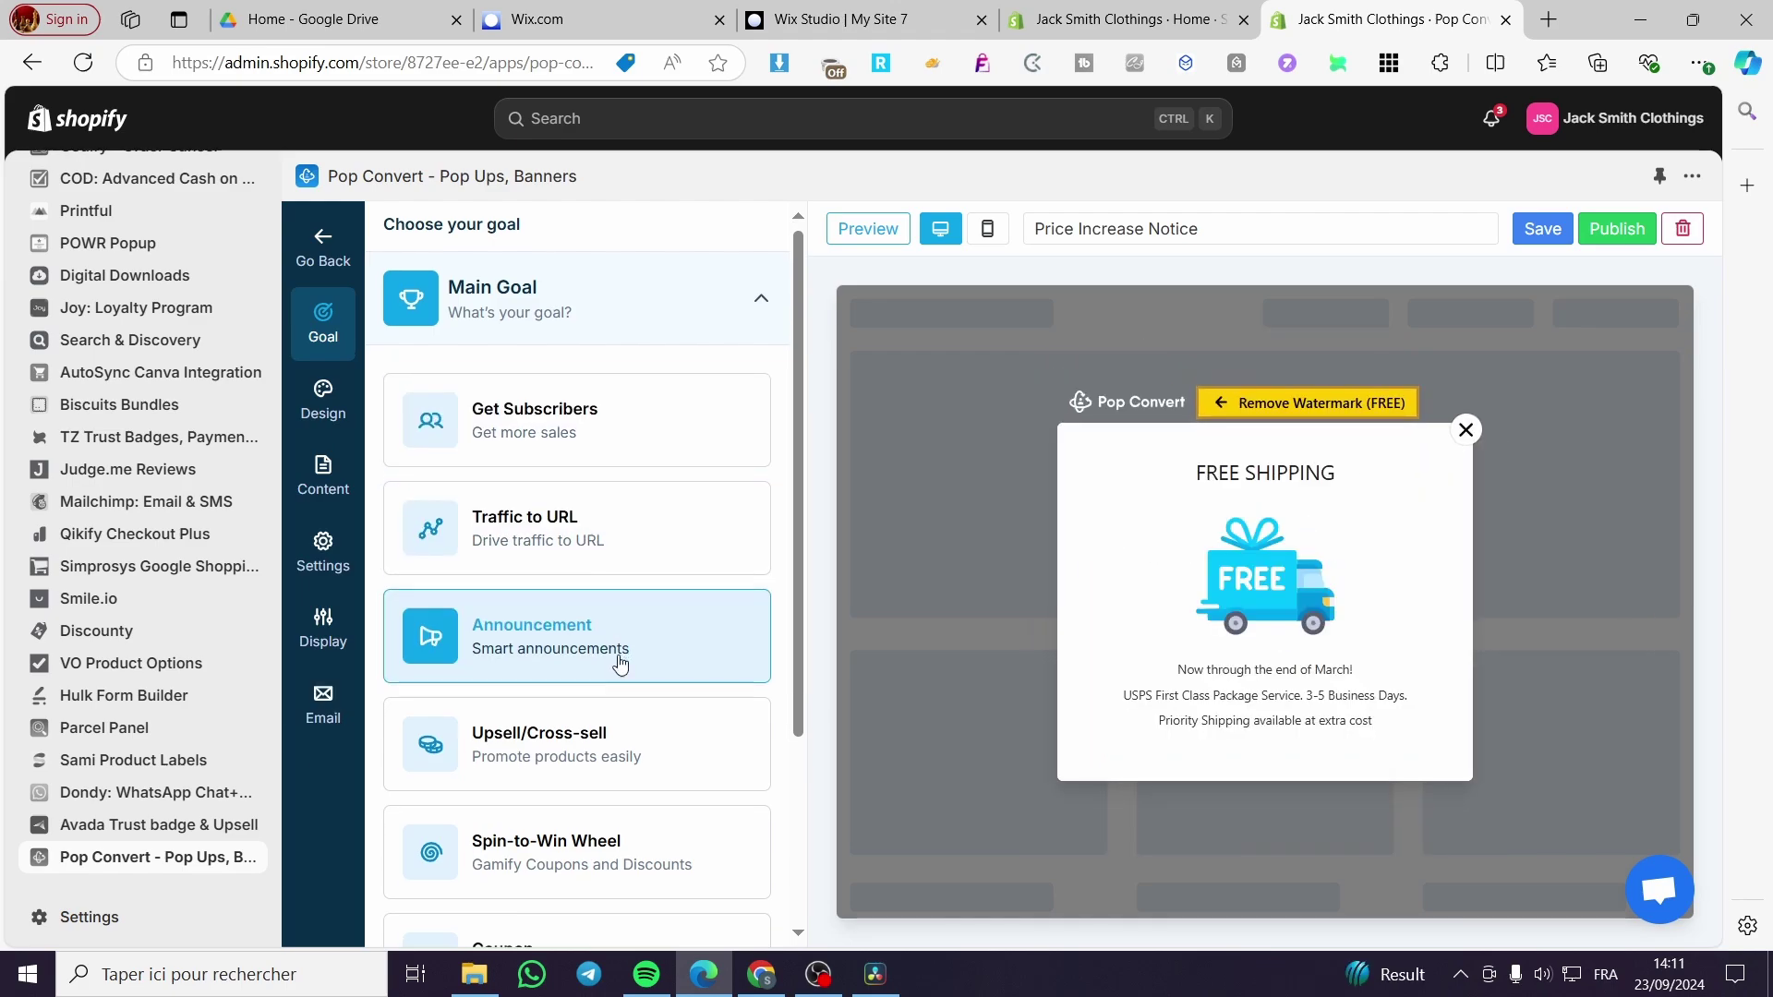
{"action": "scroll", "coordinate": [613, 661], "scroll_direction": "down", "scroll_amount": 3}
{"action": "left_click", "coordinate": [549, 528]}
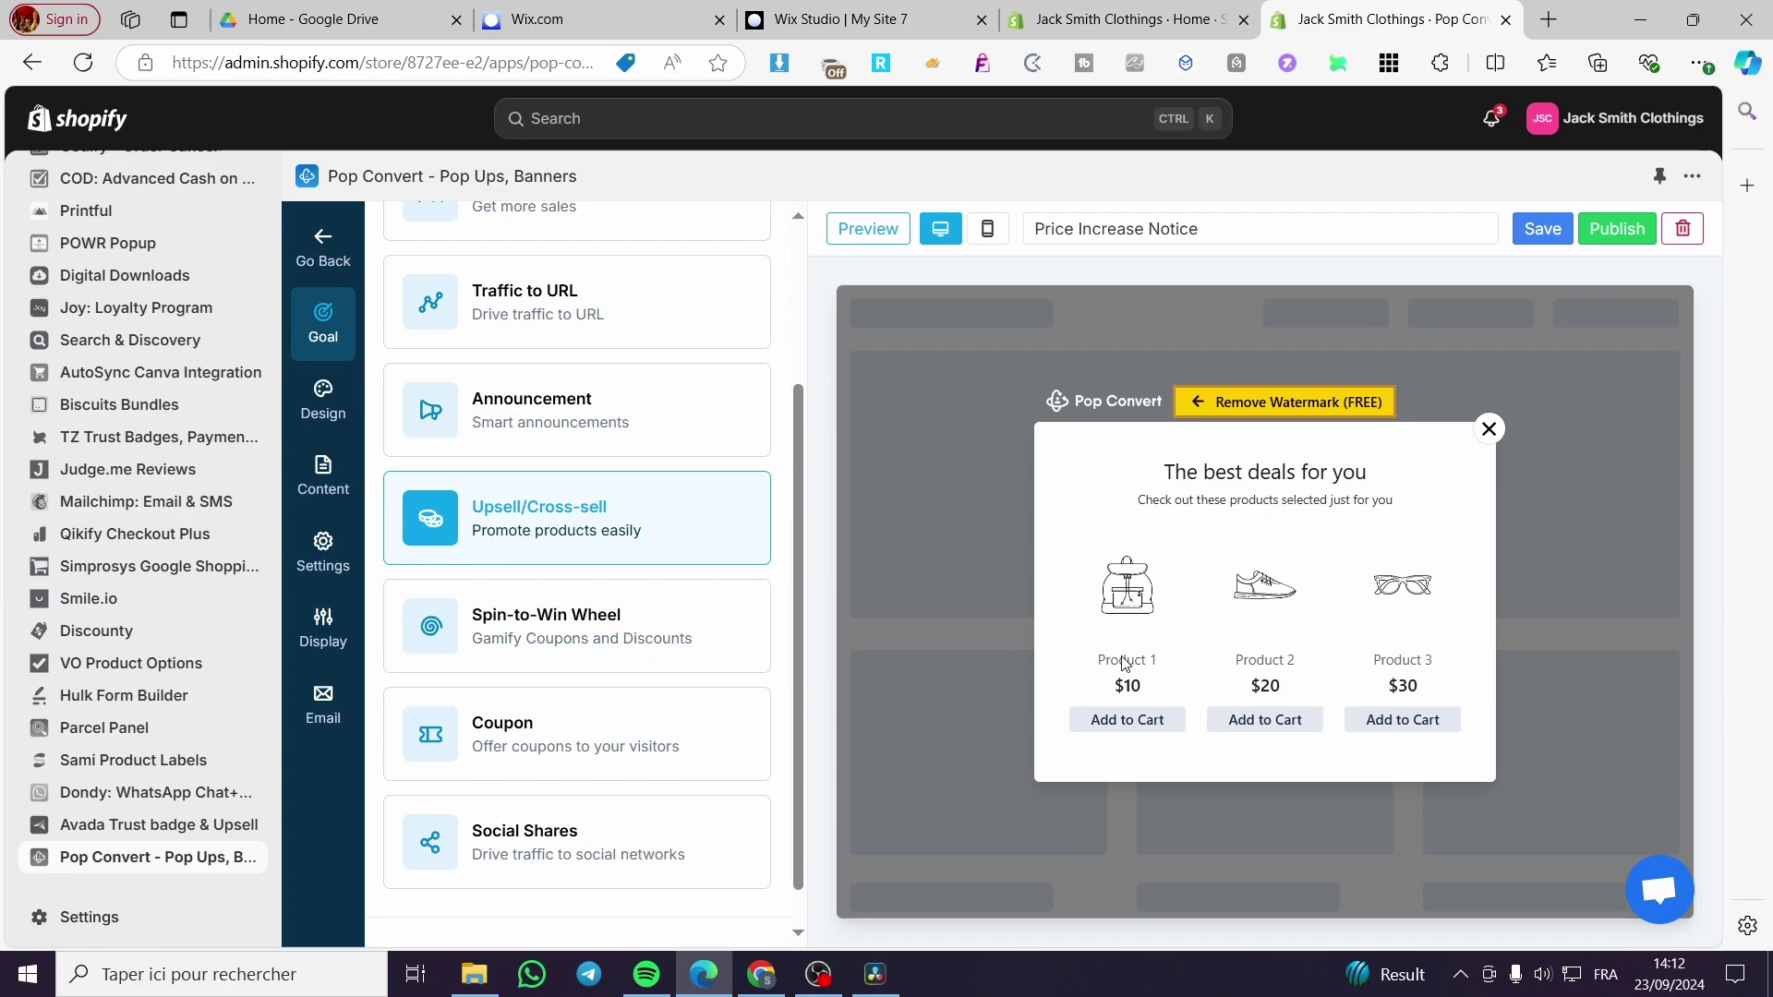
{"action": "left_click", "coordinate": [583, 646]}
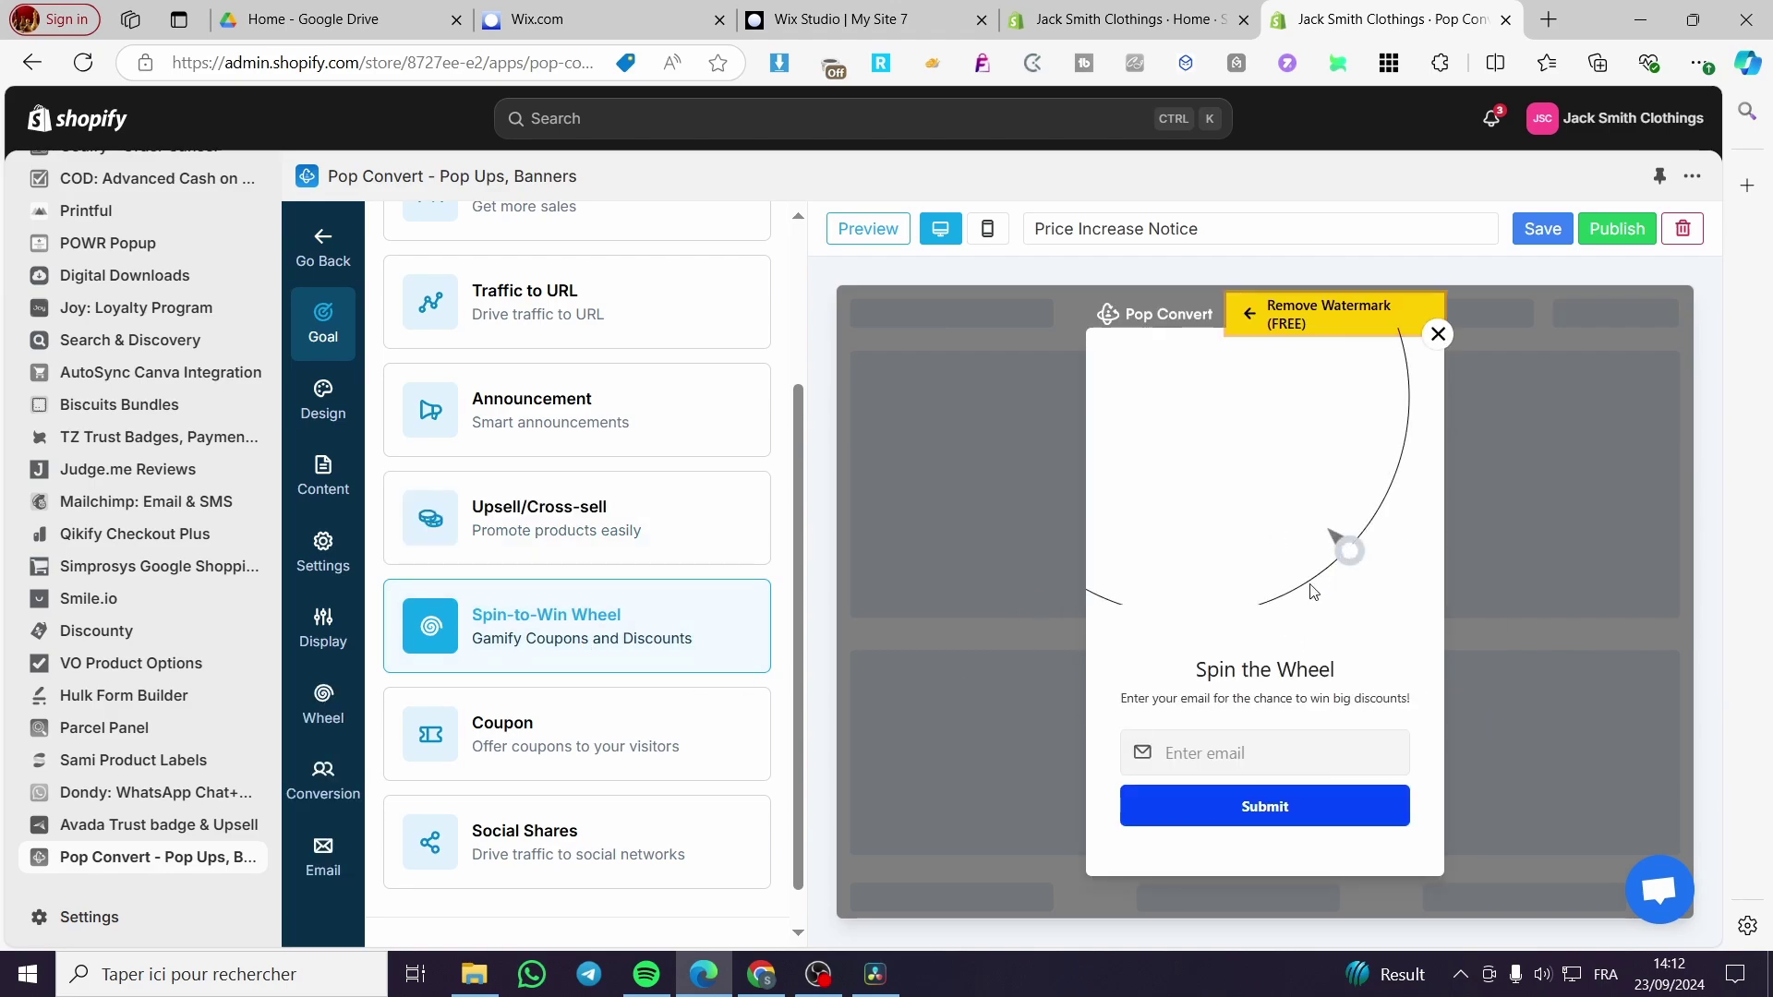
{"action": "left_click", "coordinate": [588, 746]}
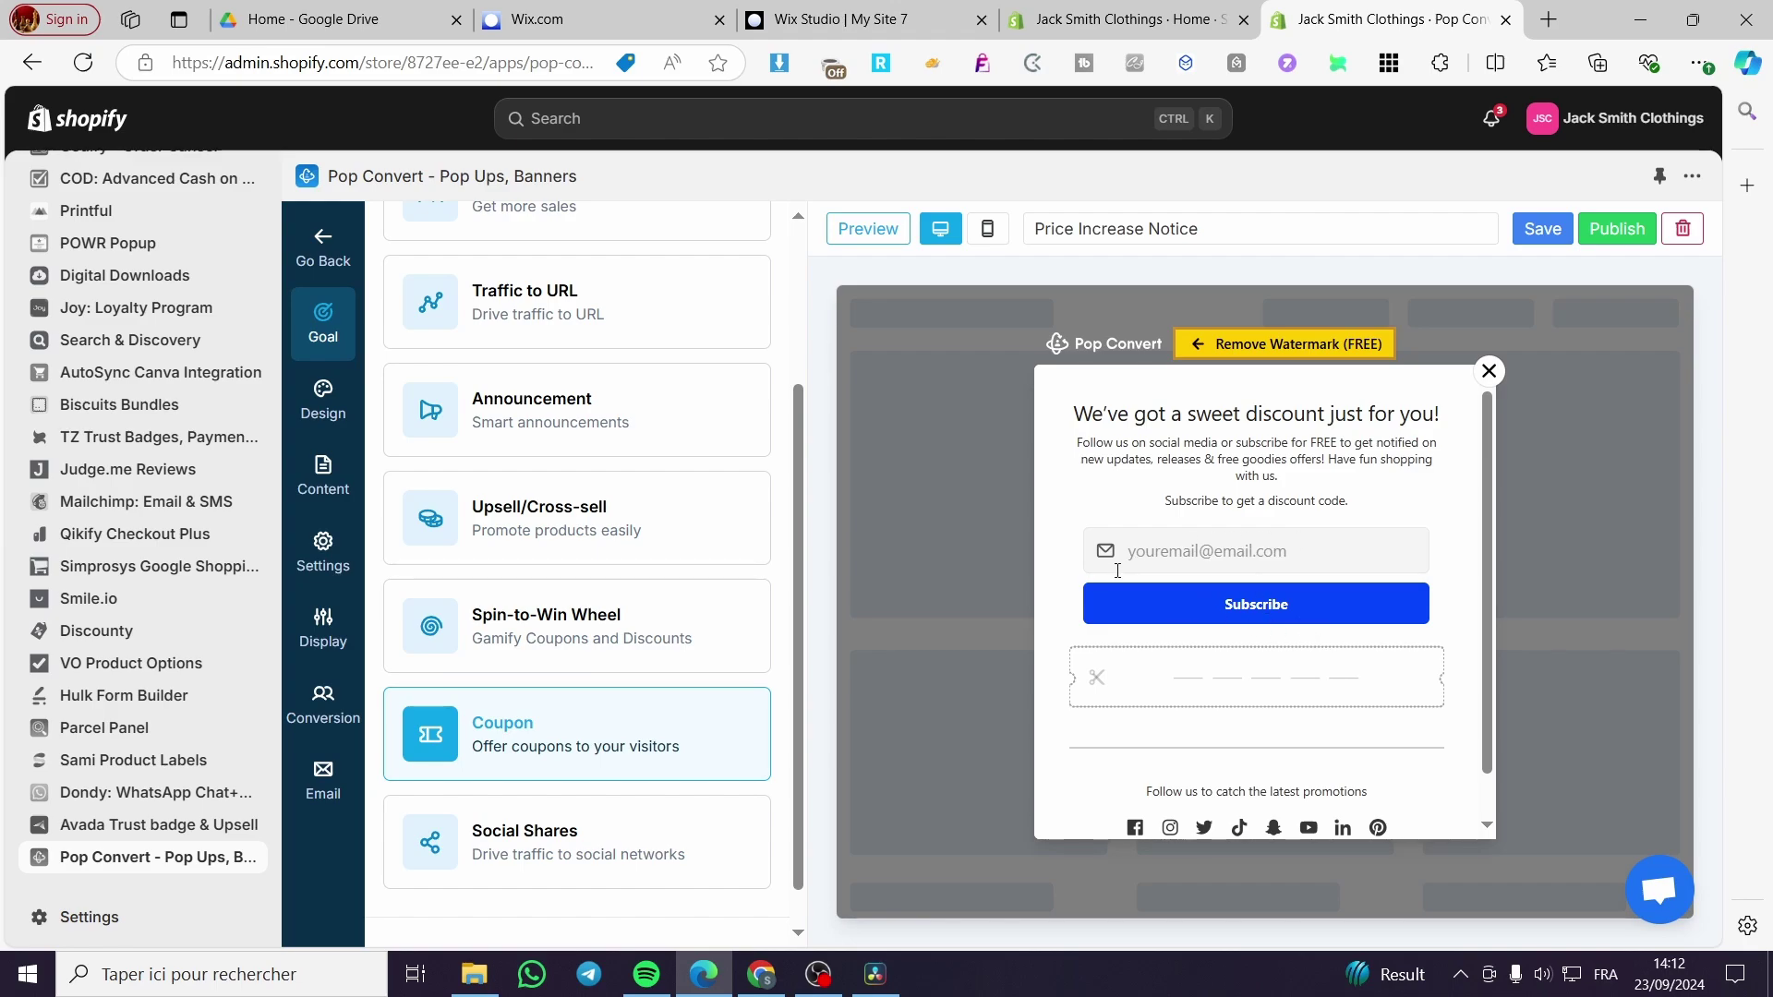
- Preview Social Shares, settle on the Announcement goal, and open the Main Styles design settings
{"action": "scroll", "coordinate": [554, 766], "scroll_direction": "down", "scroll_amount": 1}
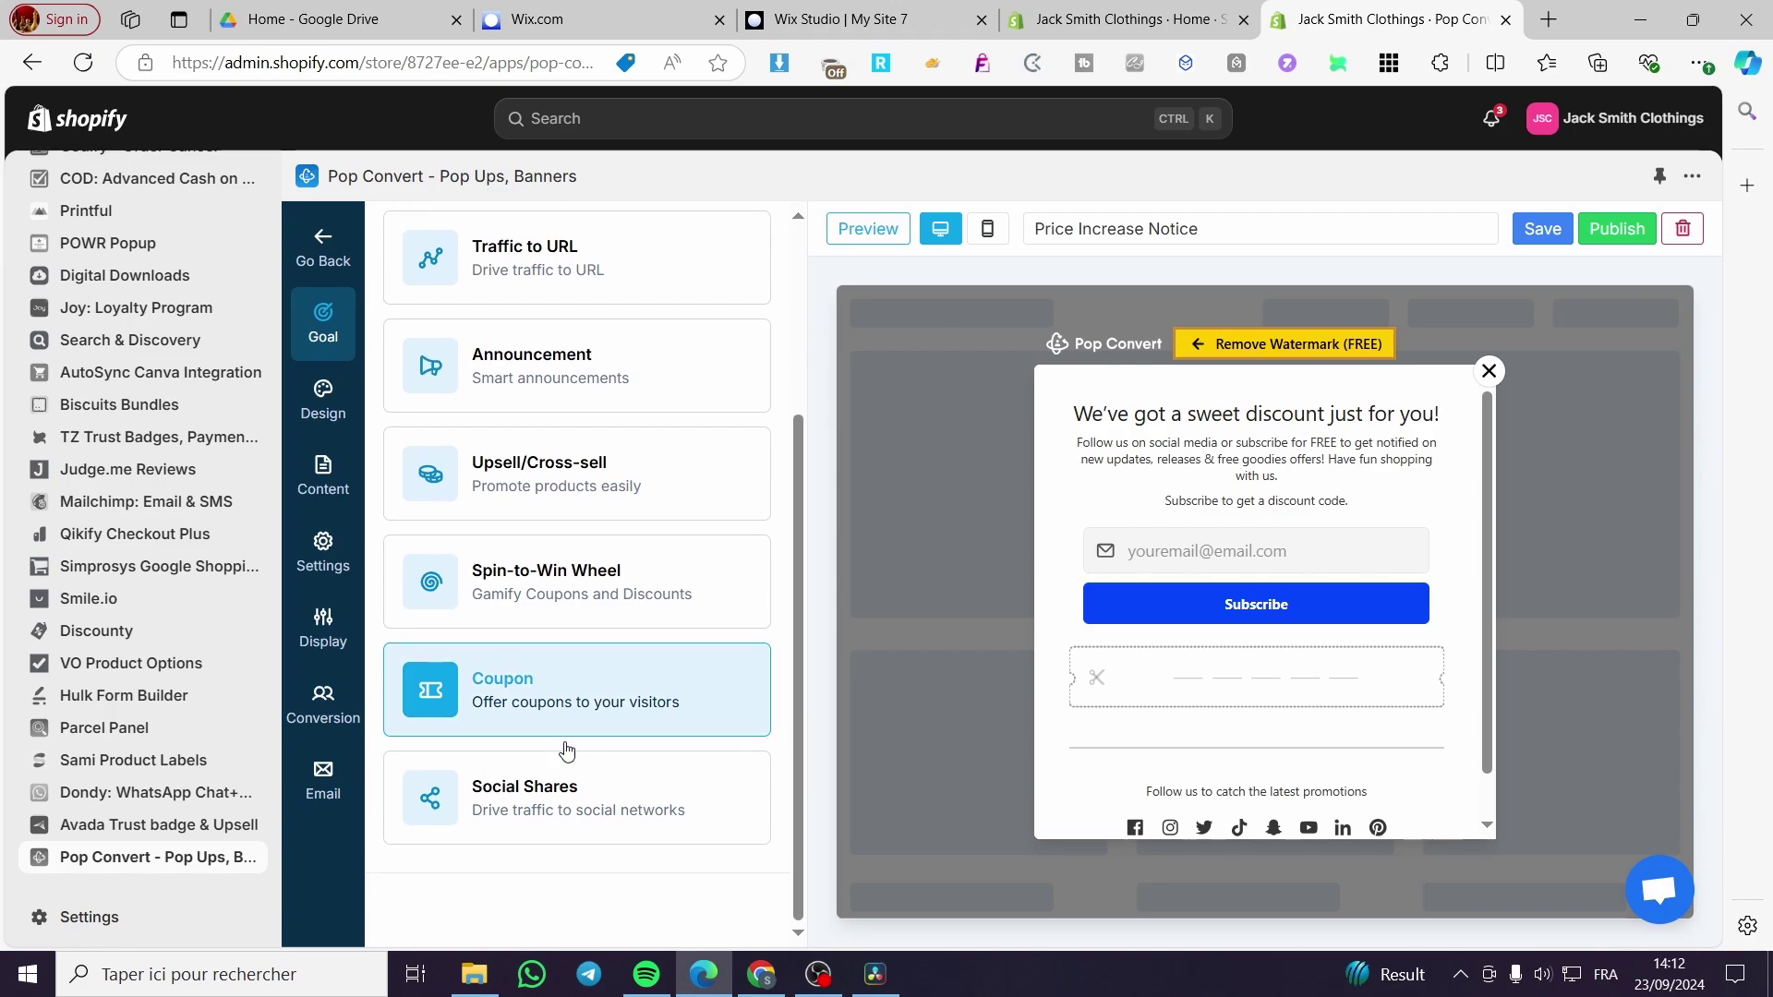
{"action": "left_click", "coordinate": [653, 791]}
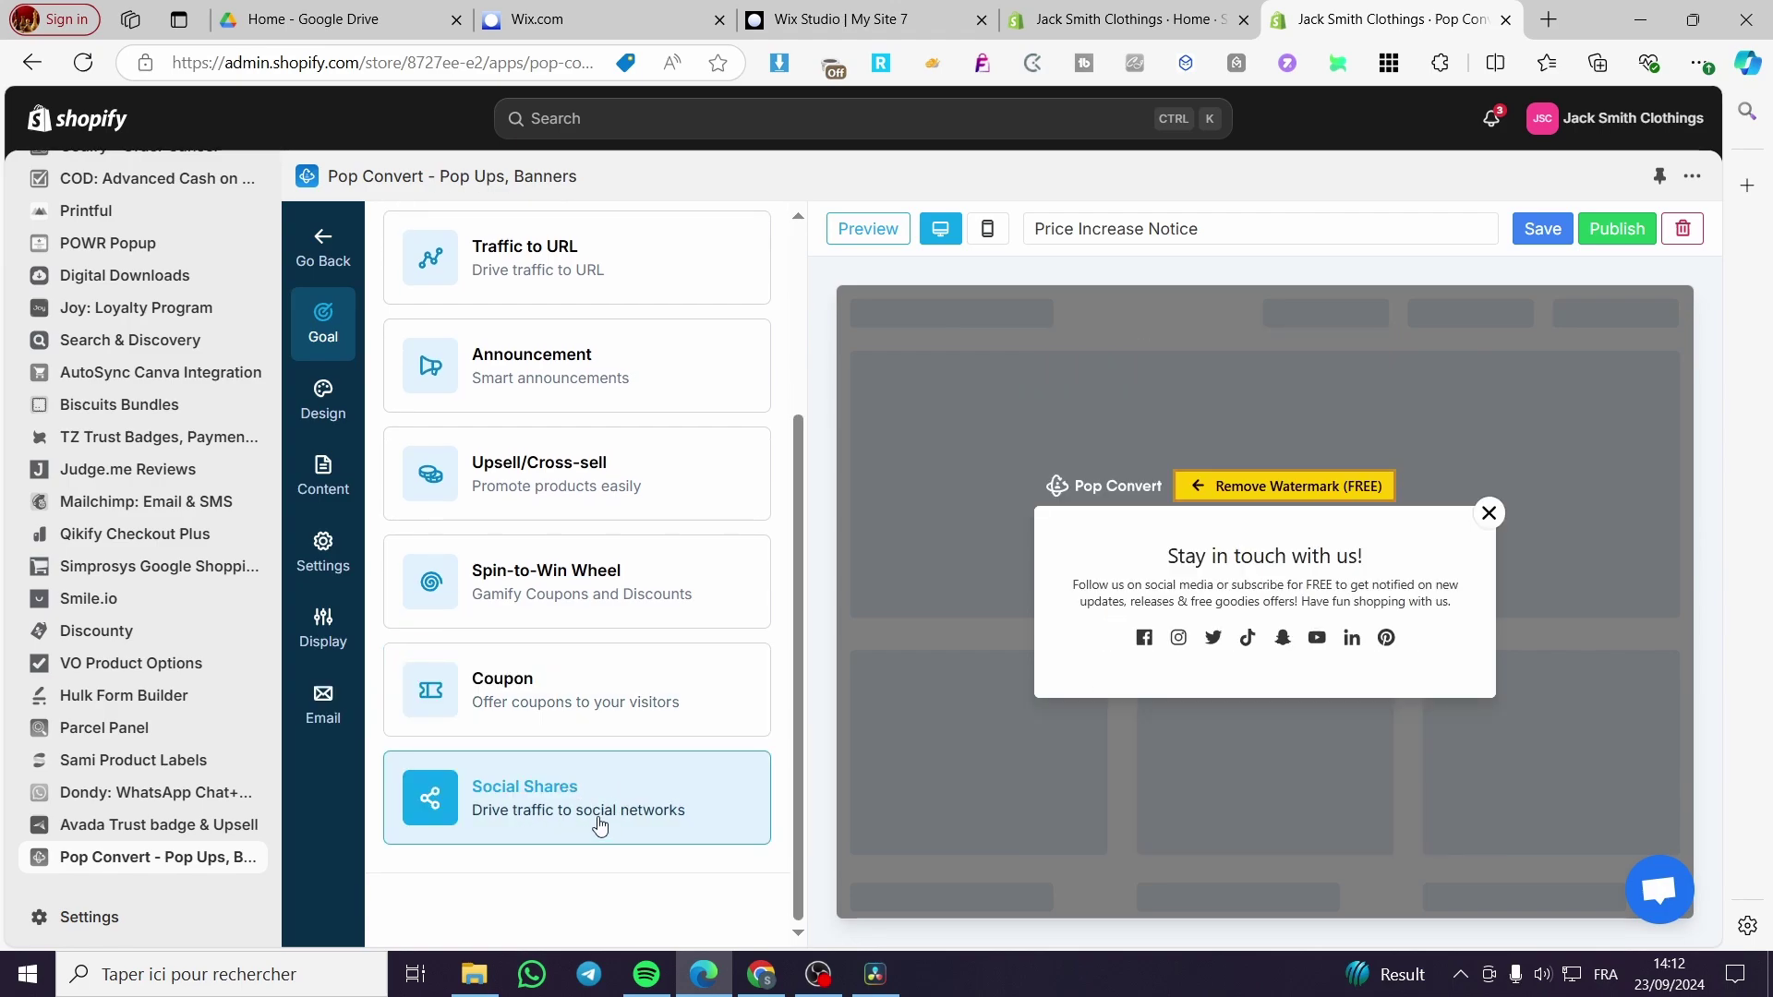
{"action": "scroll", "coordinate": [637, 794], "scroll_direction": "up", "scroll_amount": 3}
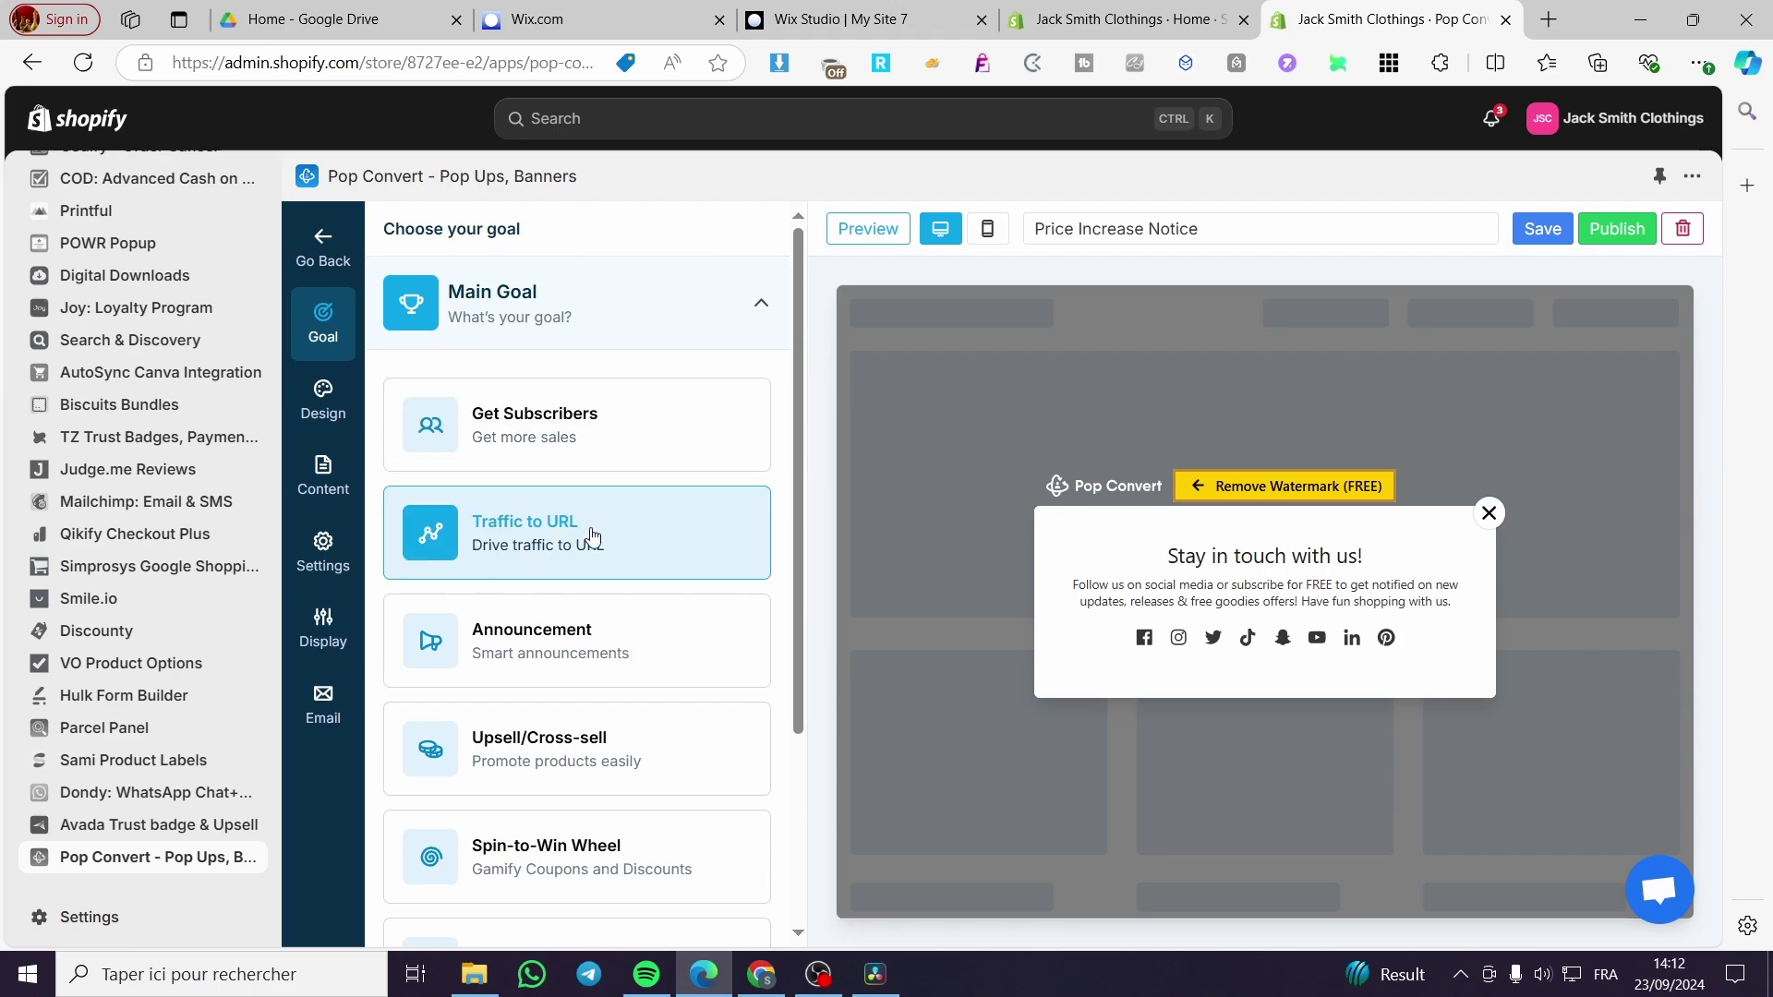
{"action": "left_click", "coordinate": [601, 658]}
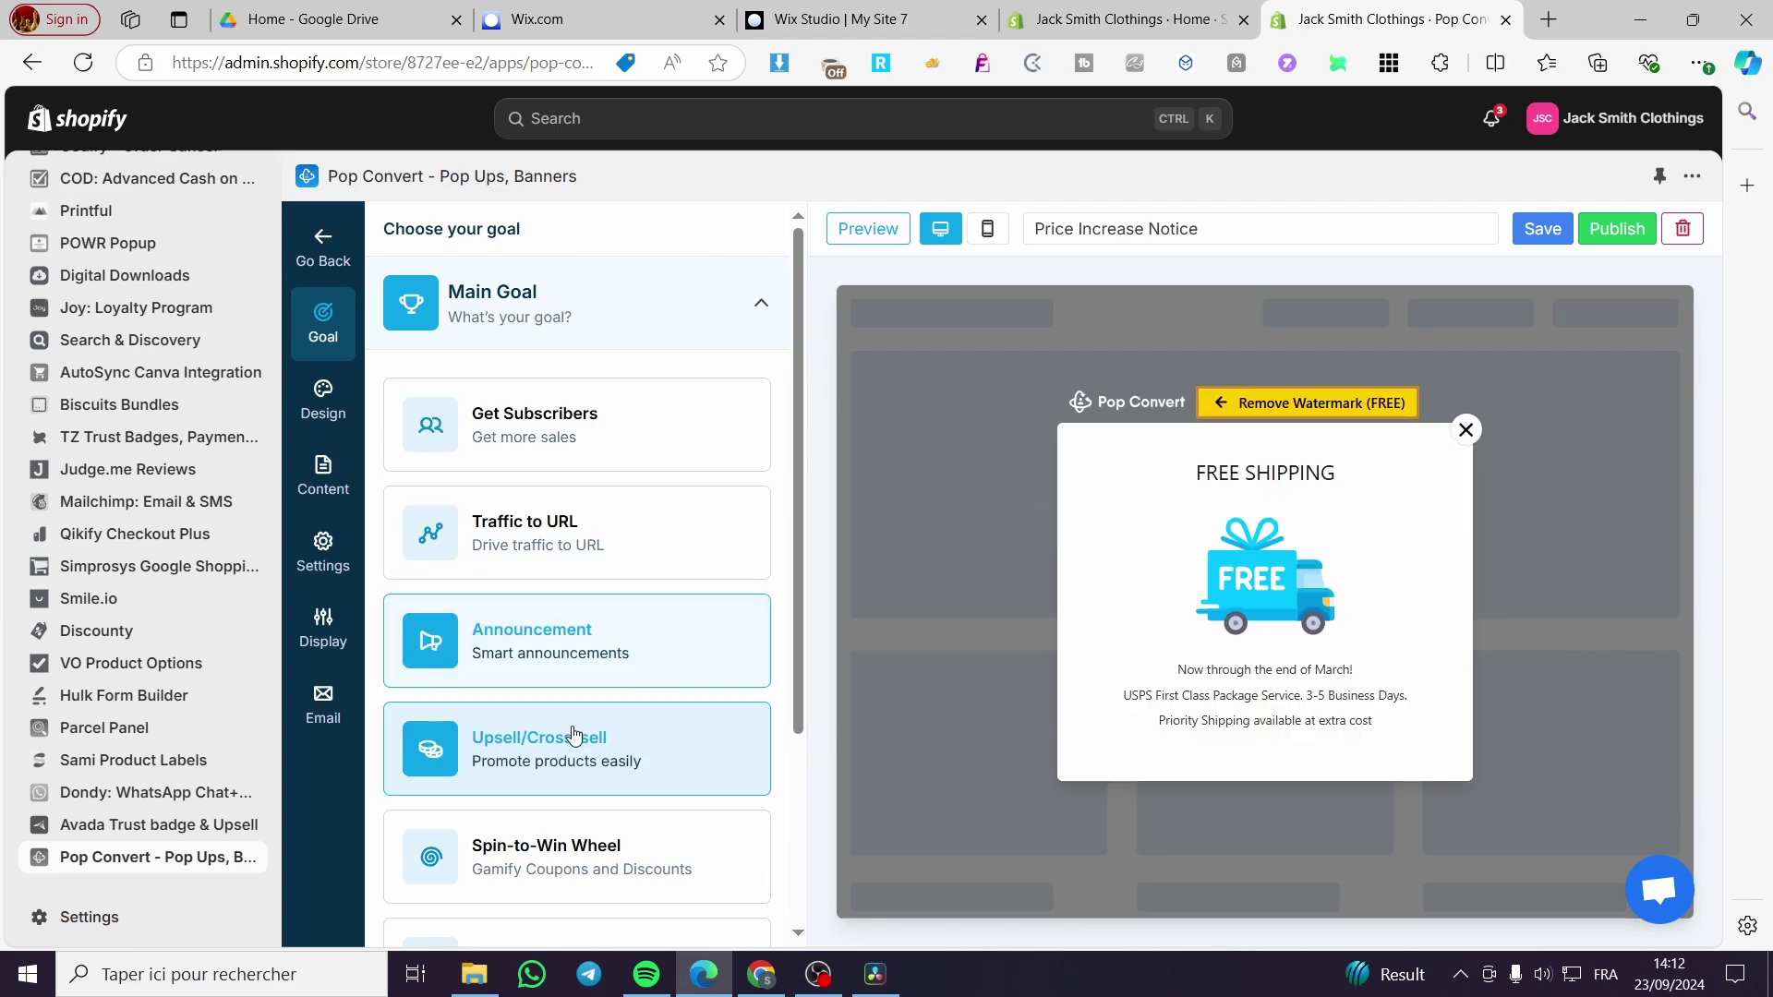
{"action": "left_click", "coordinate": [322, 399]}
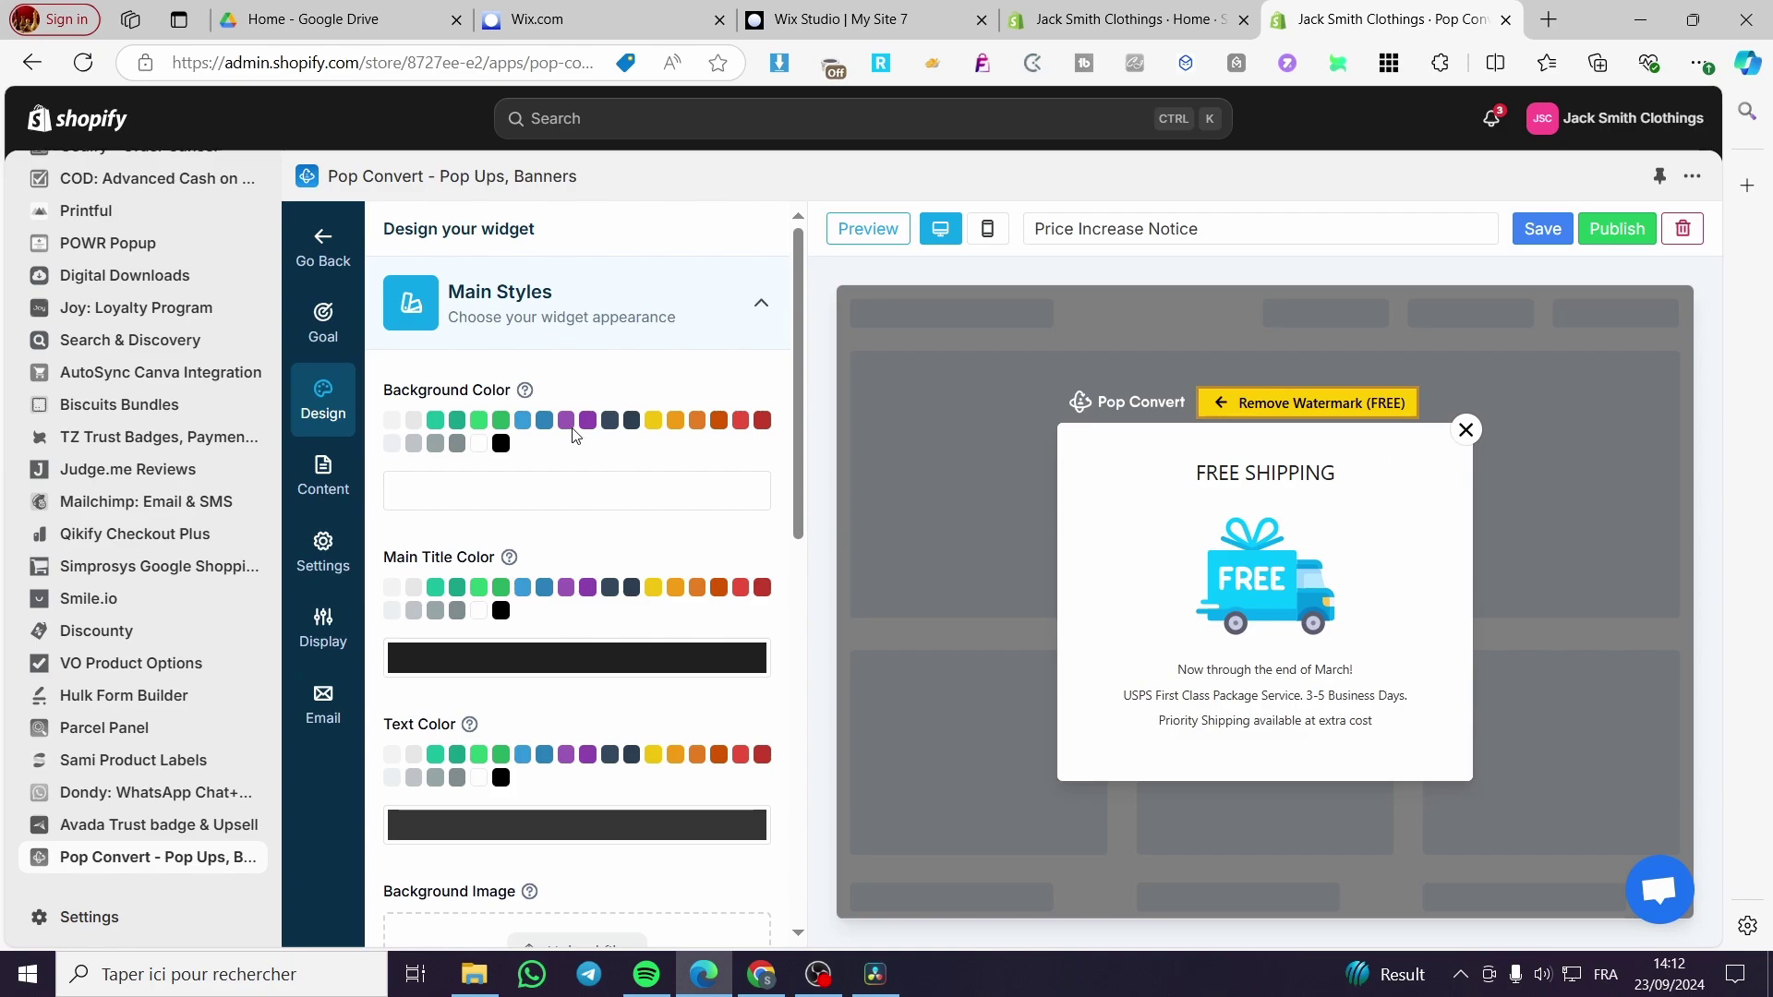
- Set the popup Background Color to white
{"action": "left_click", "coordinate": [544, 421]}
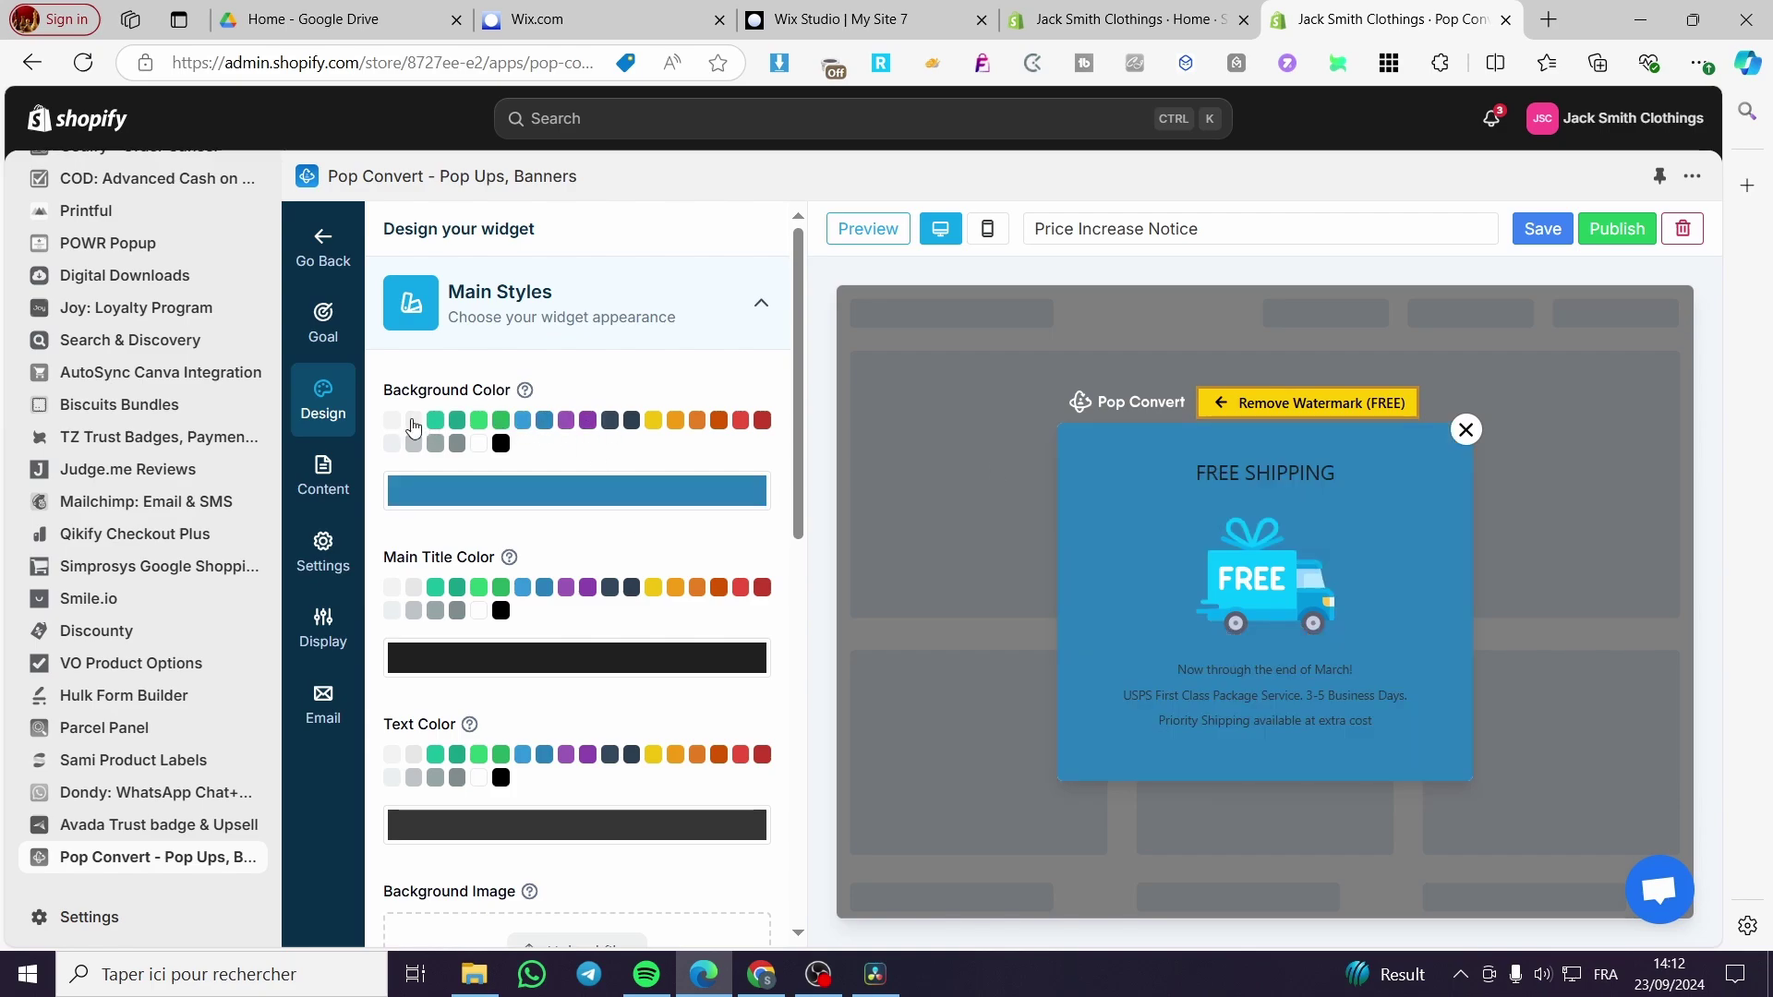
{"action": "left_click", "coordinate": [413, 422]}
{"action": "left_click", "coordinate": [479, 445]}
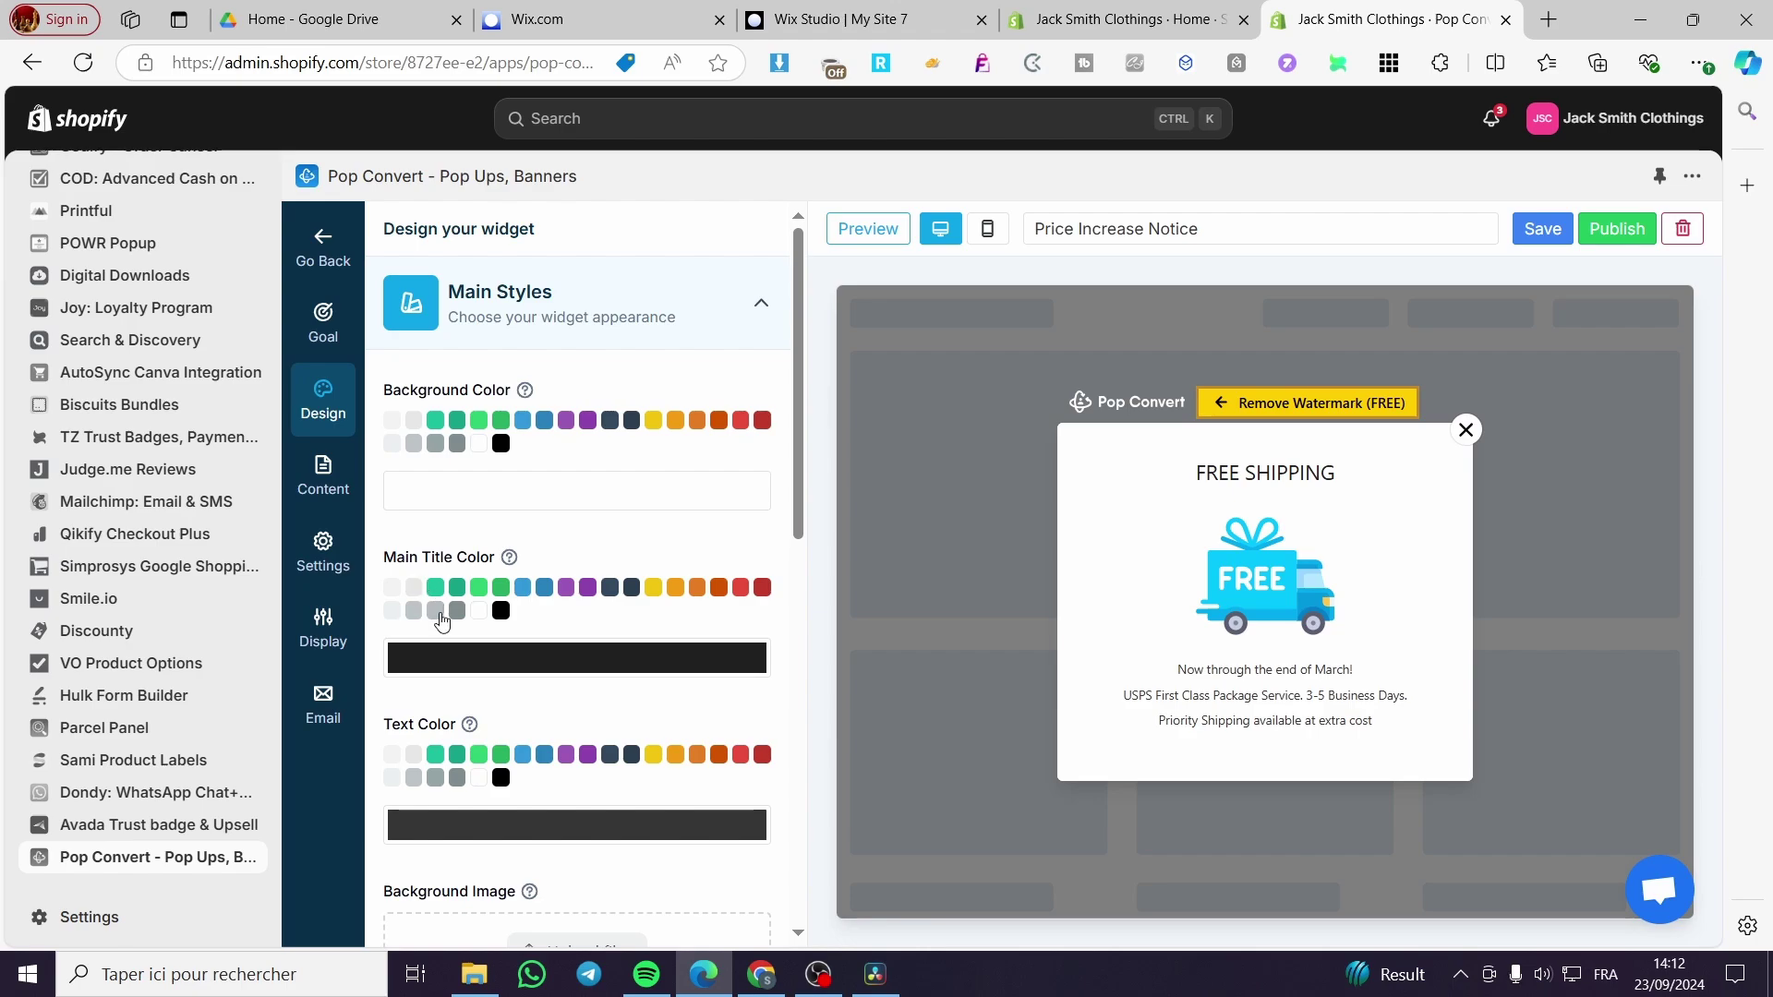
- Set the FREE SHIPPING Main Title Color to light blue
{"action": "left_click", "coordinate": [506, 589]}
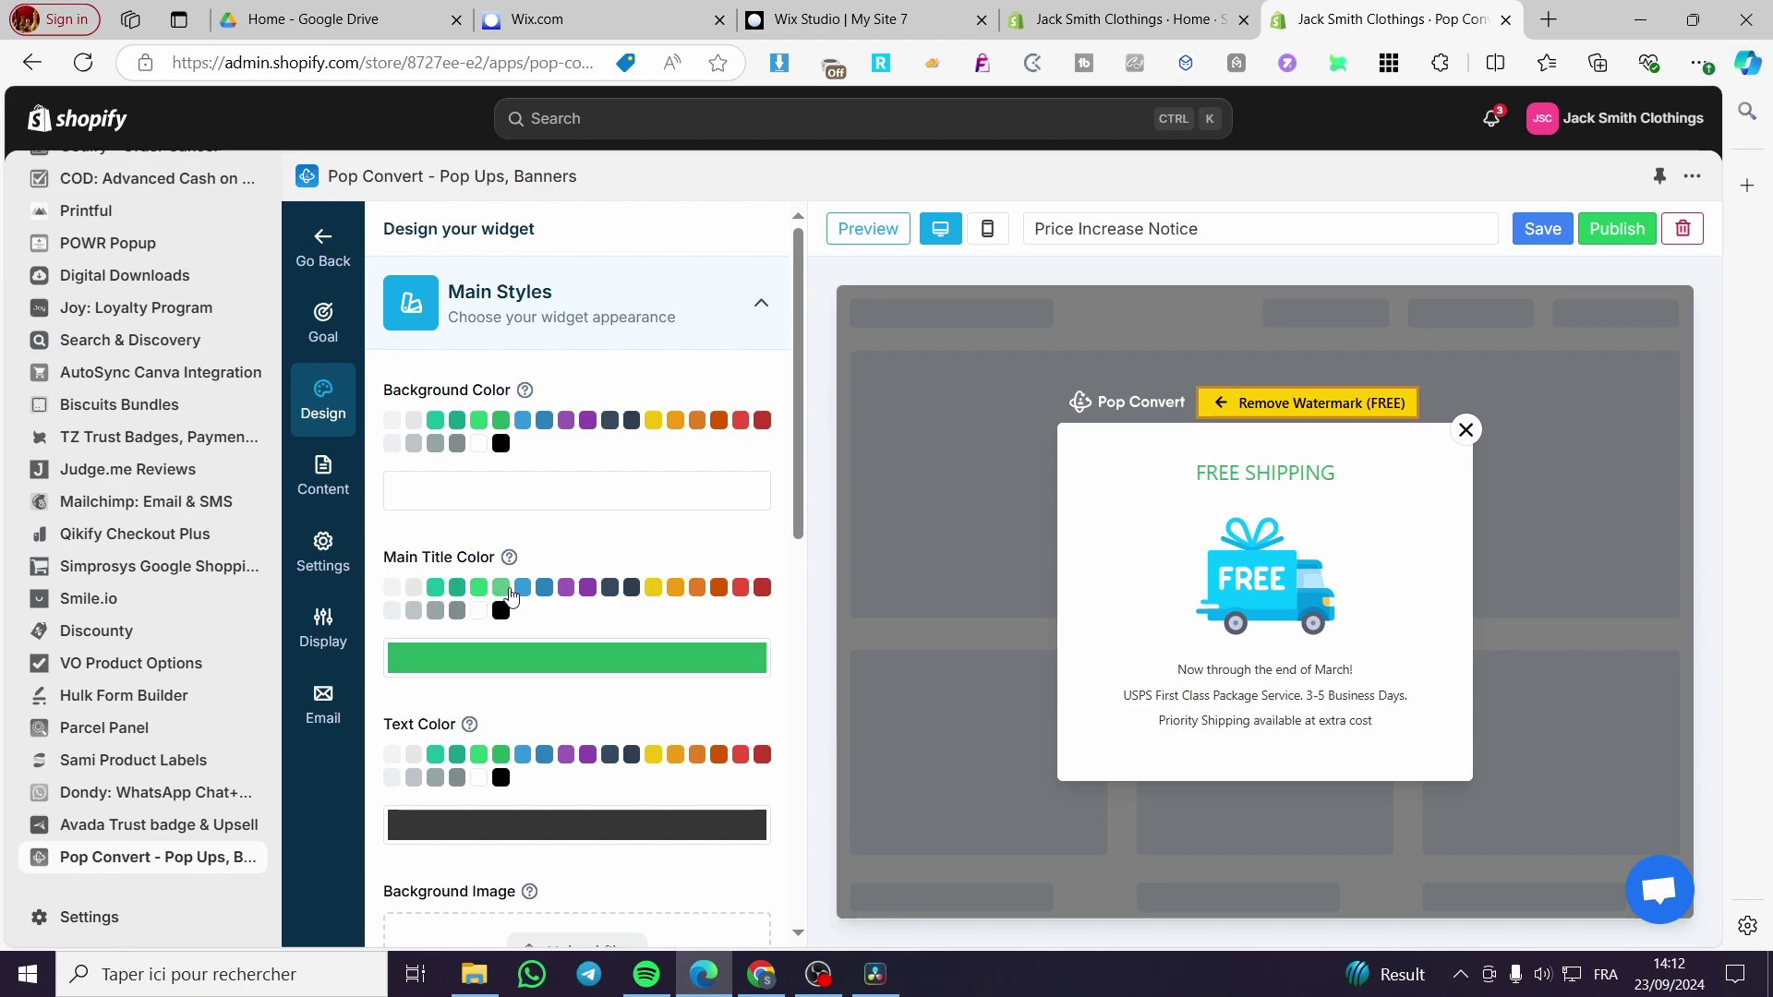
{"action": "left_click", "coordinate": [538, 591]}
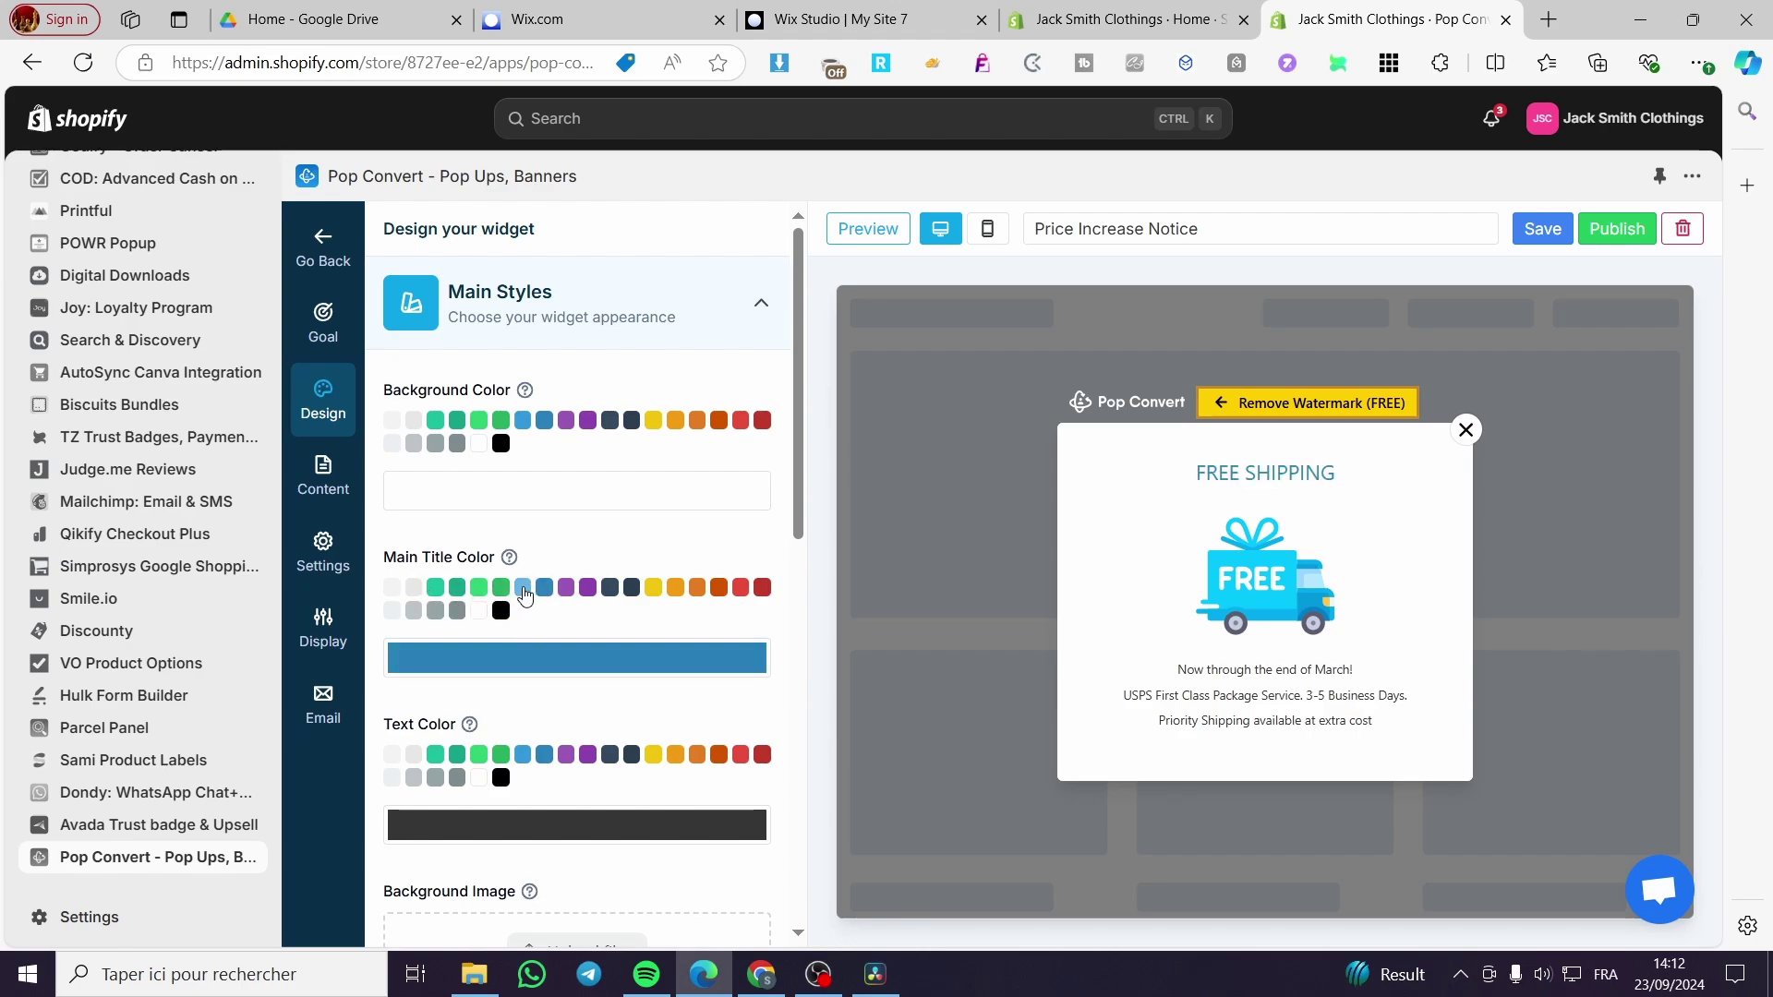
{"action": "left_click", "coordinate": [522, 590]}
{"action": "left_click", "coordinate": [501, 610]}
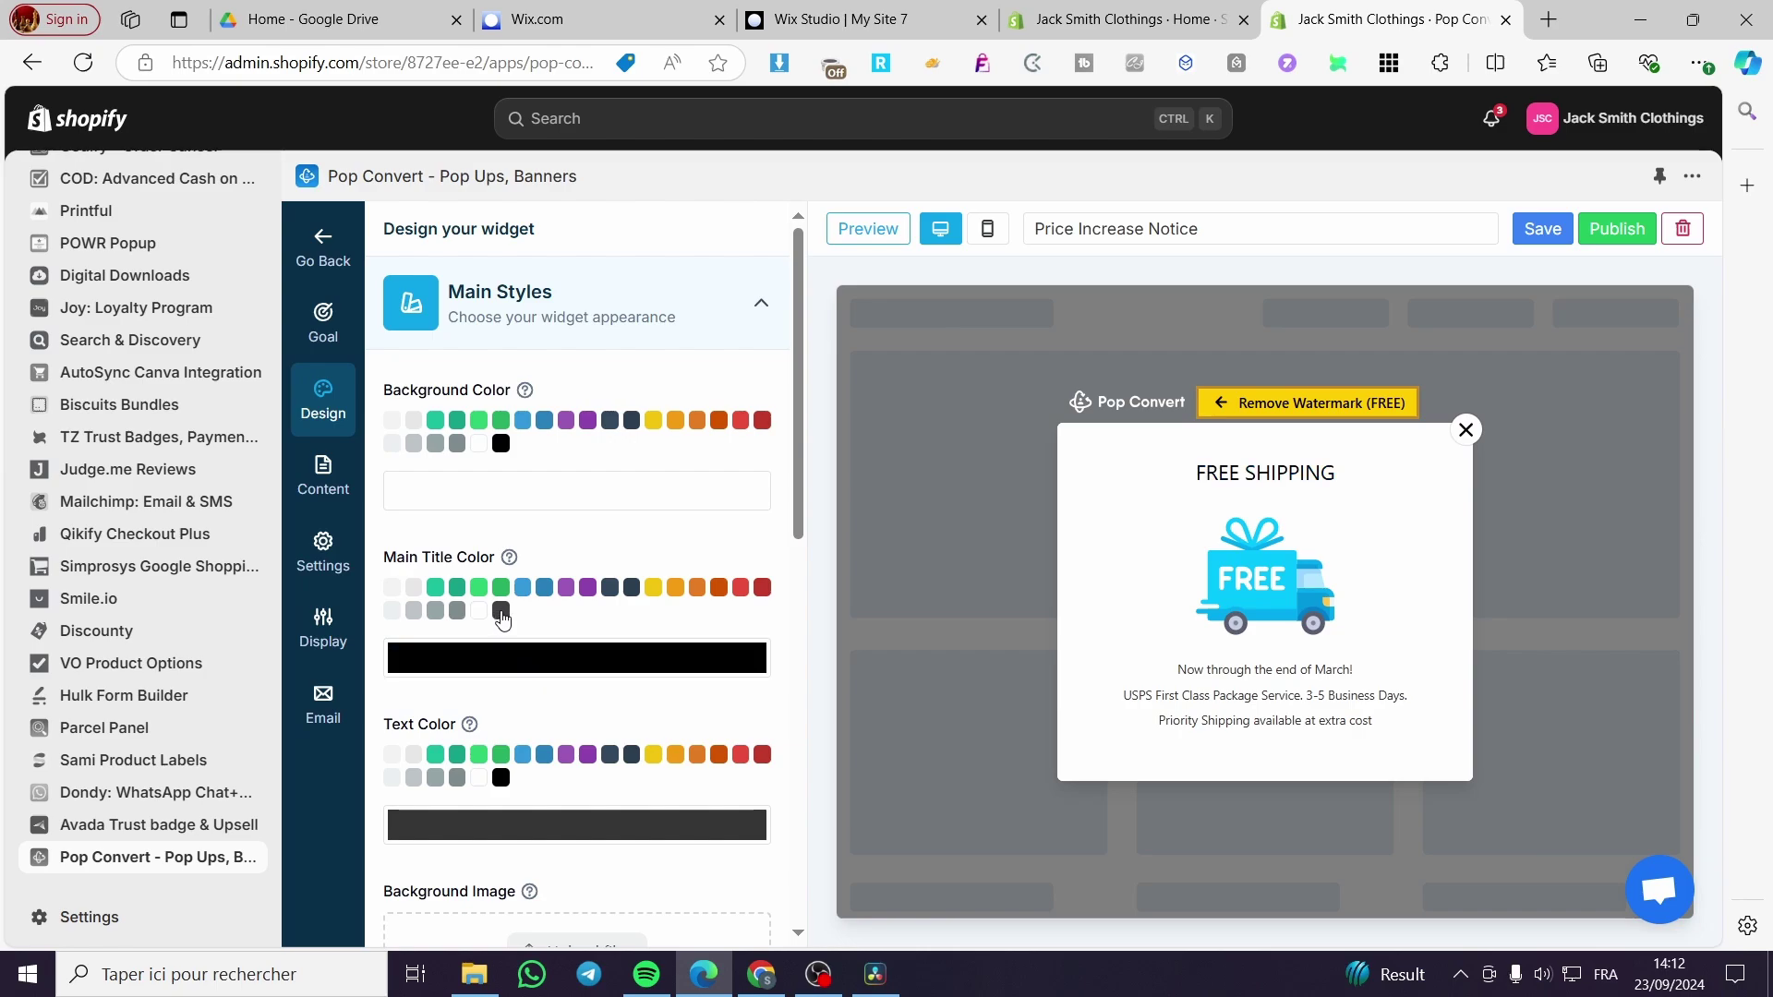
{"action": "left_click", "coordinate": [544, 588]}
{"action": "left_click", "coordinate": [523, 588]}
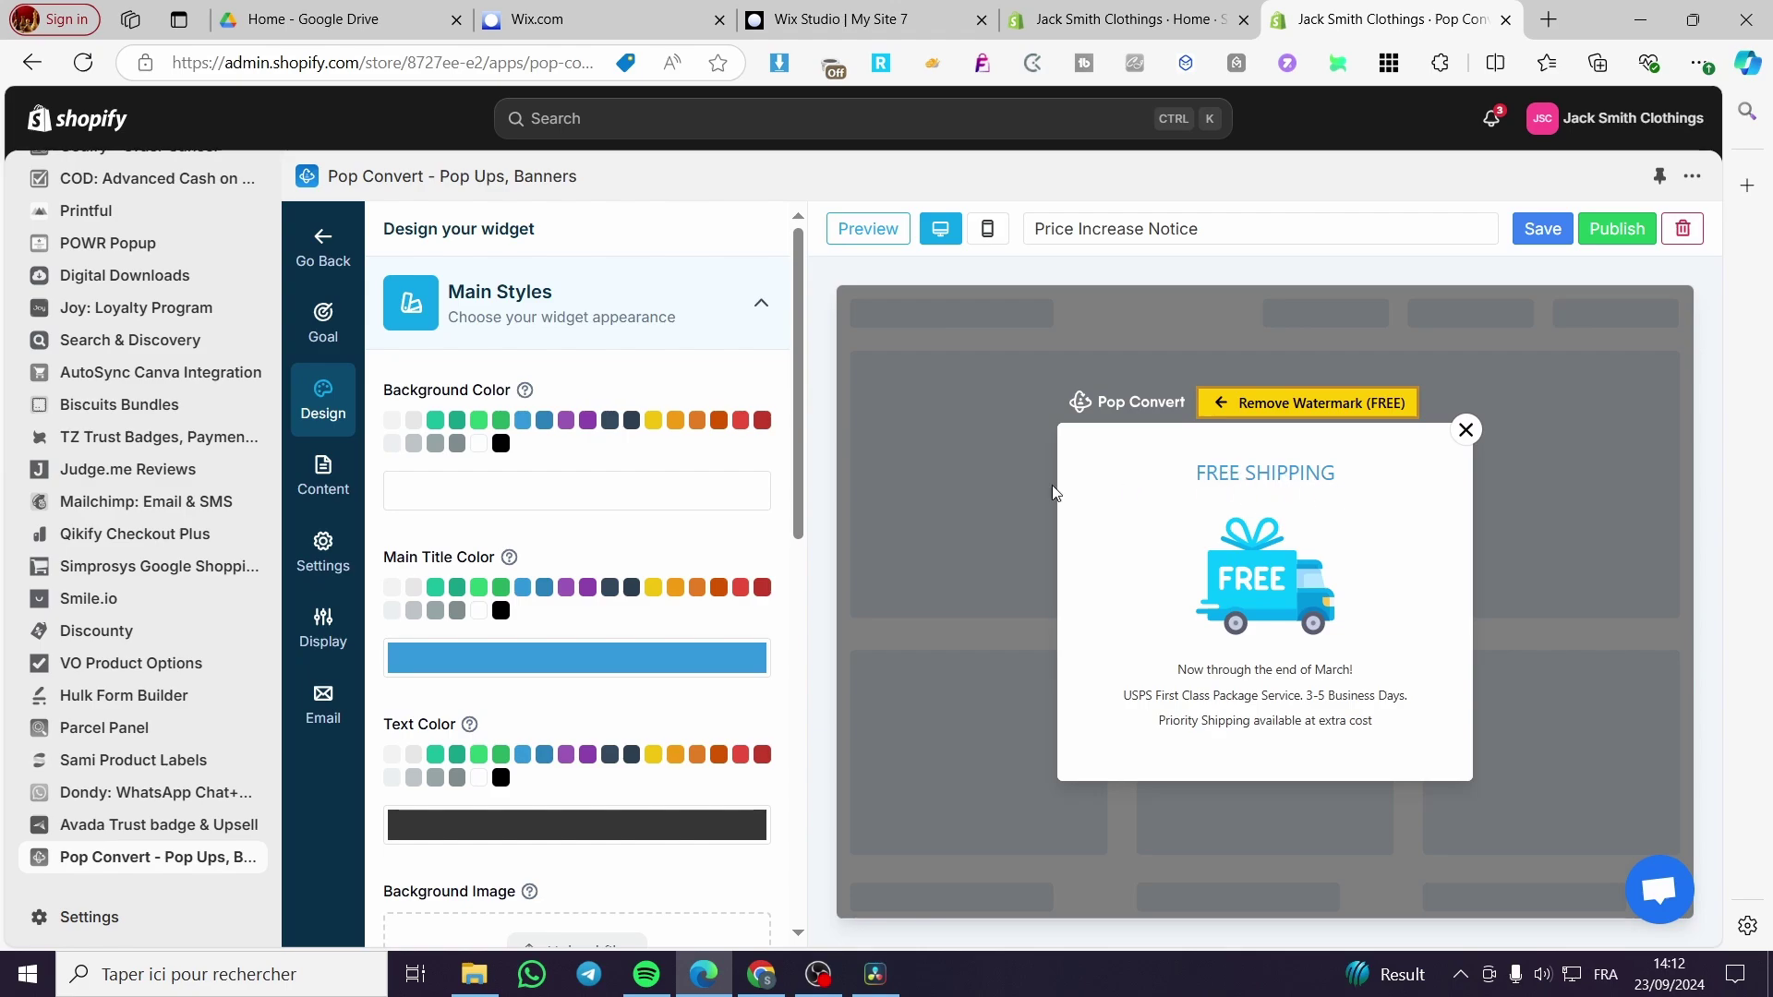
- Set the popup's Text Color to black after trying teal, yellow and purple
{"action": "scroll", "coordinate": [413, 591], "scroll_direction": "down", "scroll_amount": 3}
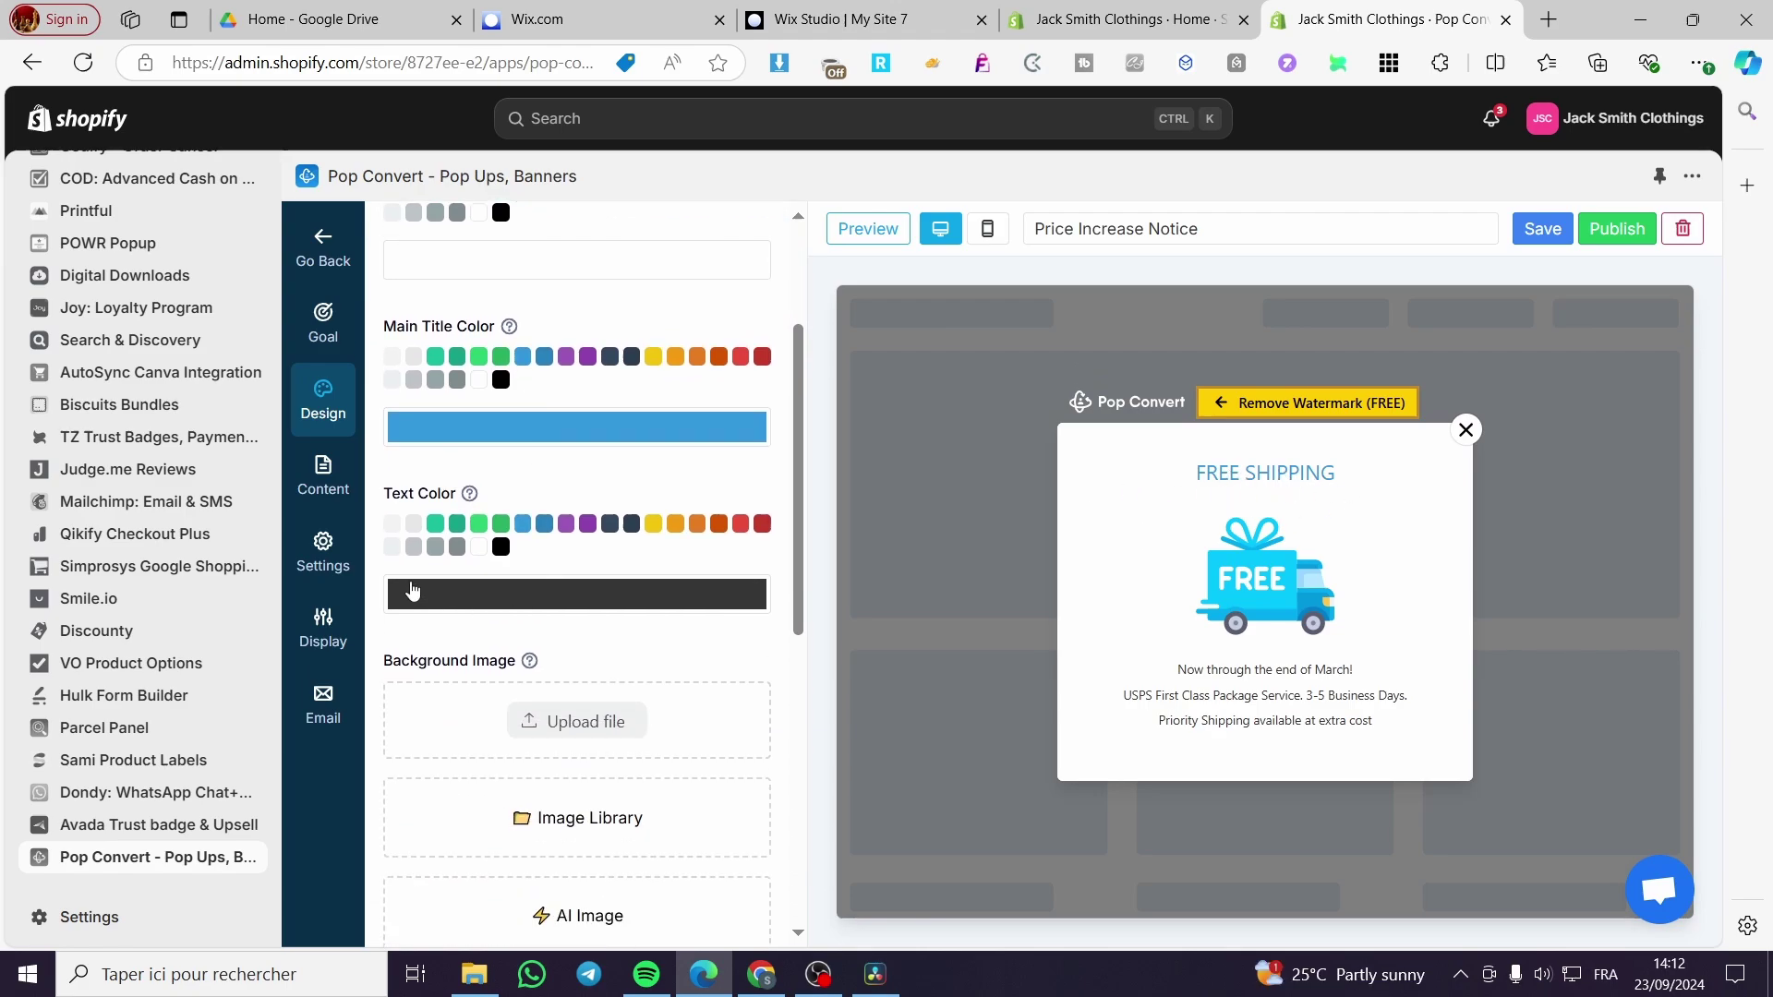
{"action": "left_click", "coordinate": [436, 524]}
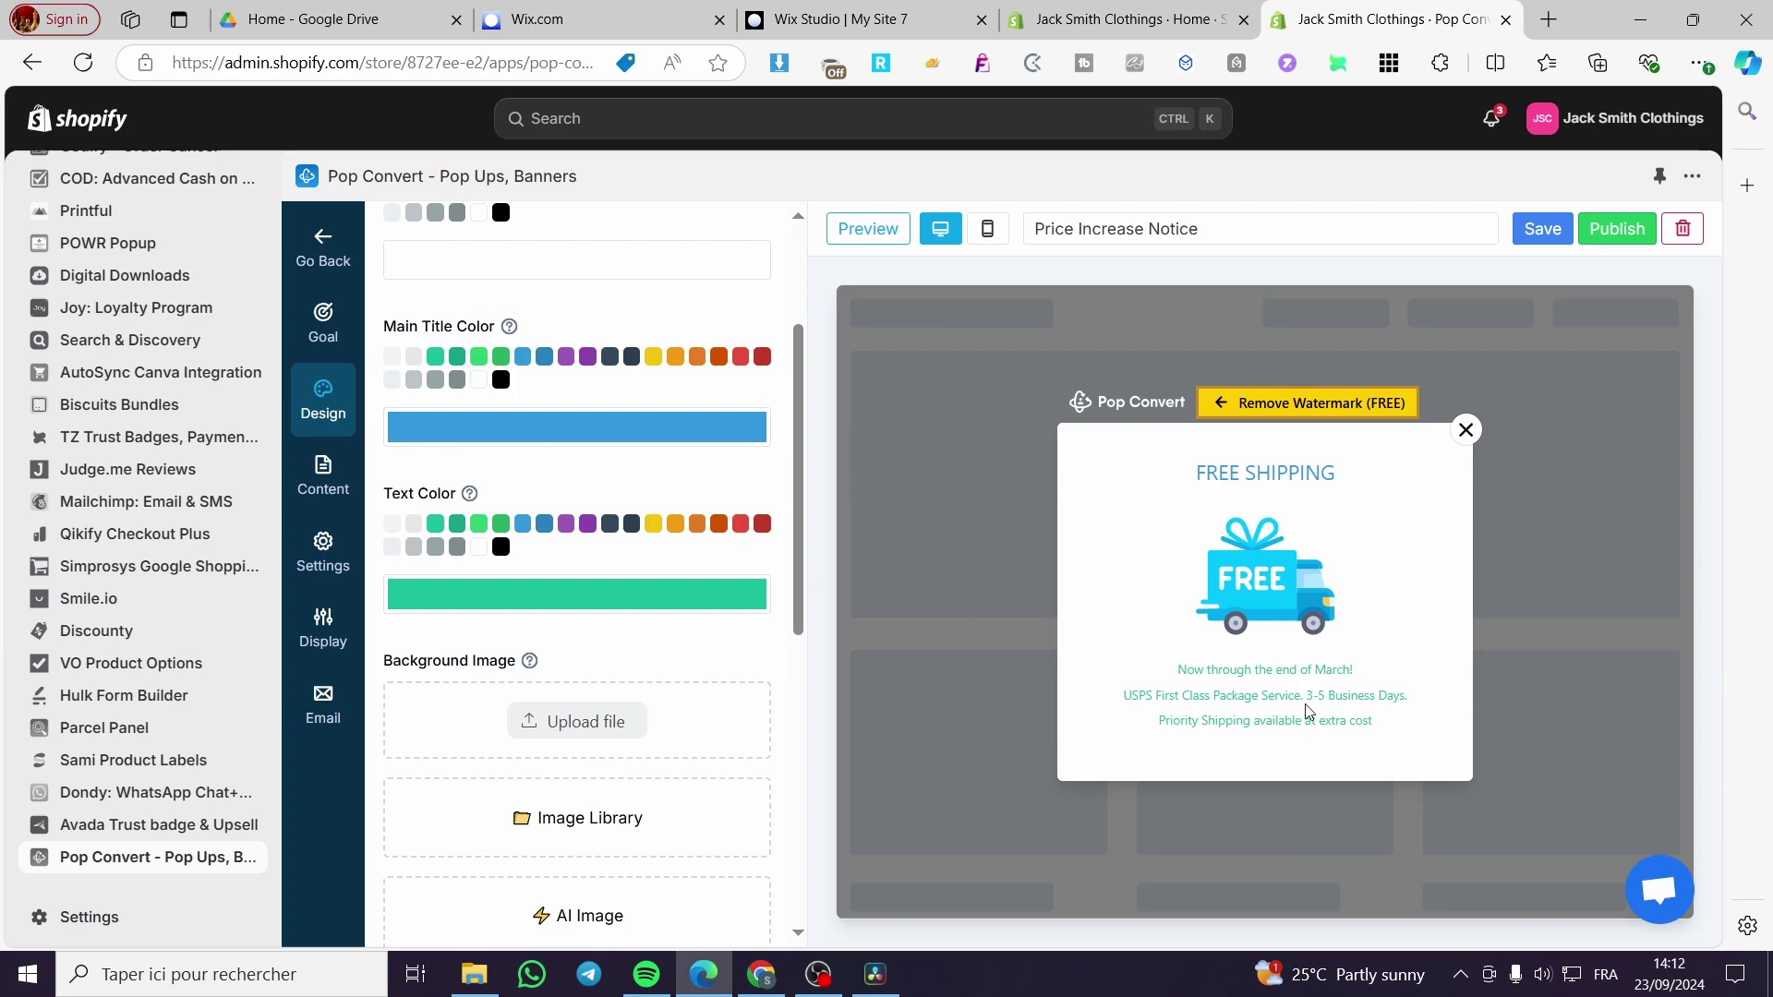
{"action": "left_click", "coordinate": [653, 524]}
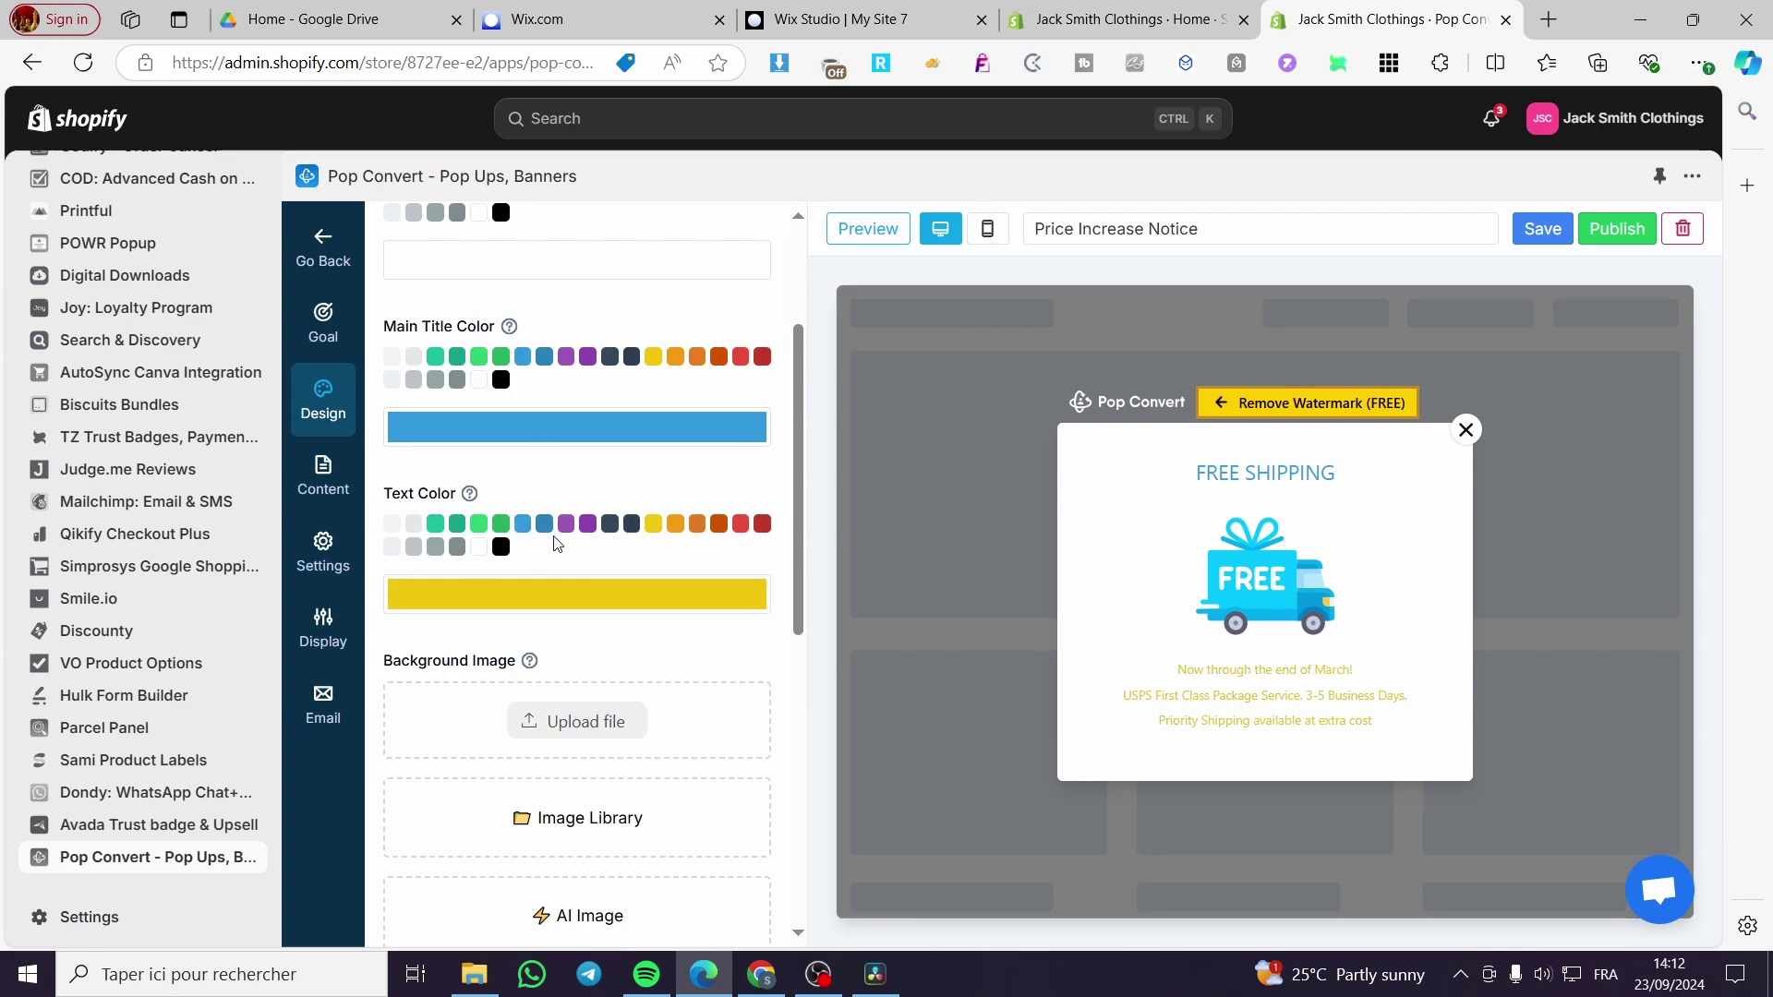
{"action": "left_click", "coordinate": [566, 524]}
{"action": "left_click", "coordinate": [501, 546]}
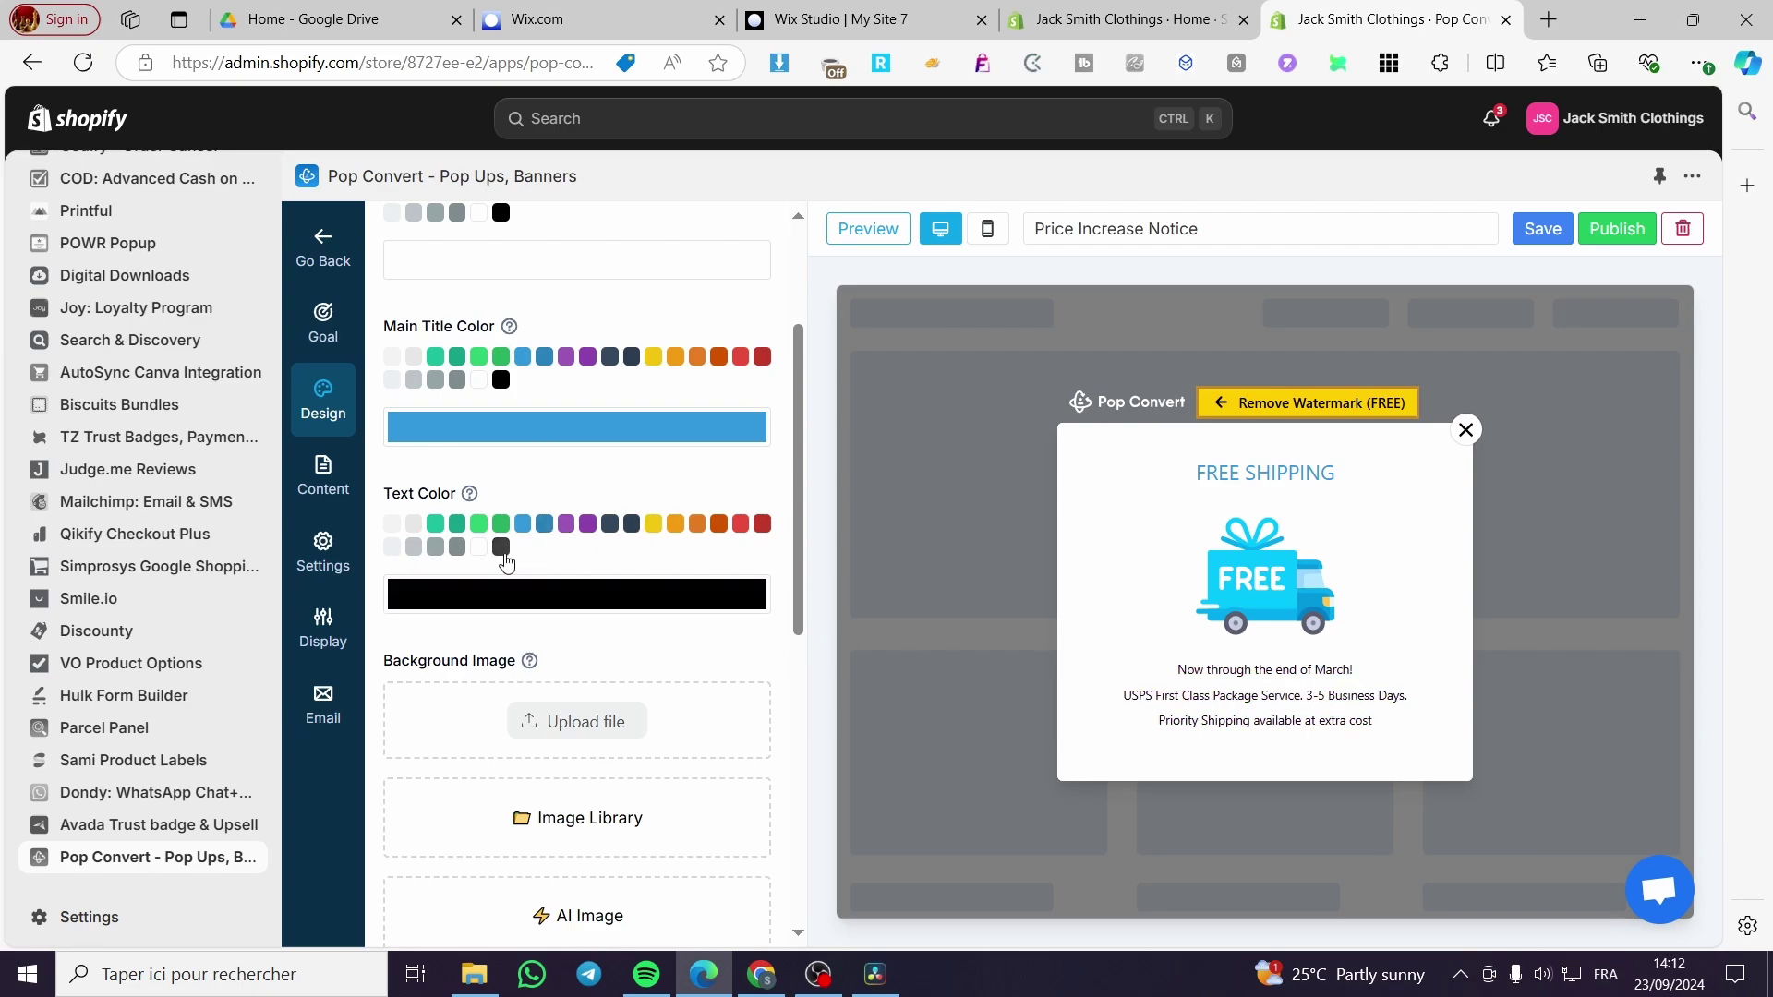
{"action": "scroll", "coordinate": [579, 600], "scroll_direction": "down", "scroll_amount": 1}
{"action": "scroll", "coordinate": [582, 602], "scroll_direction": "down", "scroll_amount": 2}
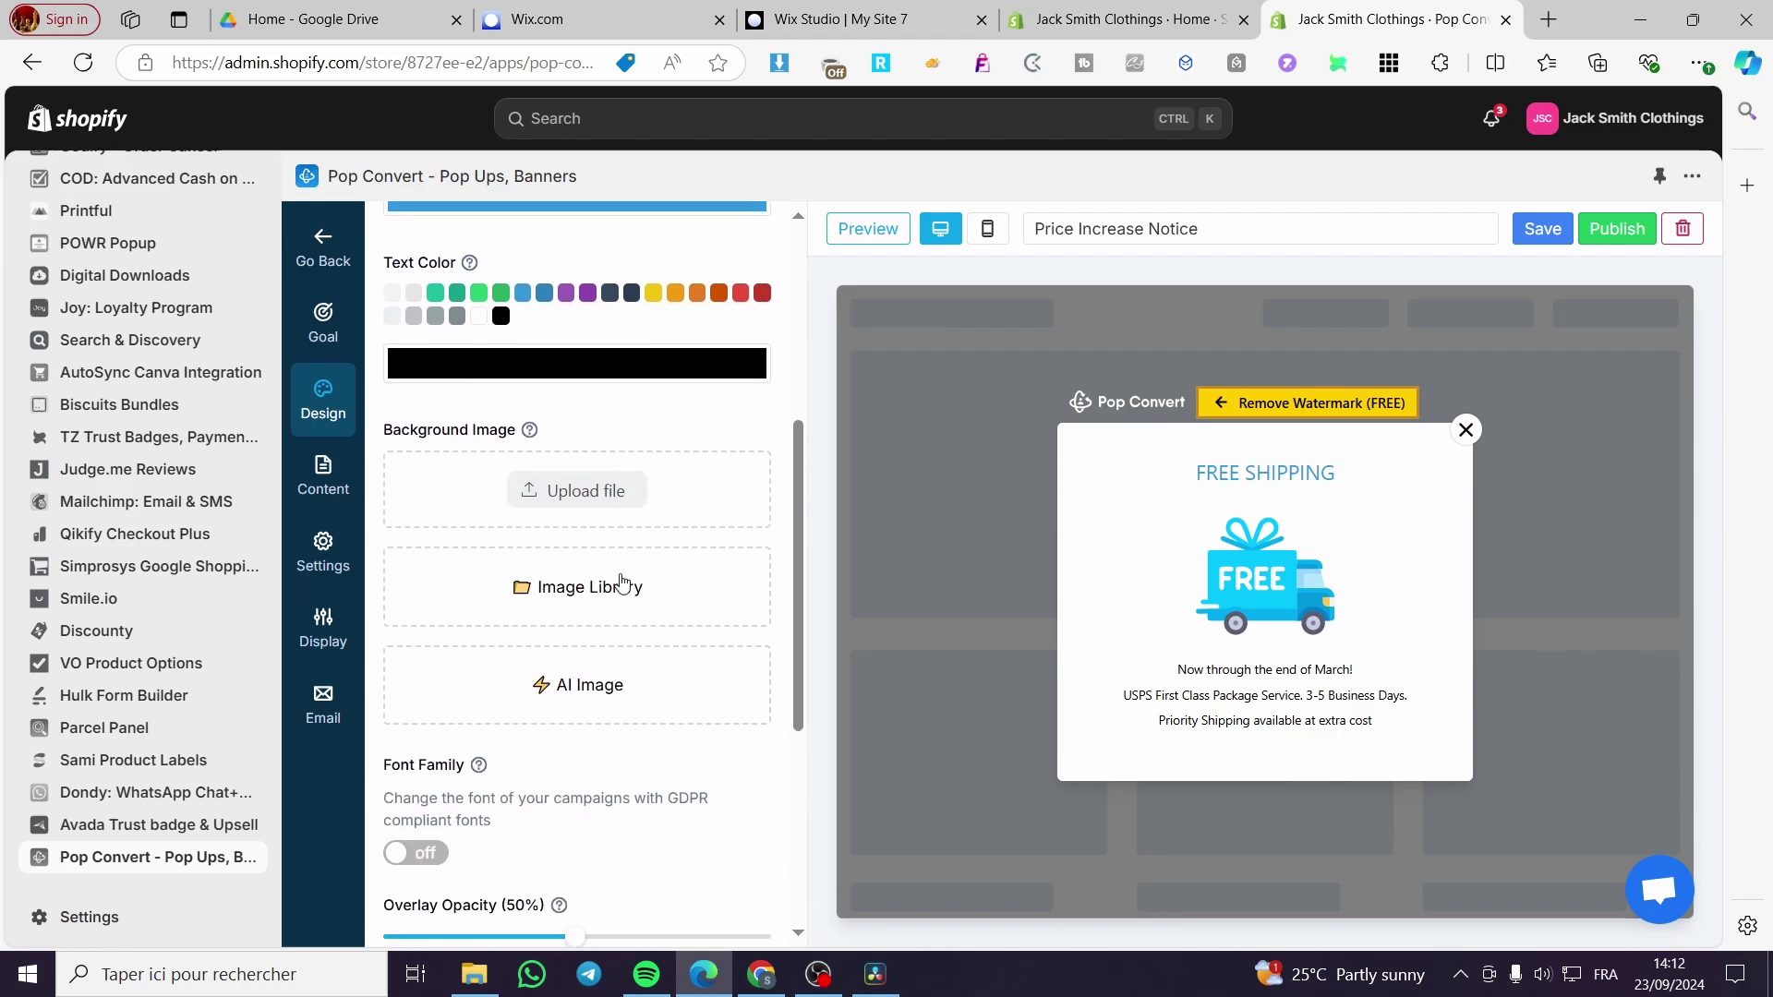
- Upload Untitled design (8).png and apply it as the popup's Background Image
{"action": "left_click", "coordinate": [616, 500]}
{"action": "left_click", "coordinate": [1013, 436]}
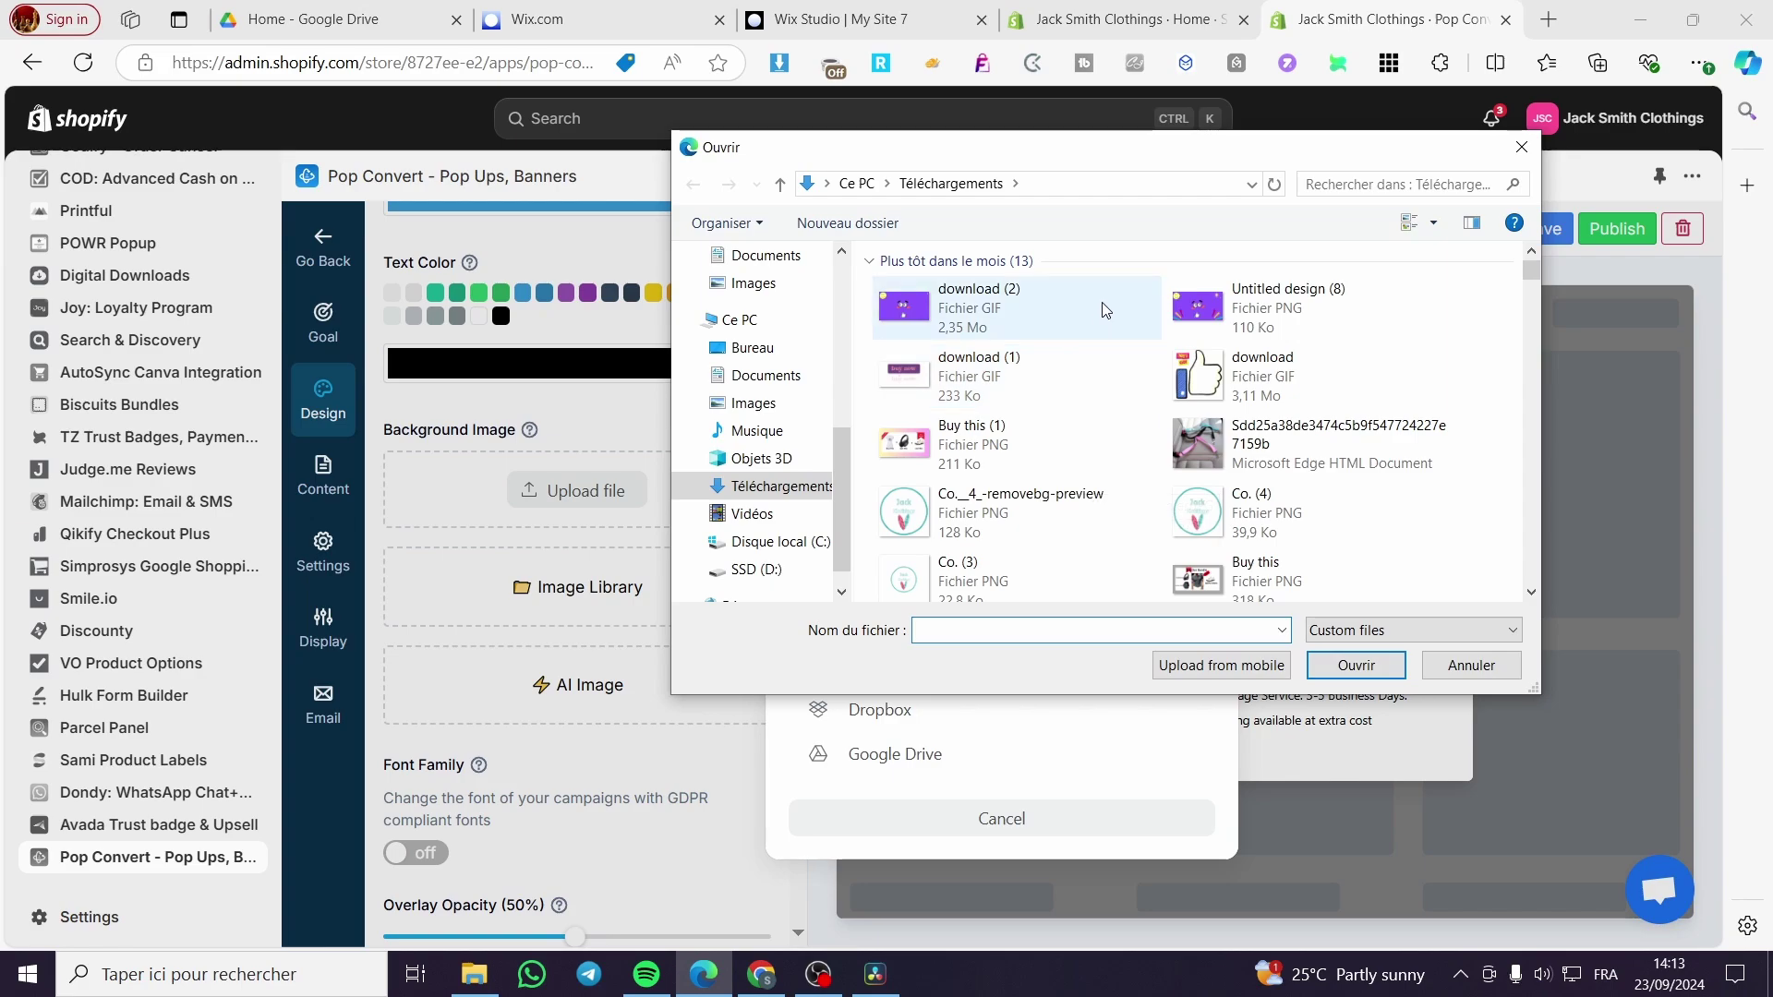
{"action": "double_click", "coordinate": [1275, 325]}
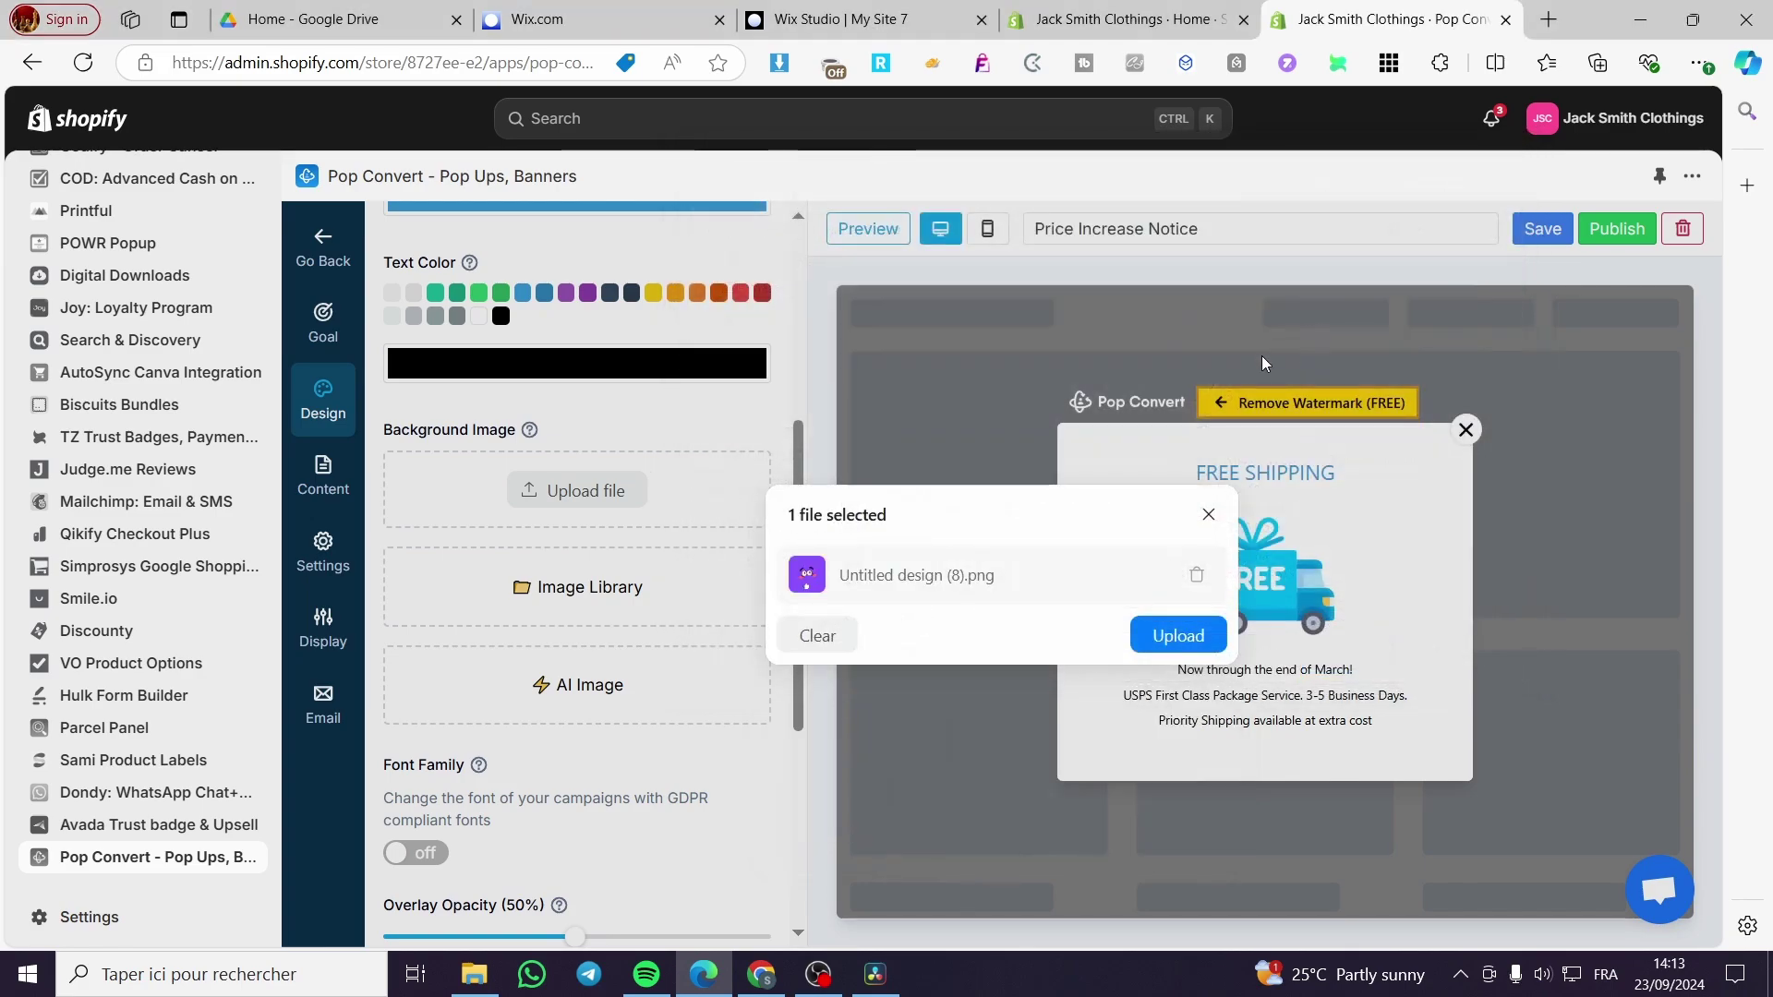
{"action": "left_click", "coordinate": [1179, 635]}
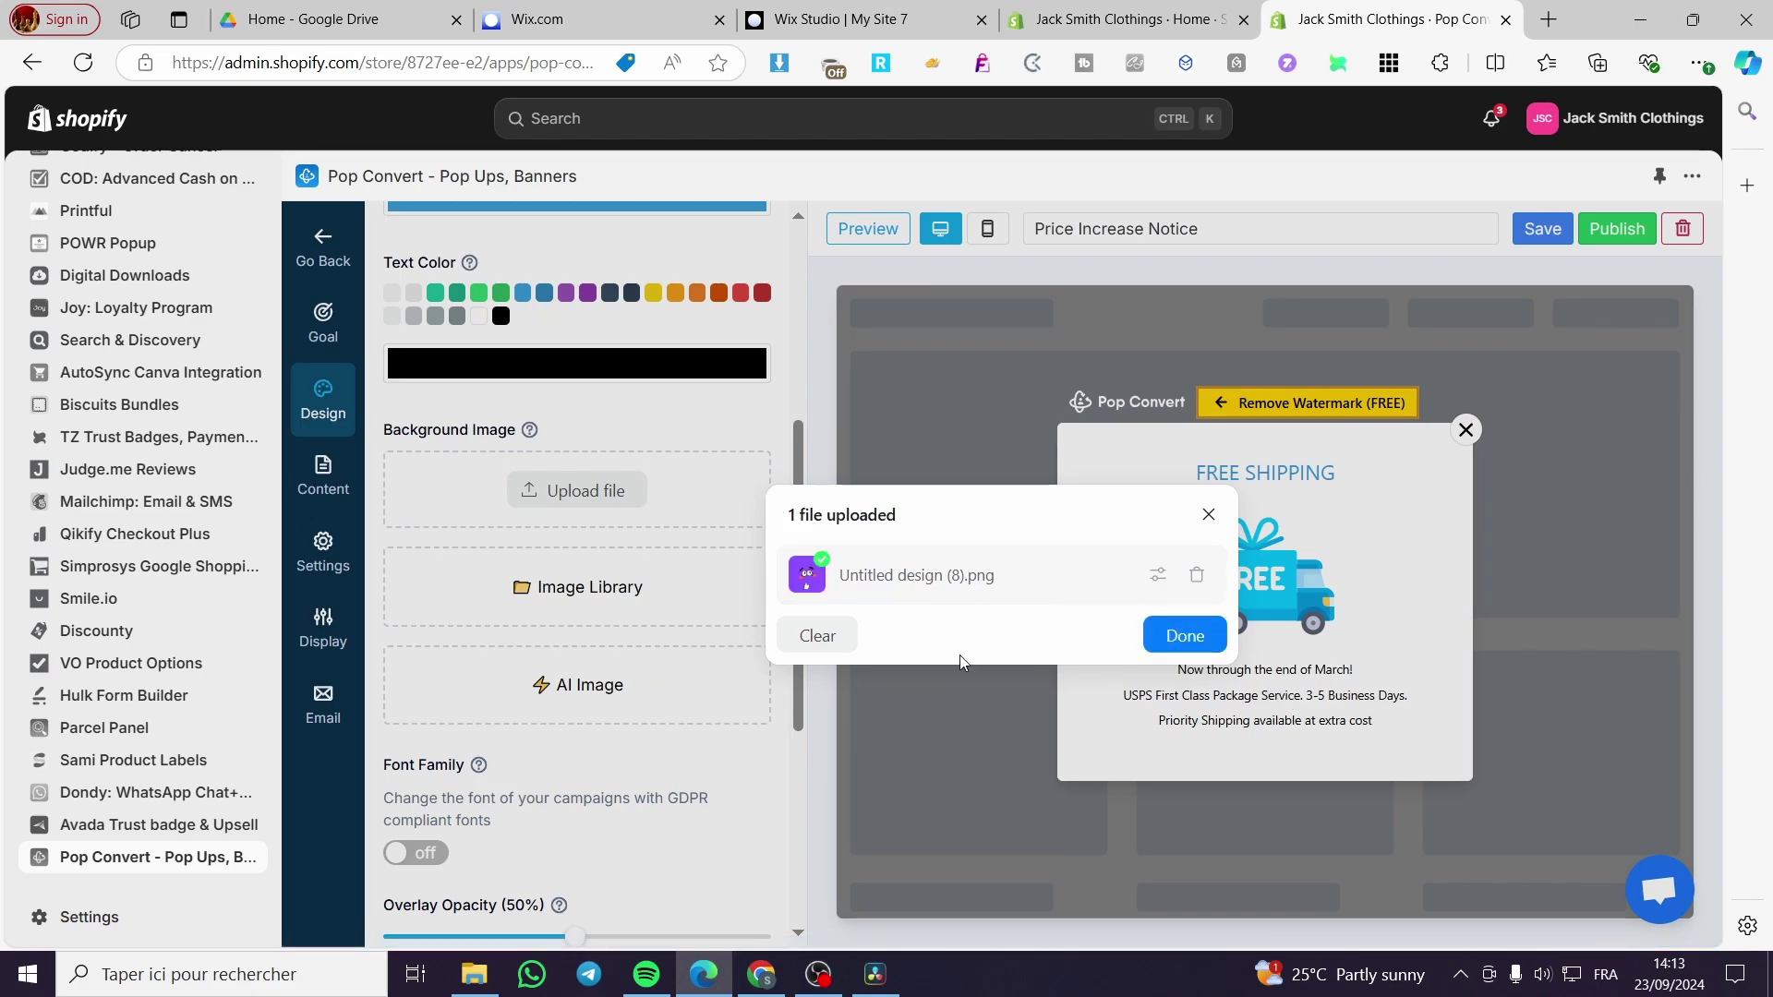
{"action": "left_click", "coordinate": [1185, 635]}
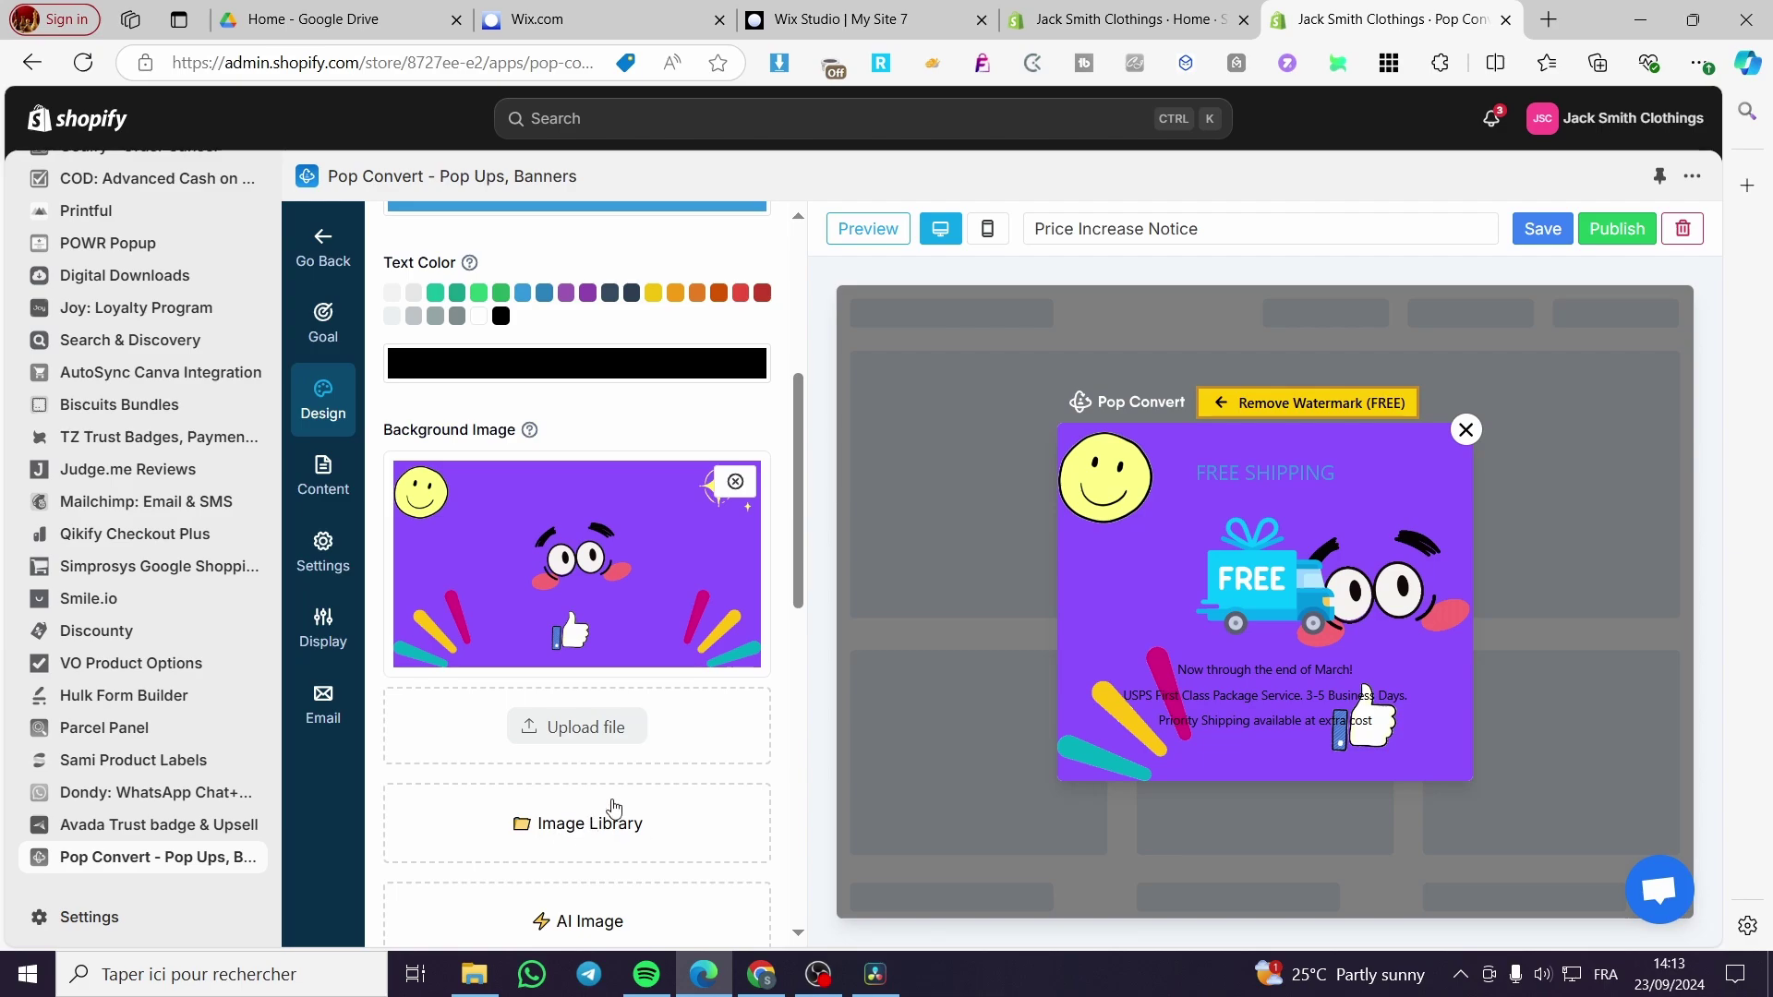
{"action": "scroll", "coordinate": [609, 739], "scroll_direction": "down", "scroll_amount": 4}
{"action": "scroll", "coordinate": [638, 720], "scroll_direction": "down", "scroll_amount": 6}
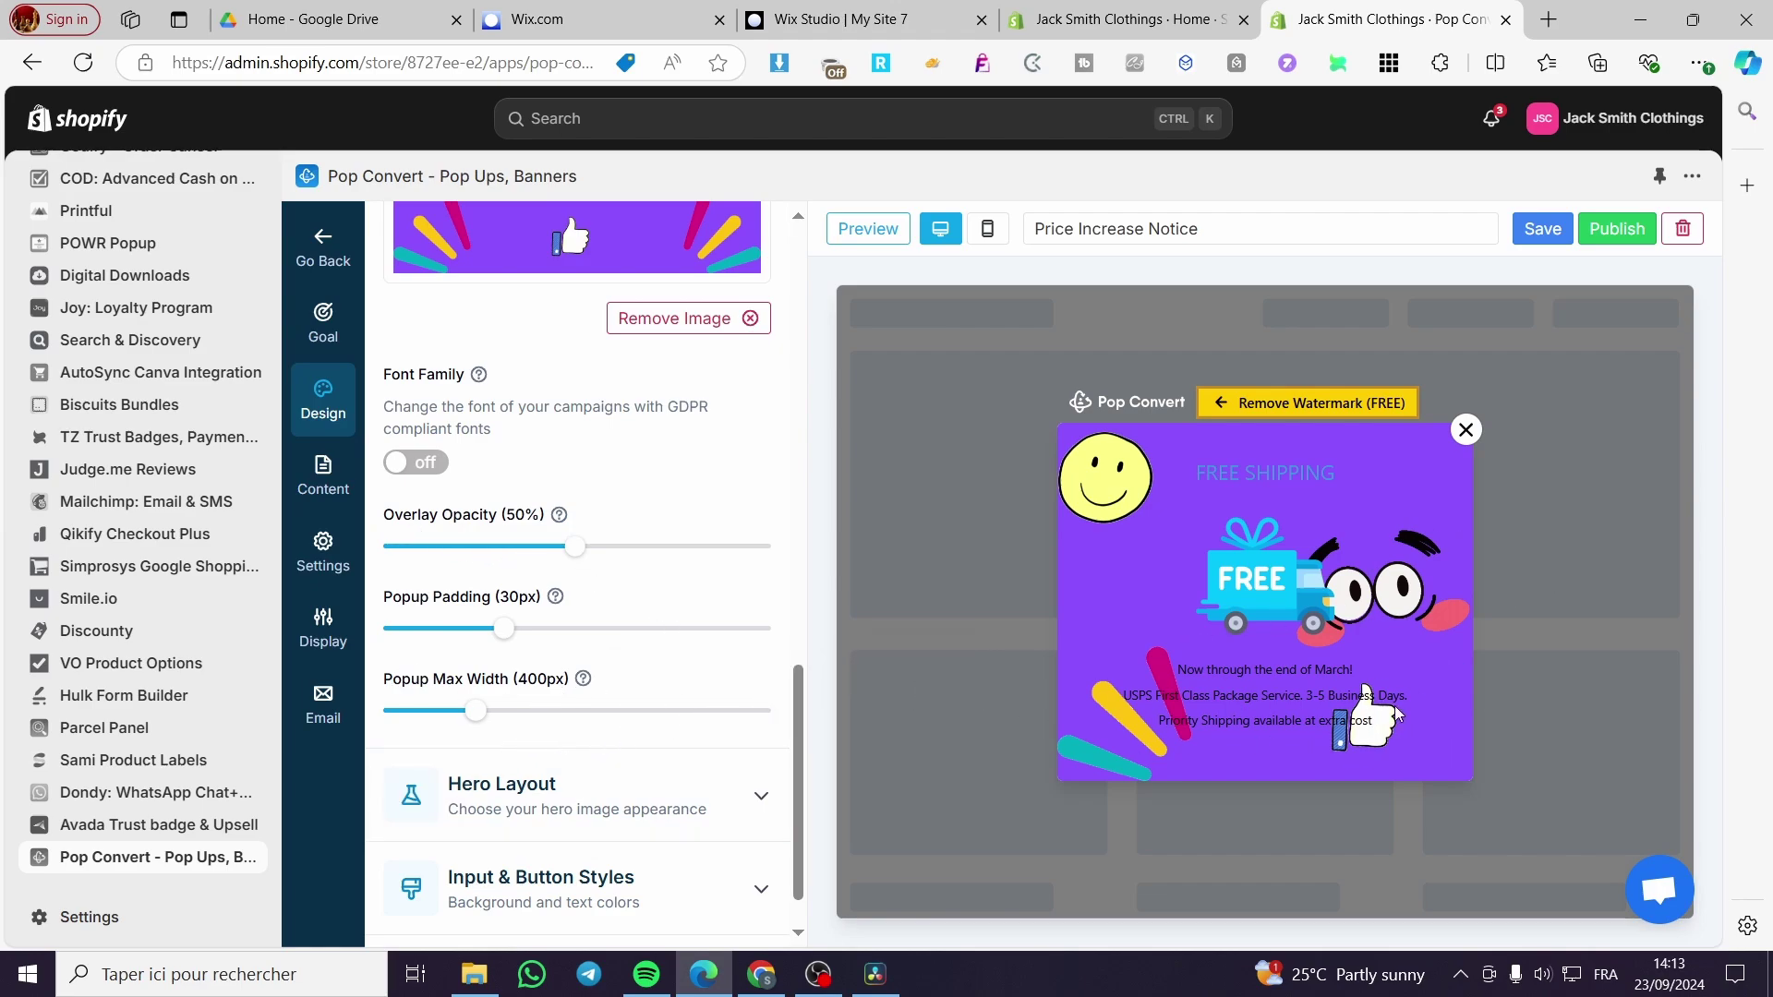
- Open the popup's Content panel with its FREE SHIPPING heading, Image and text blocks
{"action": "scroll", "coordinate": [558, 791], "scroll_direction": "down", "scroll_amount": 1}
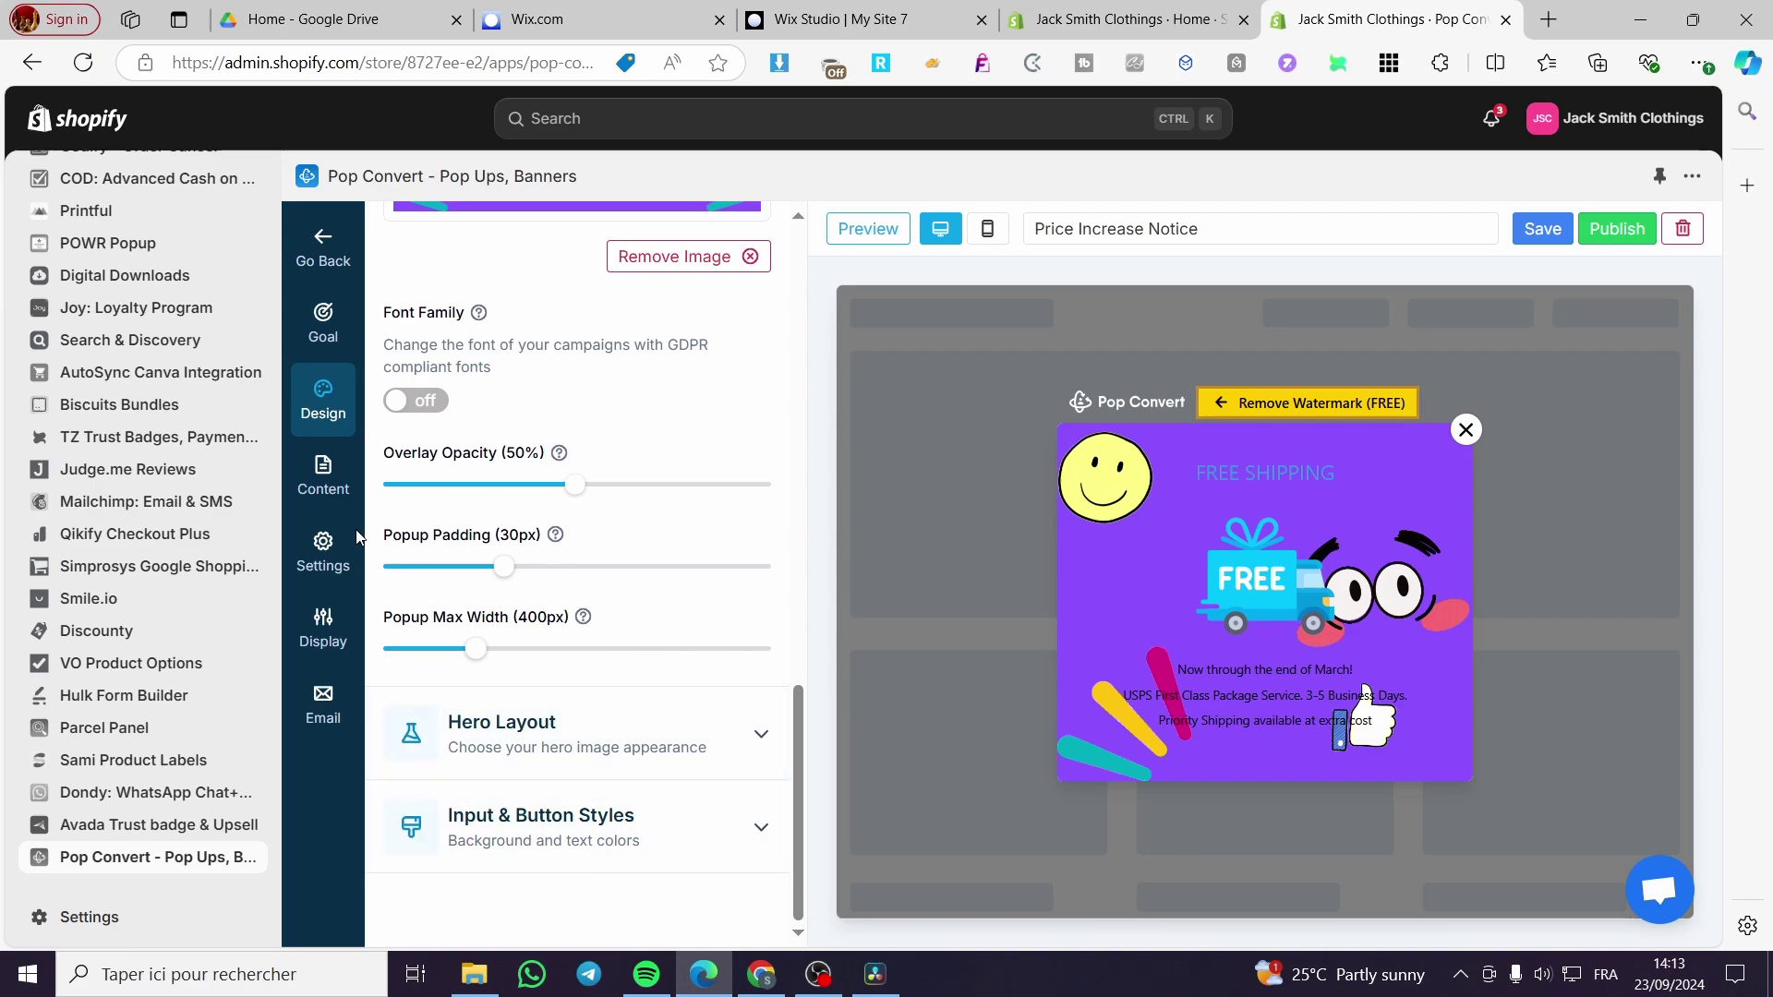
{"action": "left_click", "coordinate": [323, 476]}
{"action": "scroll", "coordinate": [560, 703], "scroll_direction": "up", "scroll_amount": 3}
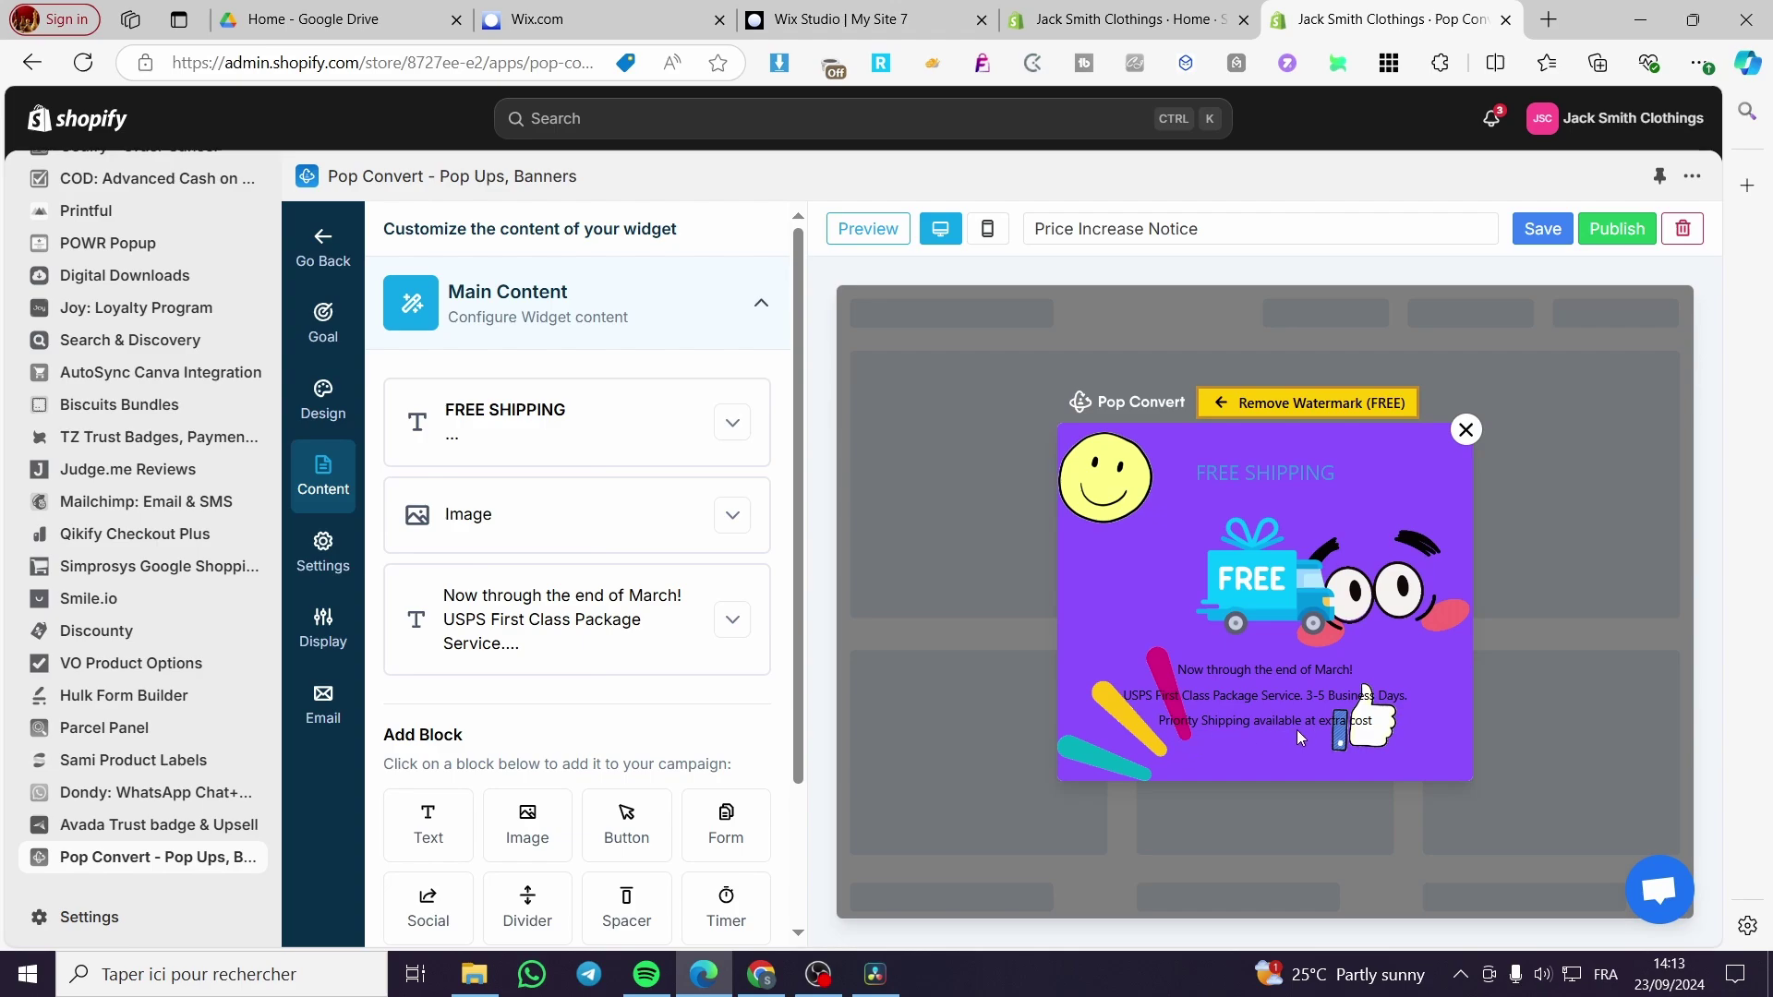
- Expand the FREE SHIPPING heading and Image blocks, and view then close the Image Library
{"action": "left_click", "coordinate": [733, 422]}
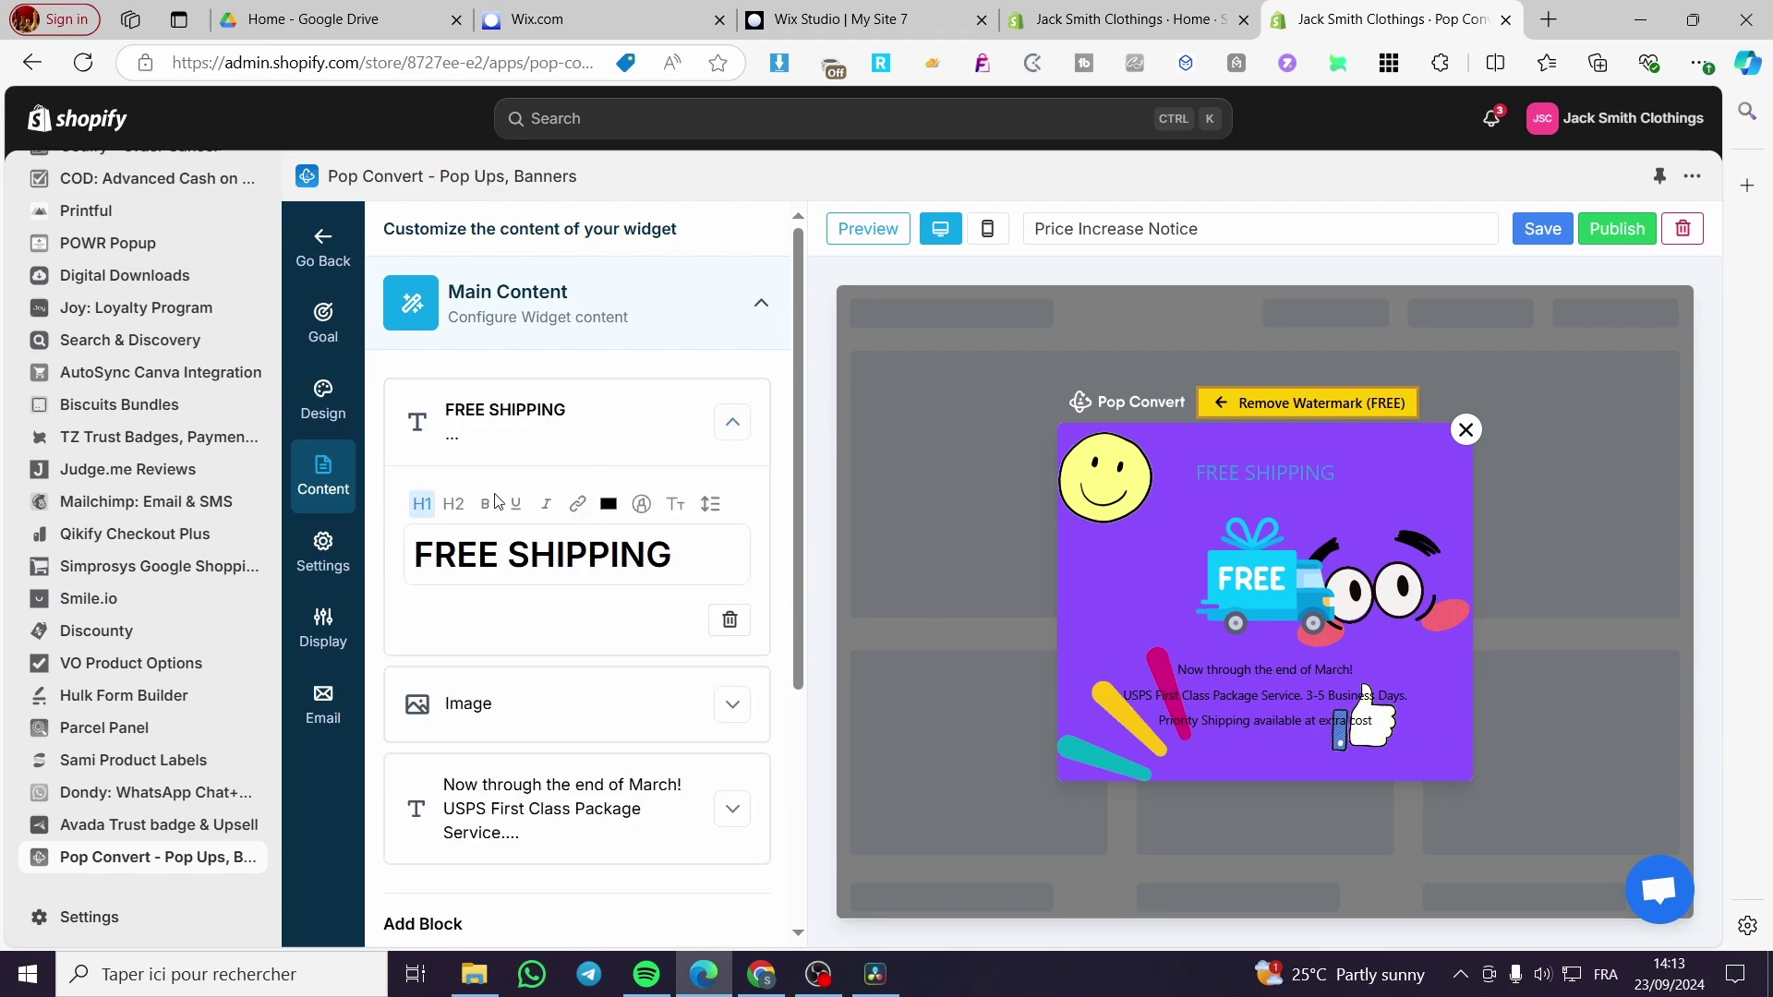
{"action": "left_click", "coordinate": [747, 707]}
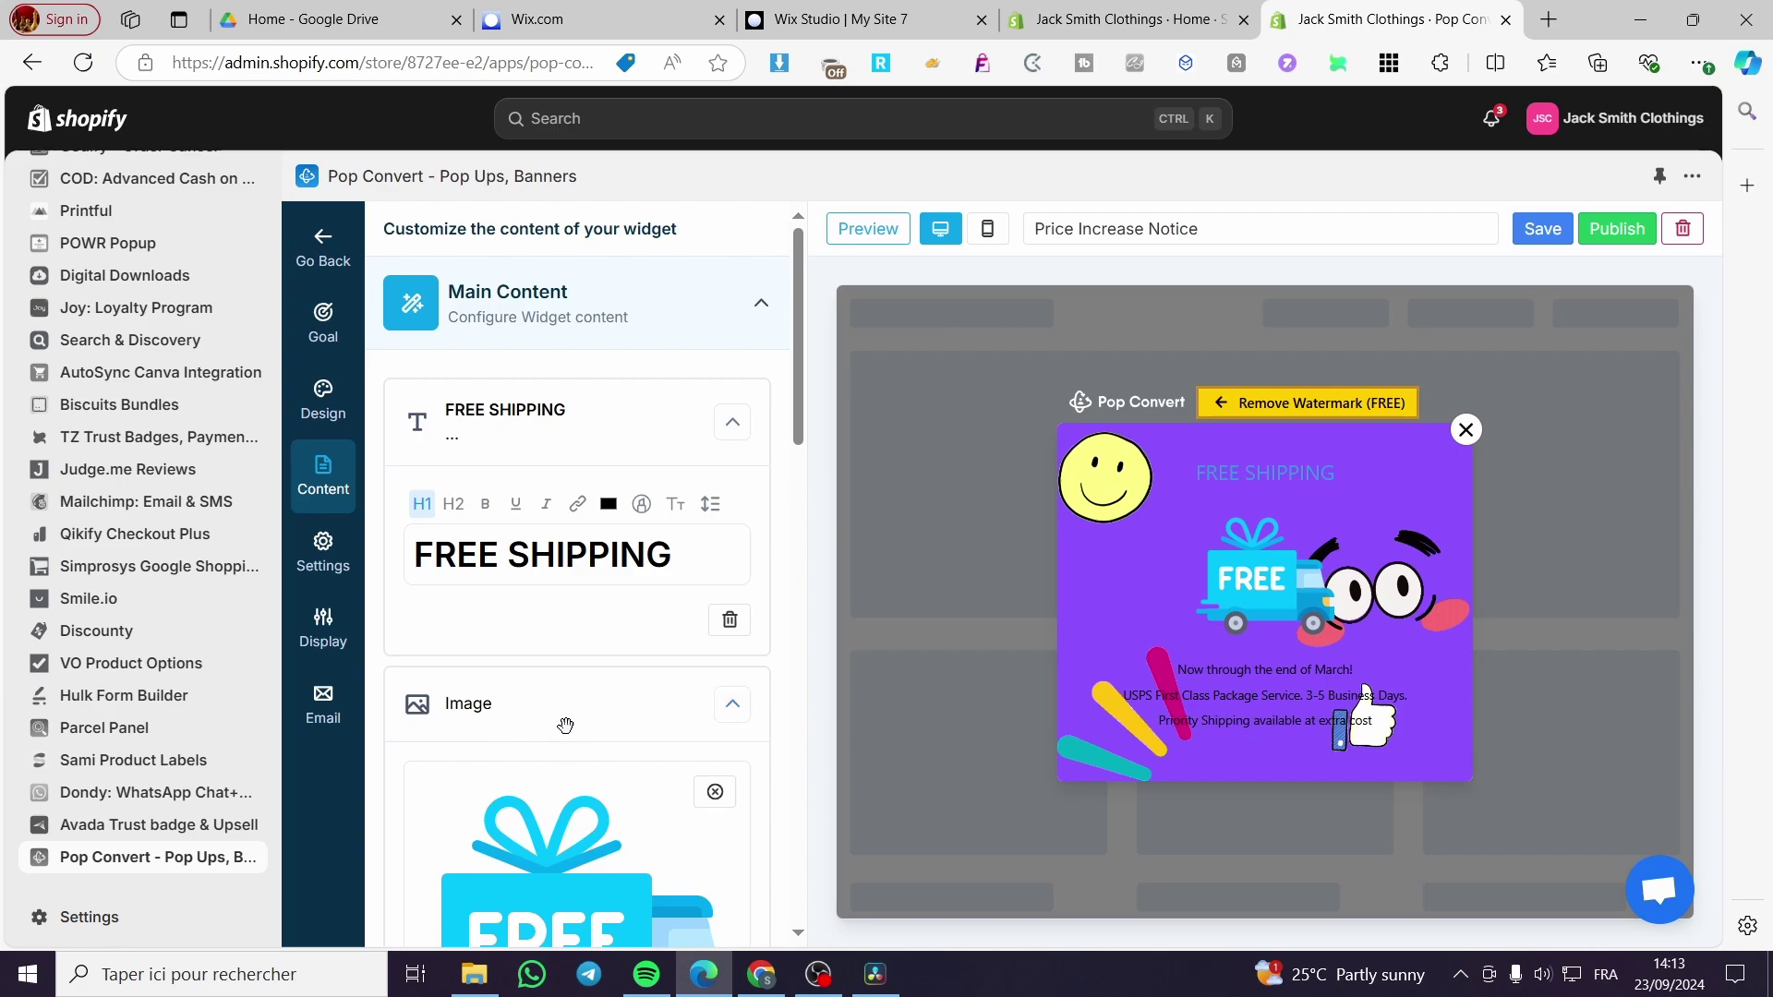
{"action": "scroll", "coordinate": [566, 724], "scroll_direction": "down", "scroll_amount": 4}
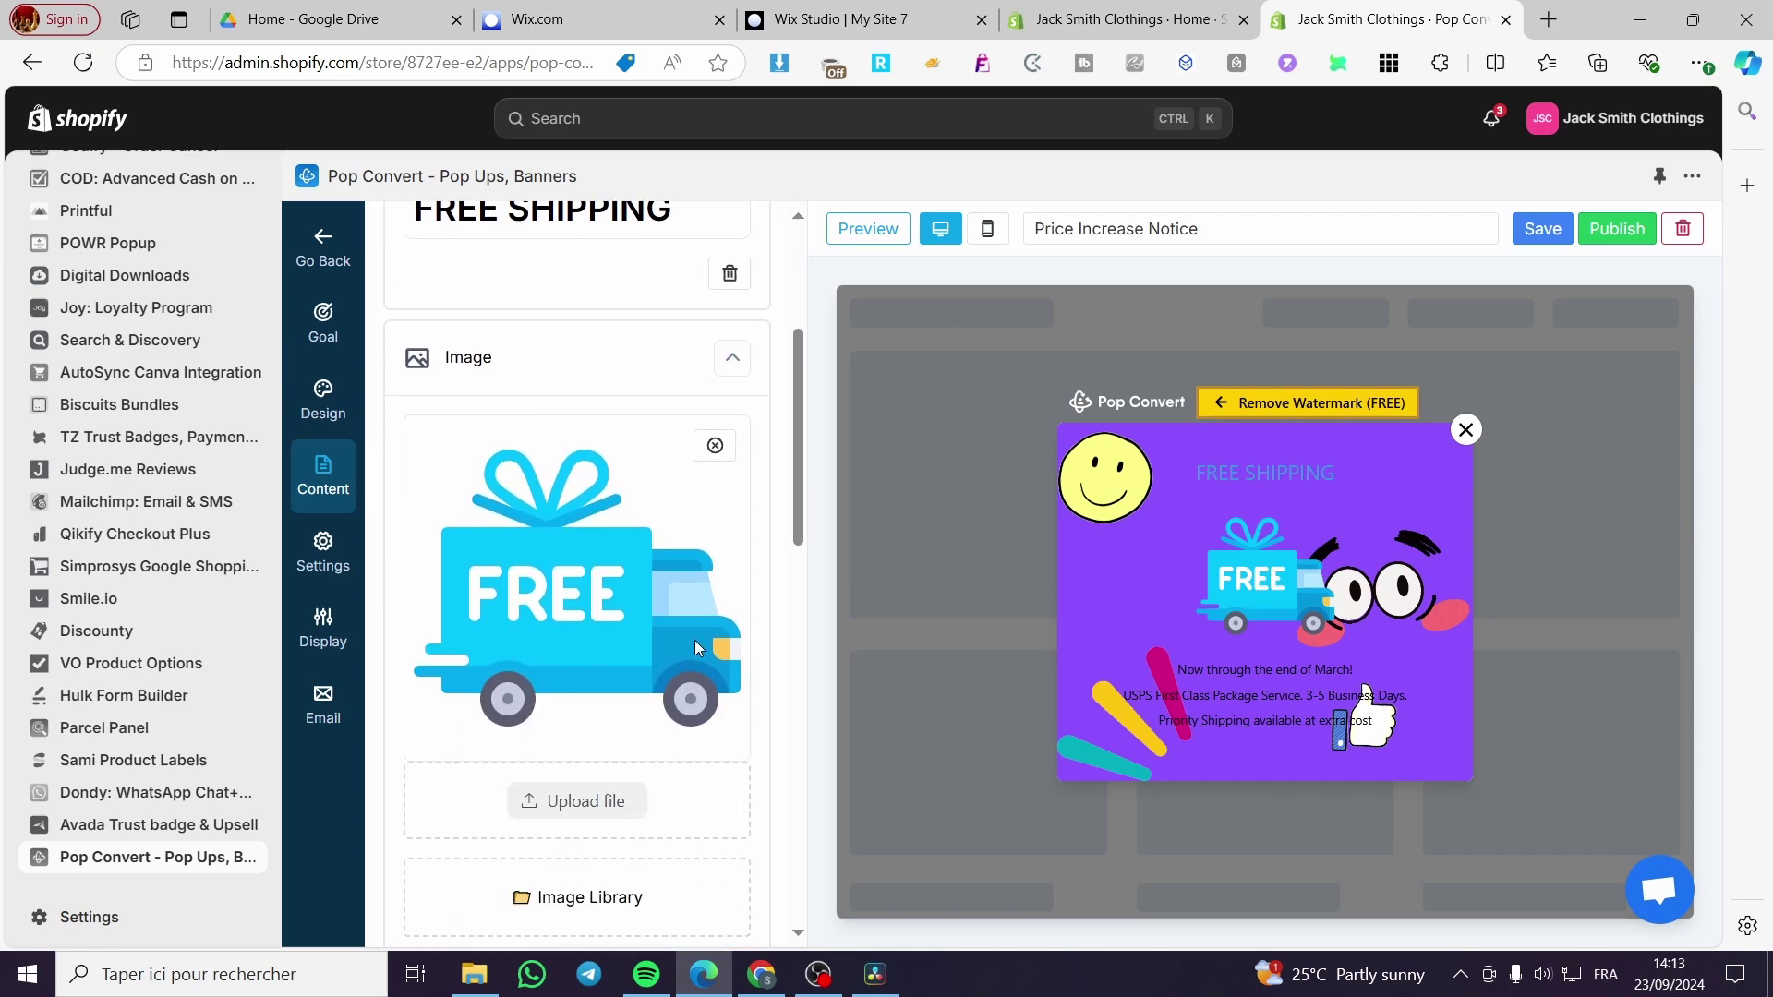
{"action": "scroll", "coordinate": [614, 671], "scroll_direction": "down", "scroll_amount": 3}
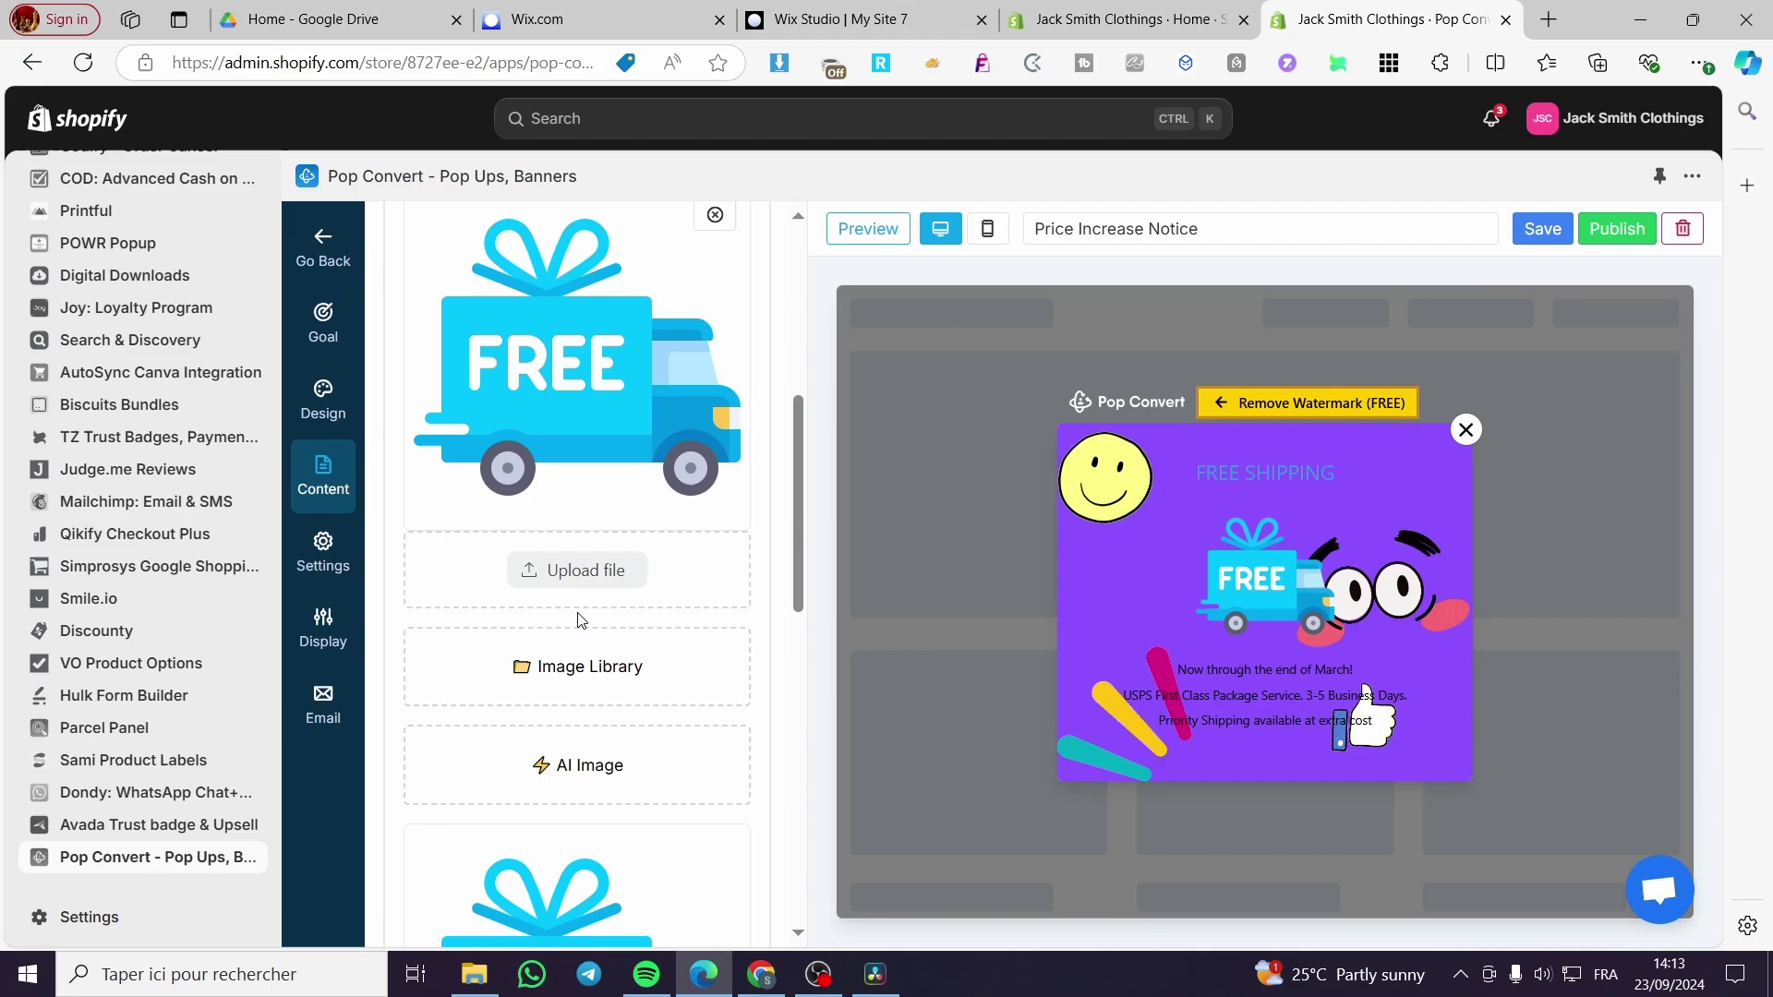
{"action": "left_click", "coordinate": [582, 679]}
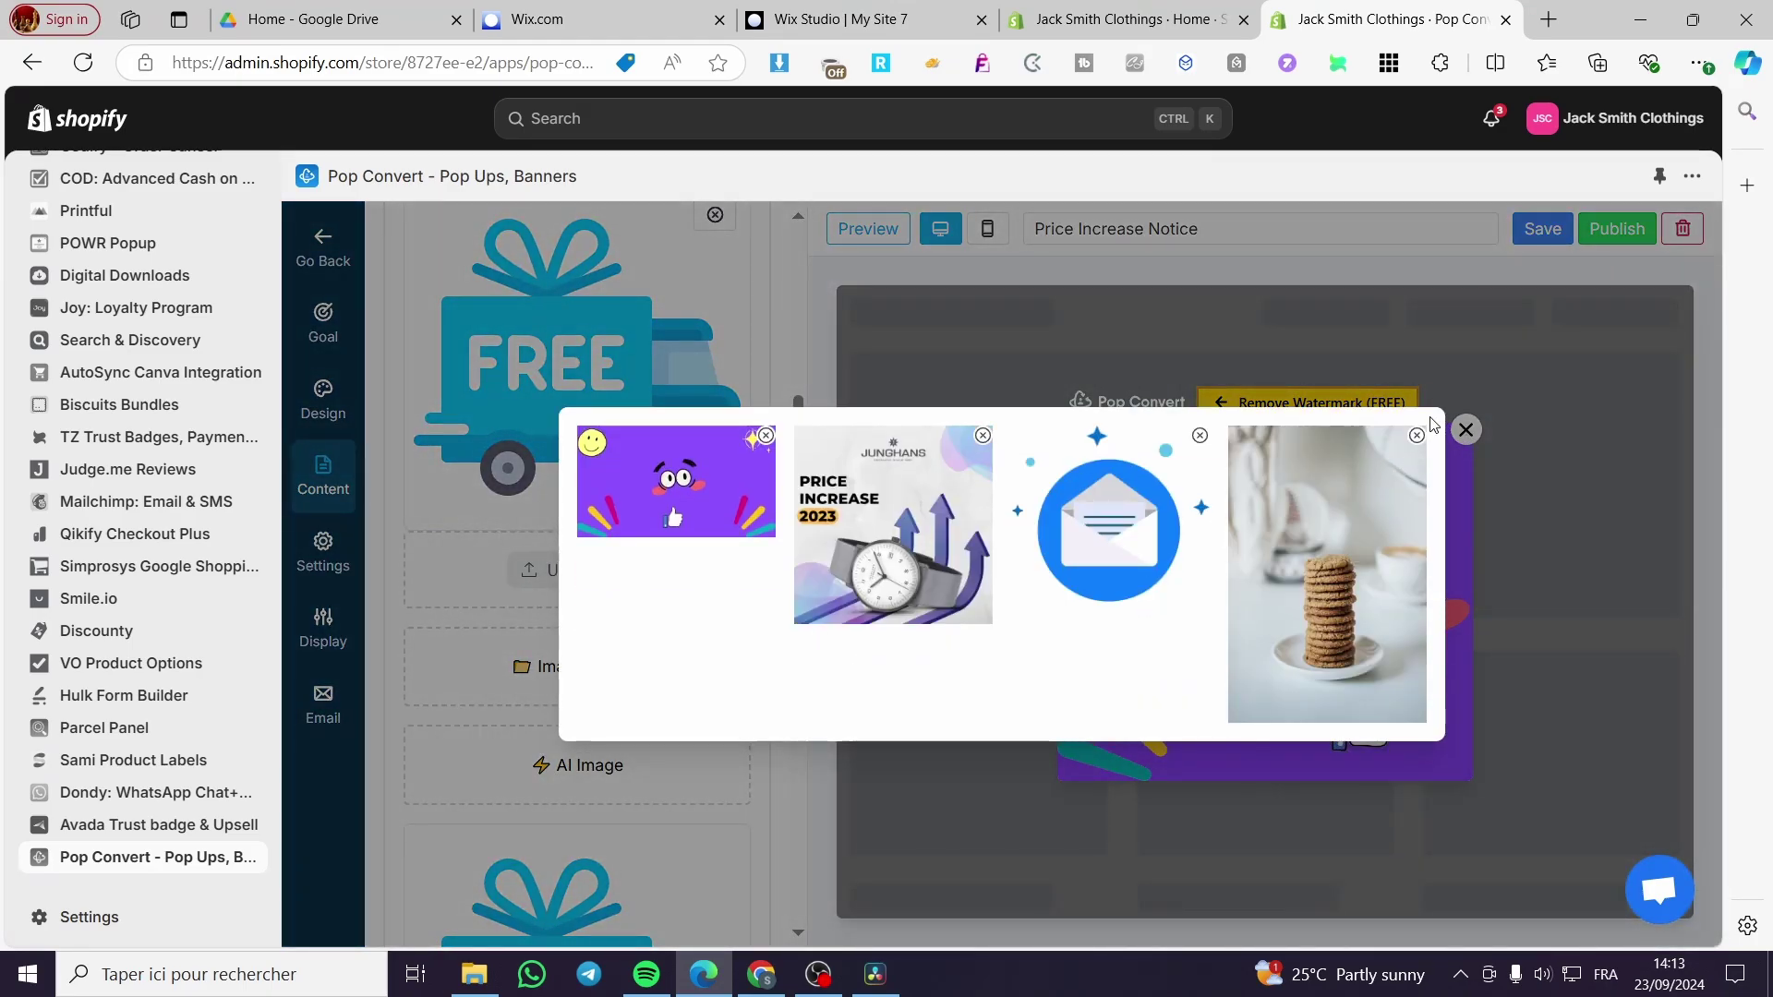
{"action": "left_click", "coordinate": [1467, 434]}
- Expand the shipping-details text block showing the First Class and Priority lines
{"action": "scroll", "coordinate": [526, 718], "scroll_direction": "down", "scroll_amount": 3}
{"action": "scroll", "coordinate": [572, 584], "scroll_direction": "down", "scroll_amount": 2}
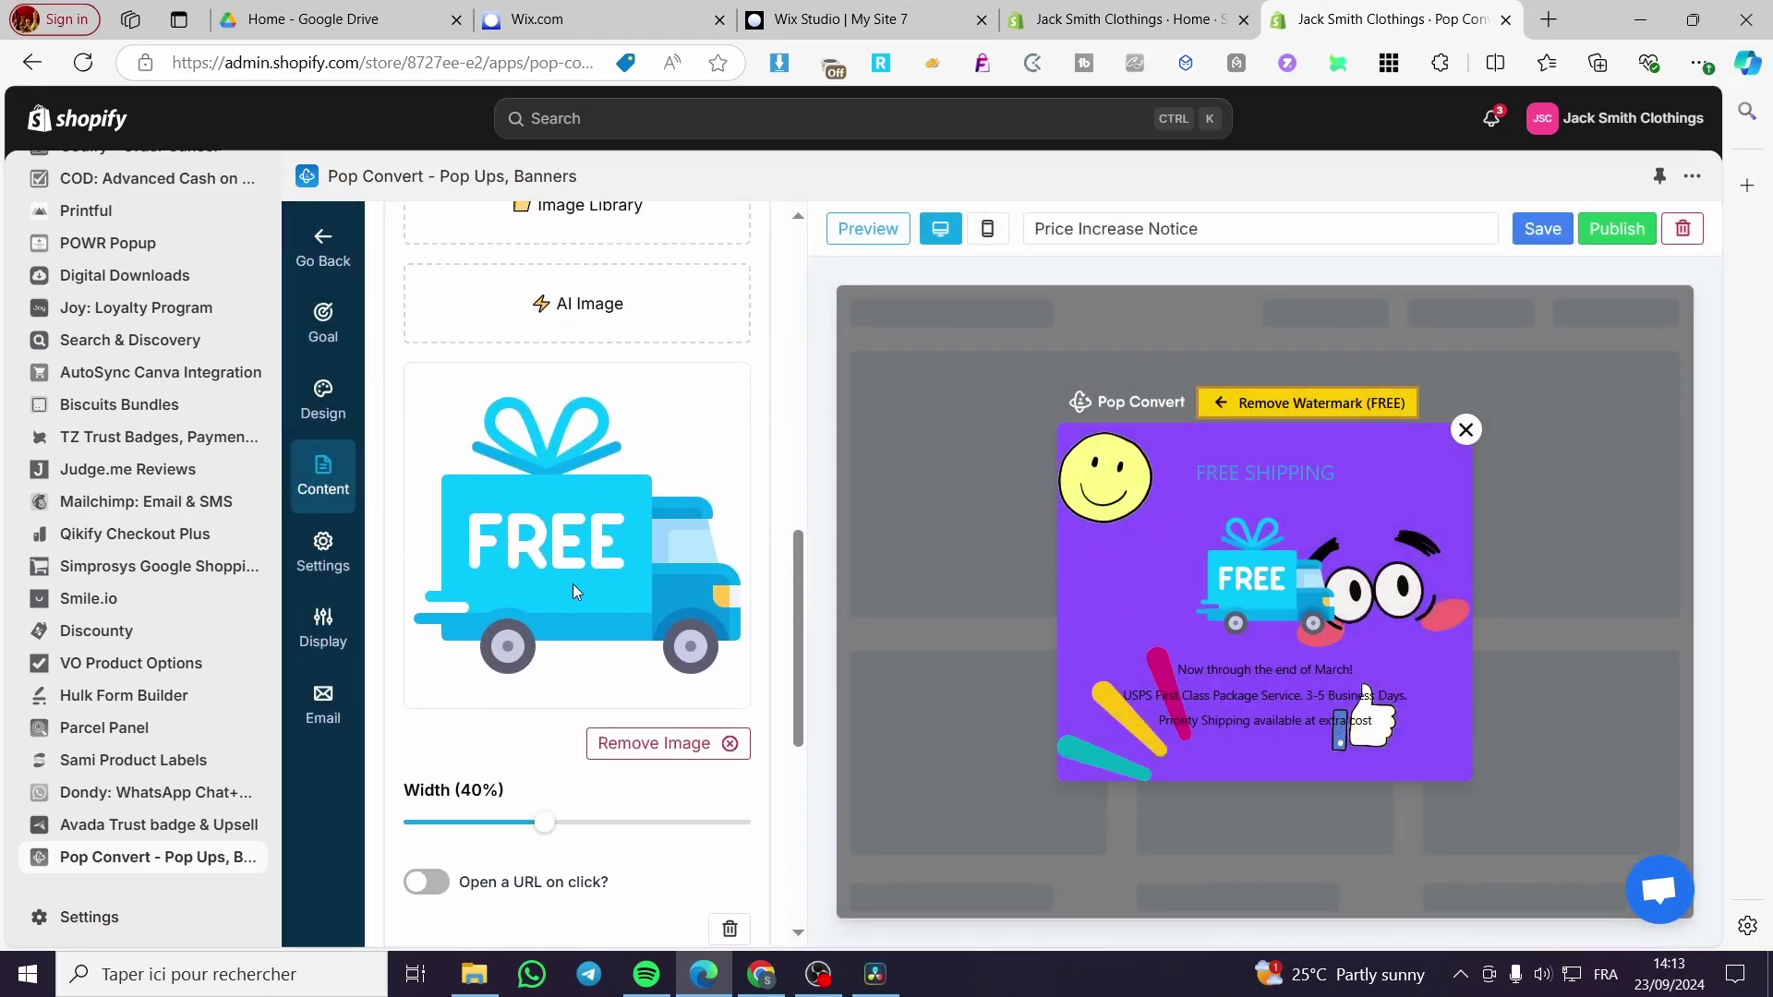
{"action": "scroll", "coordinate": [554, 522], "scroll_direction": "down", "scroll_amount": 5}
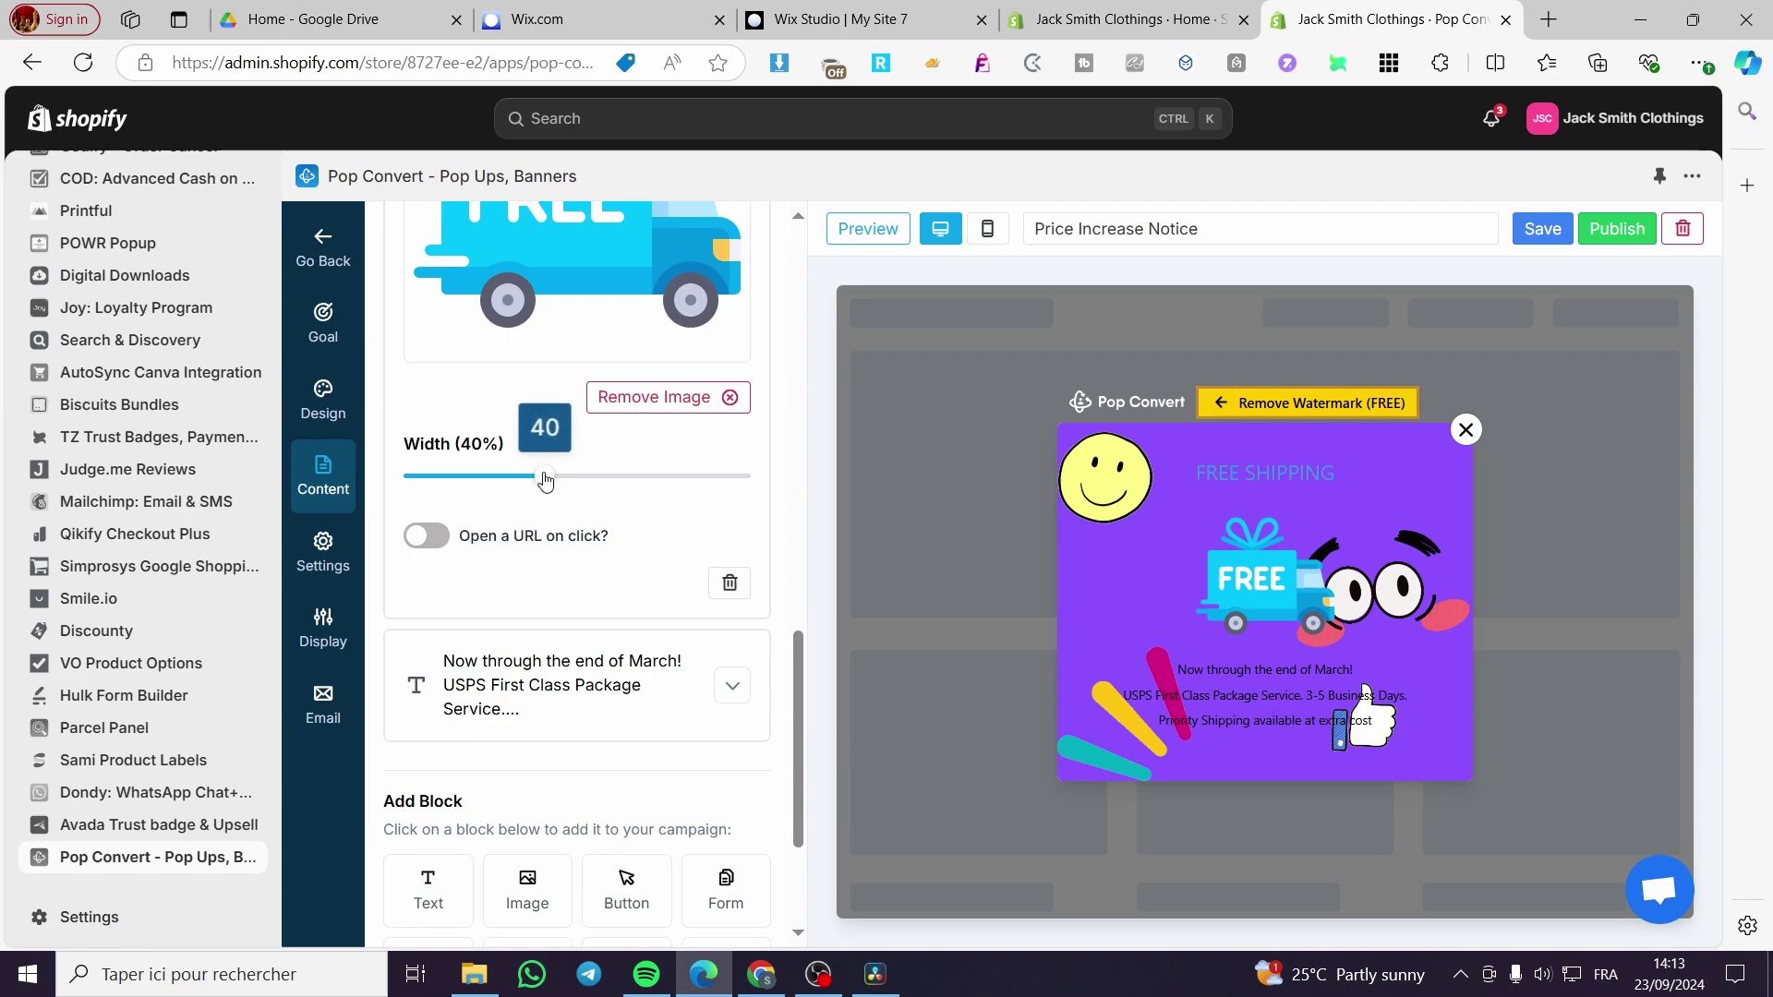
{"action": "scroll", "coordinate": [583, 470], "scroll_direction": "down", "scroll_amount": 3}
{"action": "left_click", "coordinate": [579, 436]}
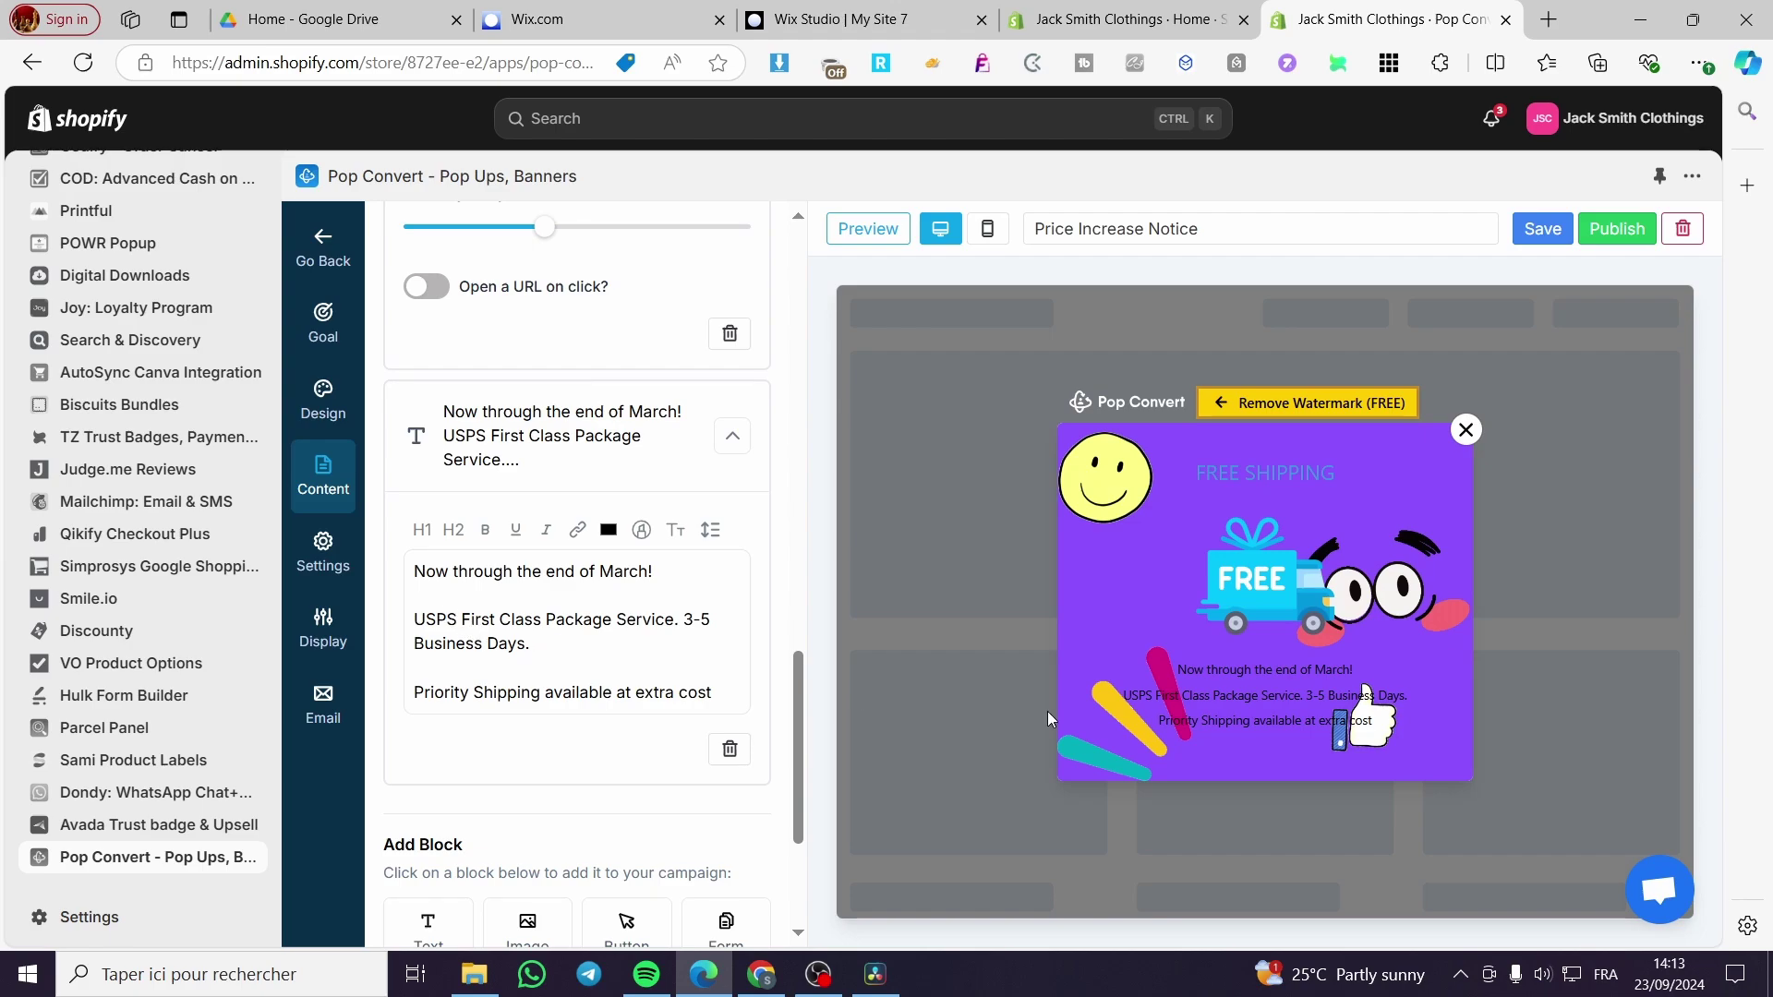
- Replace the three shipping-detail paragraphs with the text 'Free Shipping available'
{"action": "scroll", "coordinate": [615, 661], "scroll_direction": "down", "scroll_amount": 3}
{"action": "scroll", "coordinate": [650, 505], "scroll_direction": "up", "scroll_amount": 1}
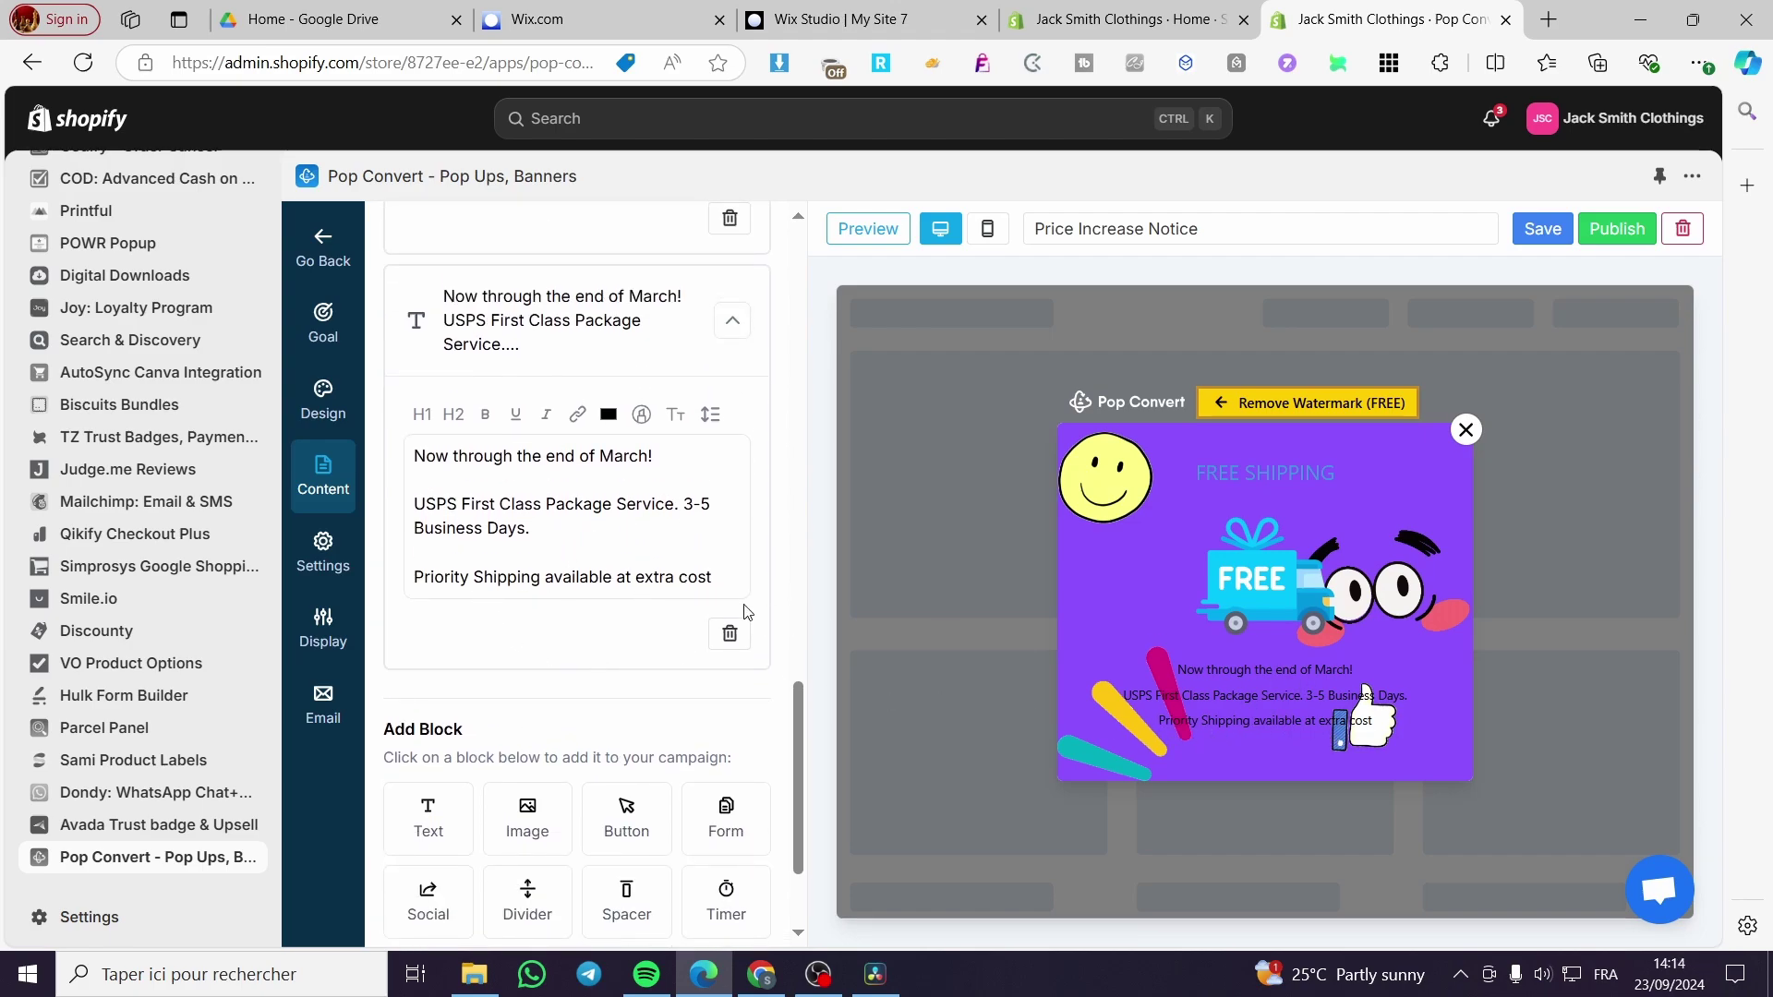
{"action": "left_click_drag", "start_coordinate": [726, 582], "coordinate": [370, 462]}
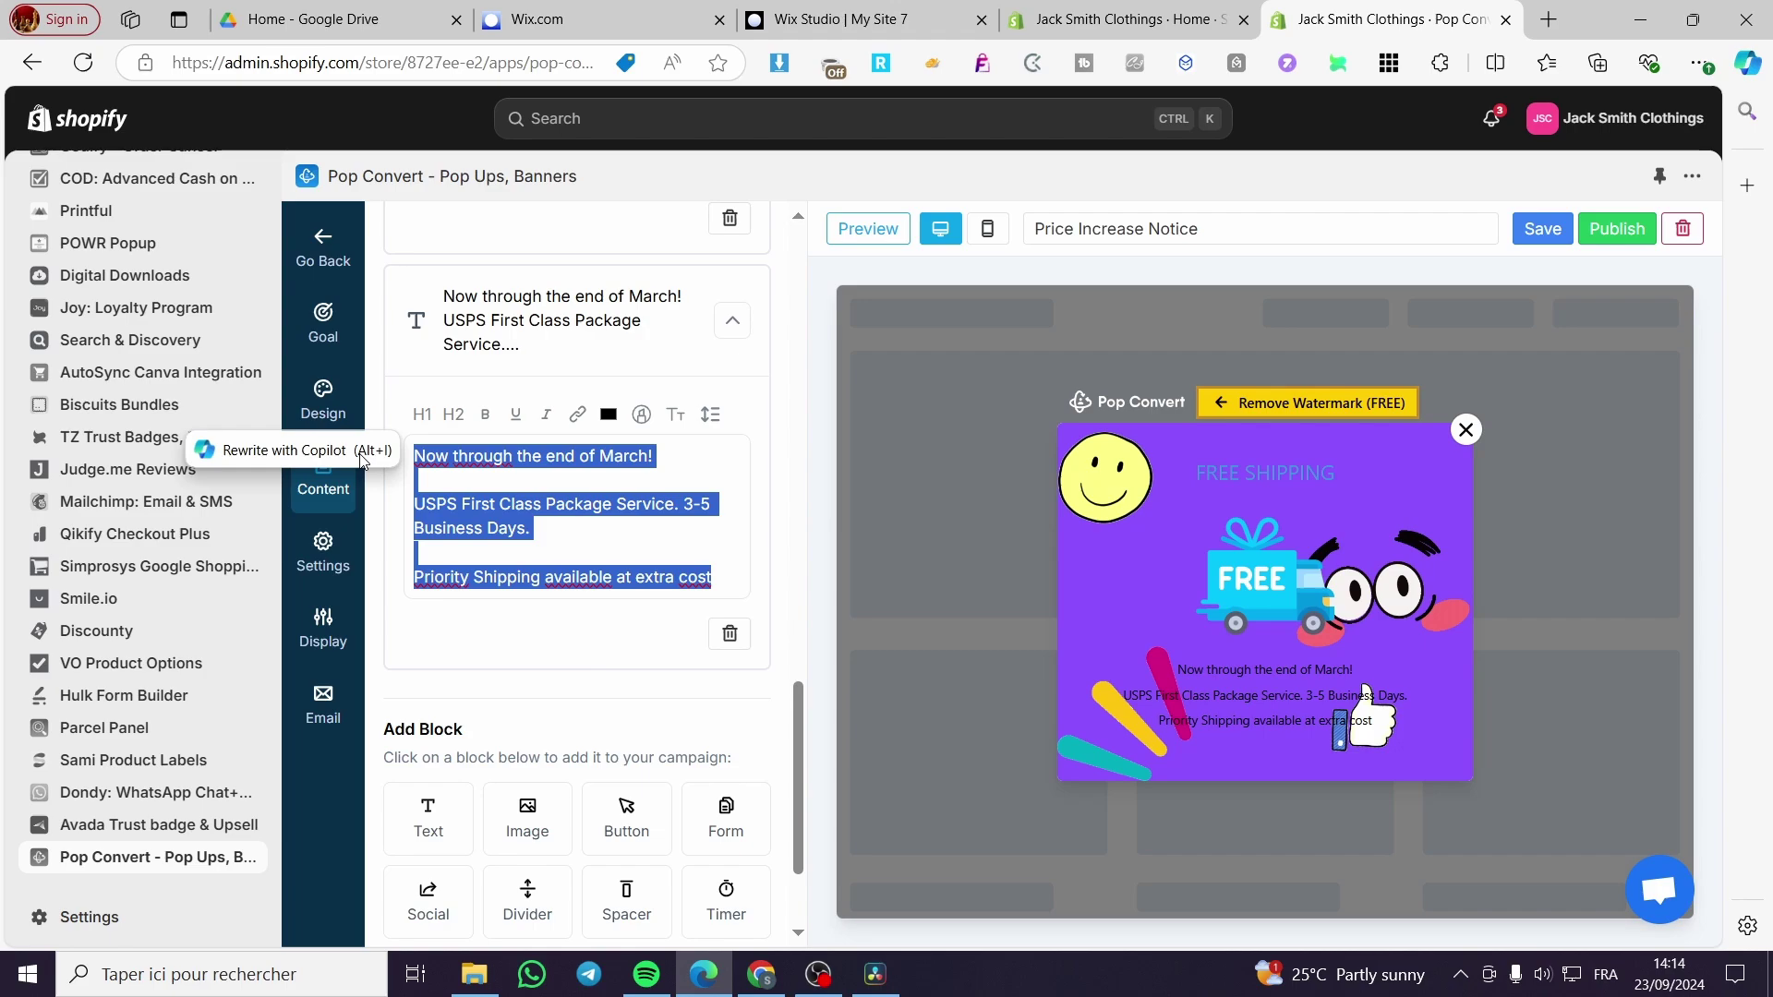
{"action": "type", "text": "F"}
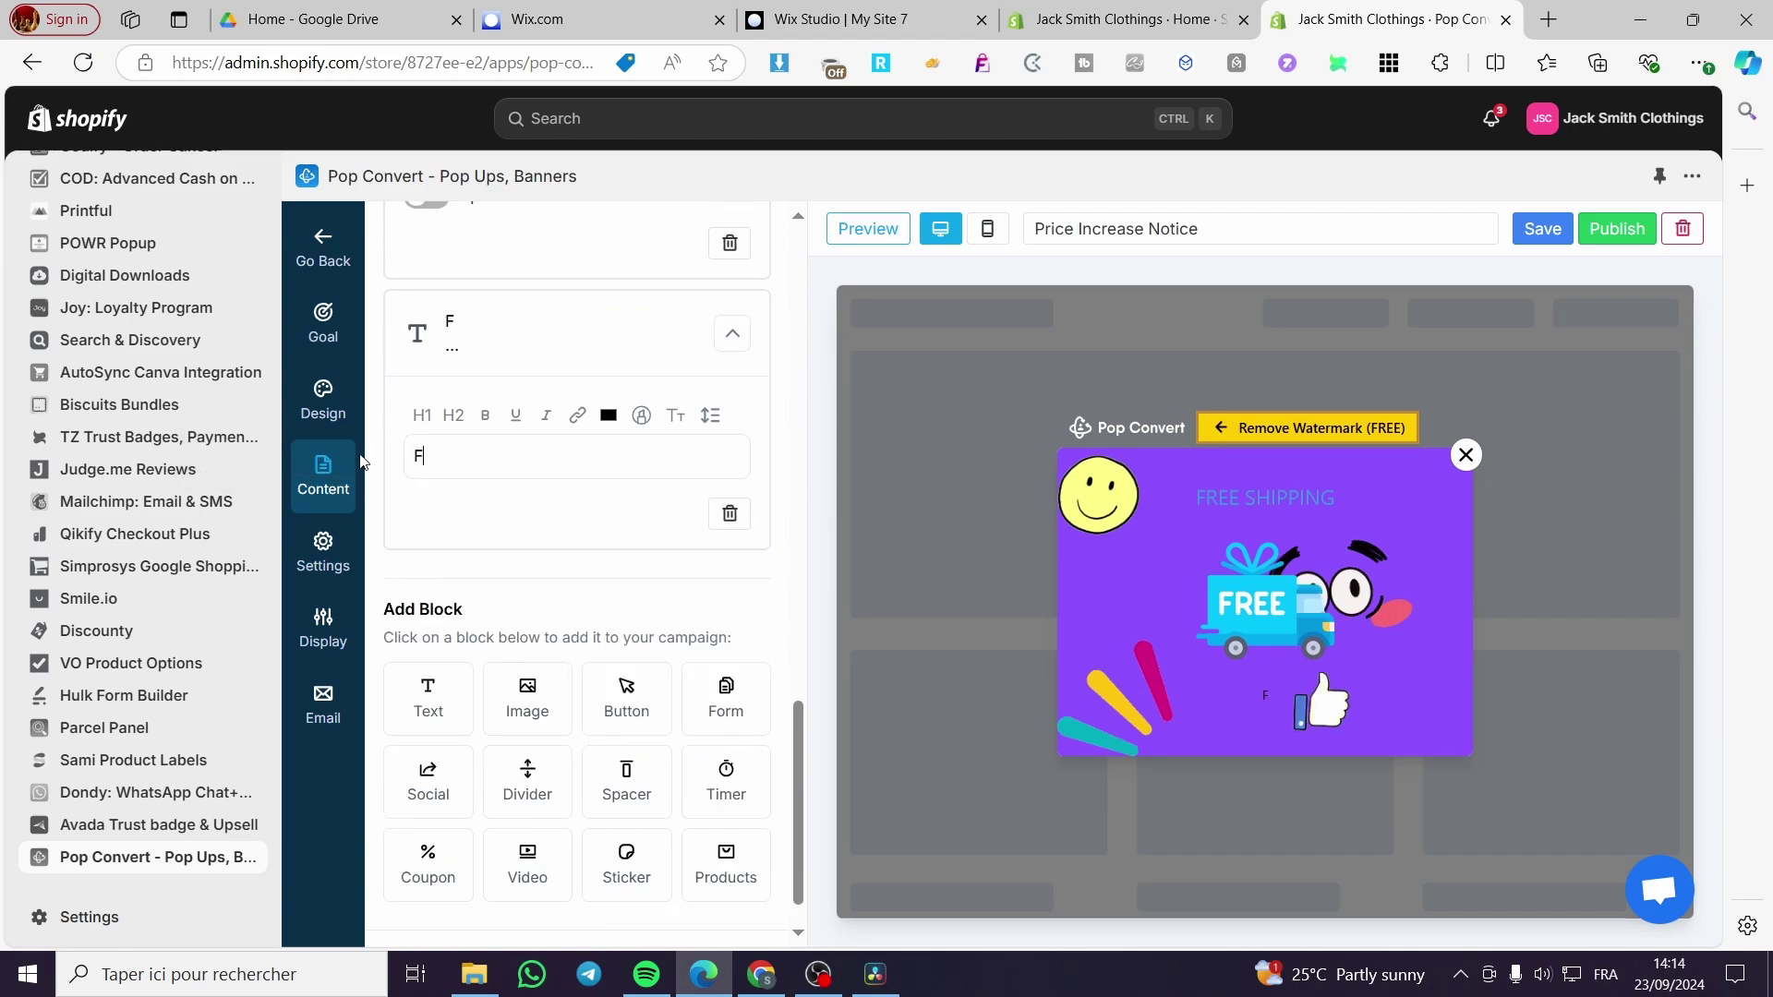
{"action": "type", "text": "ree Ship"}
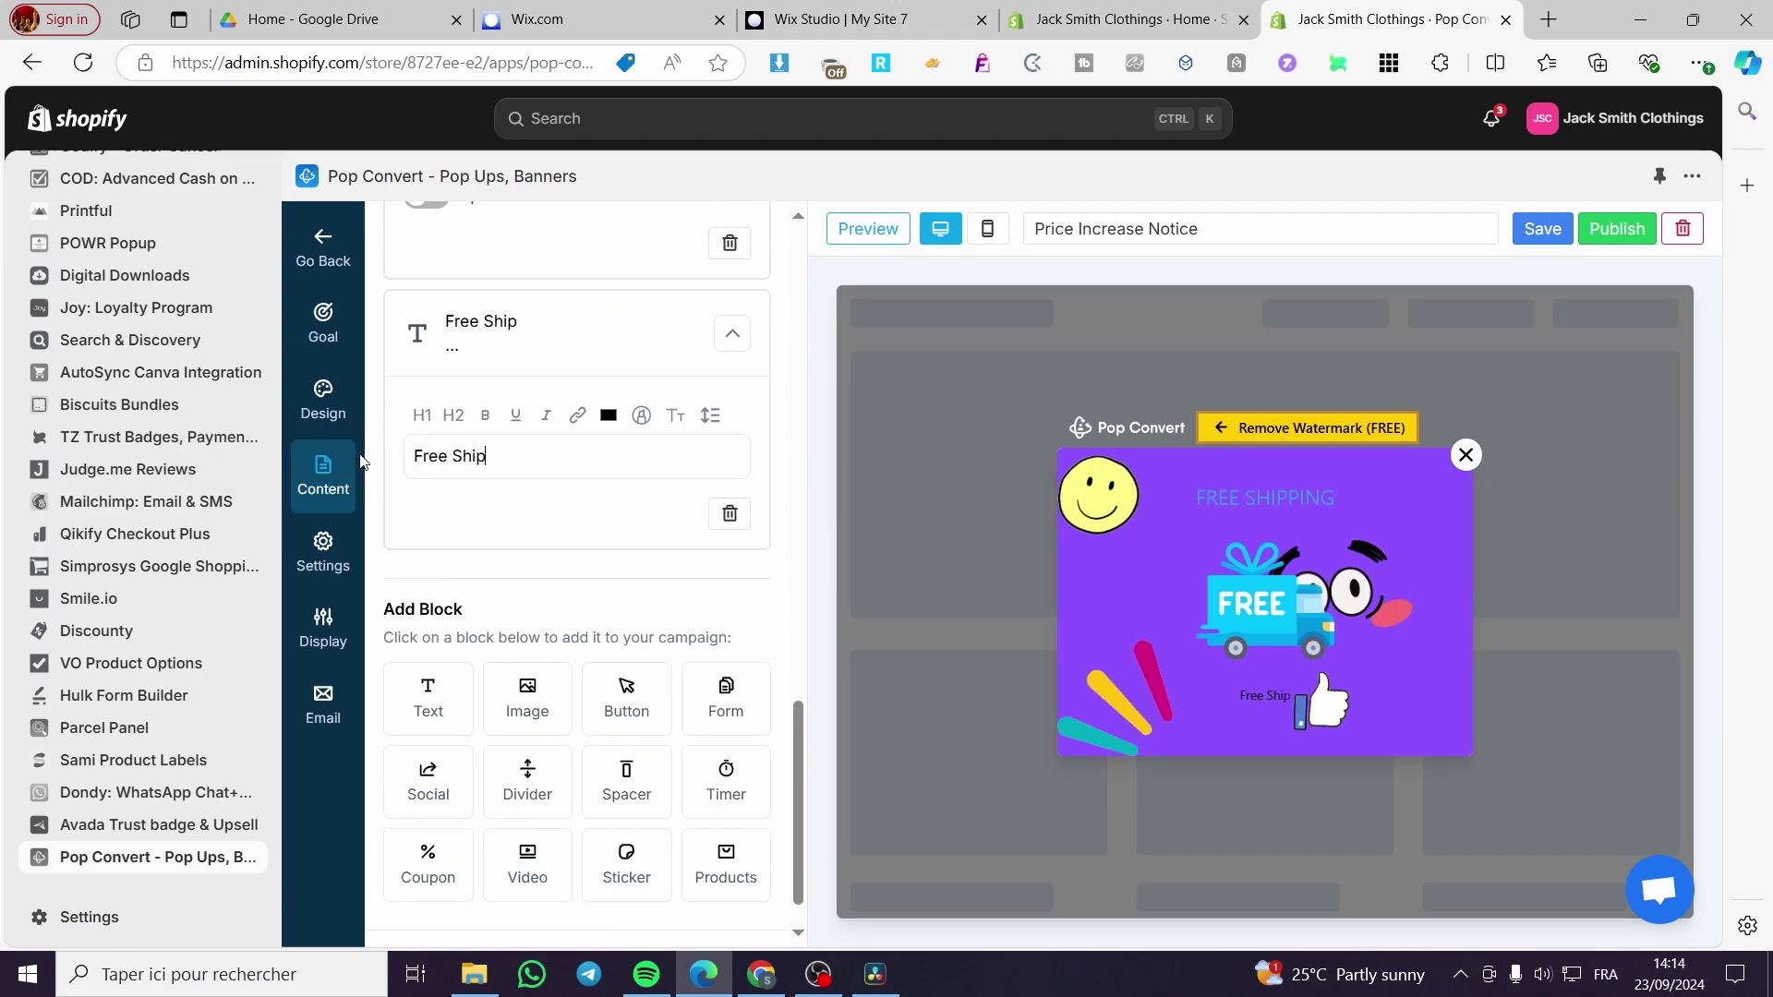
{"action": "type", "text": "ping avai"}
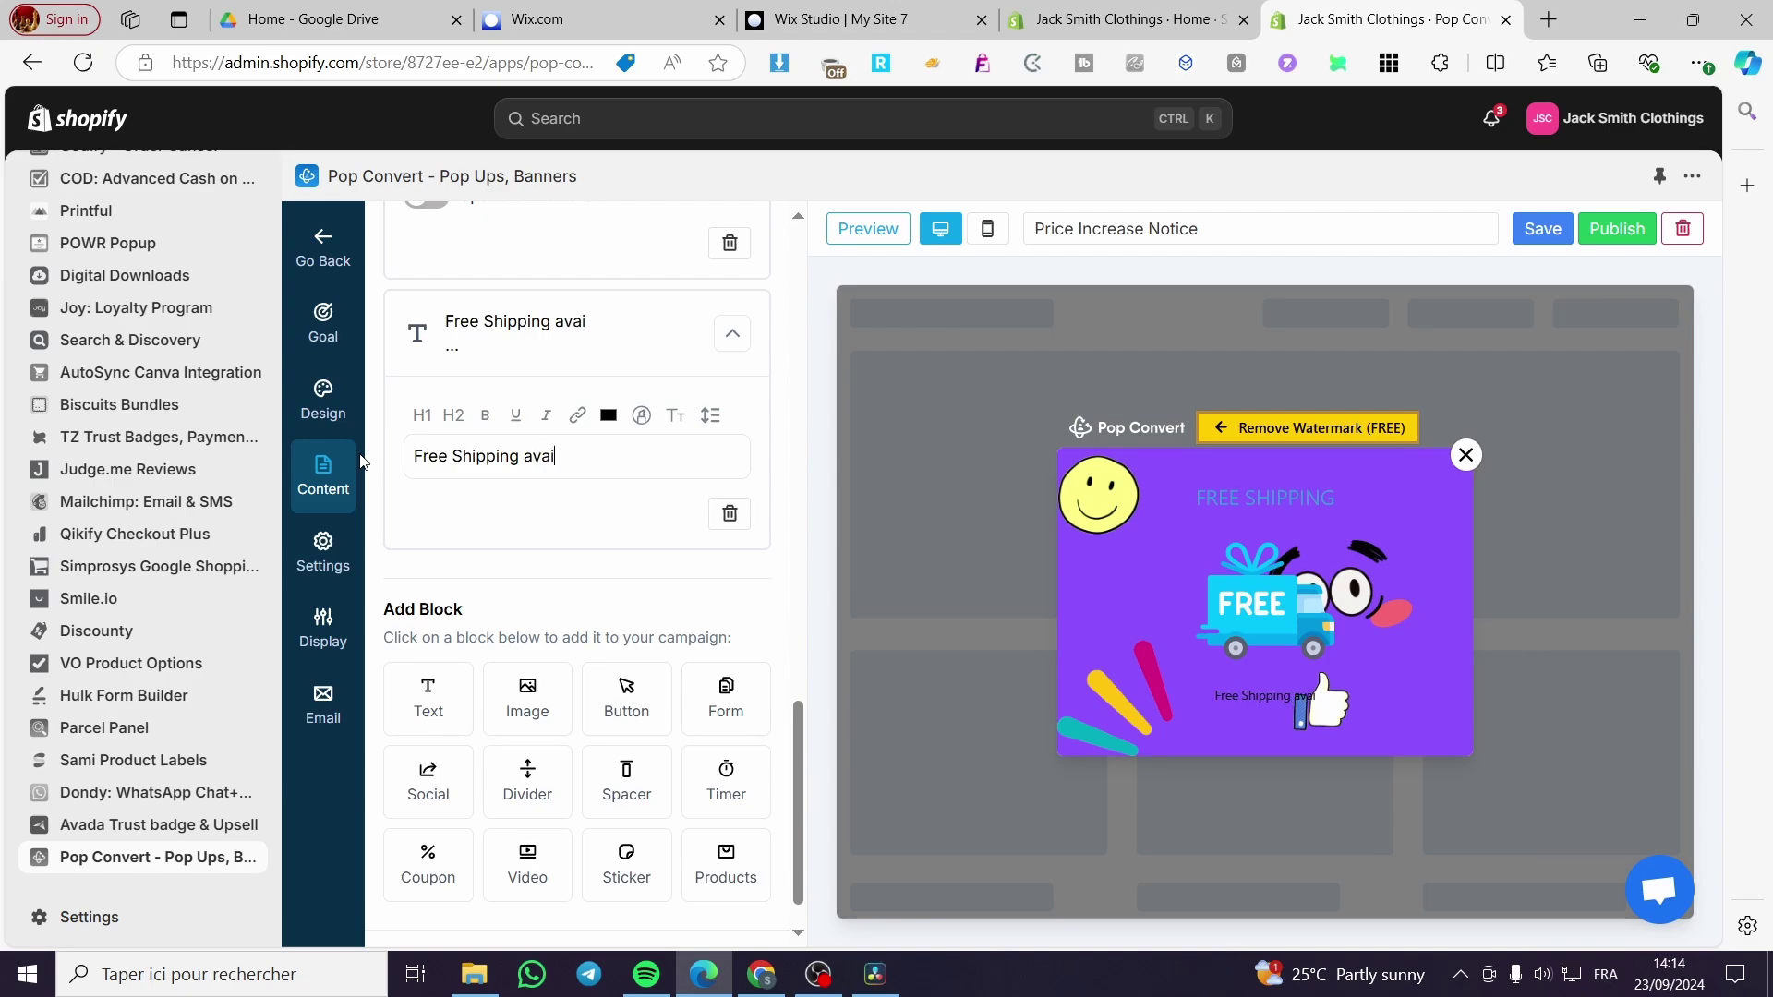
{"action": "type", "text": "lable"}
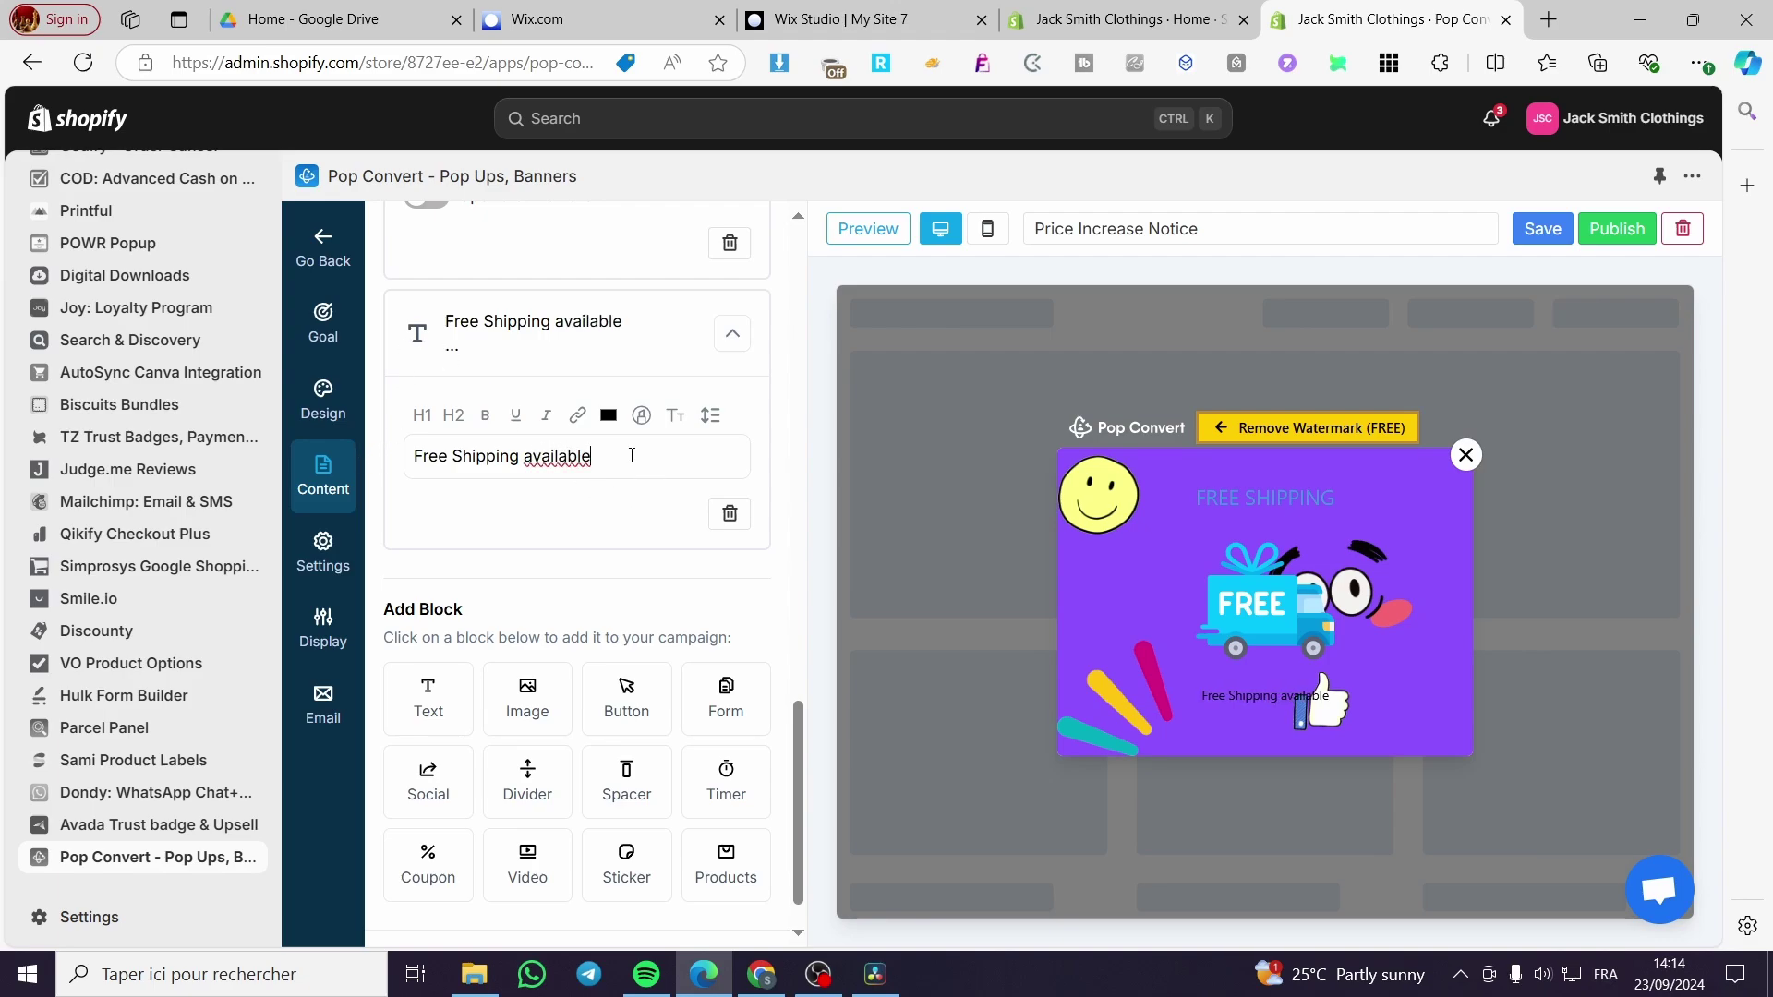
- Make the line bold, trying H2 and H1 before returning it to normal size
{"action": "key", "text": "ctrl+a"}
{"action": "left_click", "coordinate": [485, 414]}
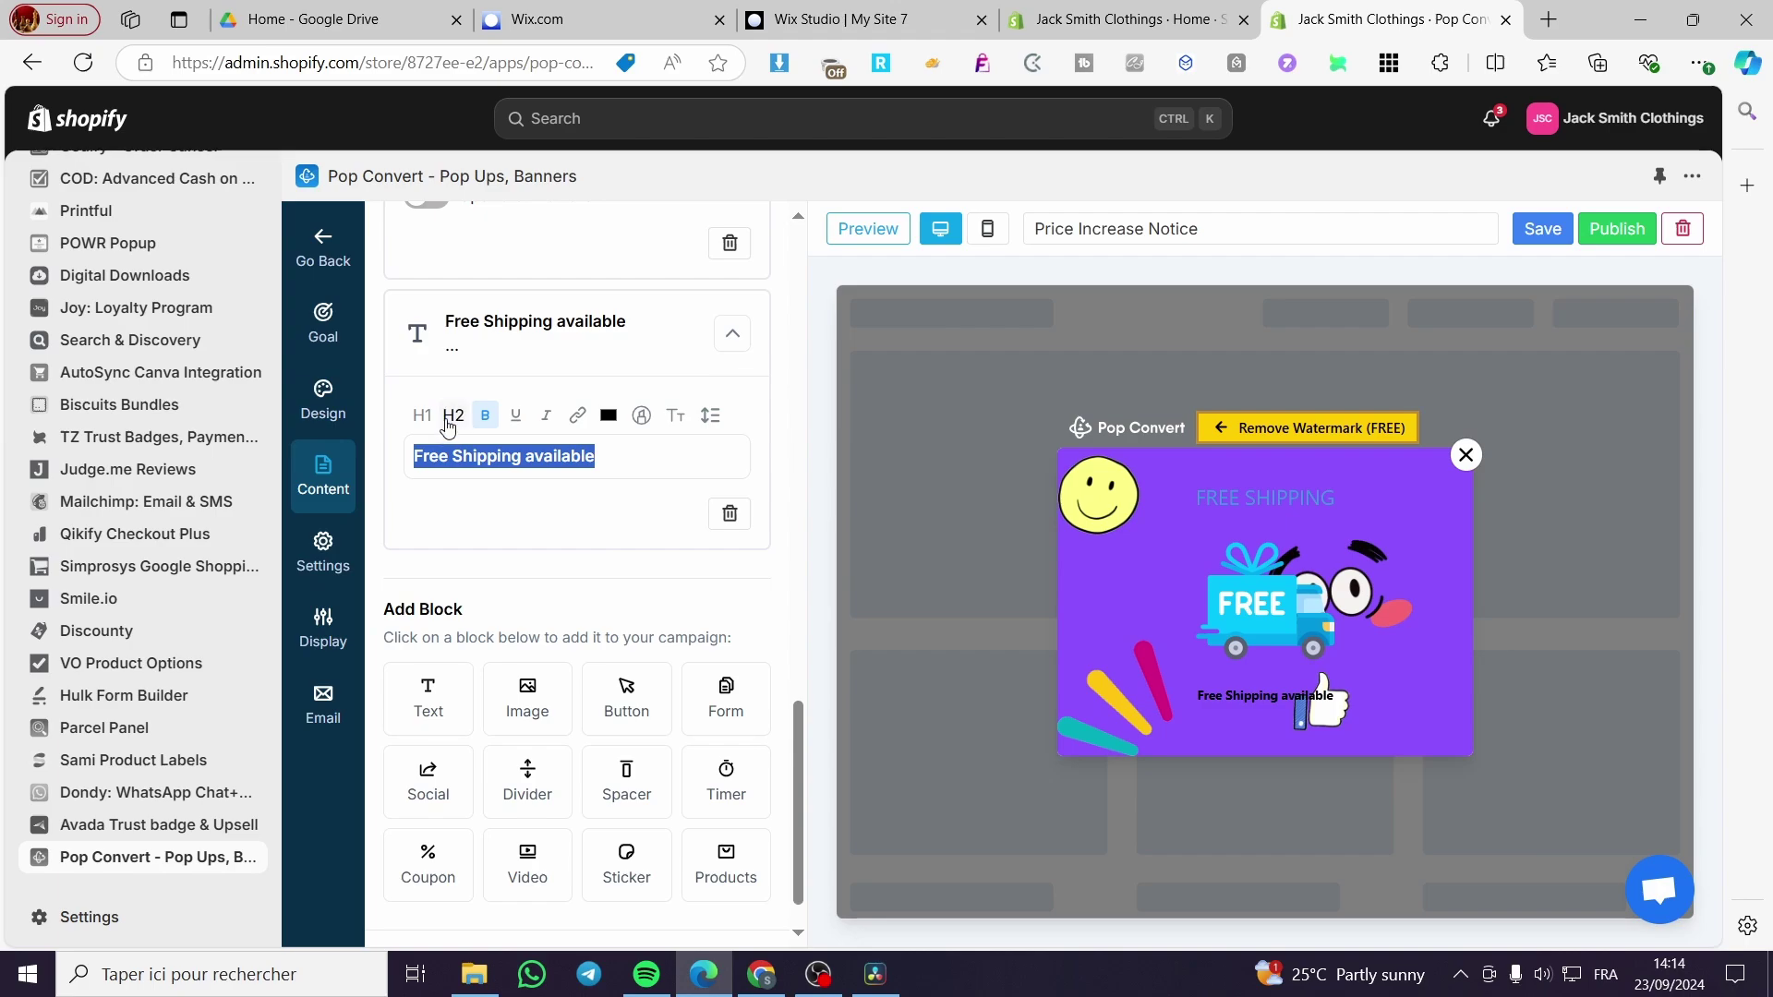
{"action": "left_click", "coordinate": [451, 416]}
{"action": "left_click", "coordinate": [422, 415]}
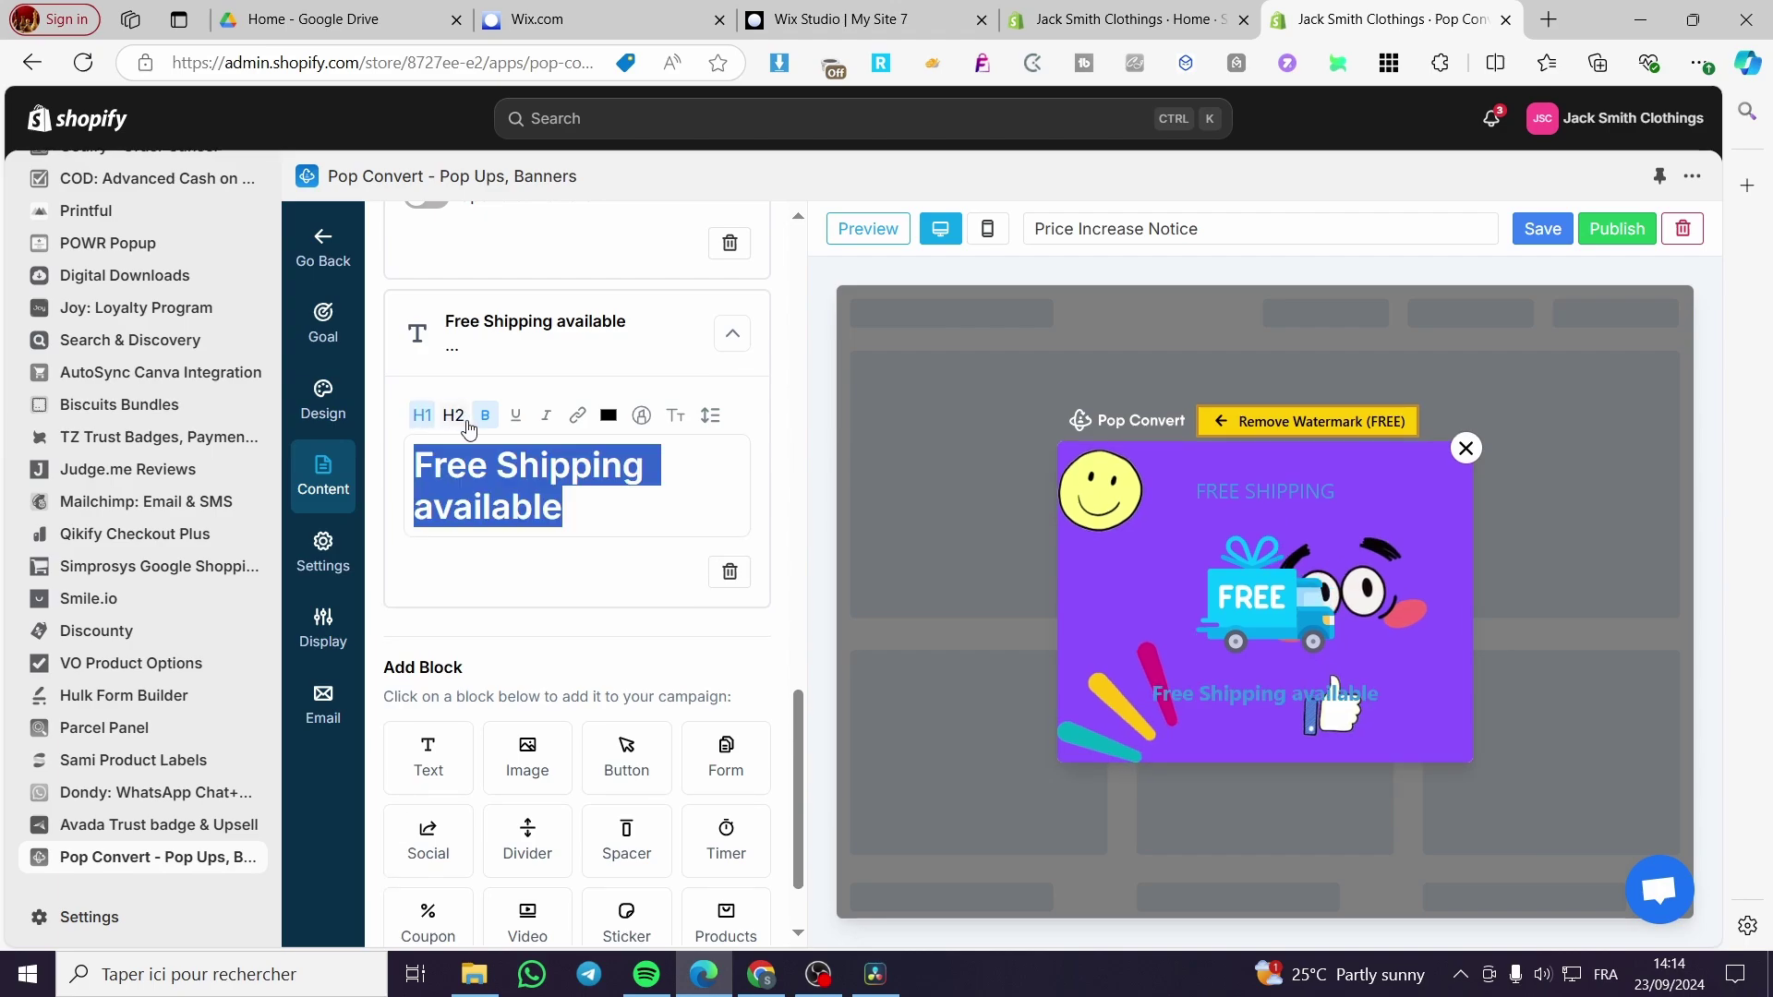
{"action": "left_click", "coordinate": [453, 415]}
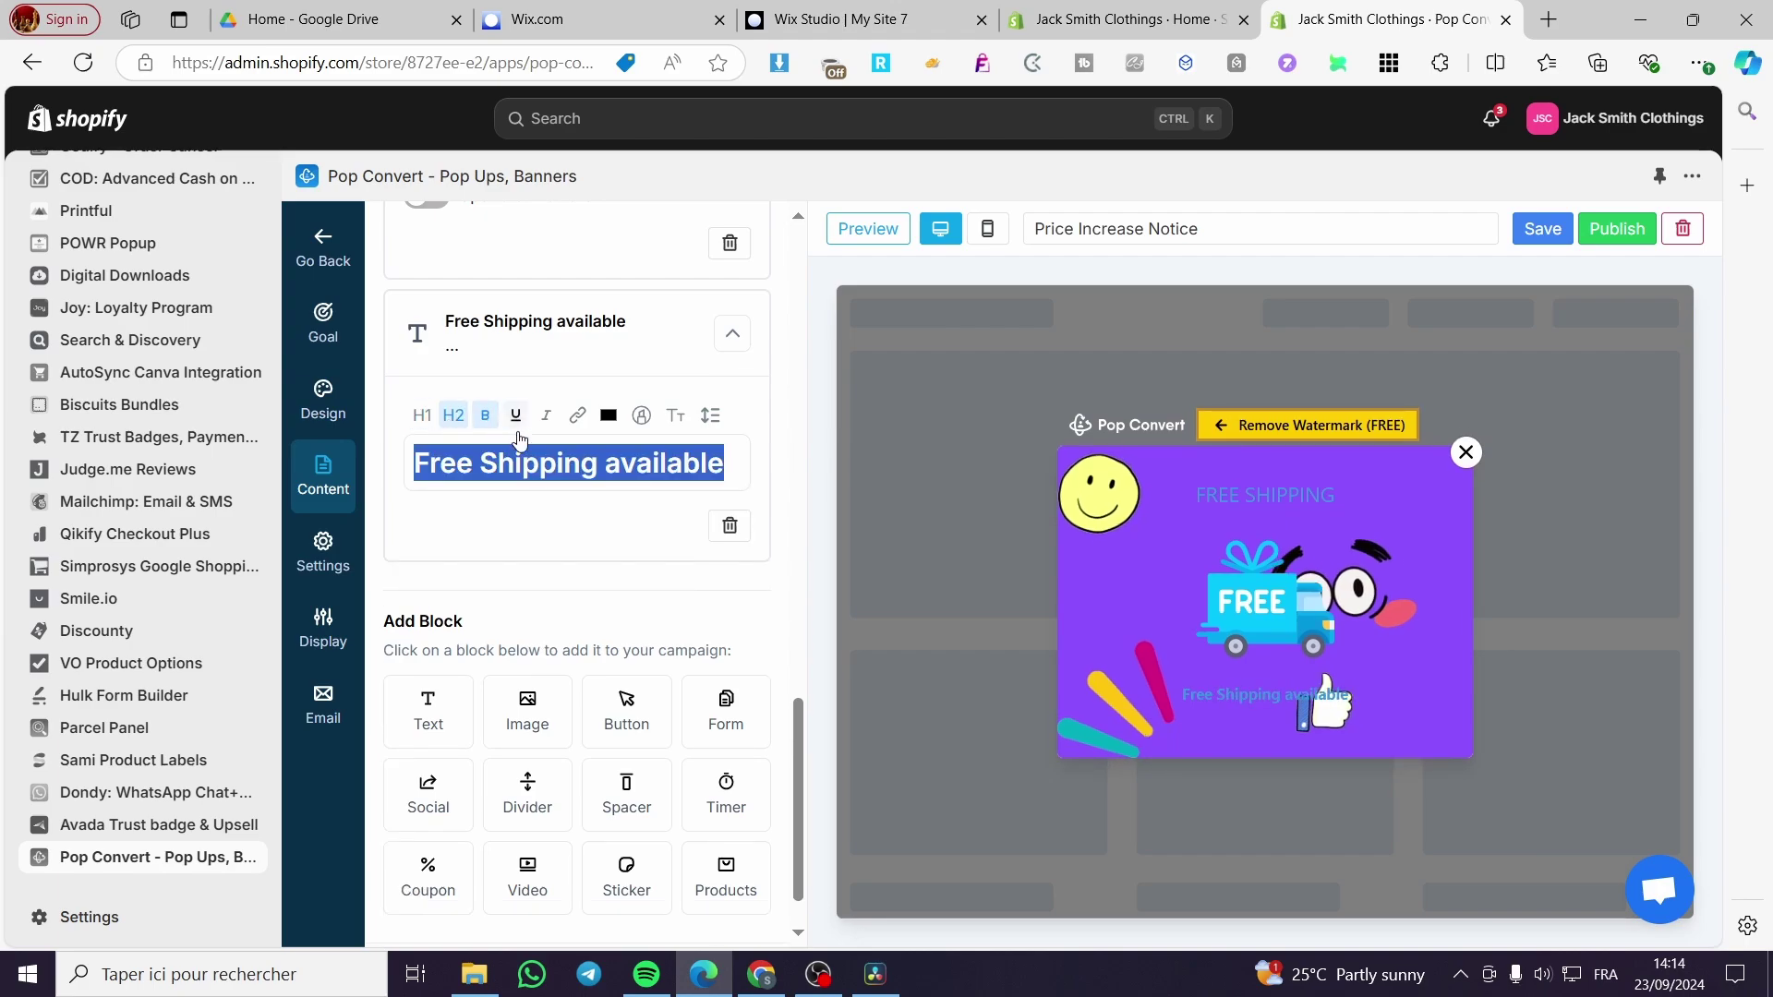
{"action": "left_click", "coordinate": [453, 416]}
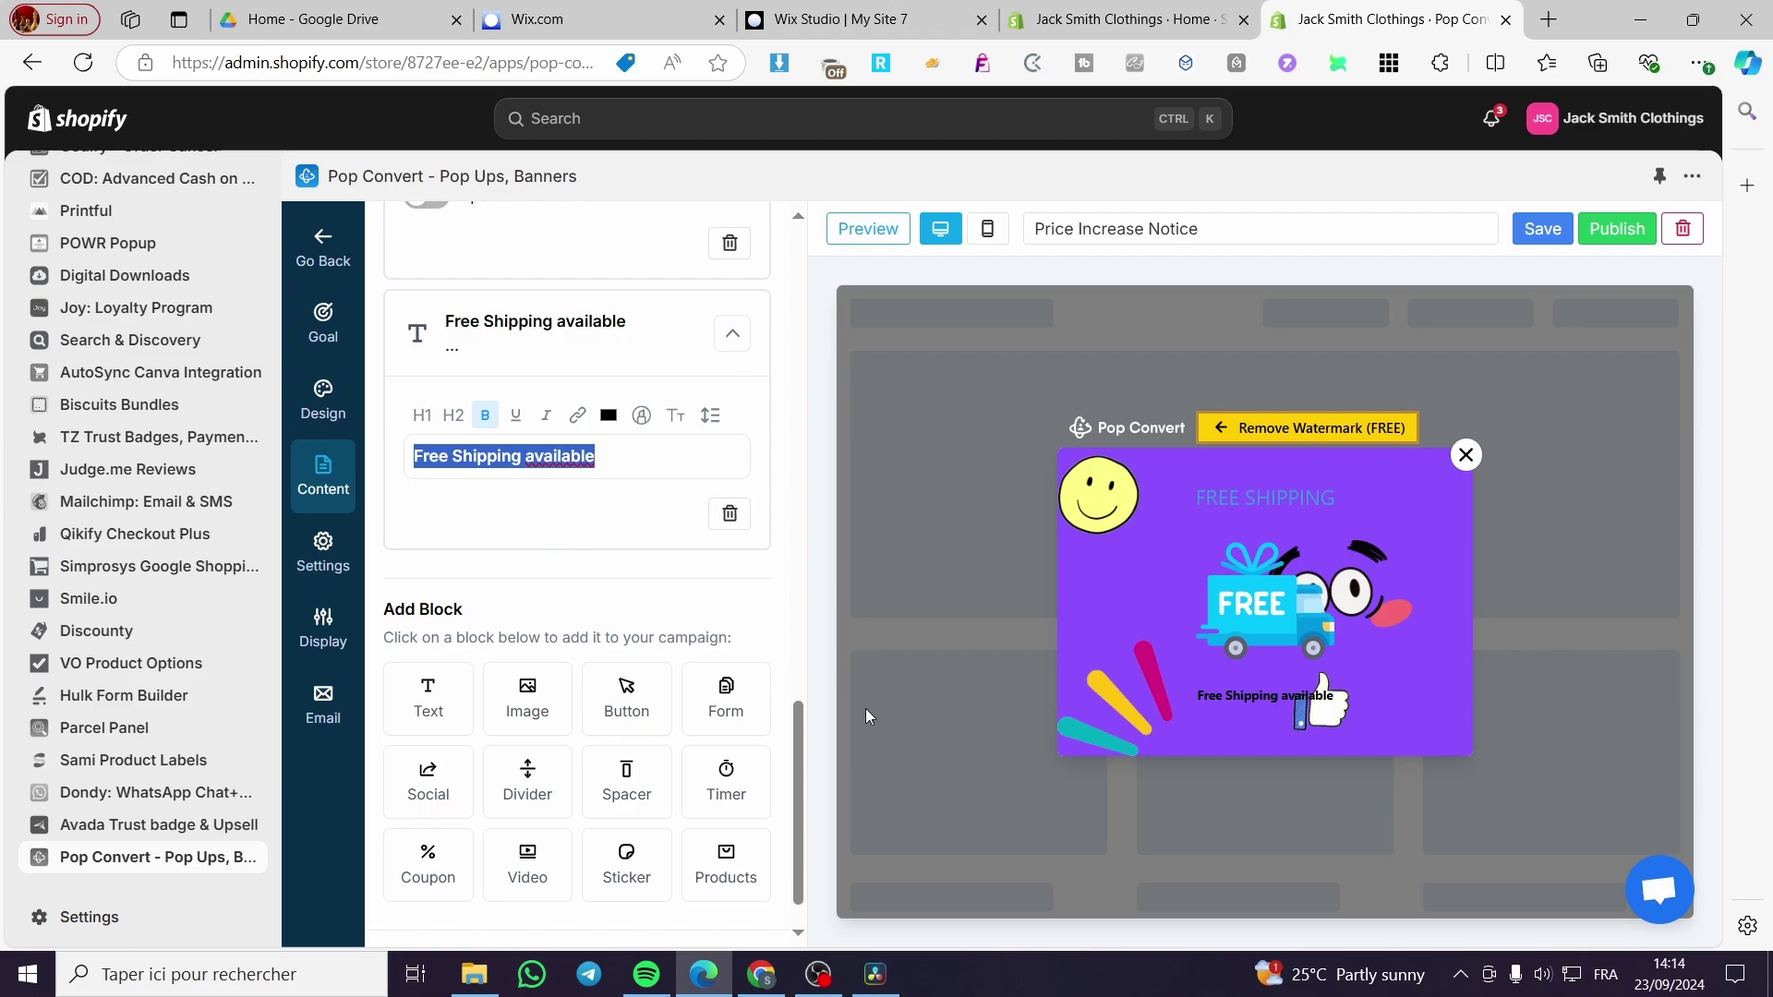
{"action": "left_click", "coordinate": [674, 575]}
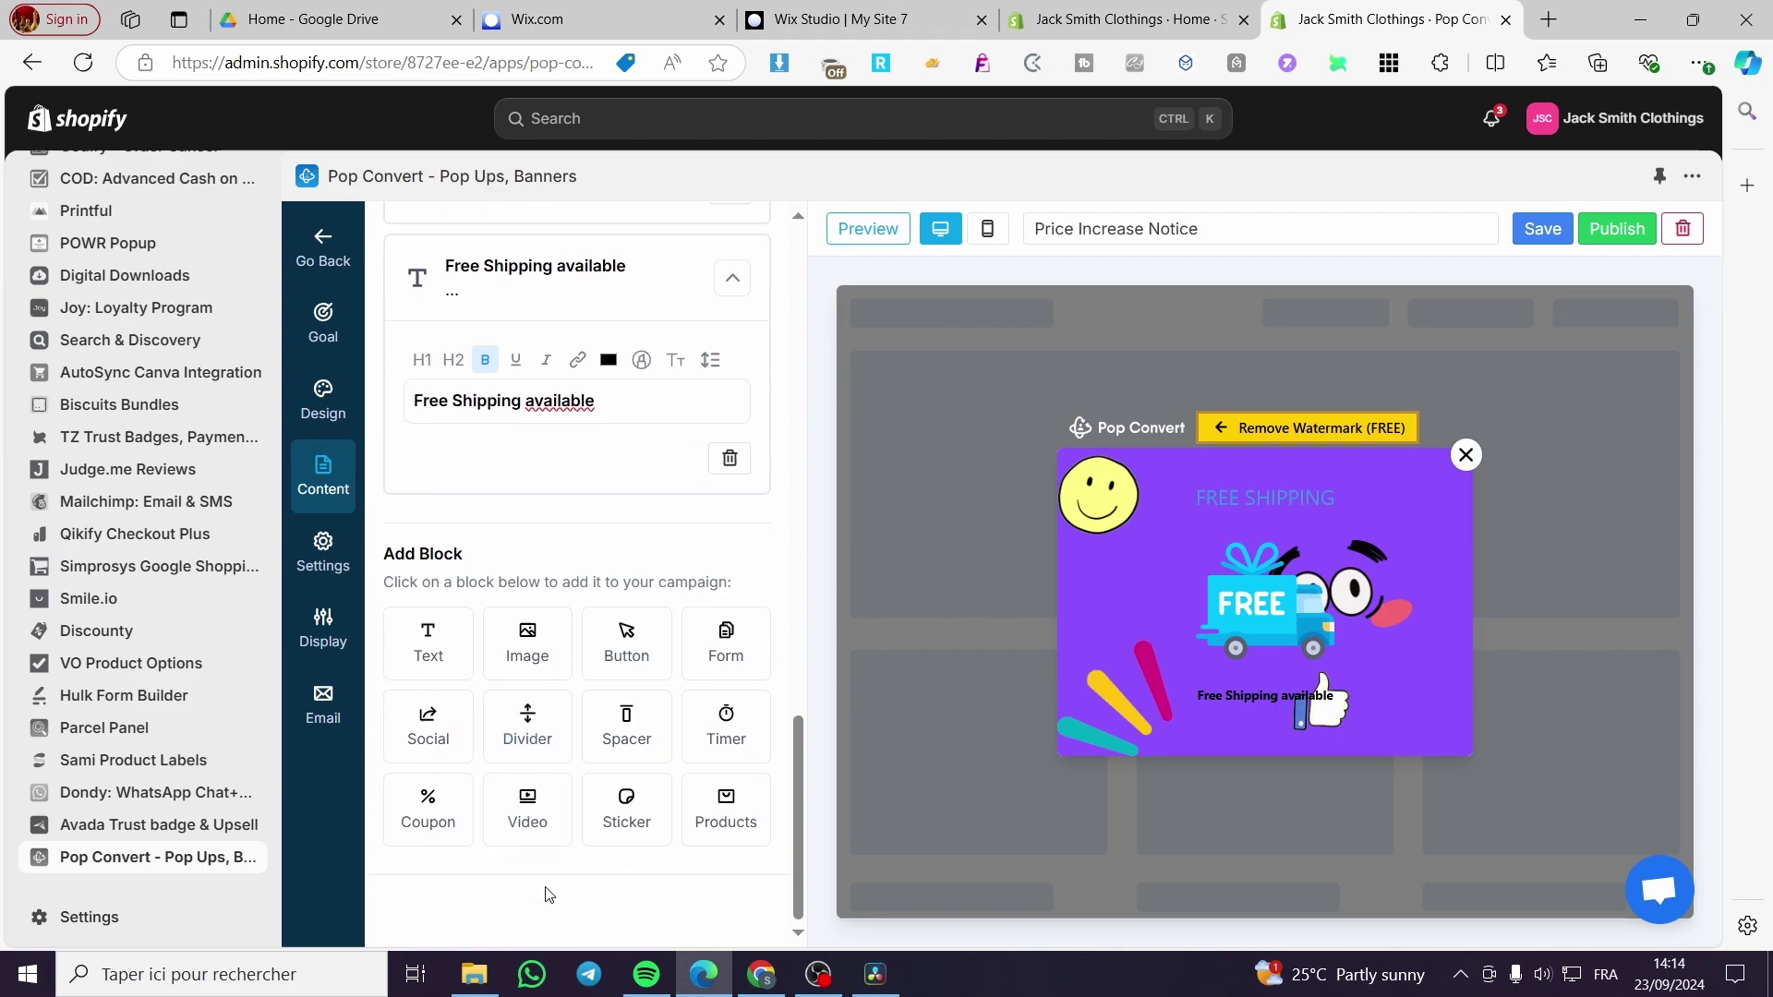
{"action": "scroll", "coordinate": [546, 894], "scroll_direction": "down", "scroll_amount": 1}
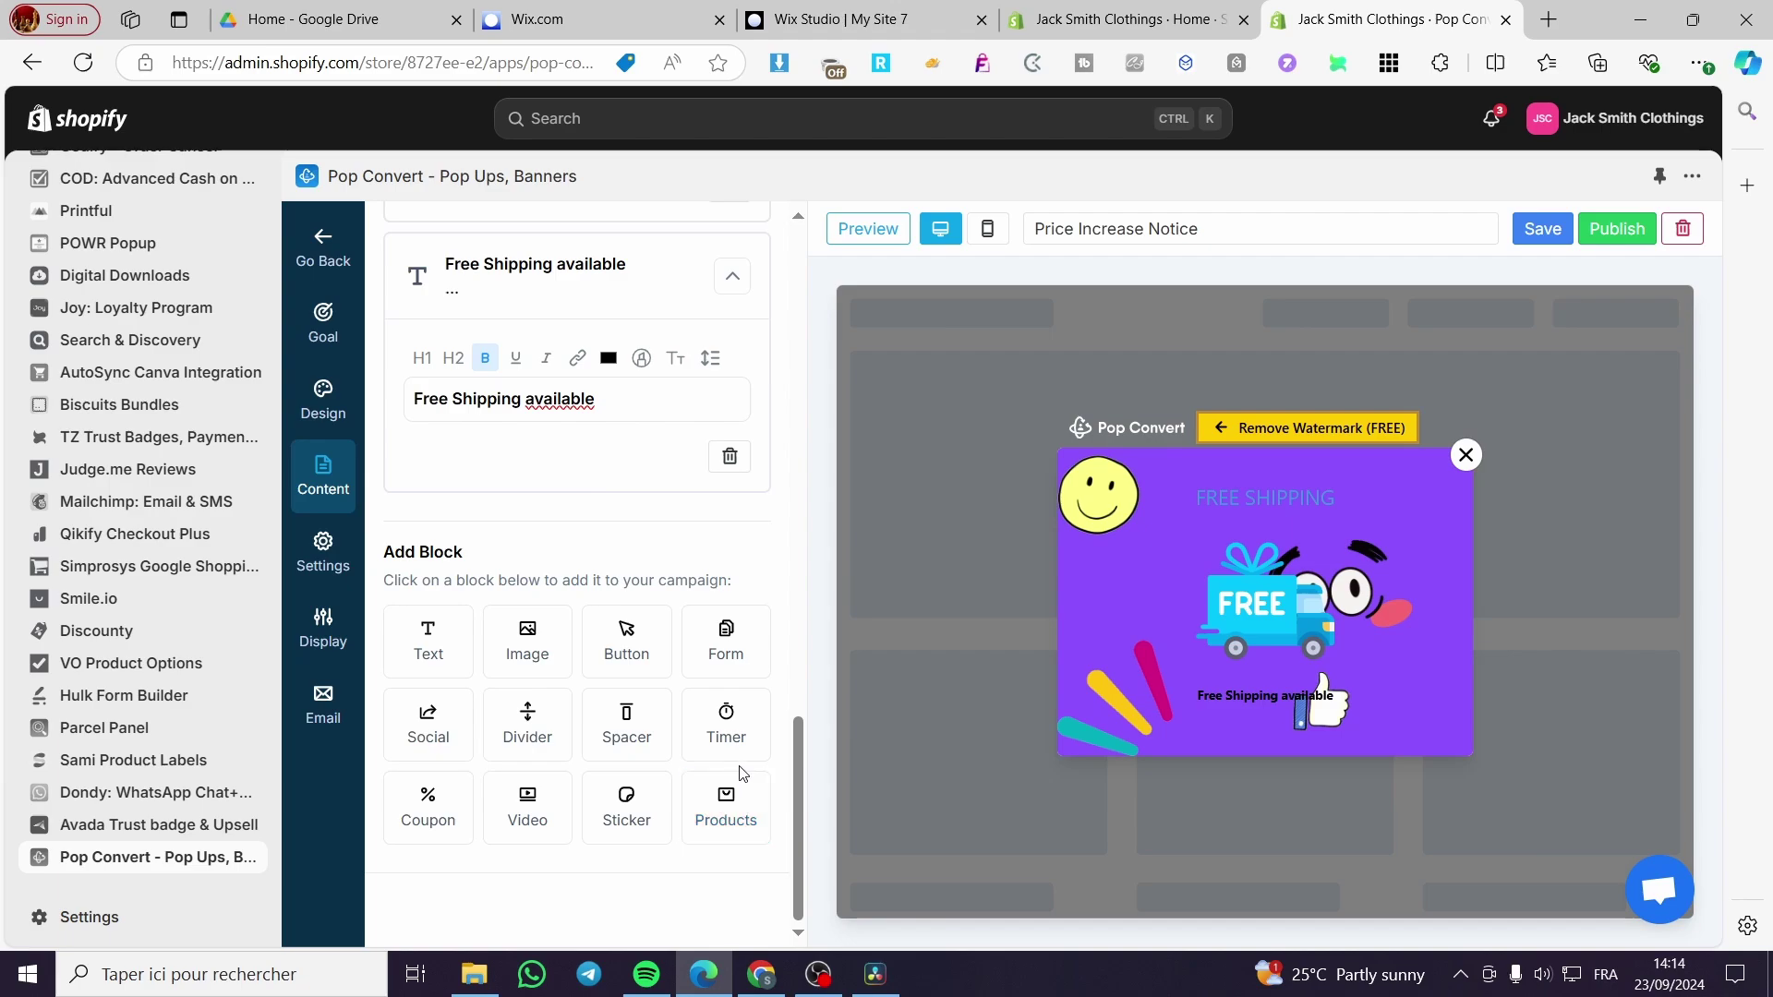
- Add a countdown timer block and a coupon block to the free-shipping popup
{"action": "double_click", "coordinate": [726, 737]}
{"action": "left_click", "coordinate": [726, 720]}
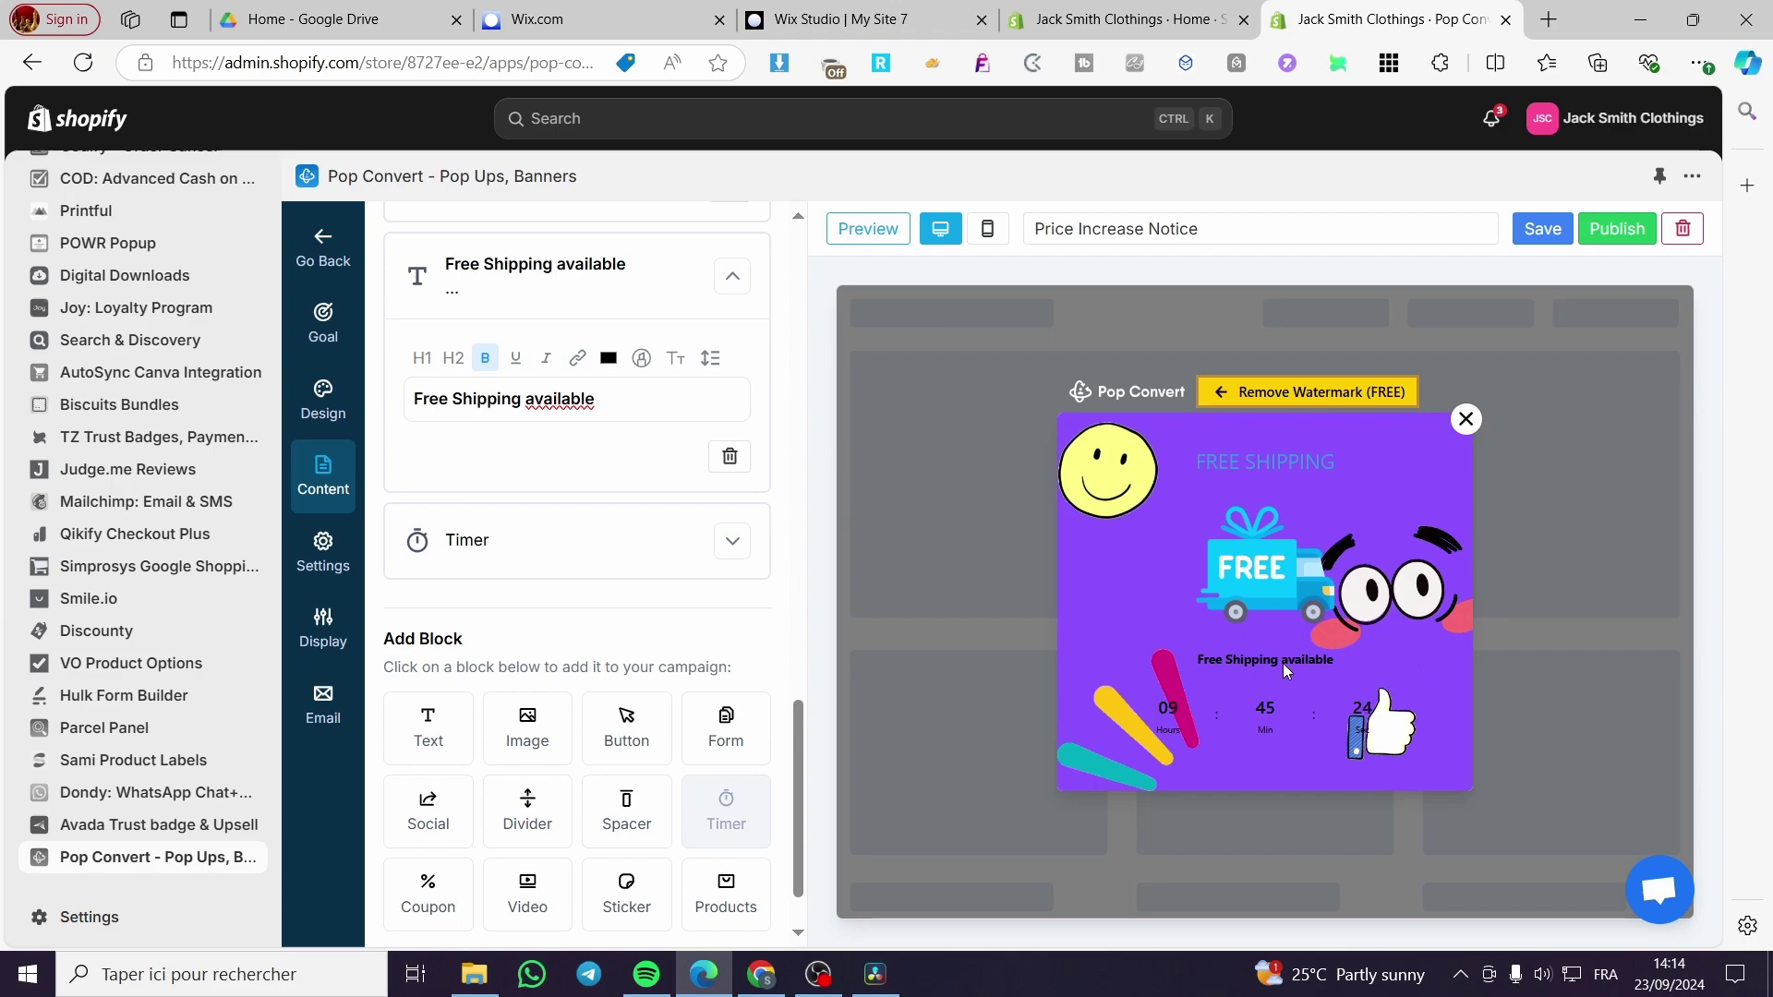
{"action": "scroll", "coordinate": [724, 795], "scroll_direction": "down", "scroll_amount": 1}
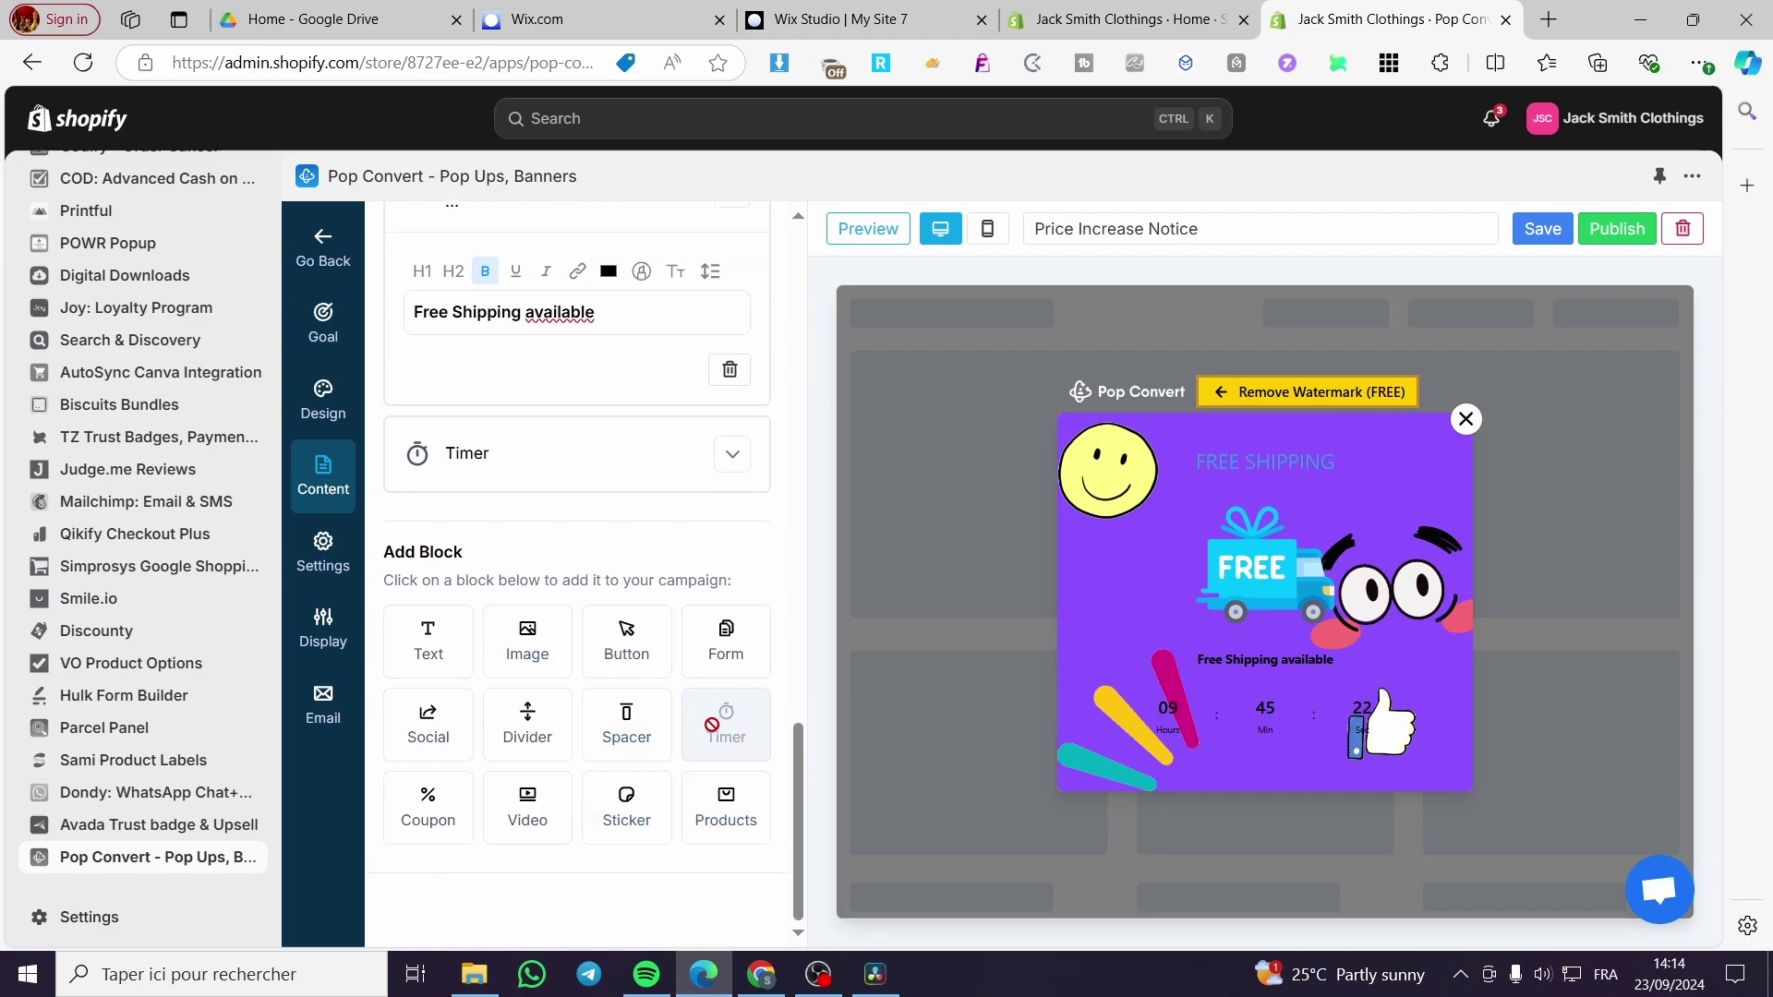
{"action": "left_click", "coordinate": [440, 806]}
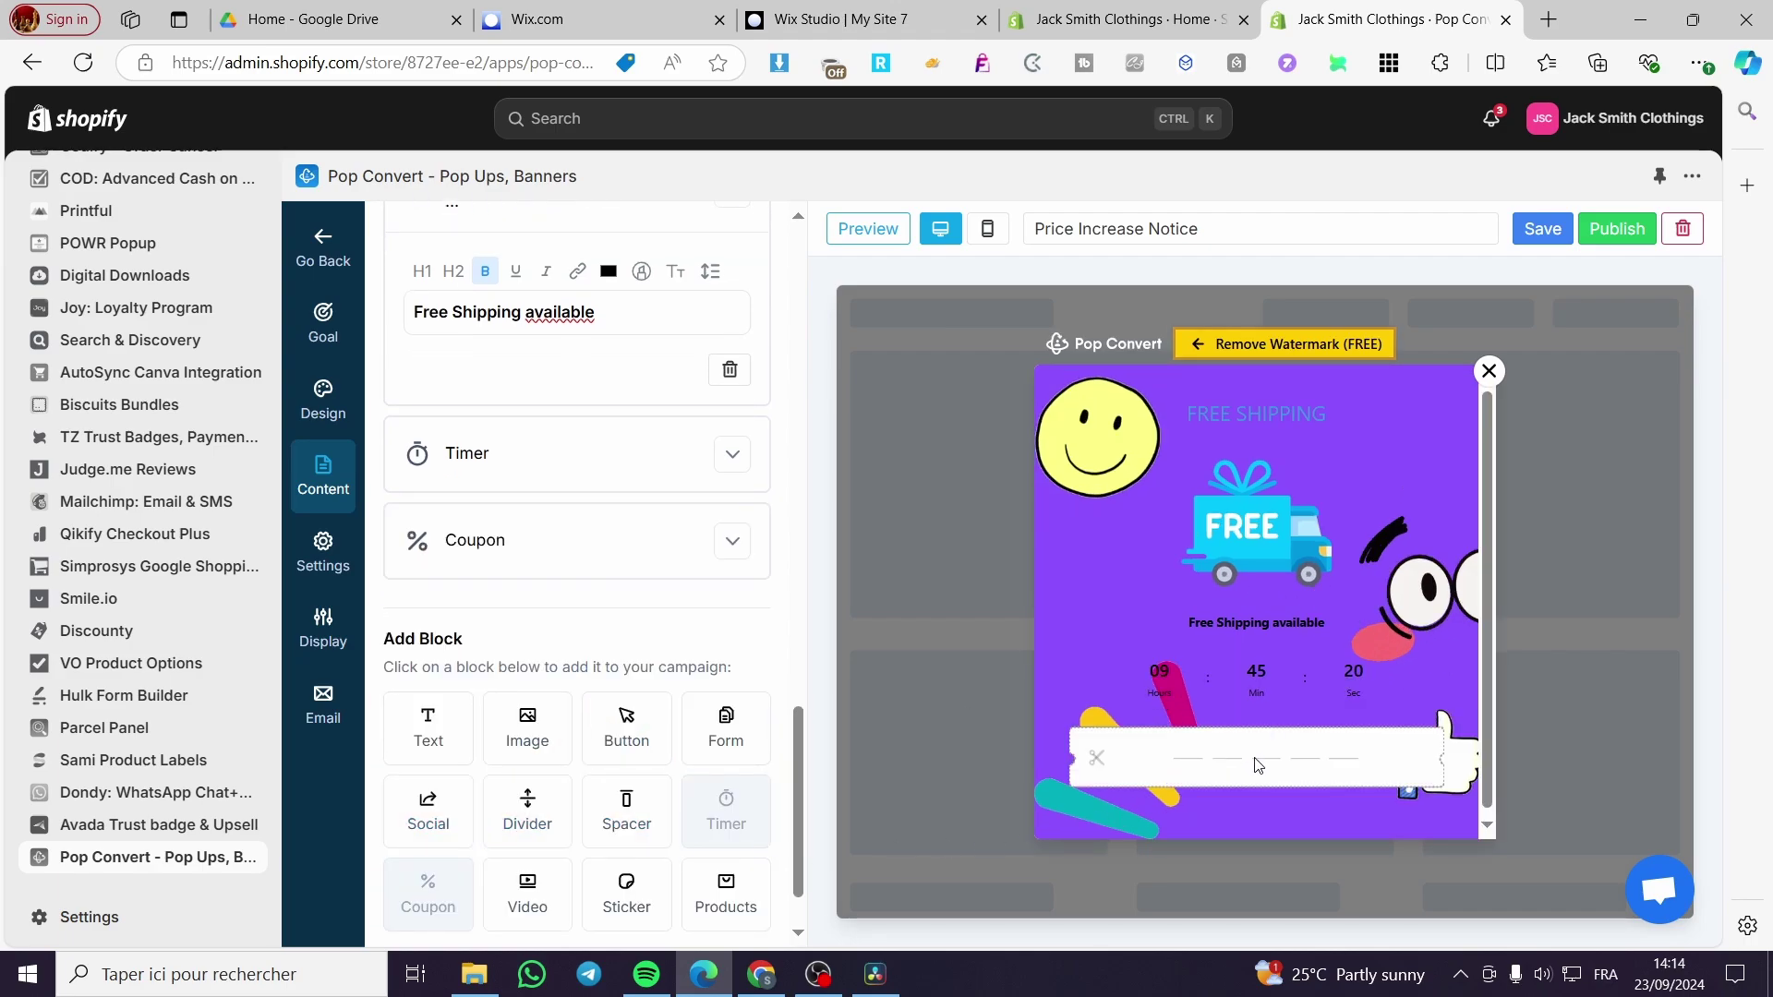
{"action": "scroll", "coordinate": [626, 792], "scroll_direction": "down", "scroll_amount": 1}
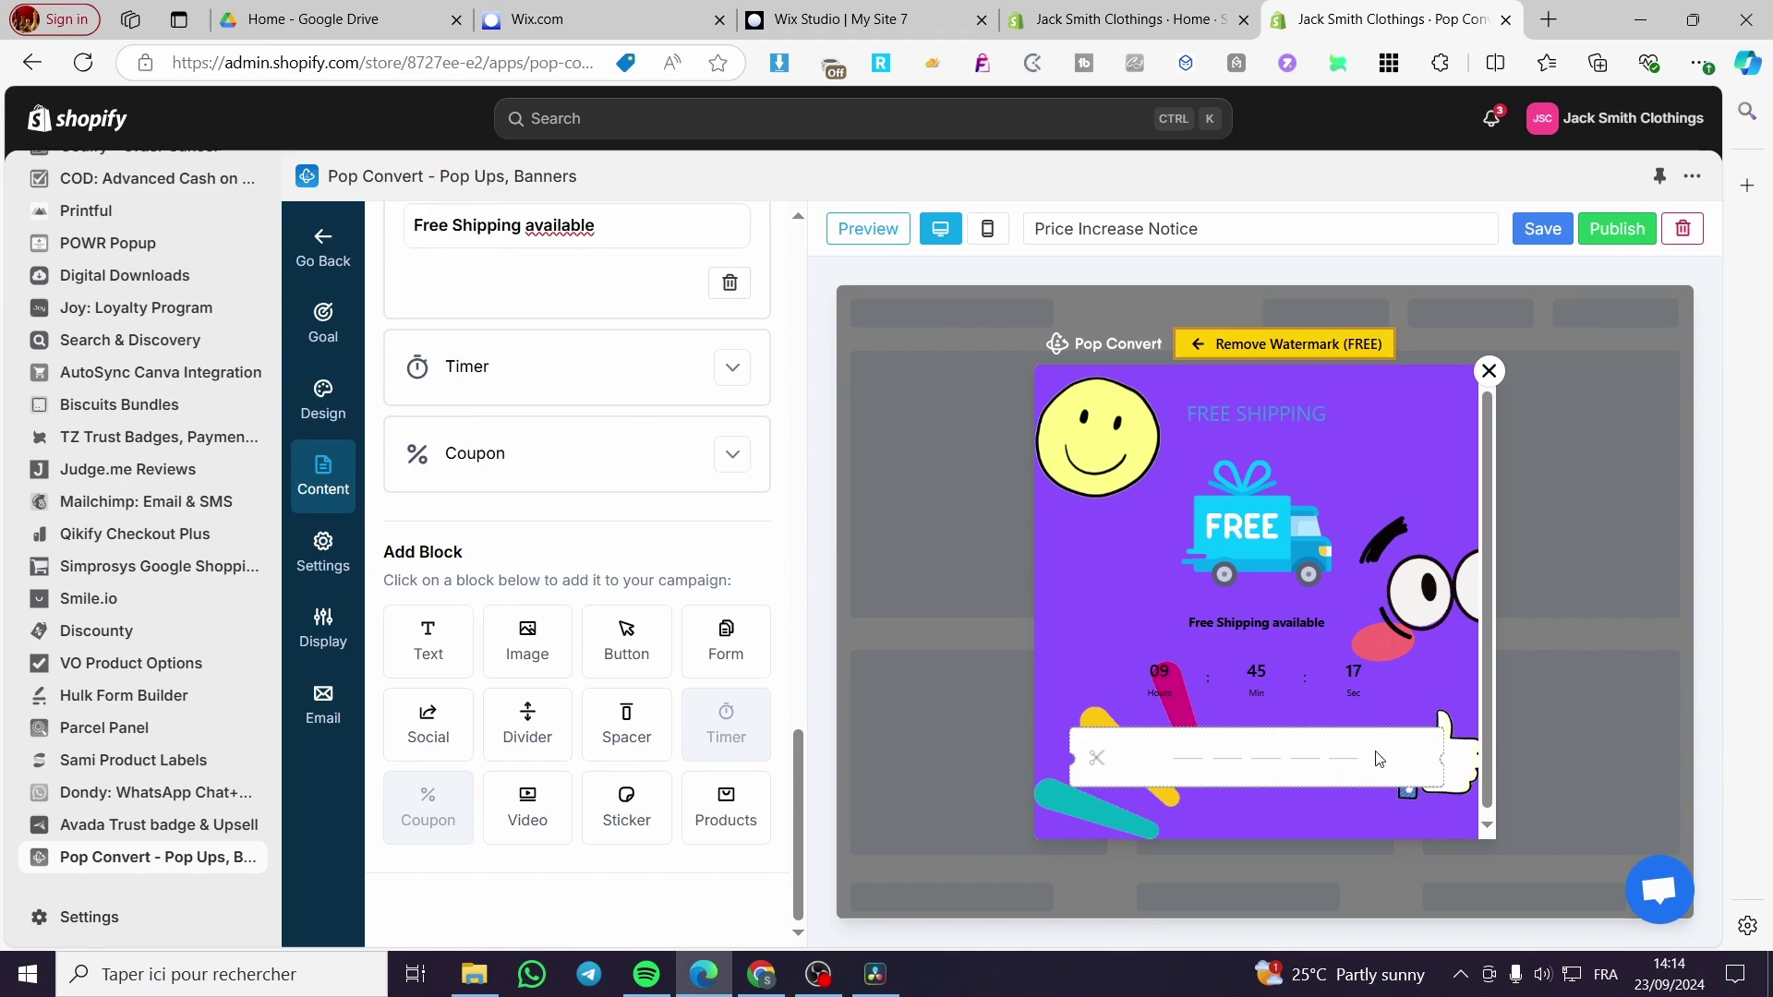
{"action": "left_click", "coordinate": [322, 560]}
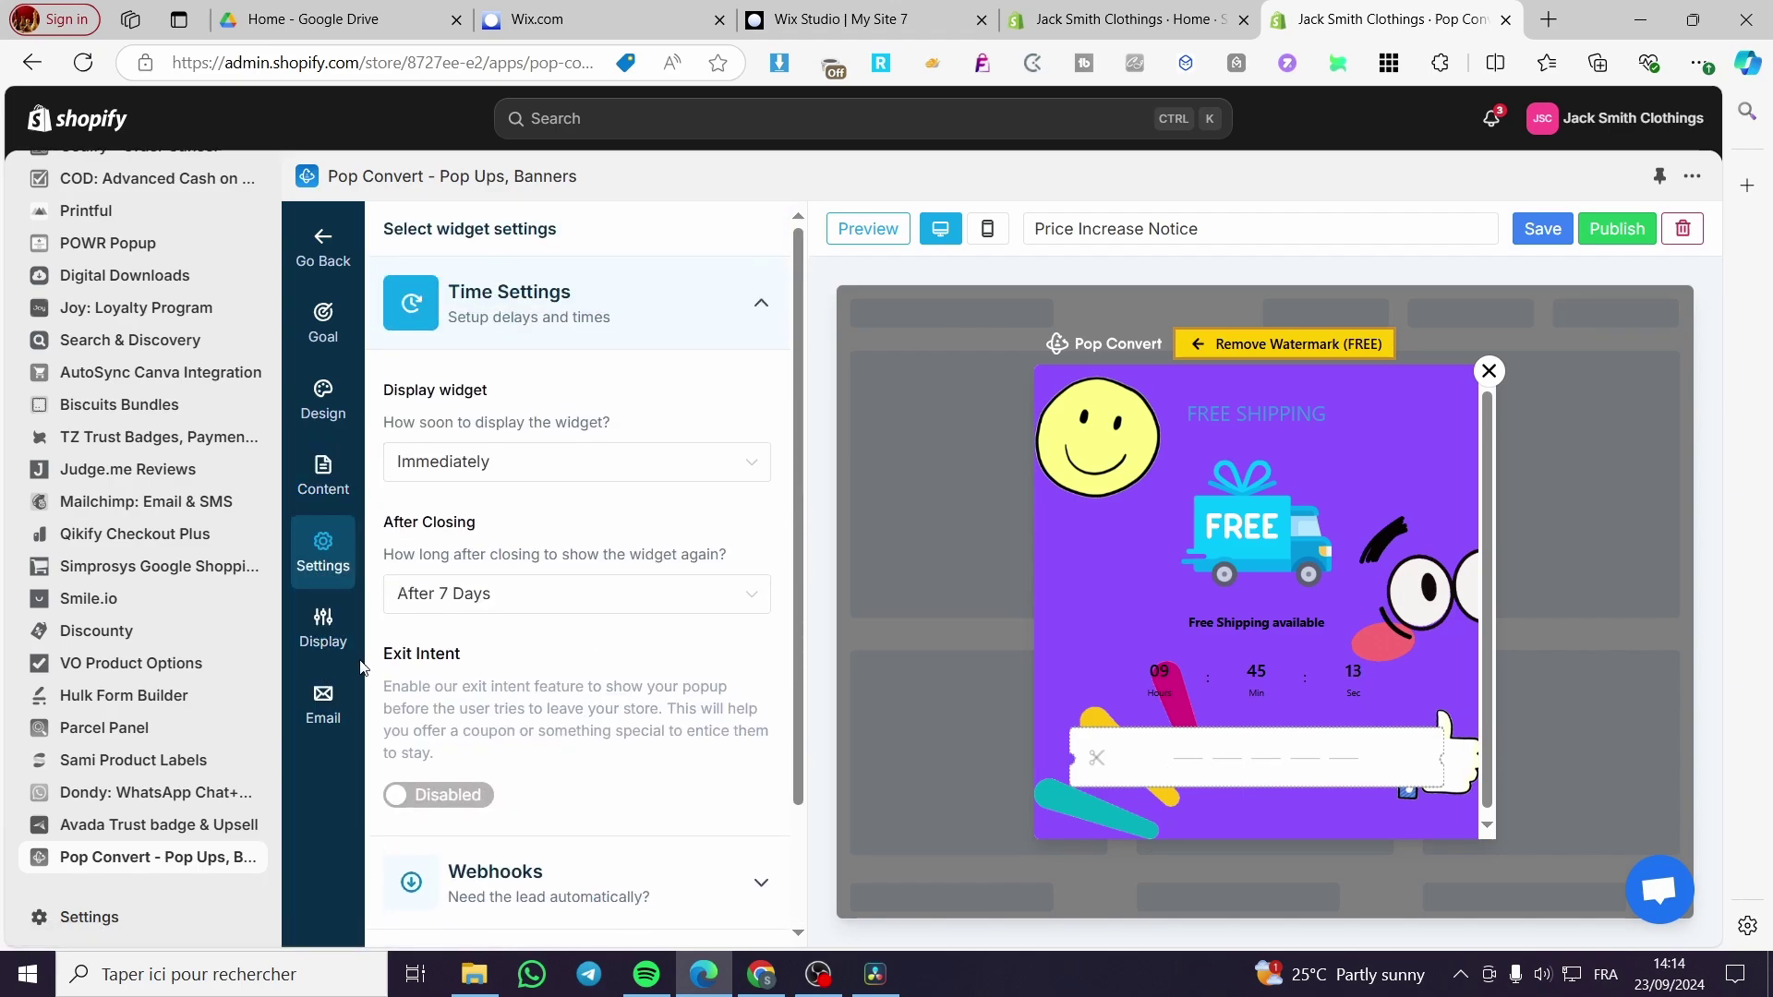
- Review the Display Pages and Display Schedule rules, trying the start-date and date-range options
{"action": "left_click", "coordinate": [322, 628]}
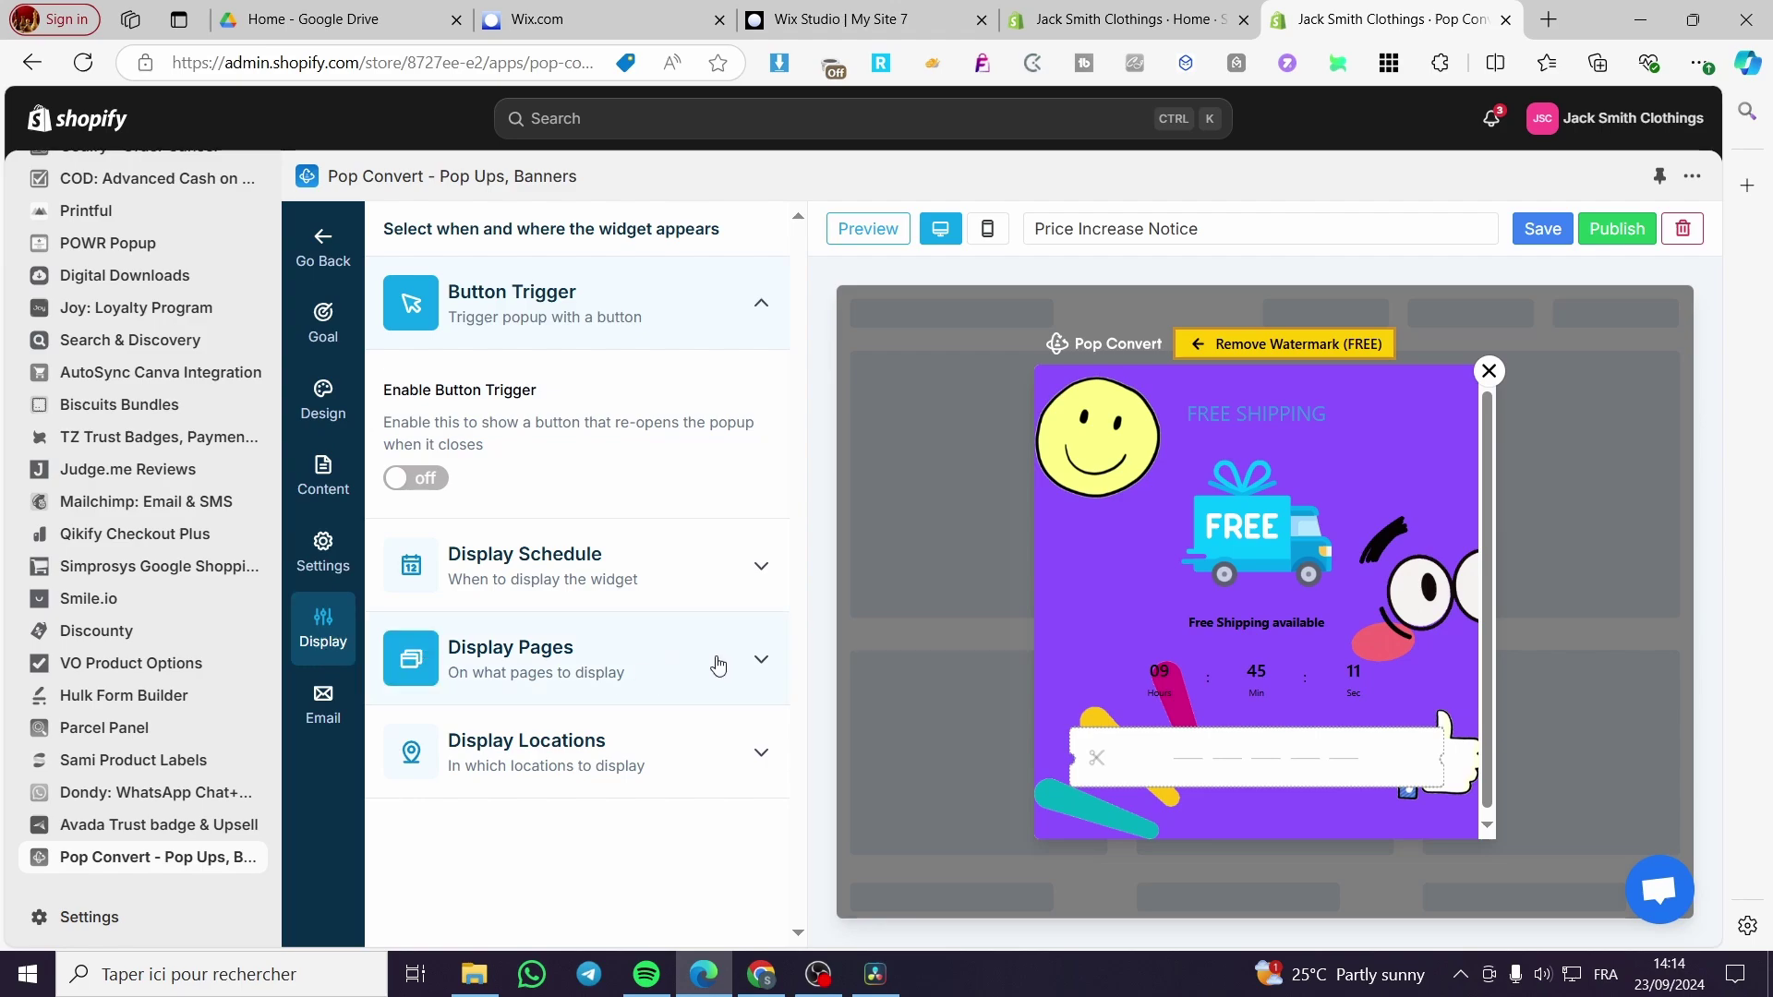
{"action": "left_click", "coordinate": [769, 667]}
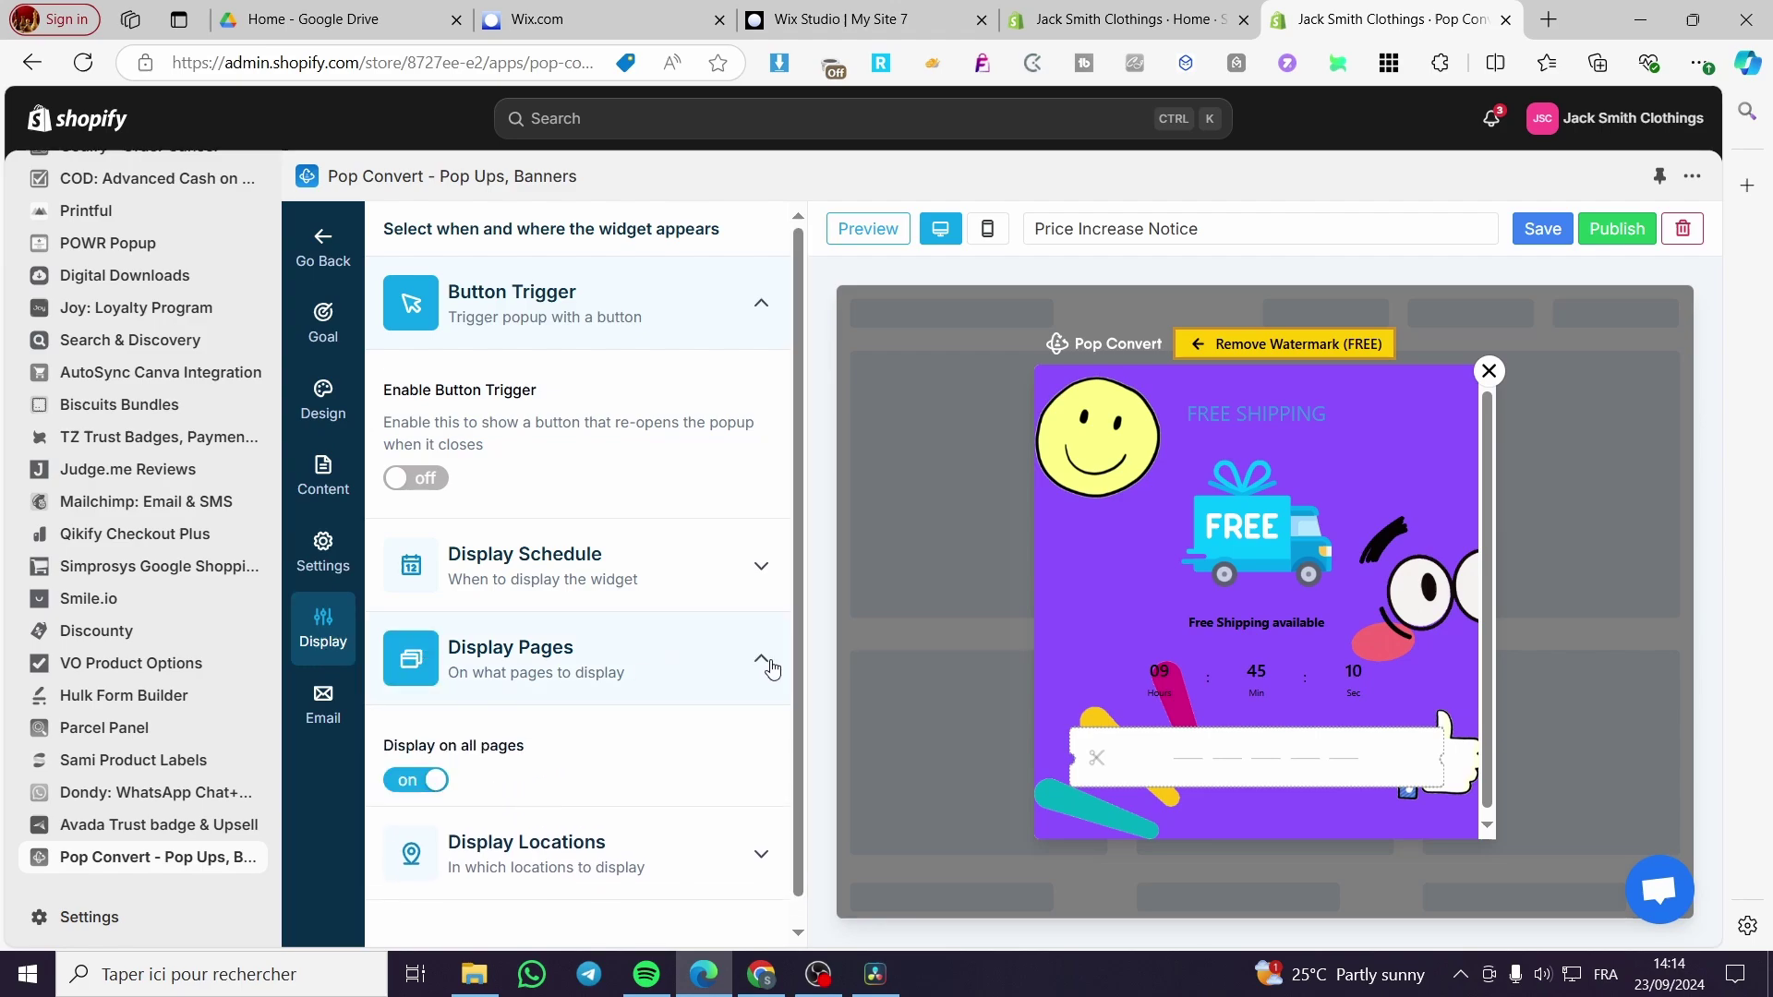
{"action": "left_click", "coordinate": [770, 582]}
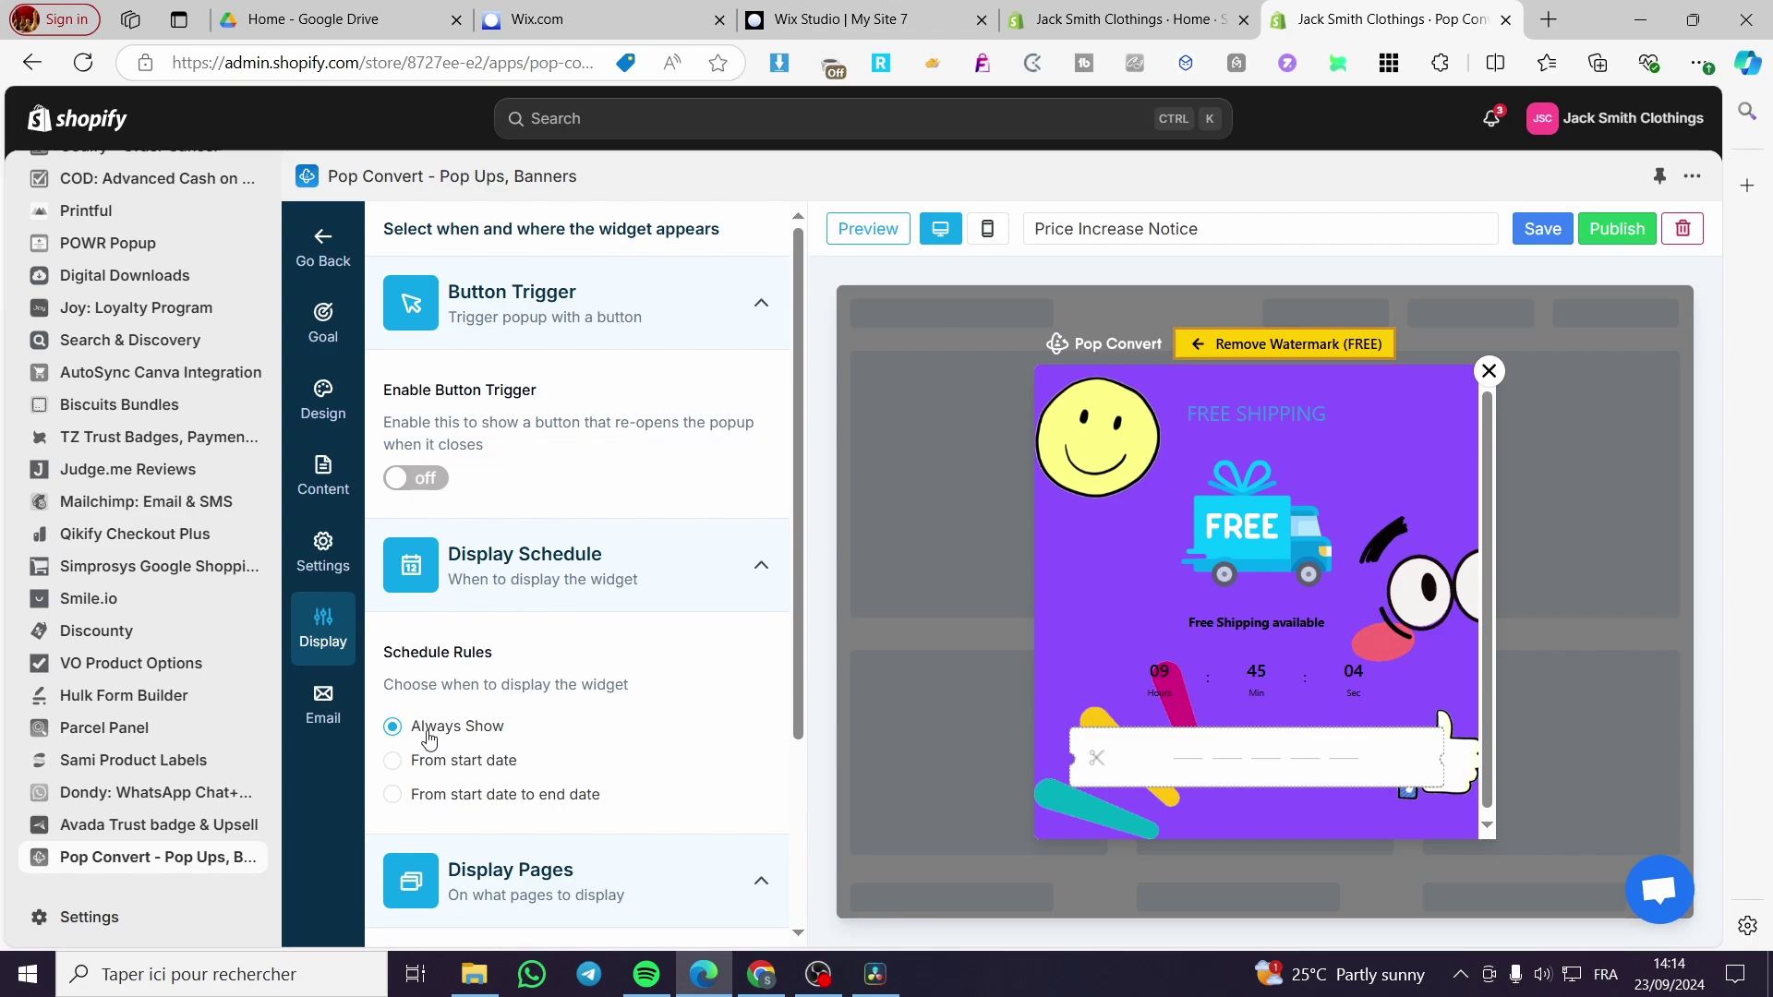
{"action": "left_click", "coordinate": [431, 766]}
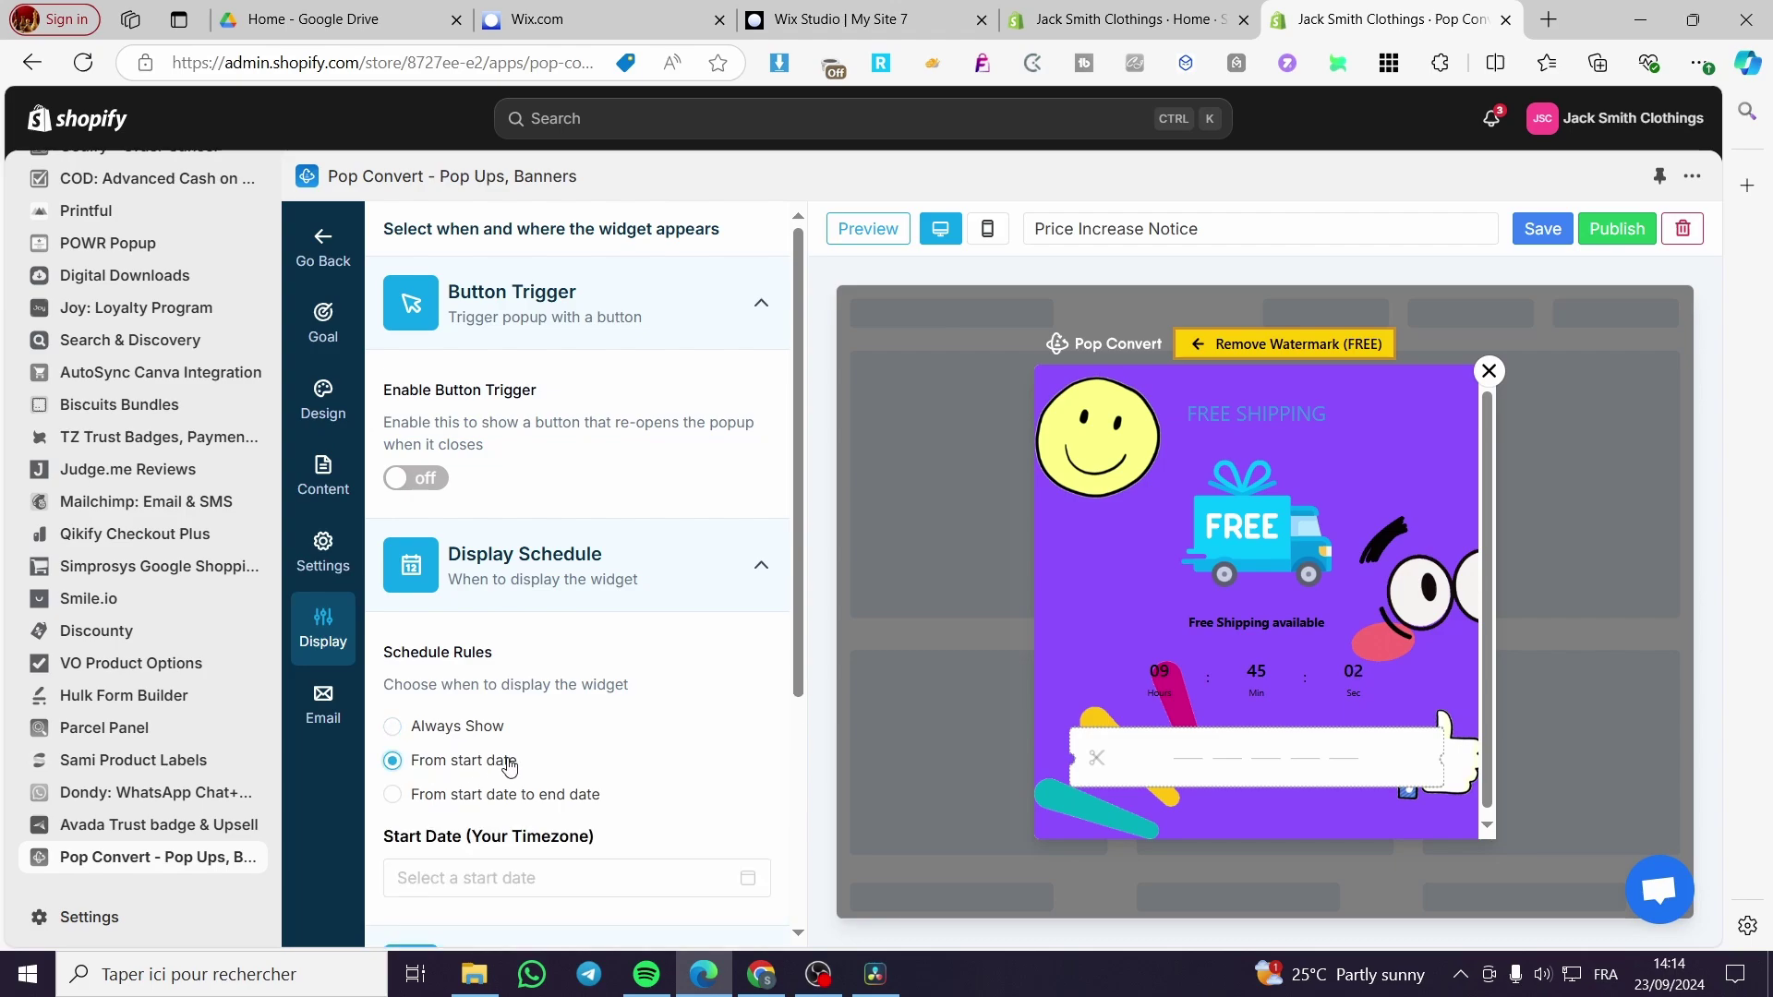
{"action": "left_click", "coordinate": [468, 794]}
- Set the schedule back to Always Show and save the Price Increase Notice campaign
{"action": "left_click", "coordinate": [477, 732]}
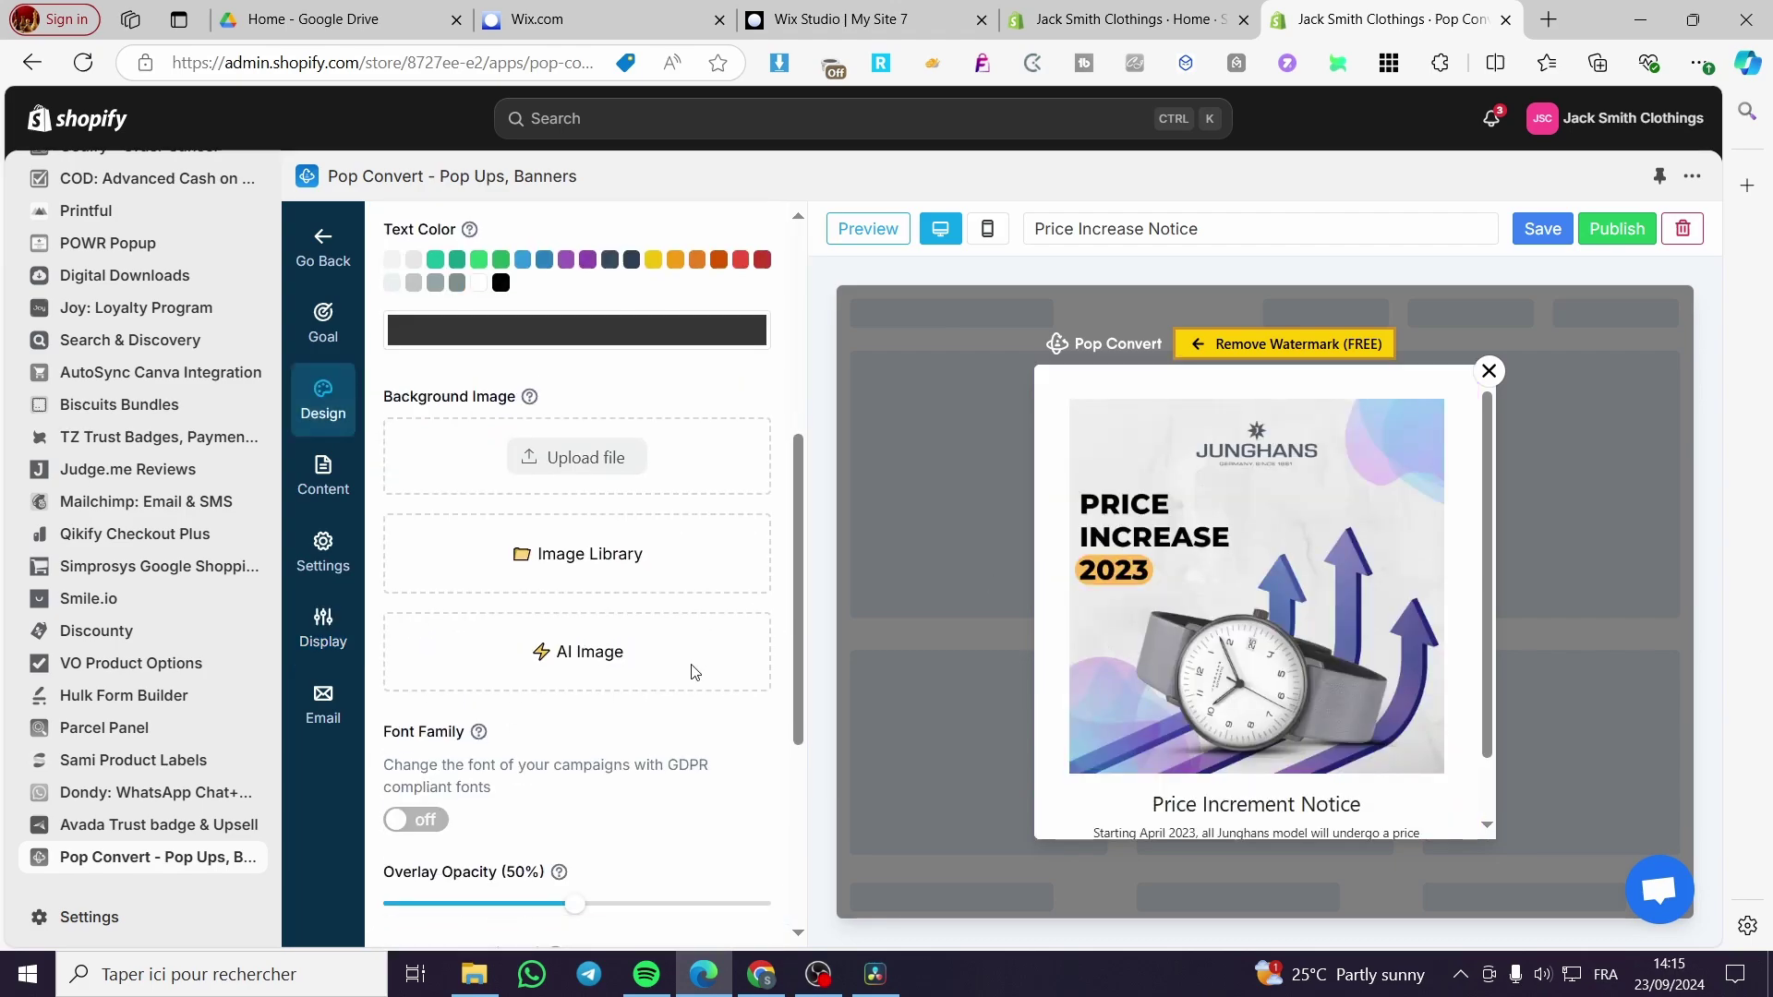
{"action": "scroll", "coordinate": [693, 673], "scroll_direction": "down", "scroll_amount": 5}
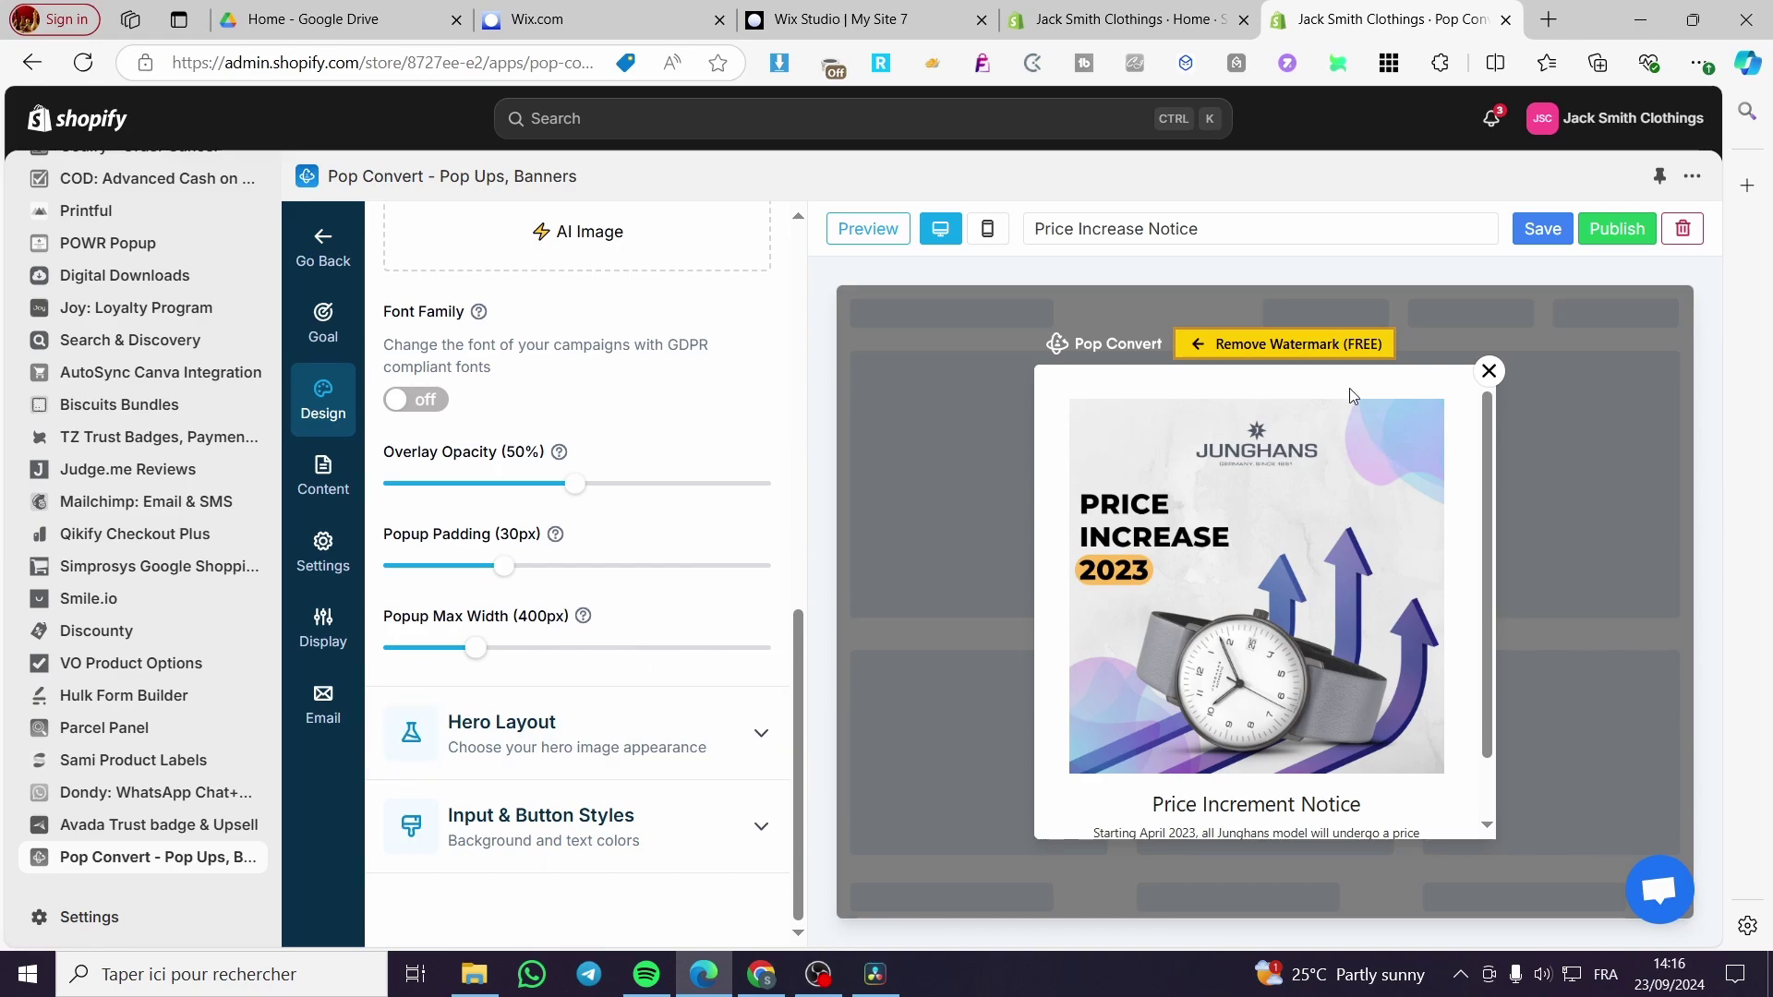
{"action": "left_click", "coordinate": [1544, 231]}
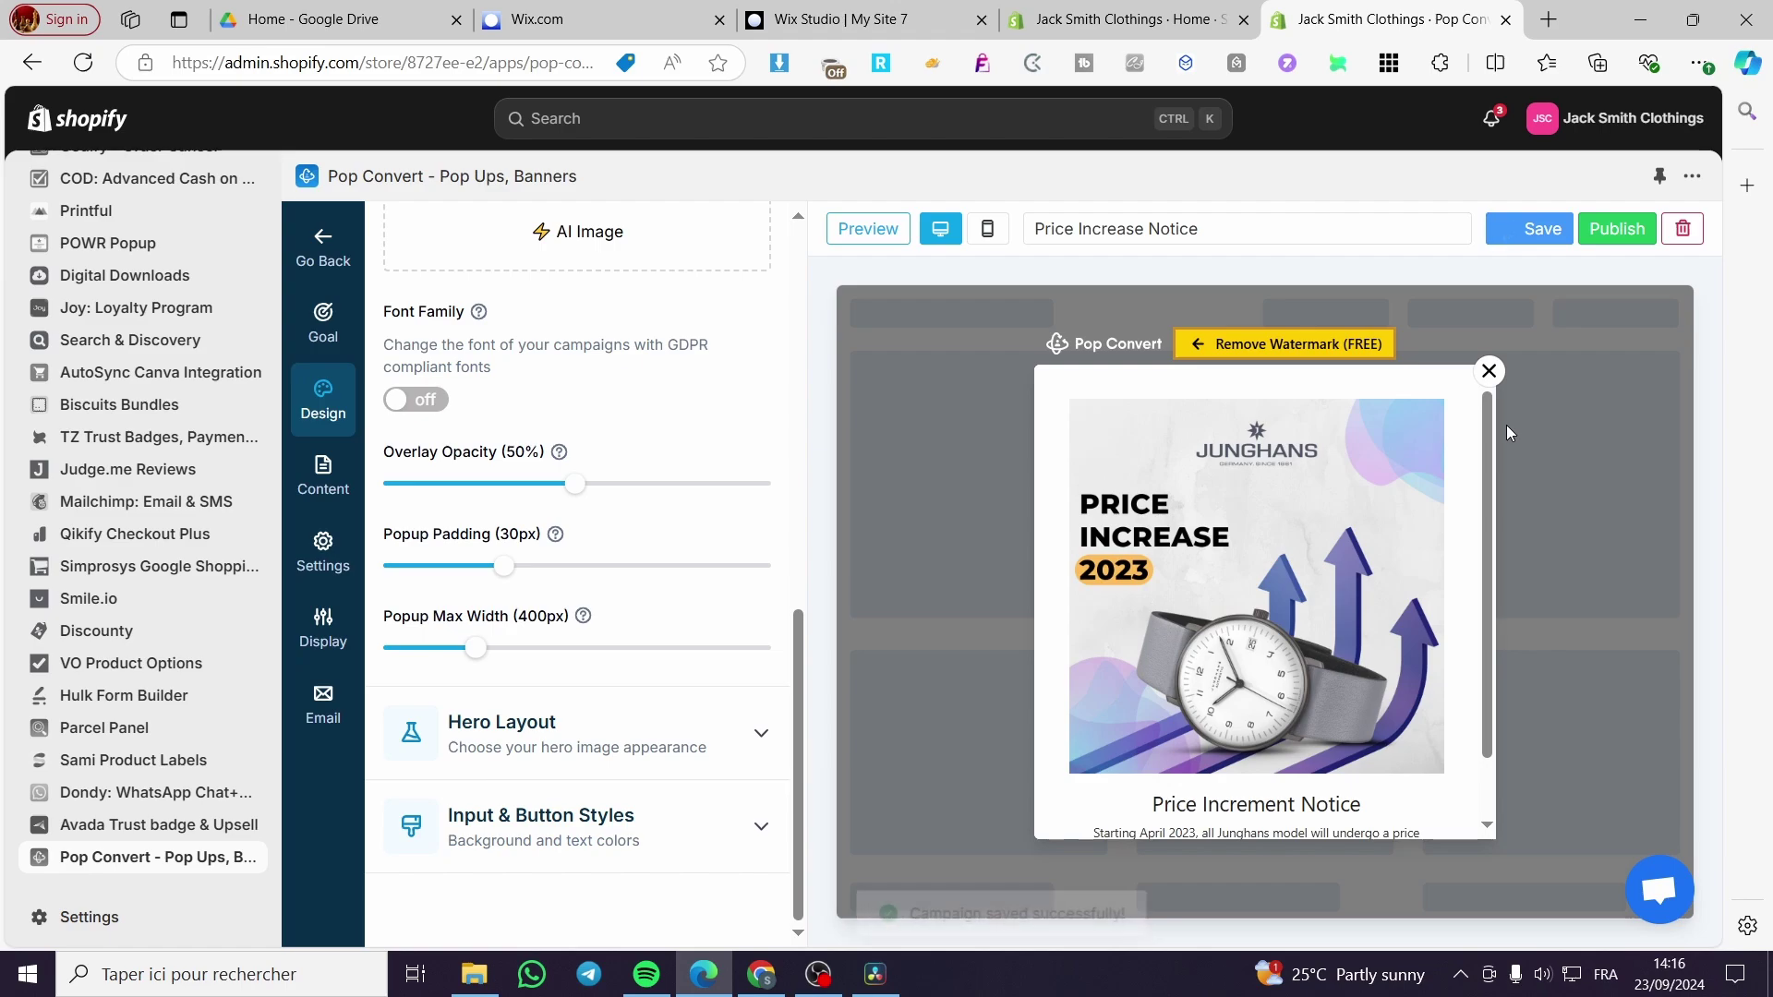
- Check the popup in mobile and desktop previews, then publish the campaign
{"action": "left_click", "coordinate": [987, 229]}
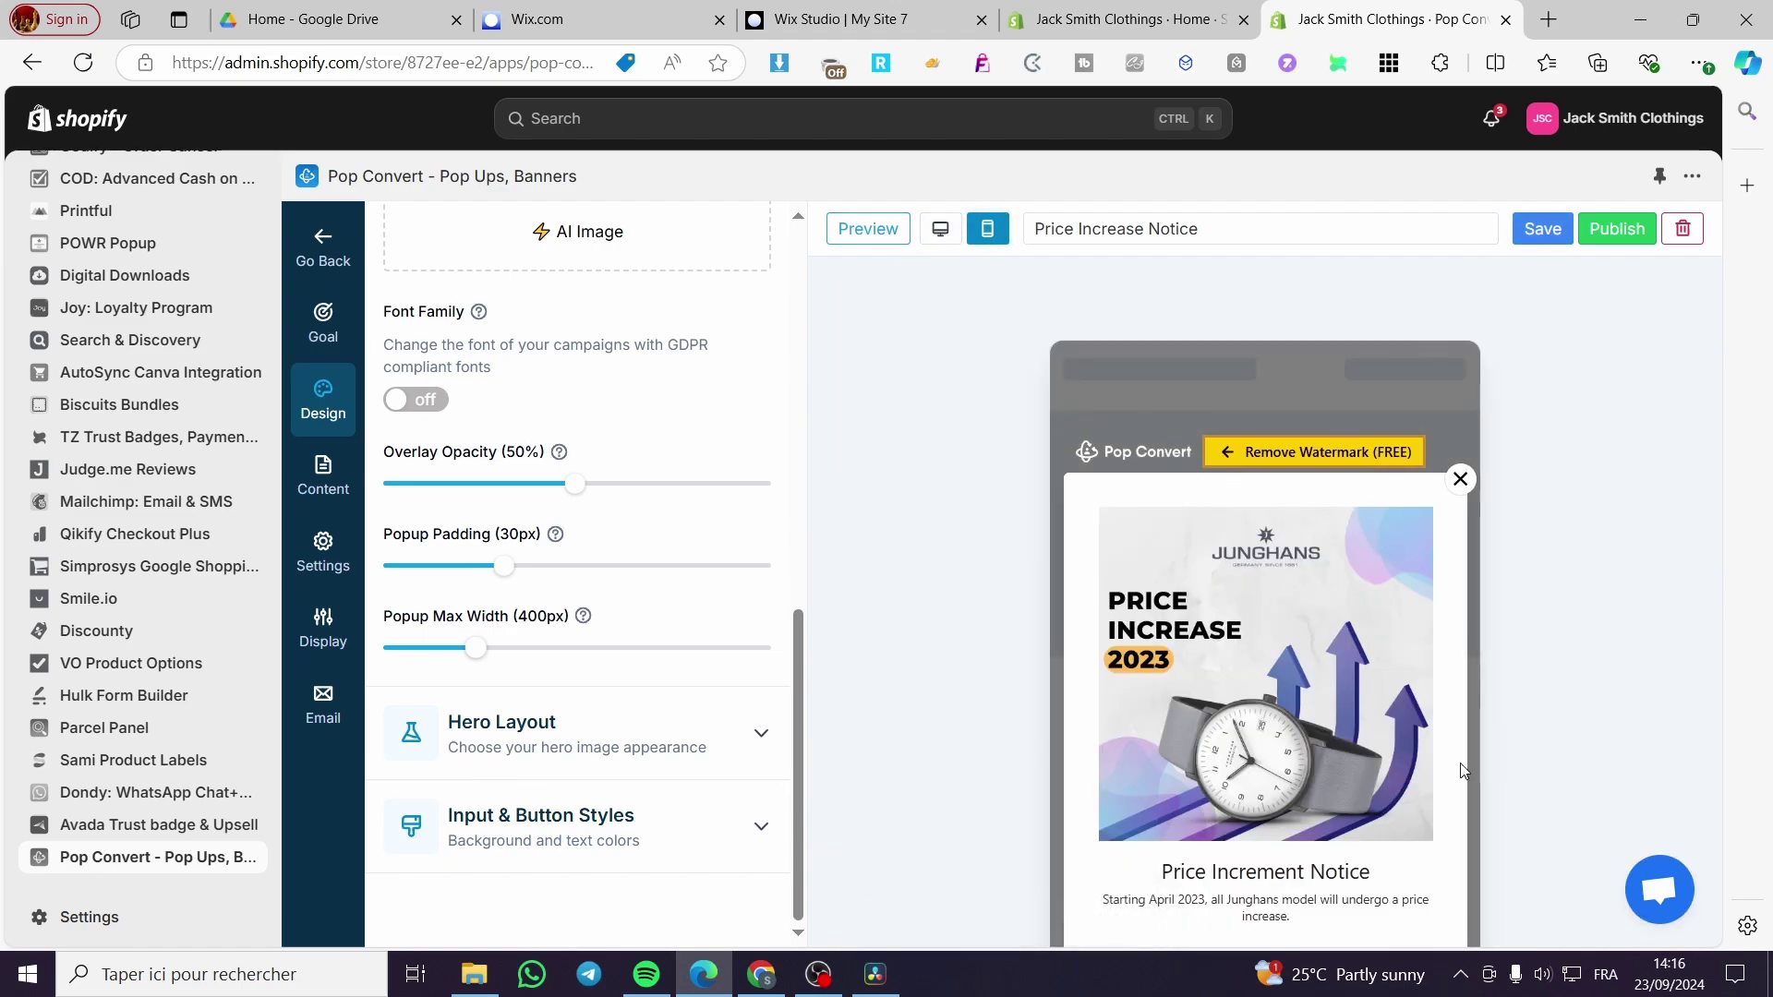
{"action": "left_click", "coordinate": [940, 231]}
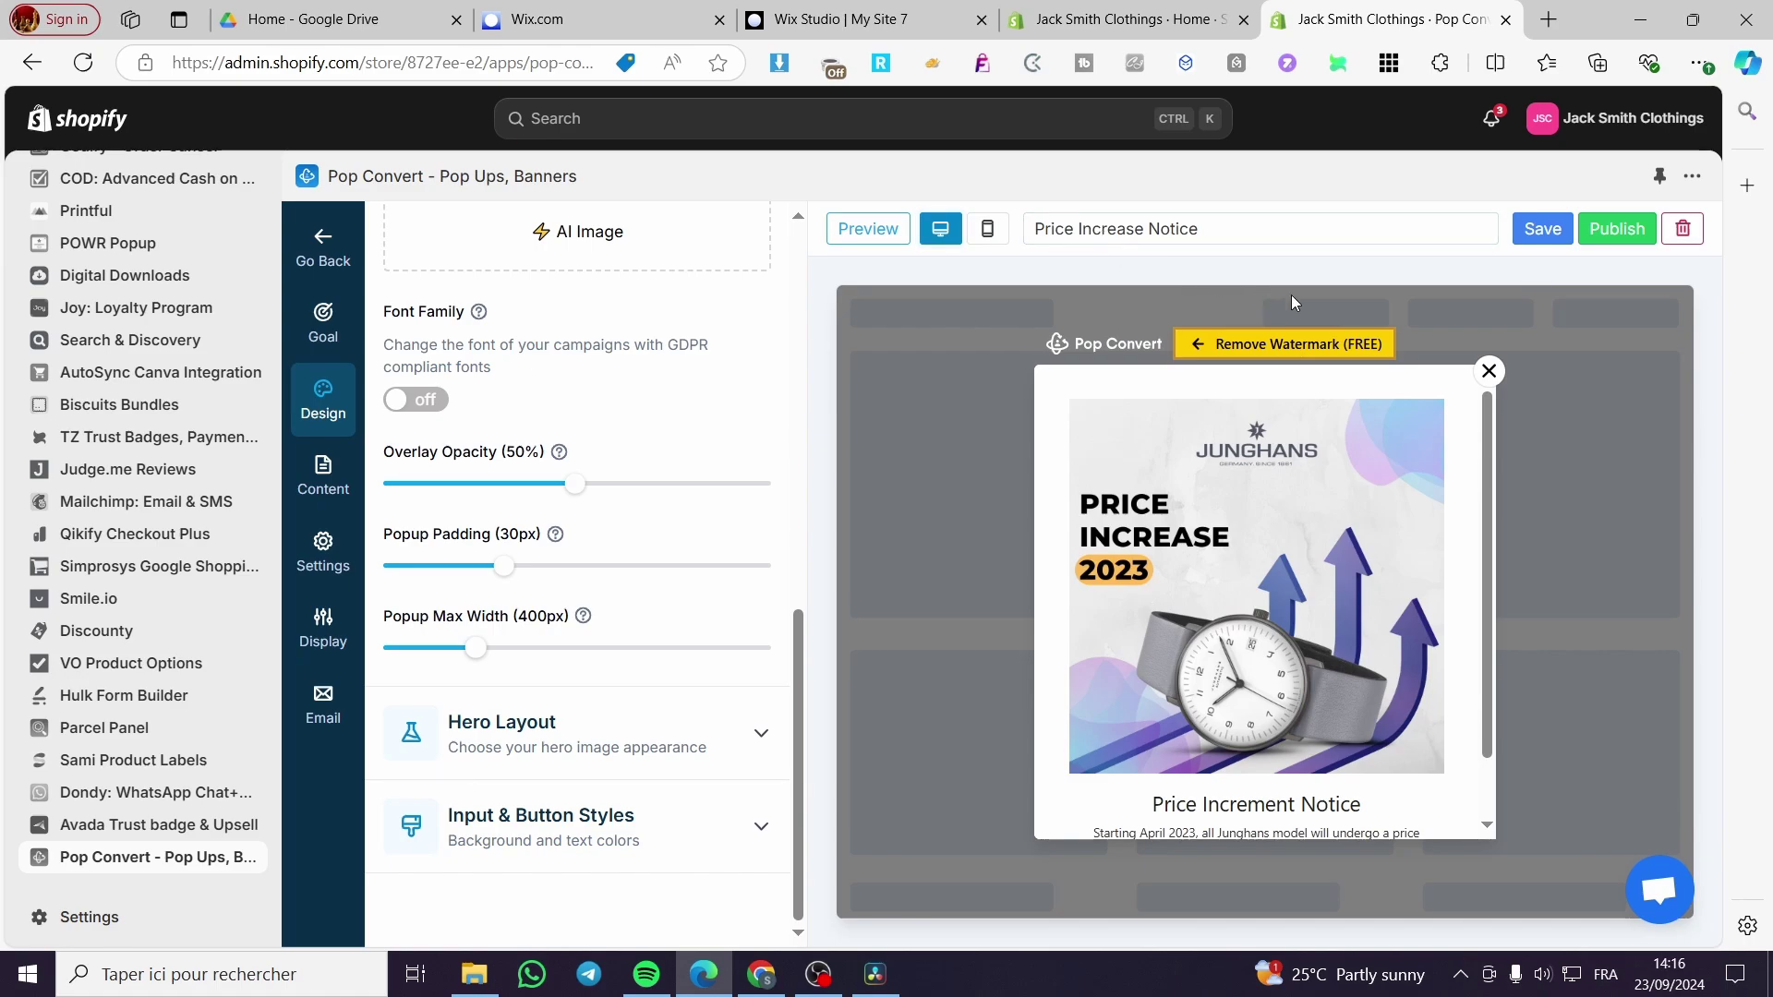
{"action": "left_click", "coordinate": [1616, 229]}
{"action": "left_click", "coordinate": [1602, 314]}
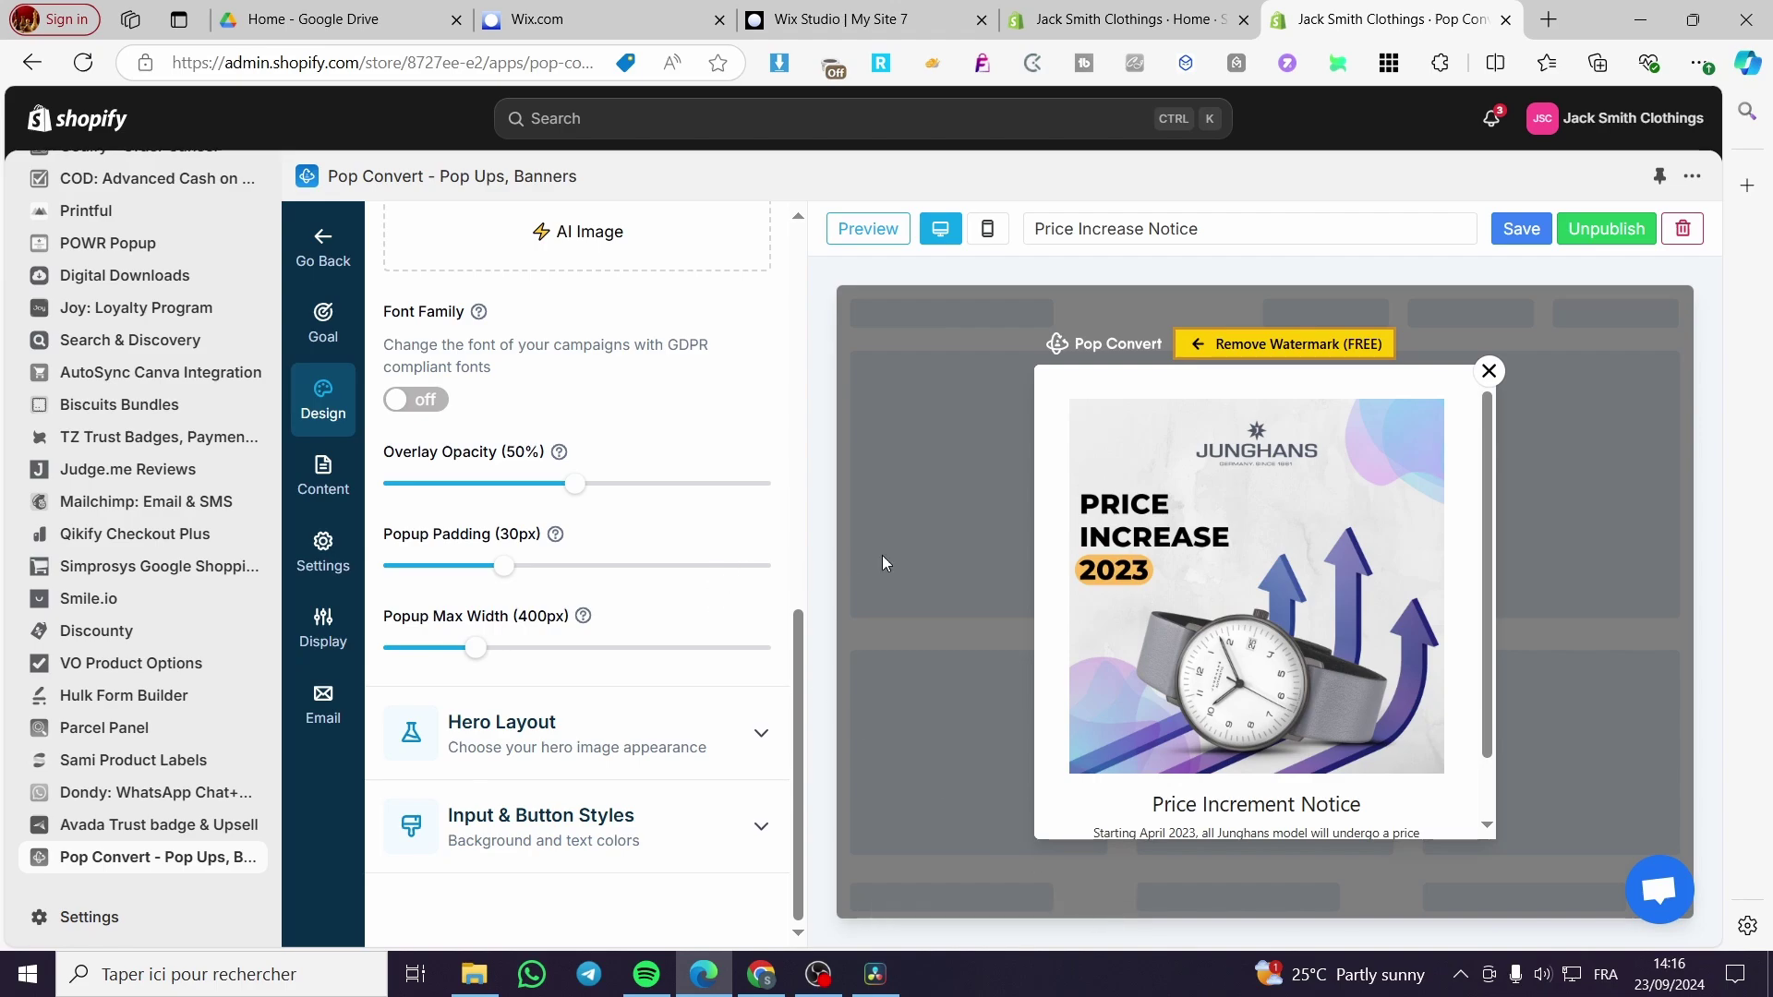
- Open Pop Convert's Templates, filter to Smart Bars and browse the bar designs
{"action": "left_click", "coordinate": [122, 861]}
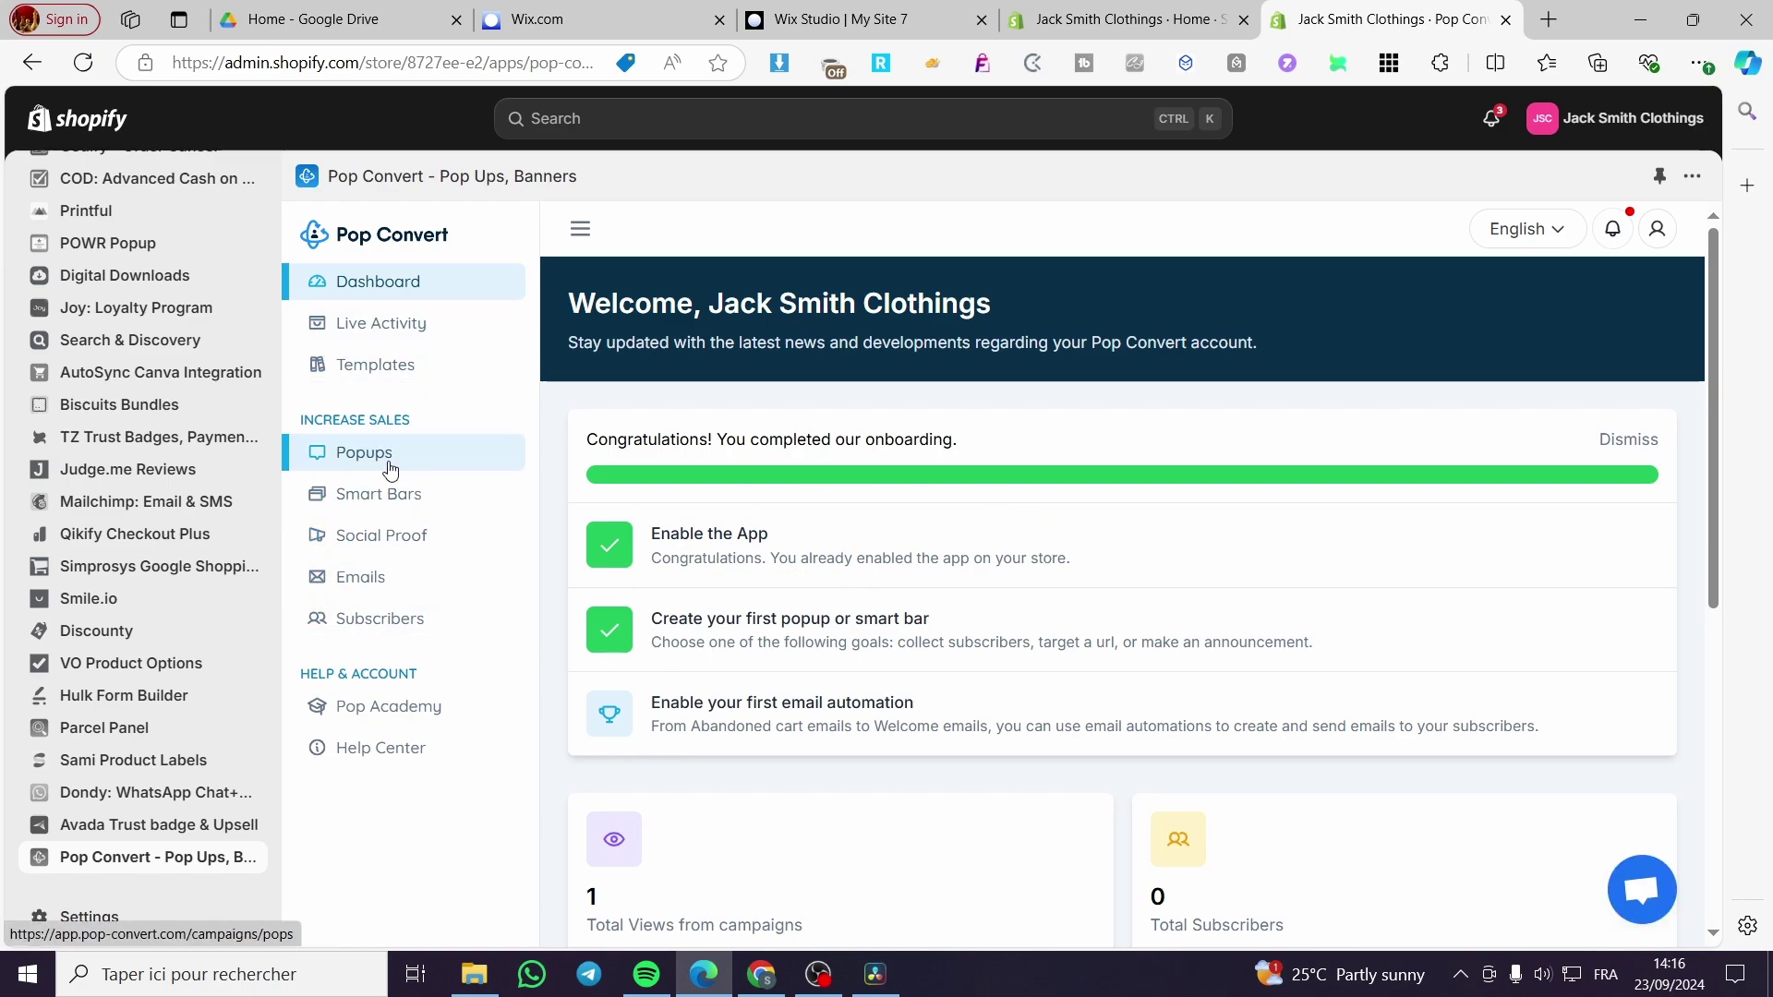
{"action": "left_click", "coordinate": [387, 368]}
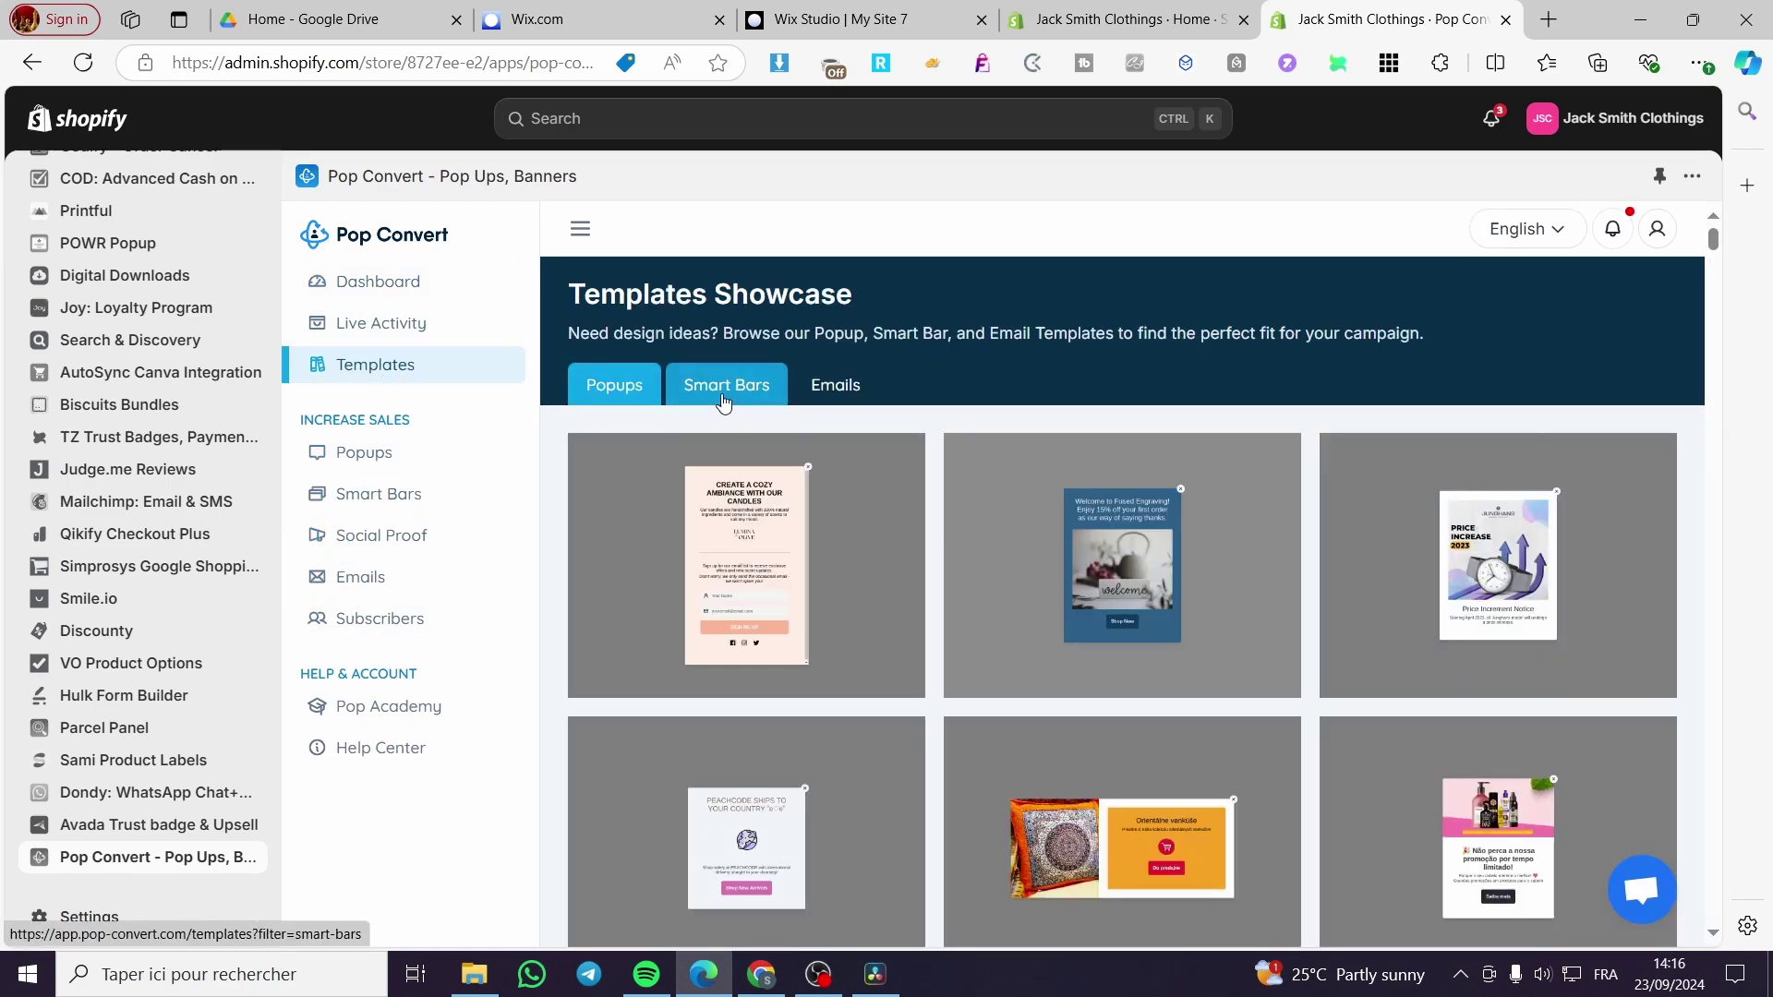
{"action": "left_click", "coordinate": [729, 386]}
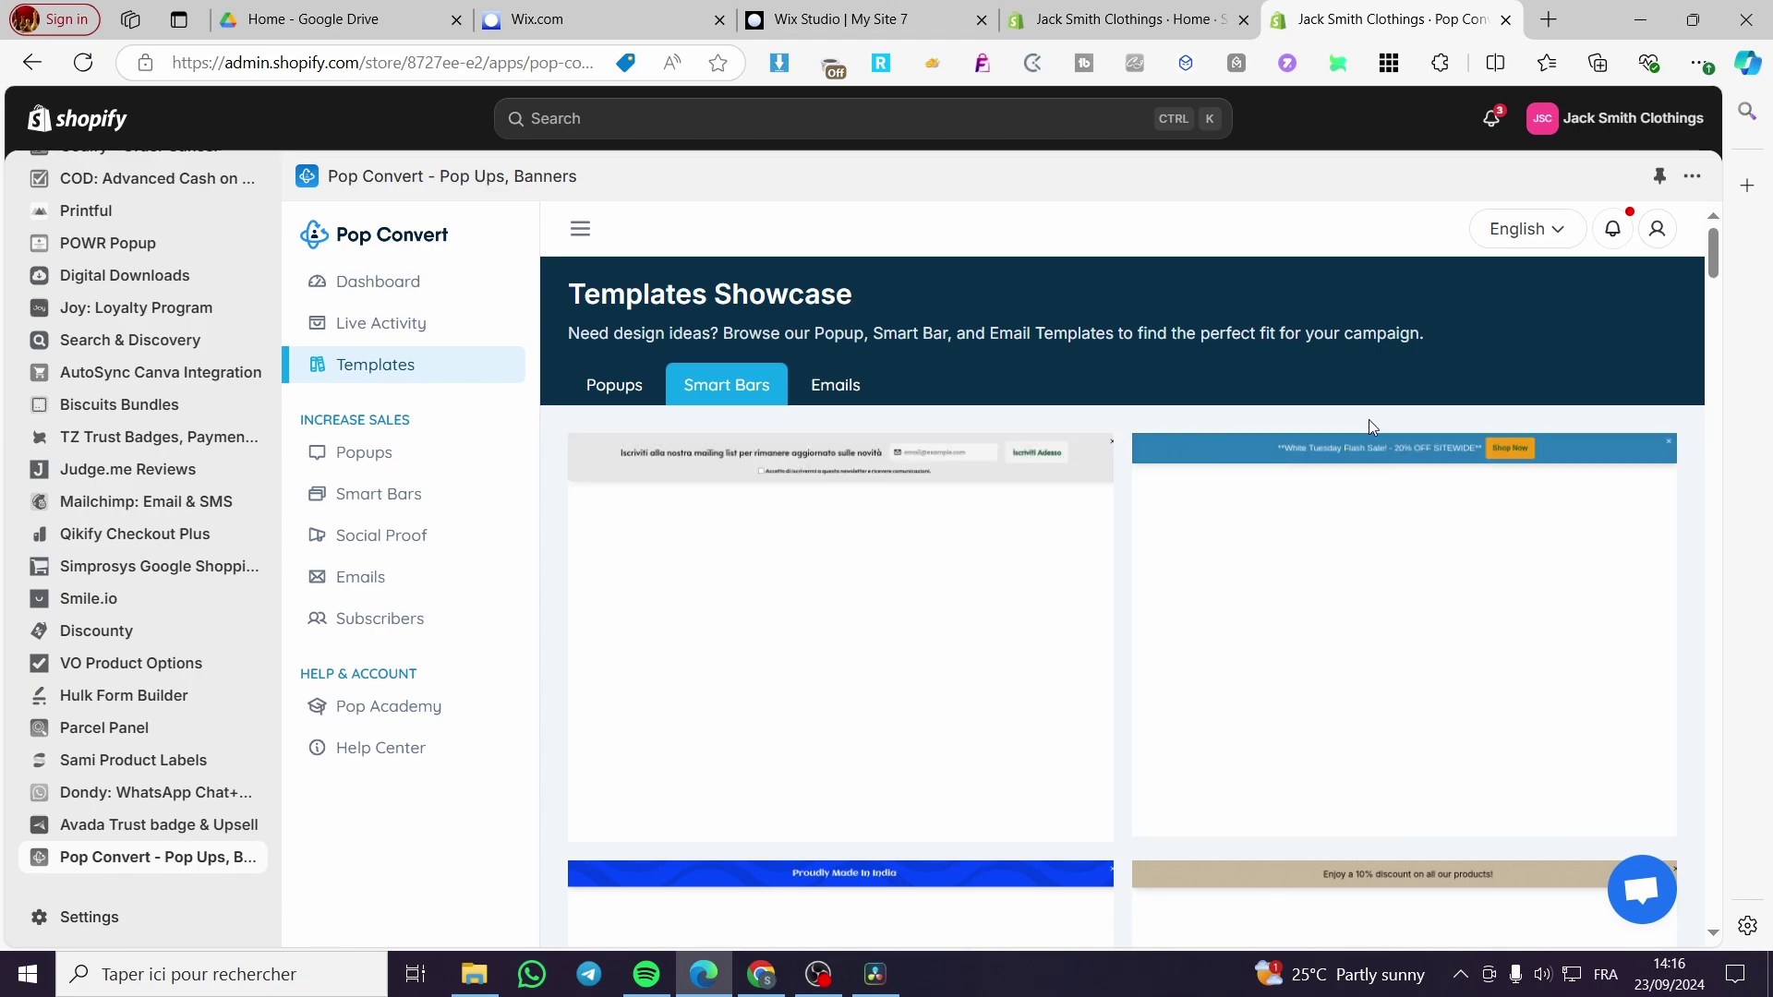
{"action": "mouse_move", "coordinate": [1299, 443]}
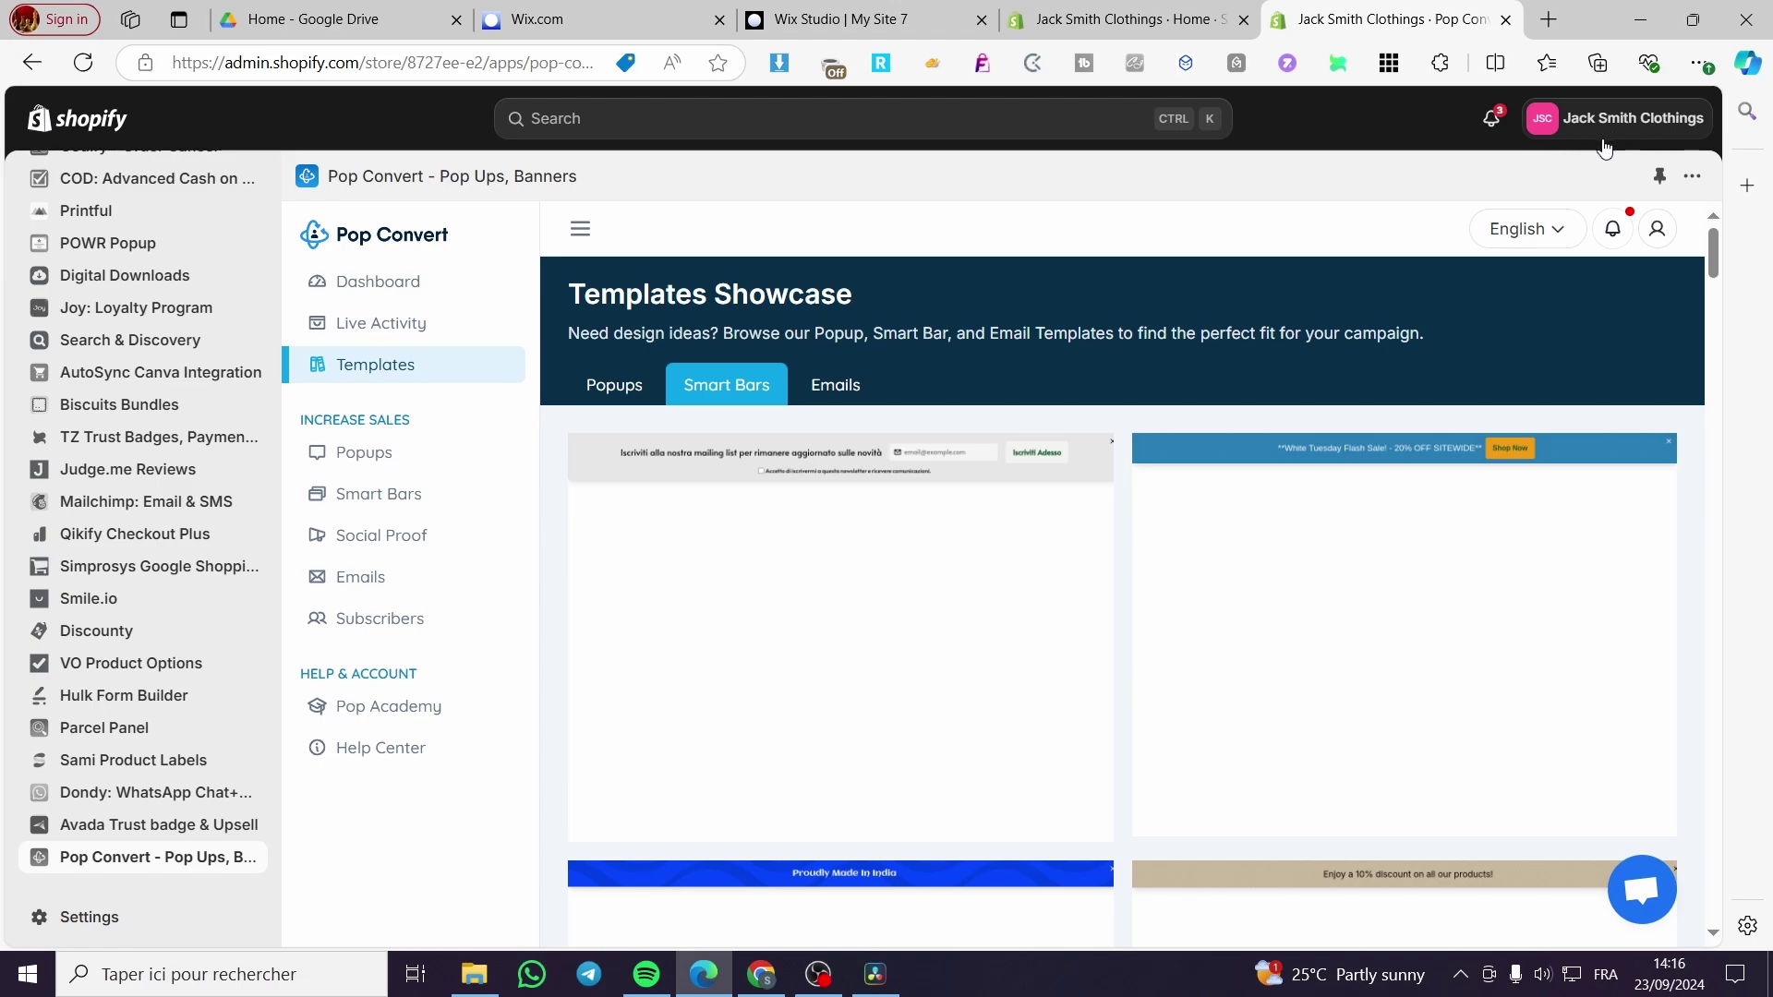
{"action": "mouse_move", "coordinate": [902, 518]}
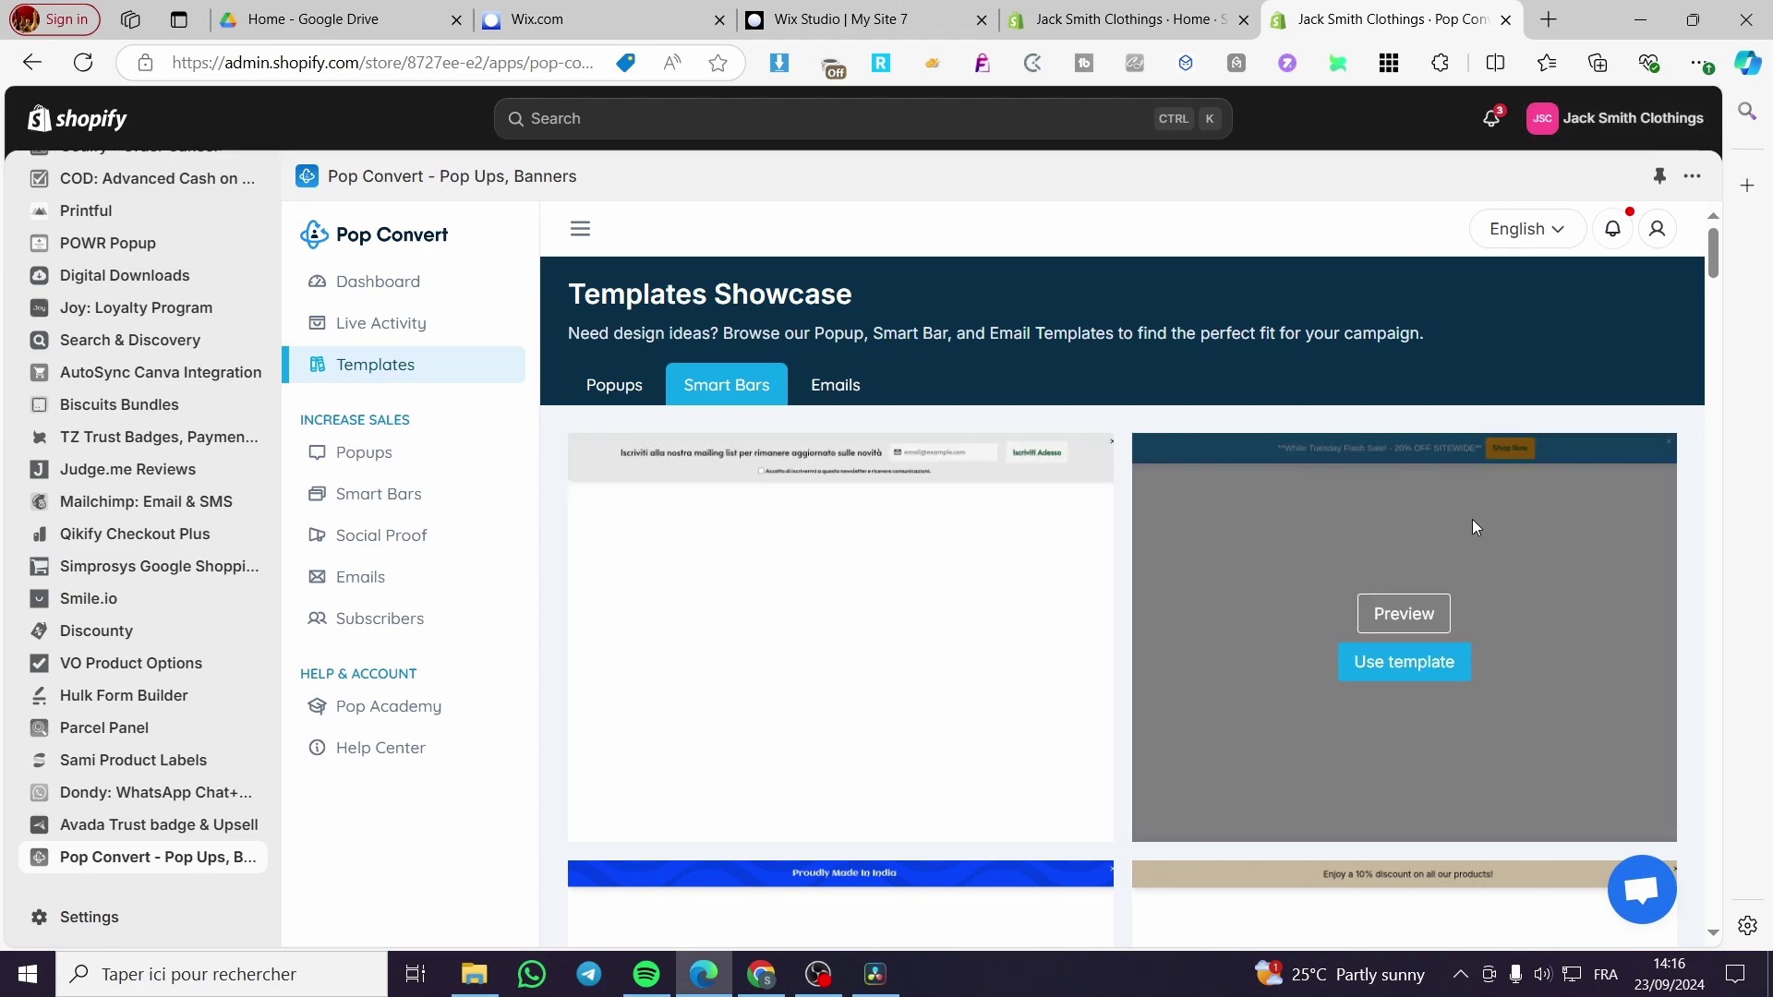
{"action": "scroll", "coordinate": [1466, 518], "scroll_direction": "down", "scroll_amount": 5}
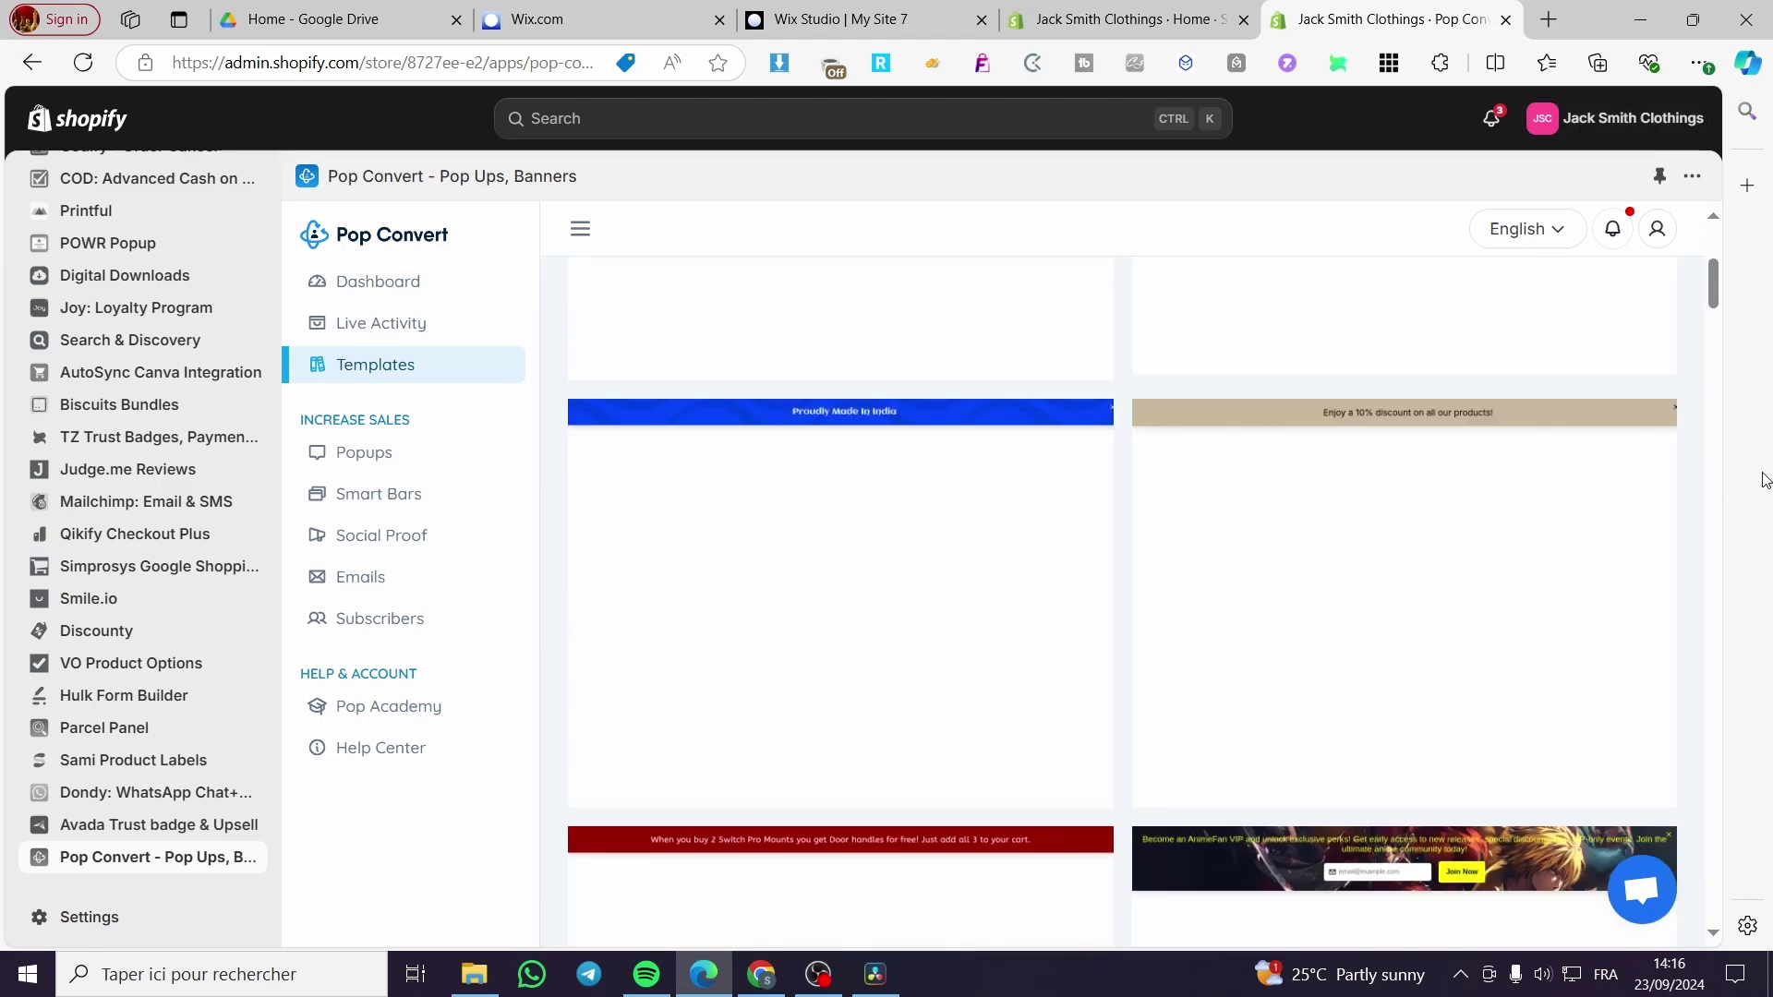
{"action": "scroll", "coordinate": [1607, 529], "scroll_direction": "down", "scroll_amount": 3}
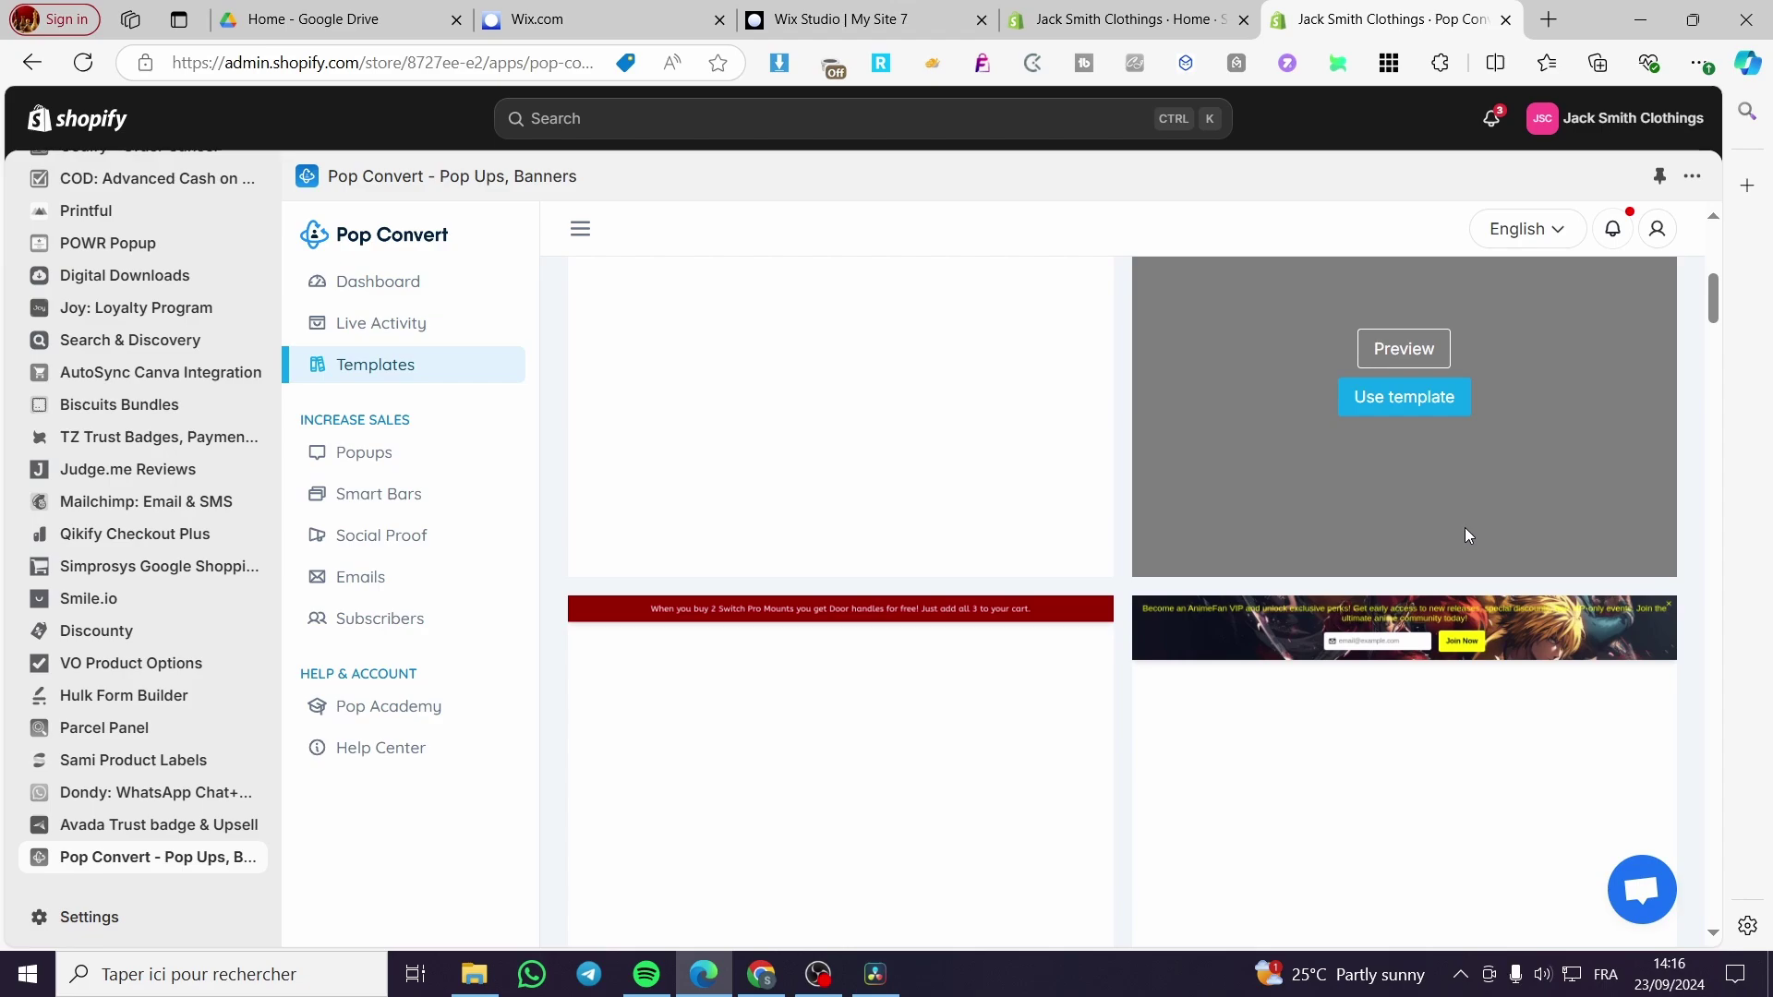
{"action": "scroll", "coordinate": [1465, 529], "scroll_direction": "up", "scroll_amount": 1}
{"action": "scroll", "coordinate": [1250, 759], "scroll_direction": "up", "scroll_amount": 6}
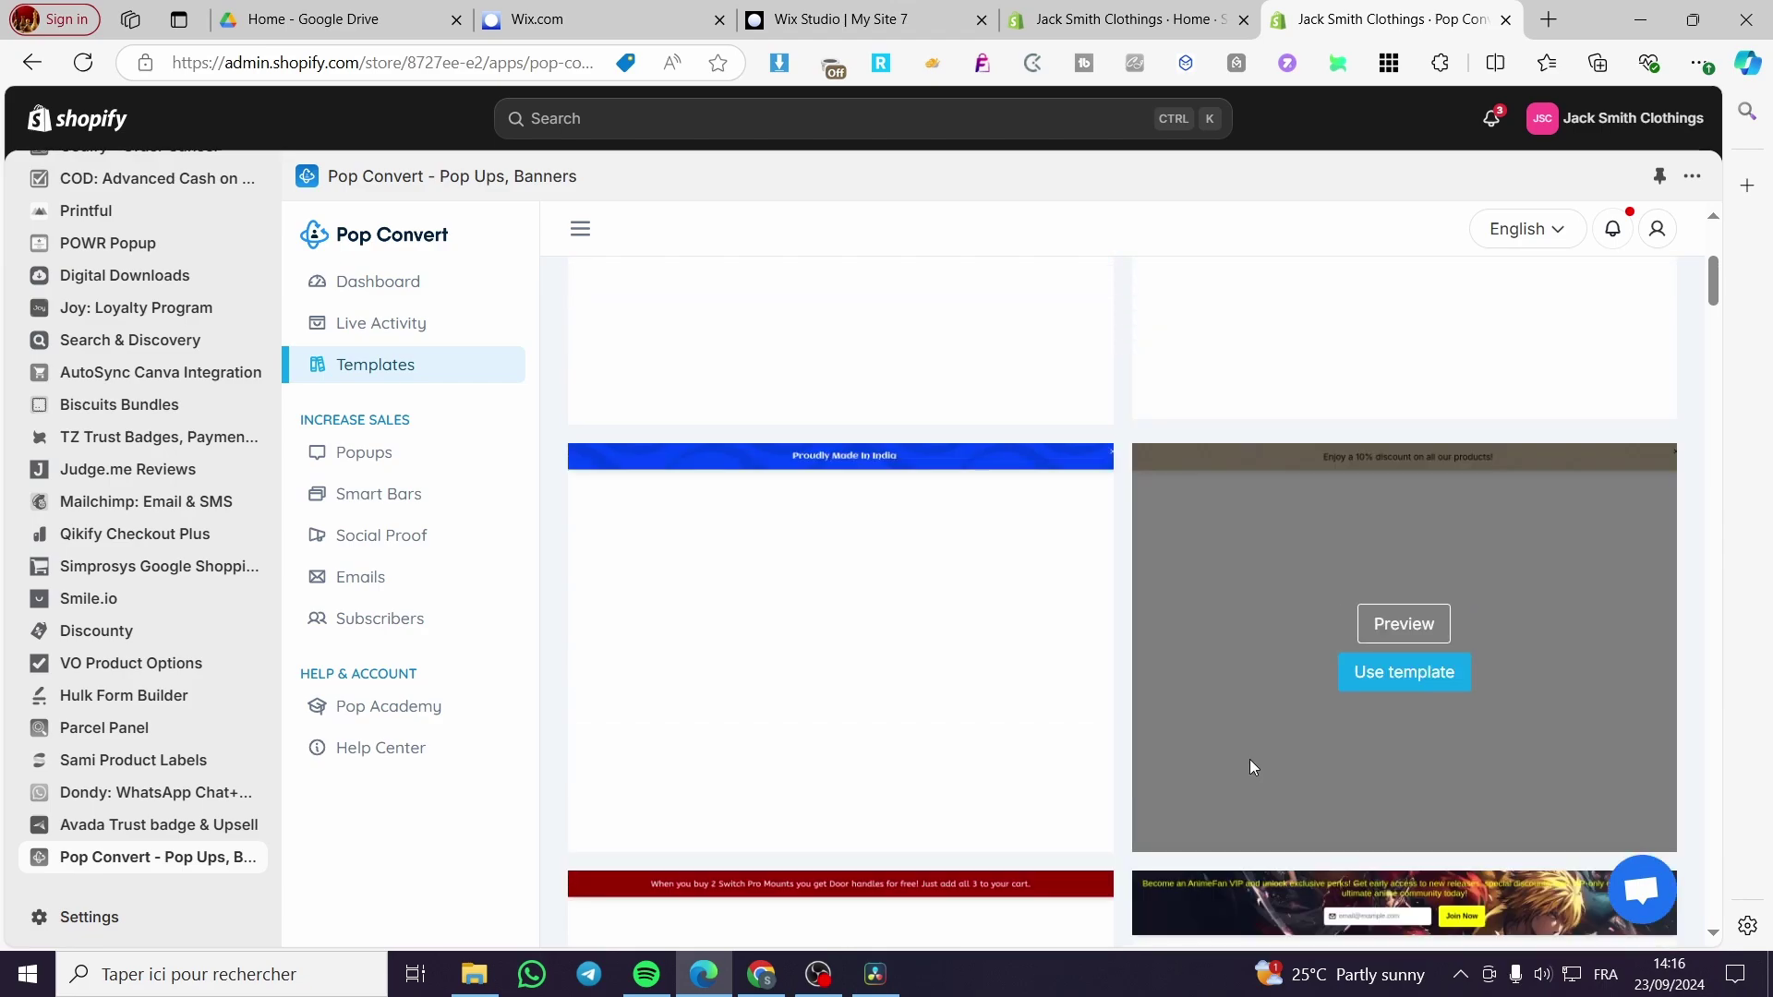
- Create a smart bar from the White Tuesday template and open its Goal and Content settings
{"action": "left_click", "coordinate": [1422, 663]}
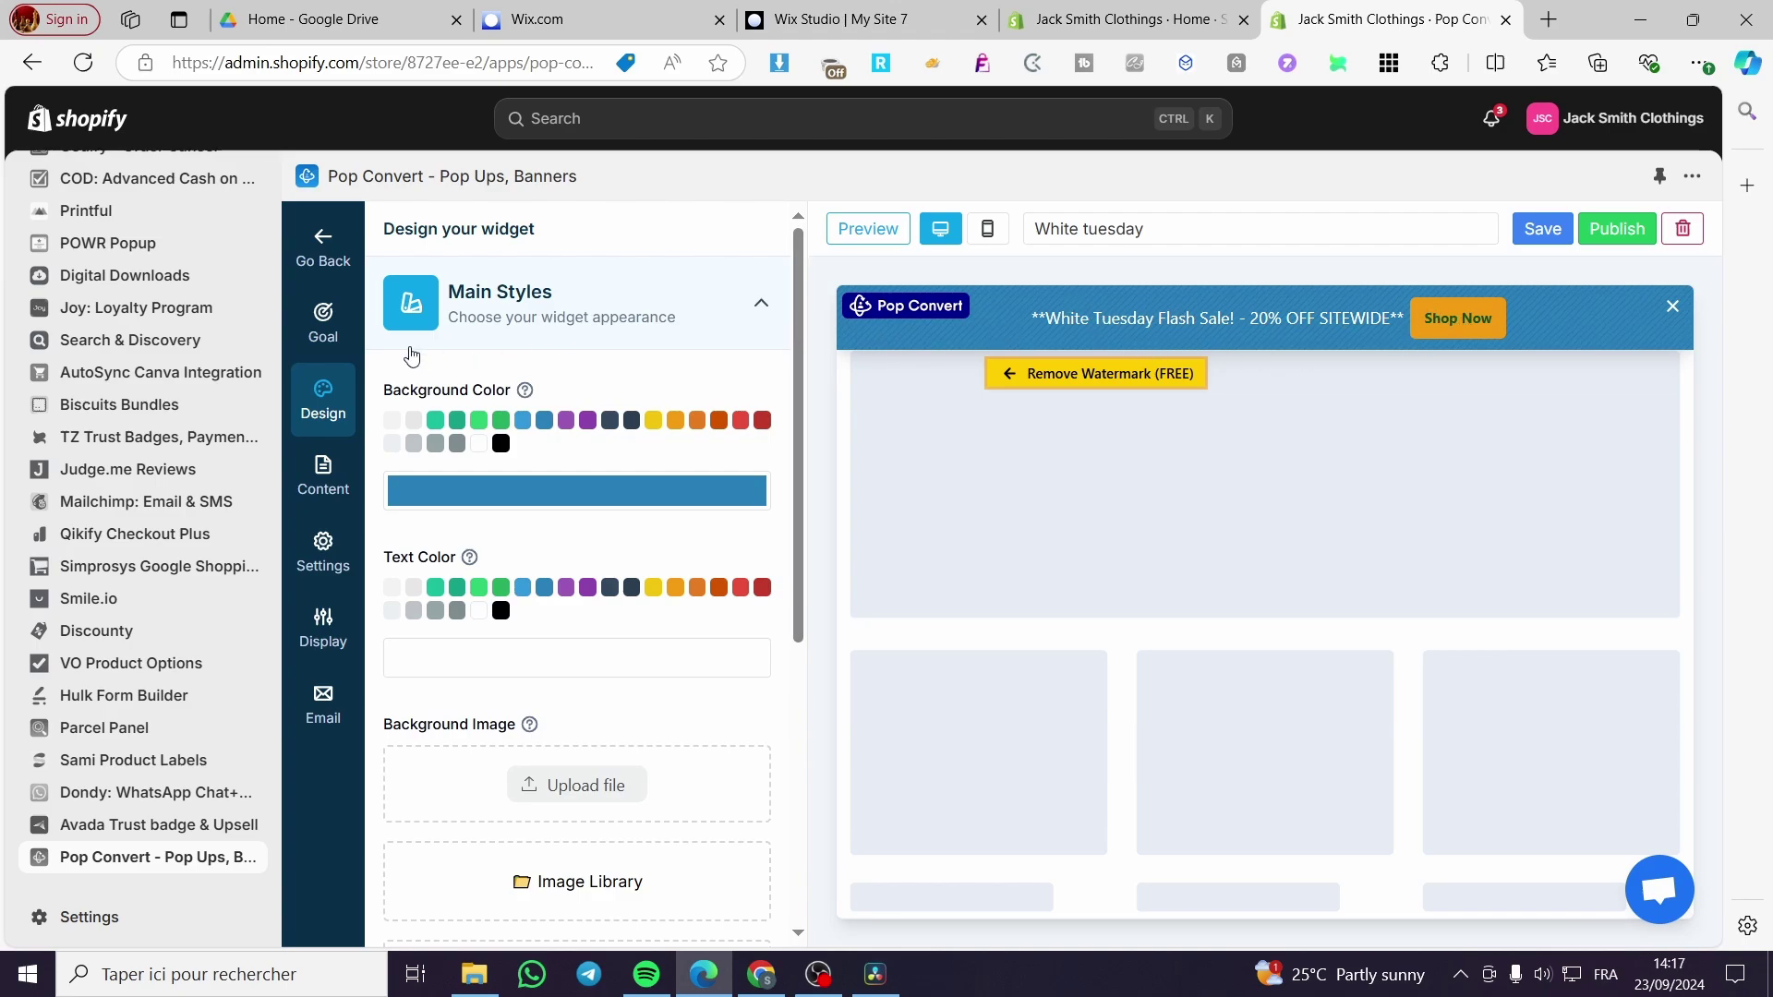
{"action": "left_click", "coordinate": [330, 340]}
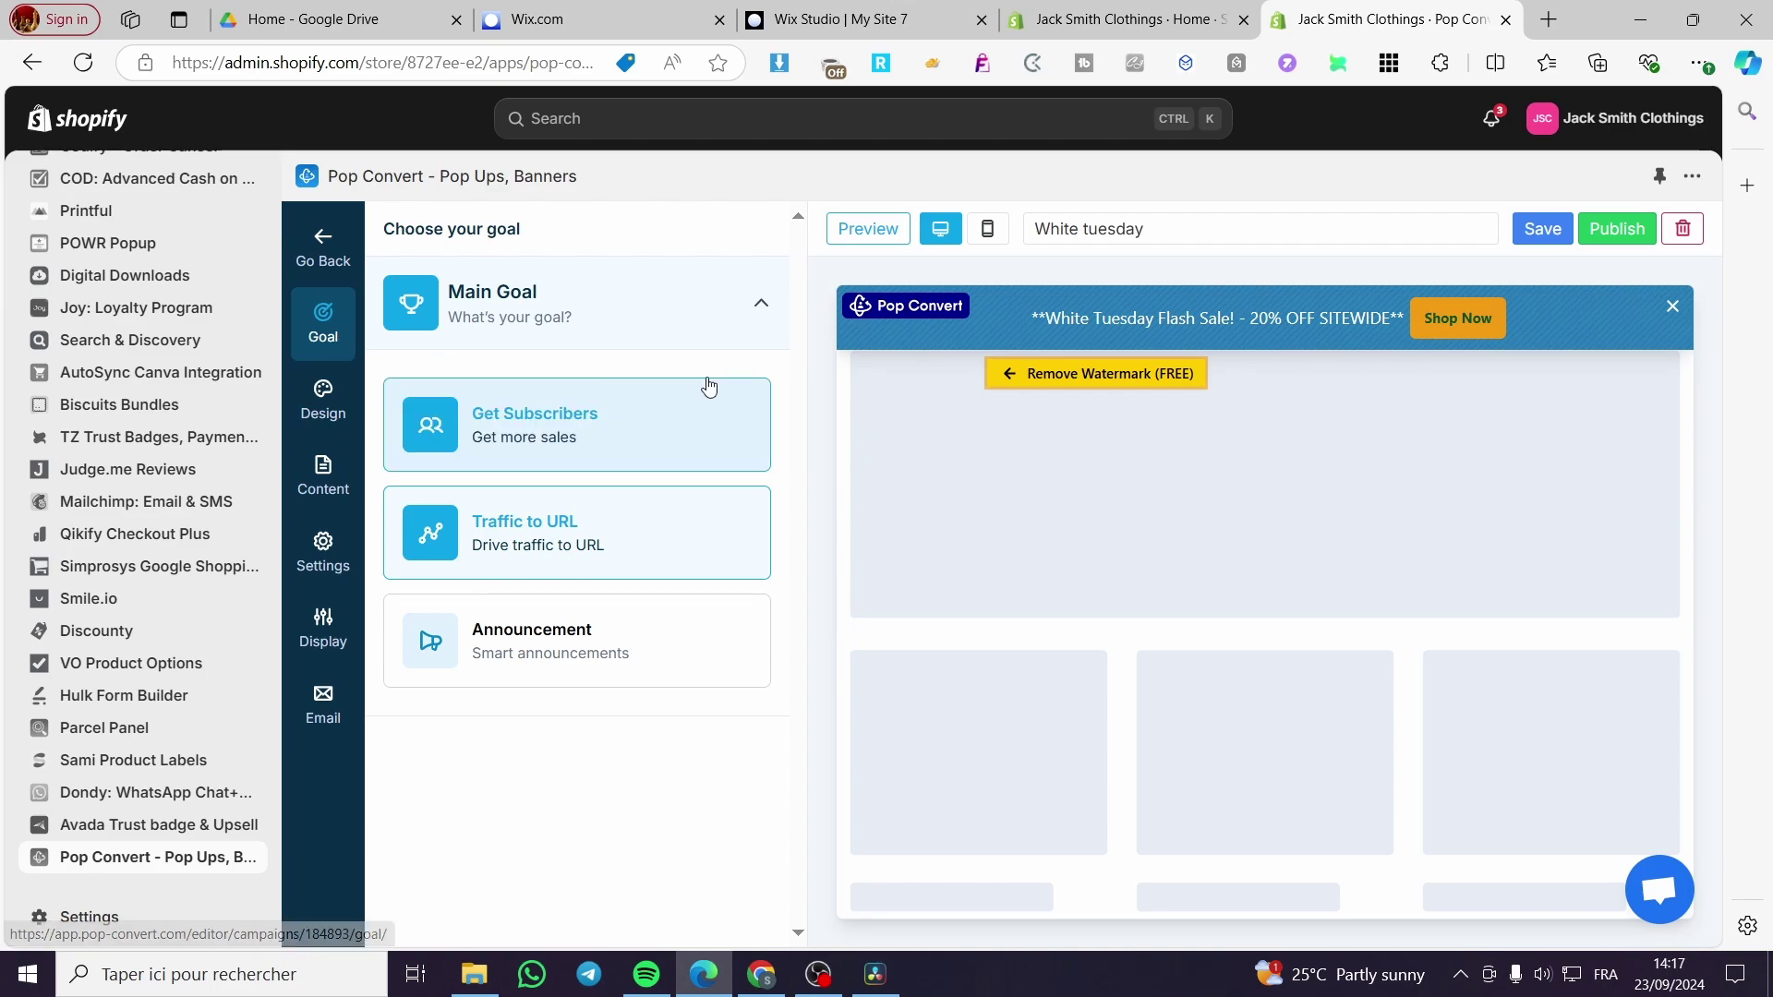
{"action": "left_click", "coordinate": [323, 479]}
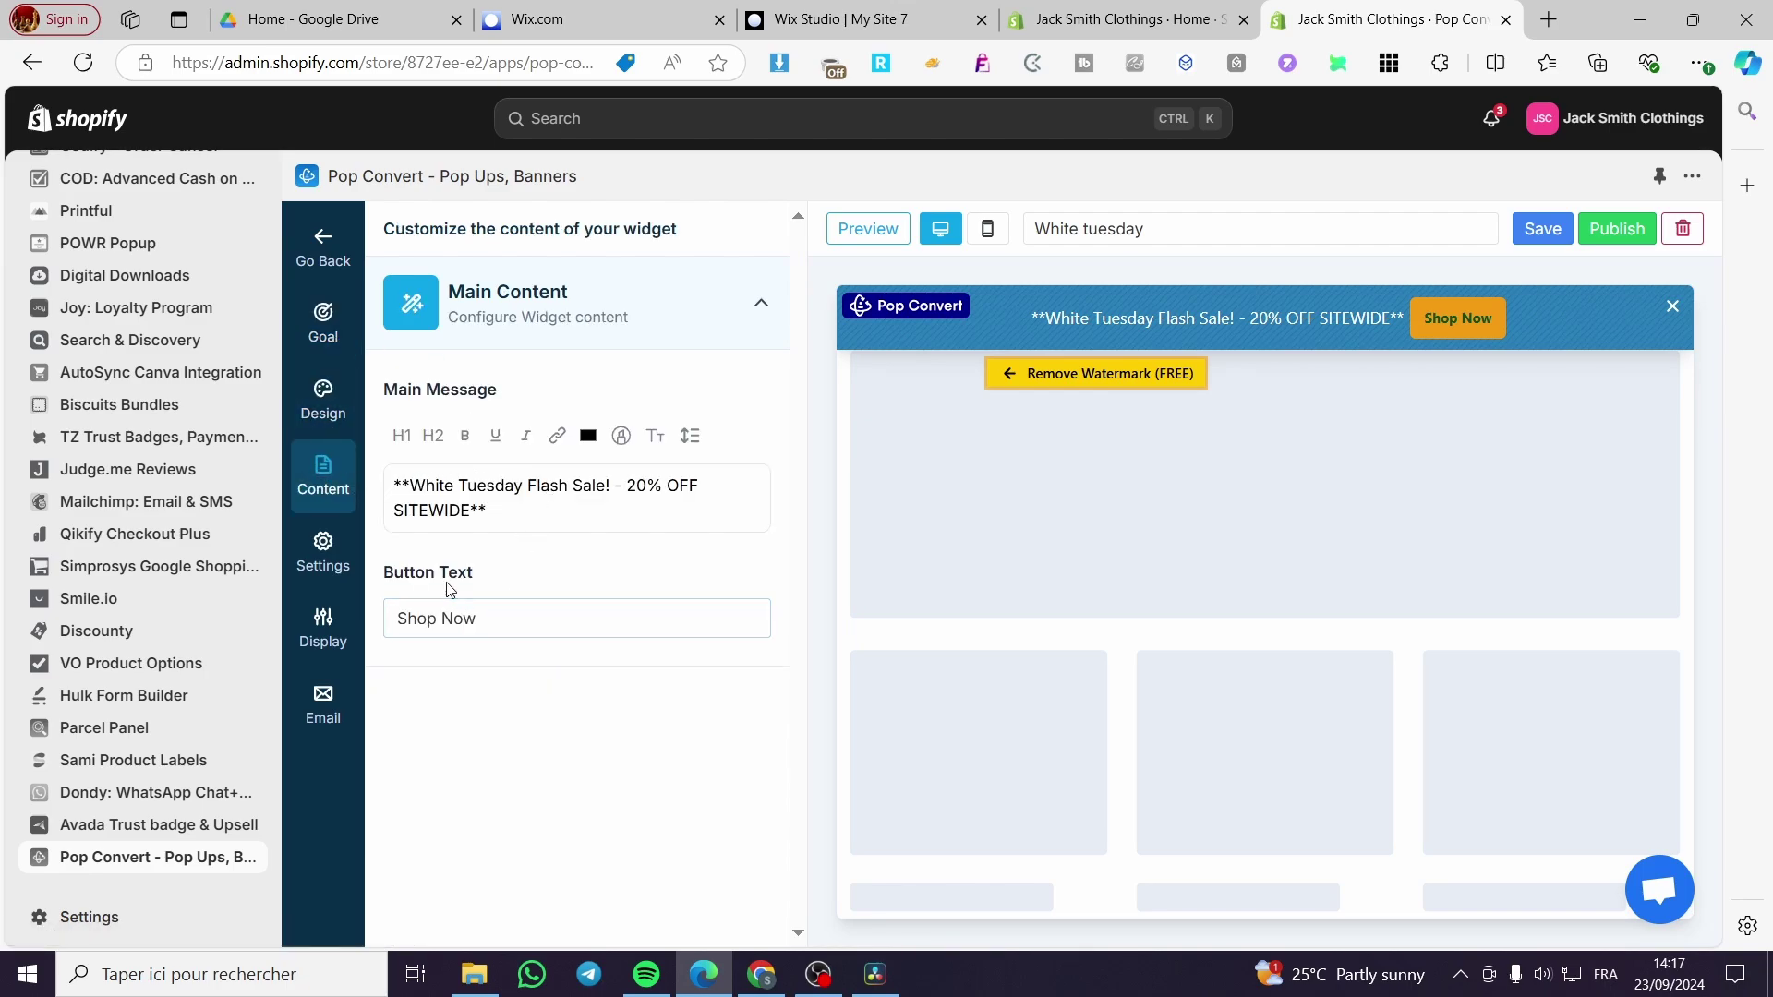
{"action": "left_click", "coordinate": [490, 606]}
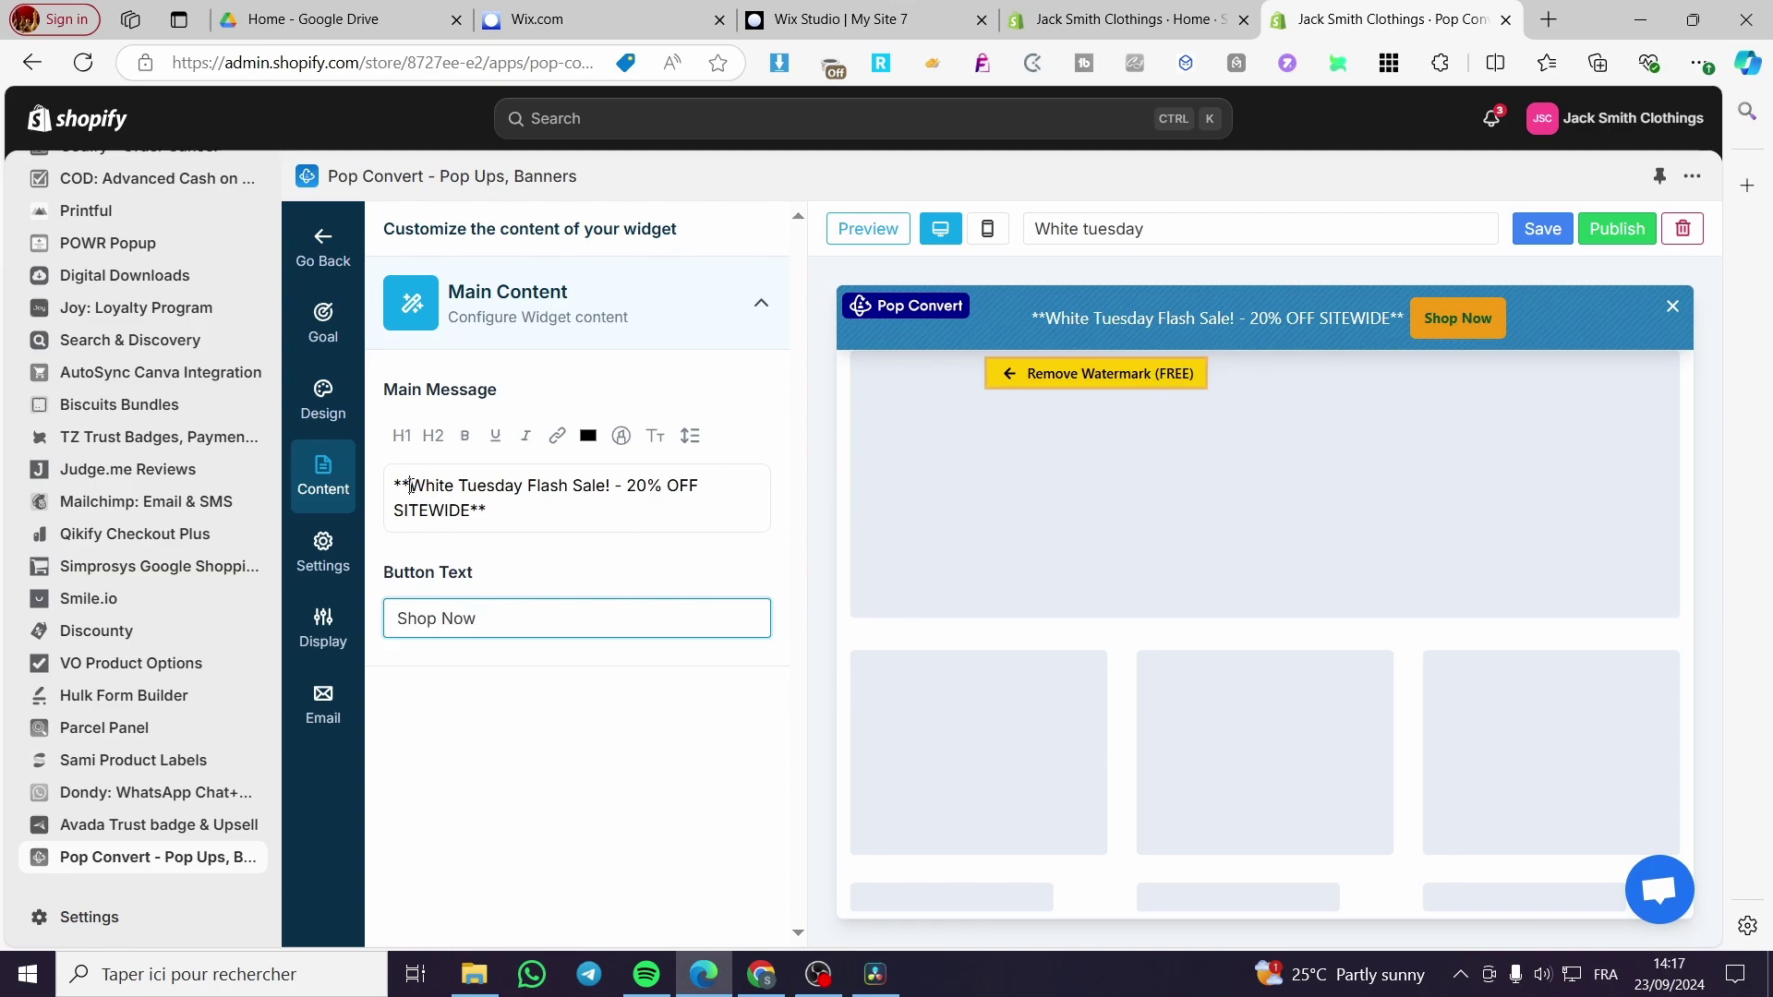
- Reword the message to 'Back to school promo' with 25% OFF products
{"action": "left_click_drag", "start_coordinate": [411, 486], "coordinate": [597, 485]}
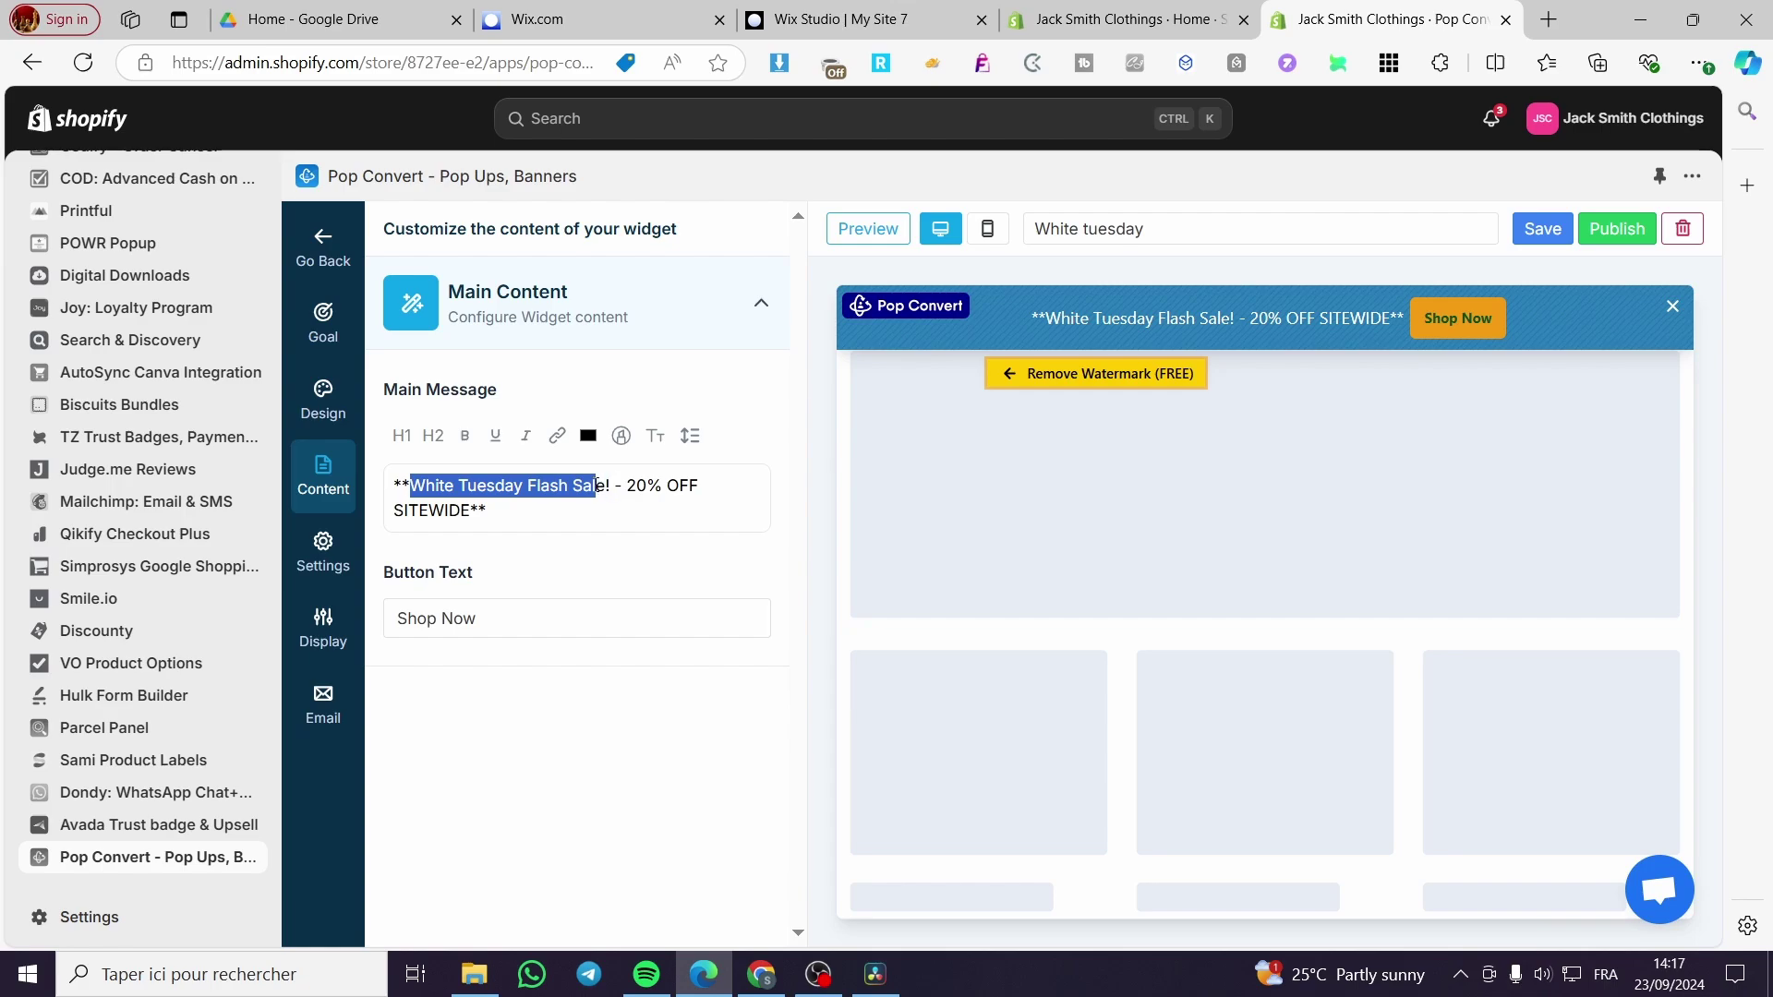
{"action": "type", "text": "Back to s"}
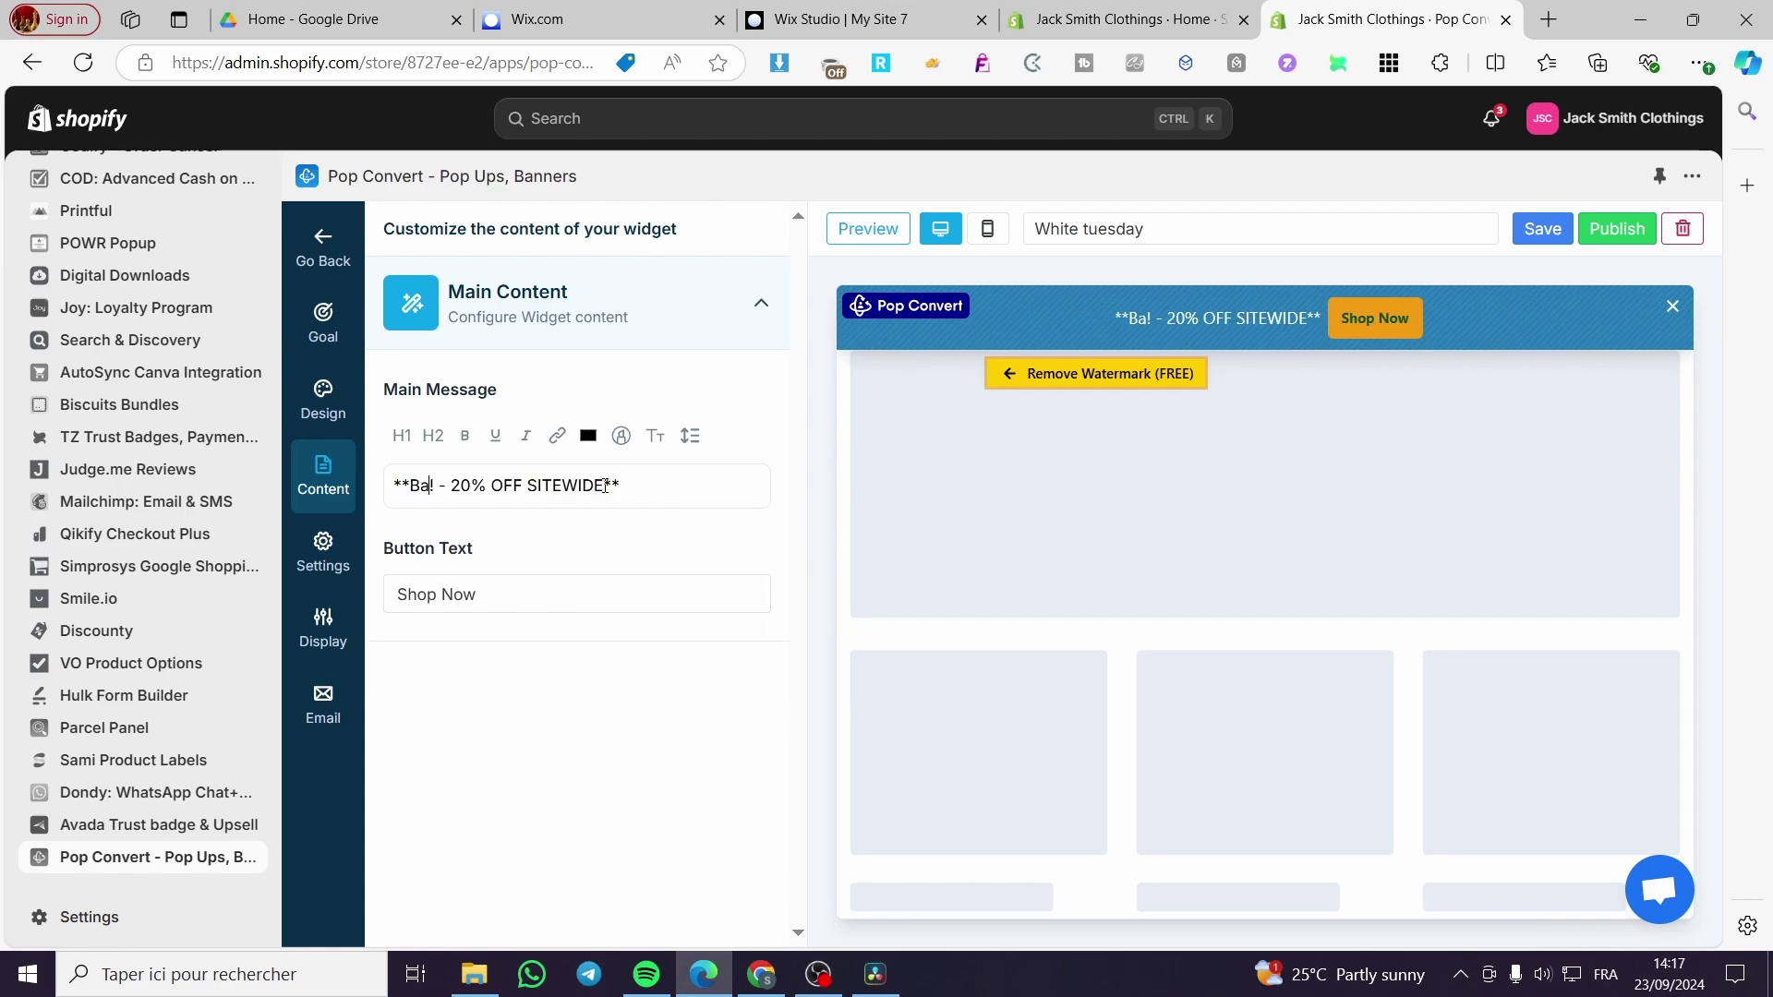
{"action": "type", "text": "c"}
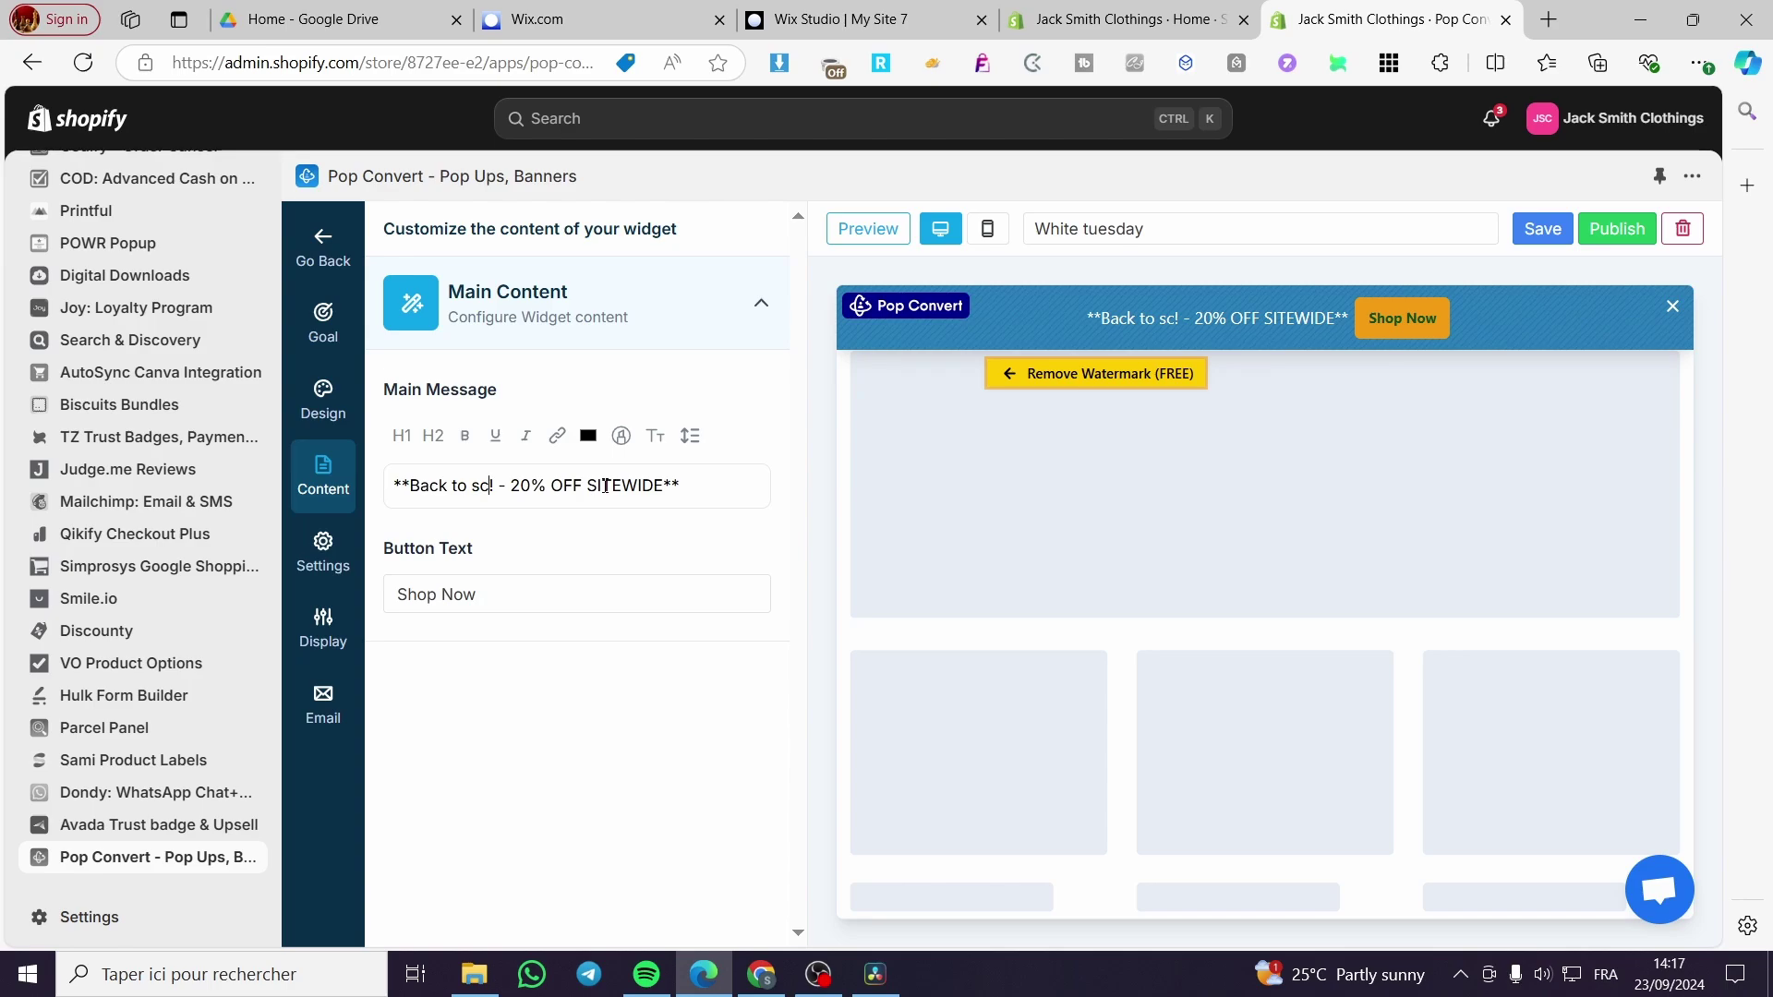
{"action": "type", "text": "hool "}
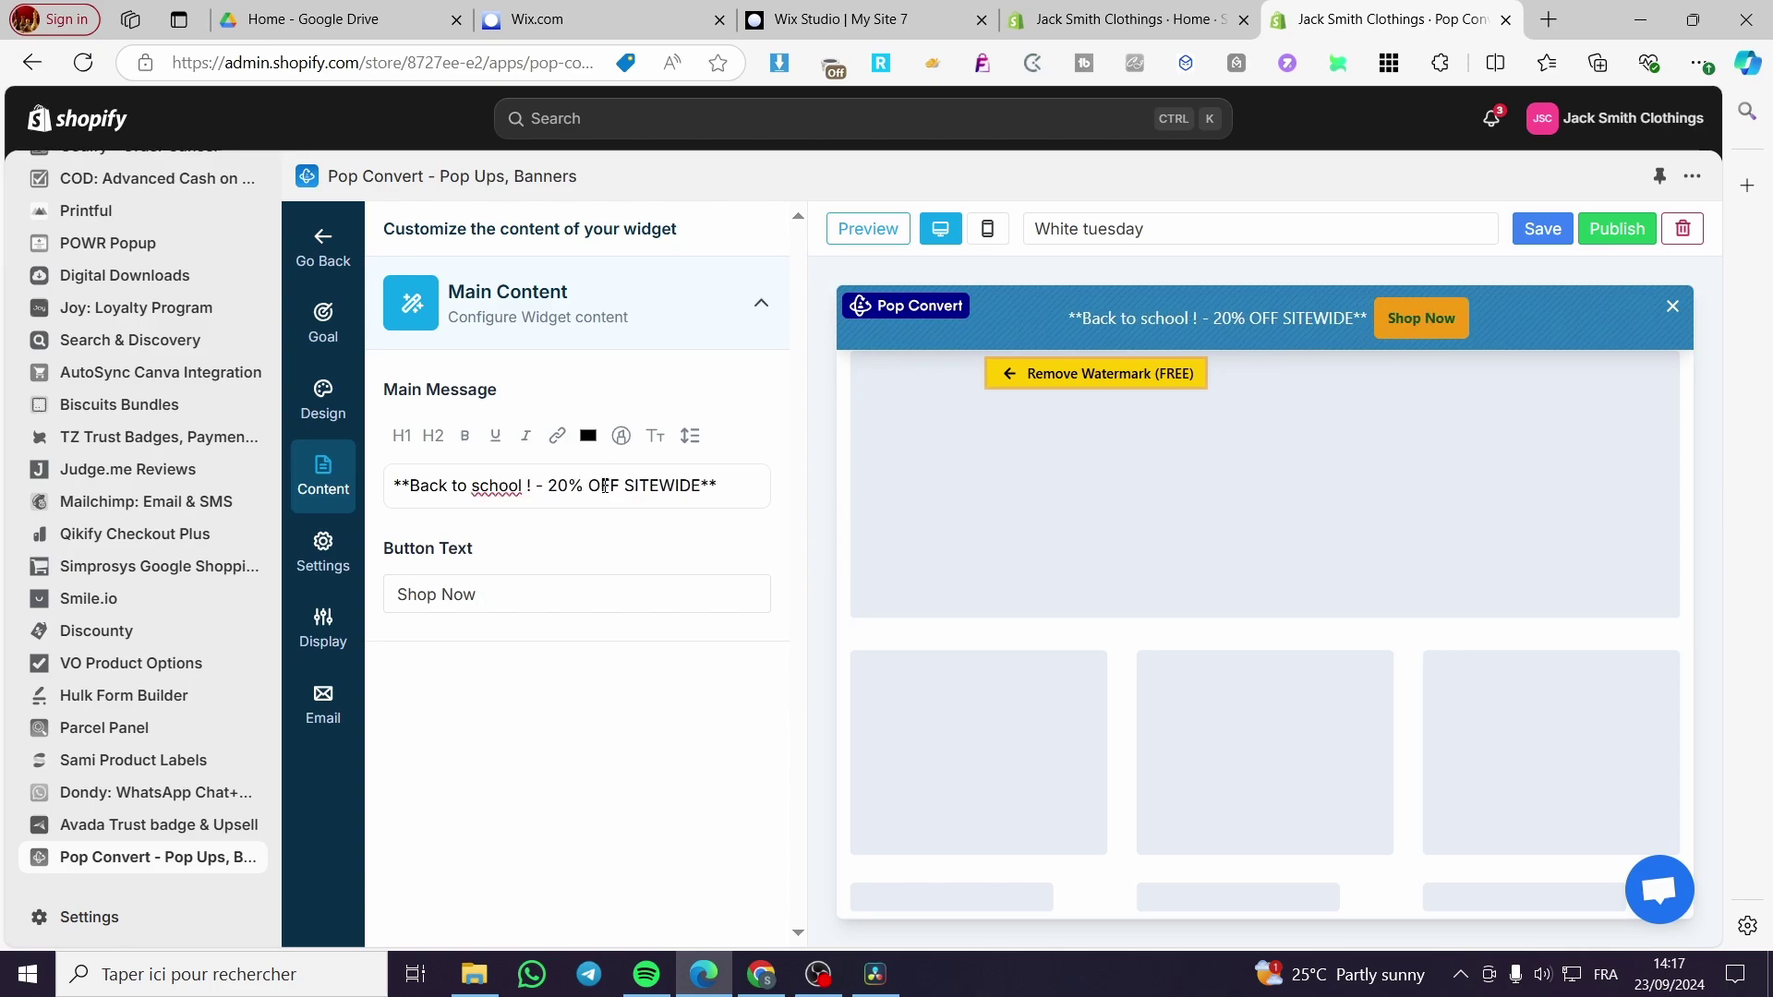
{"action": "type", "text": "promo"}
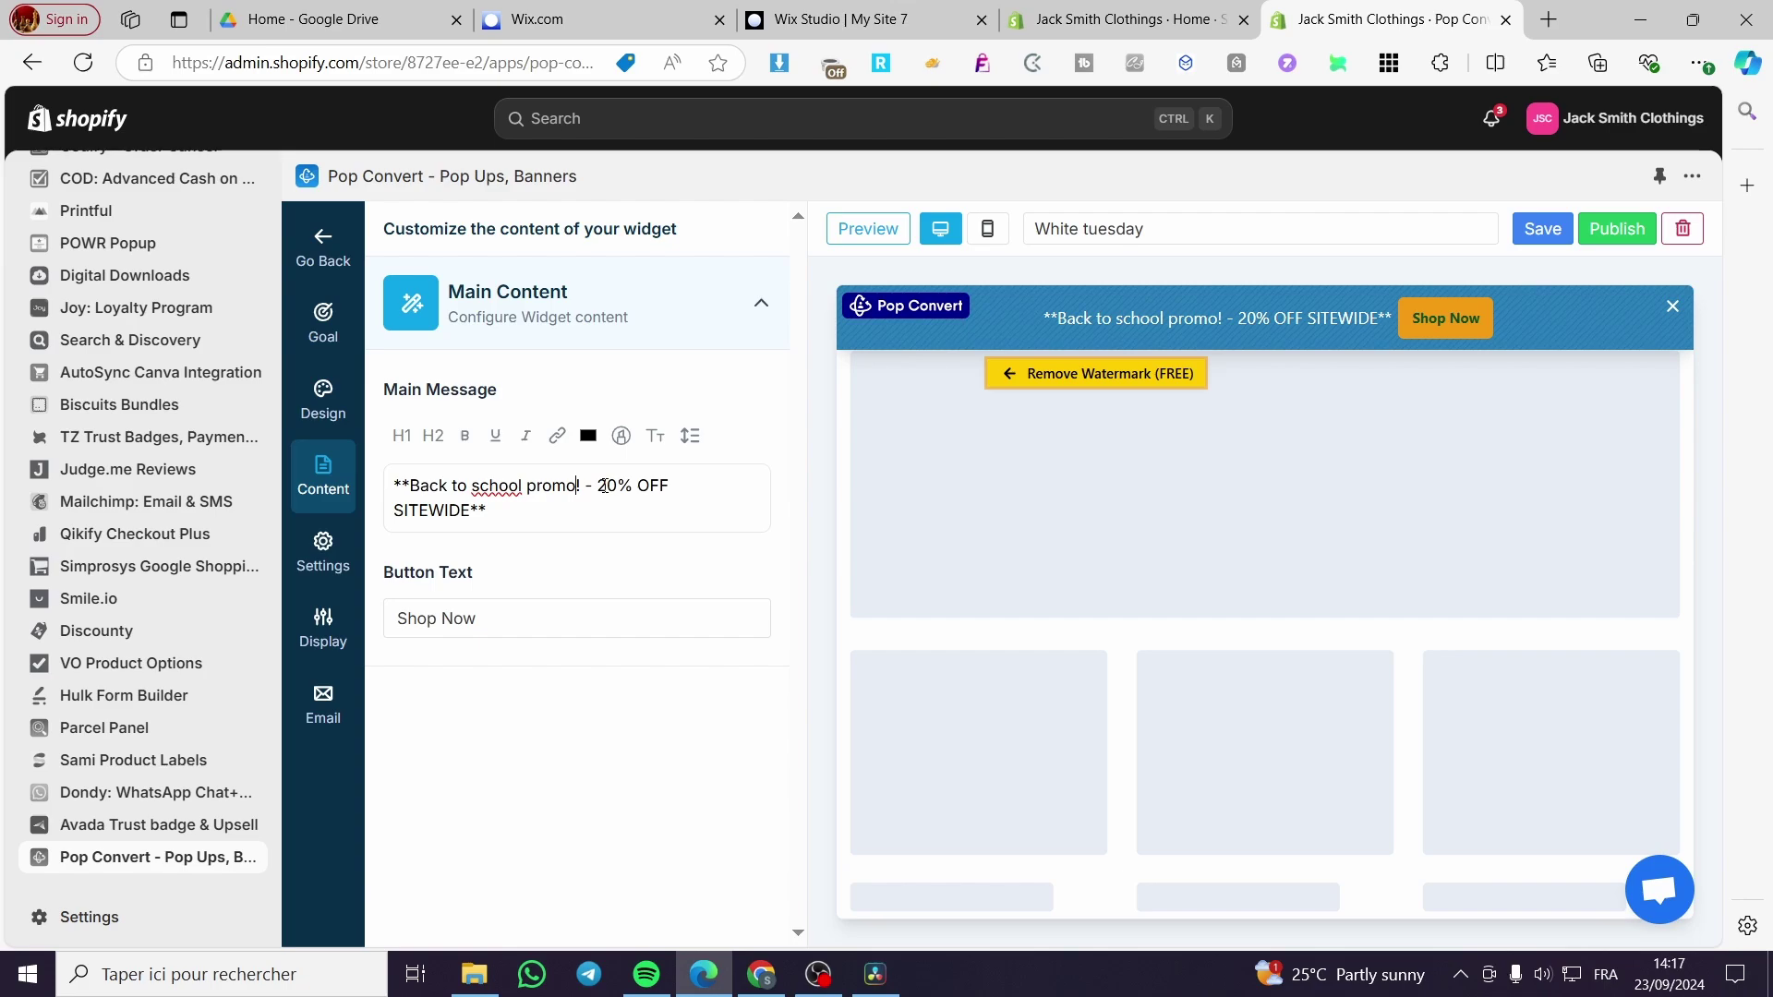
{"action": "left_click_drag", "start_coordinate": [602, 484], "coordinate": [616, 484]}
{"action": "type", "text": "5"}
{"action": "left_click_drag", "start_coordinate": [398, 506], "coordinate": [470, 508]}
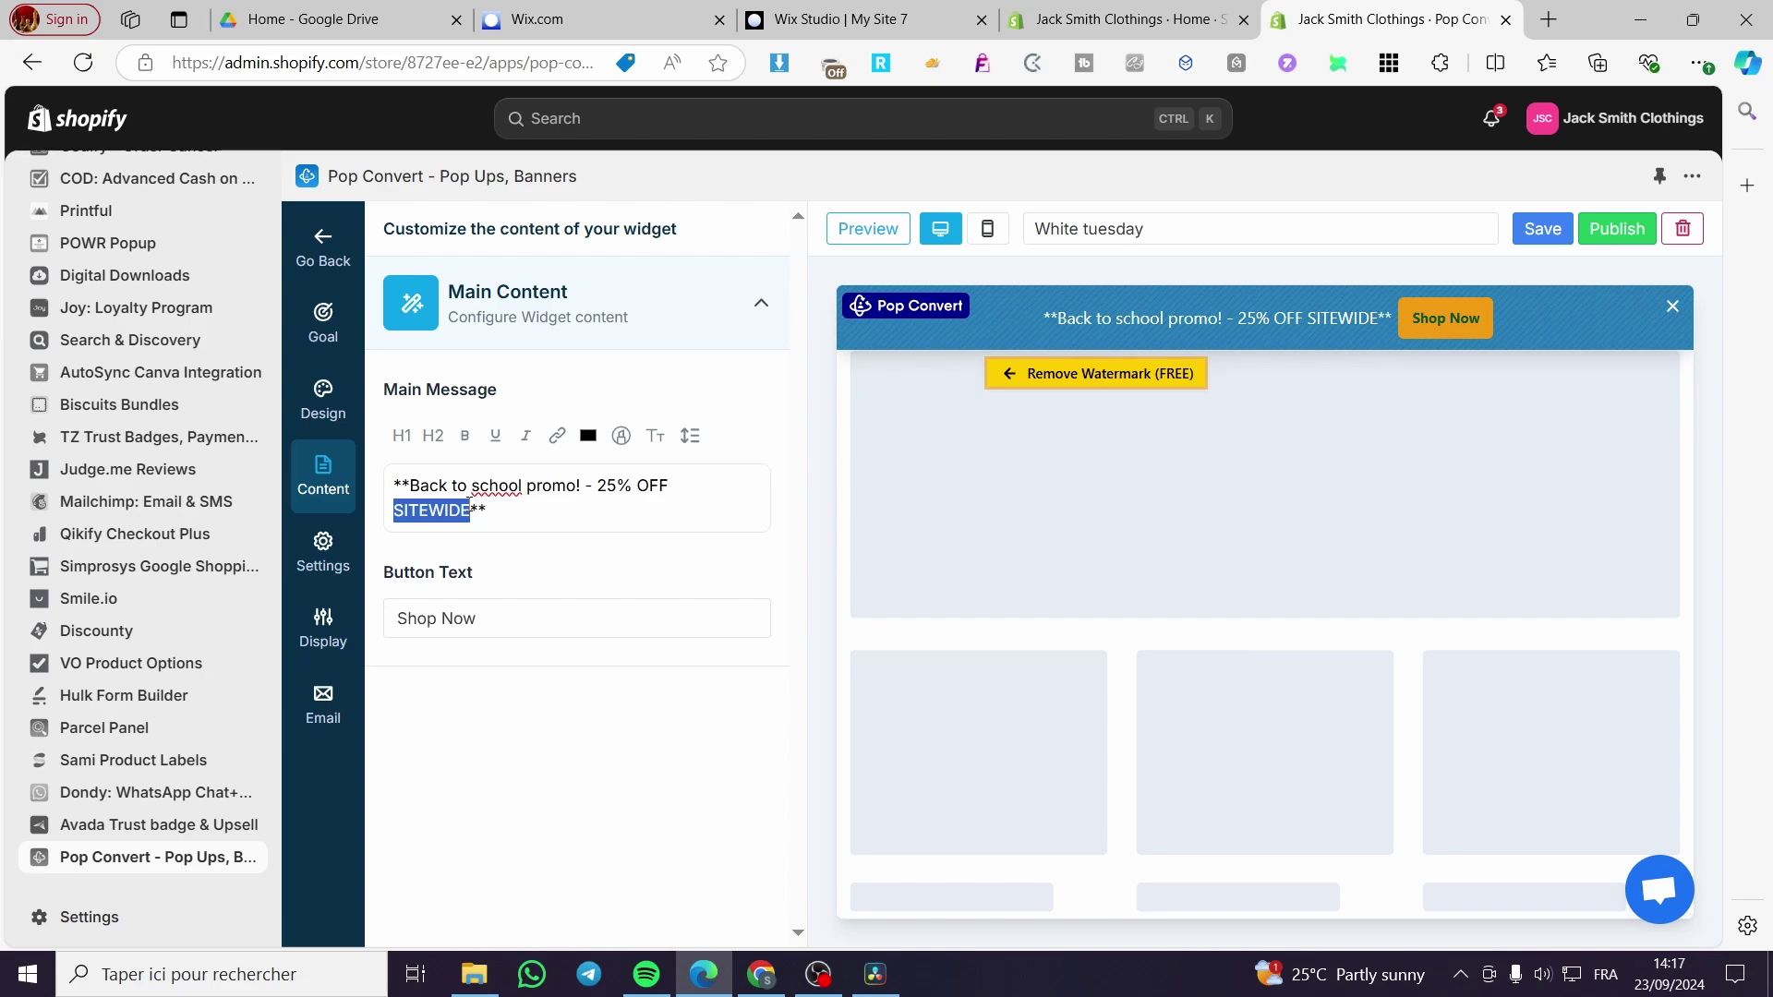
{"action": "type", "text": "produc"}
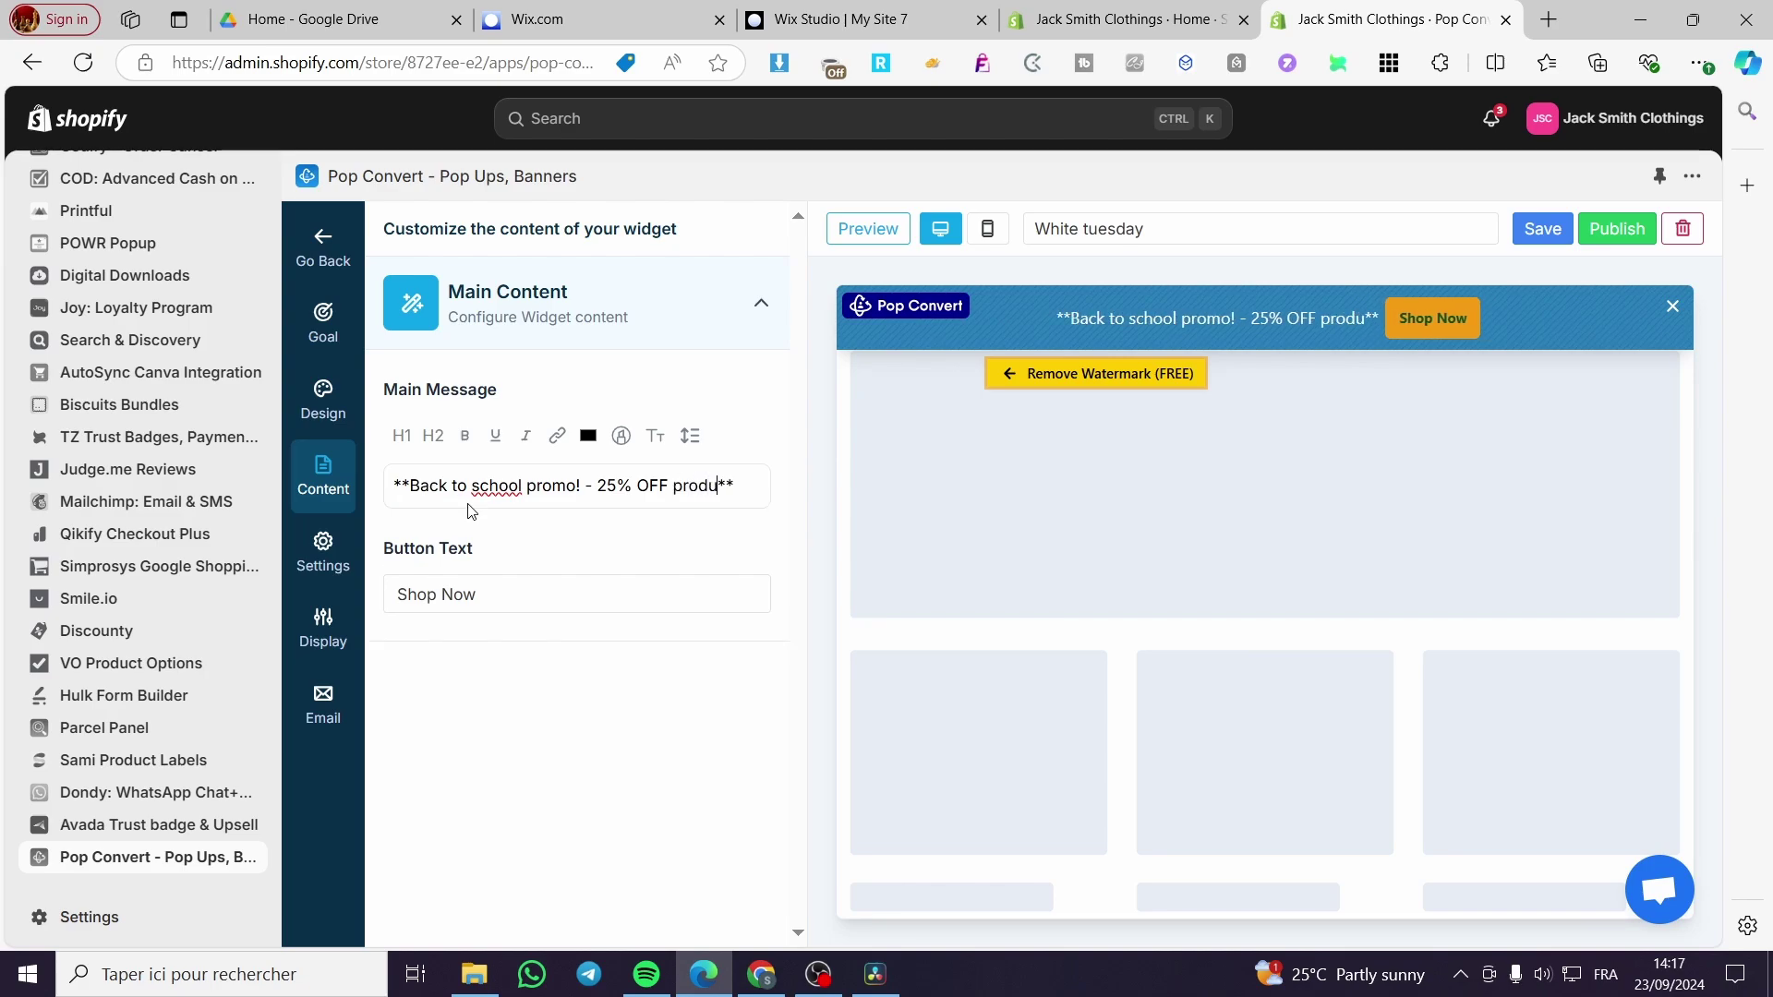
{"action": "type", "text": "ts"}
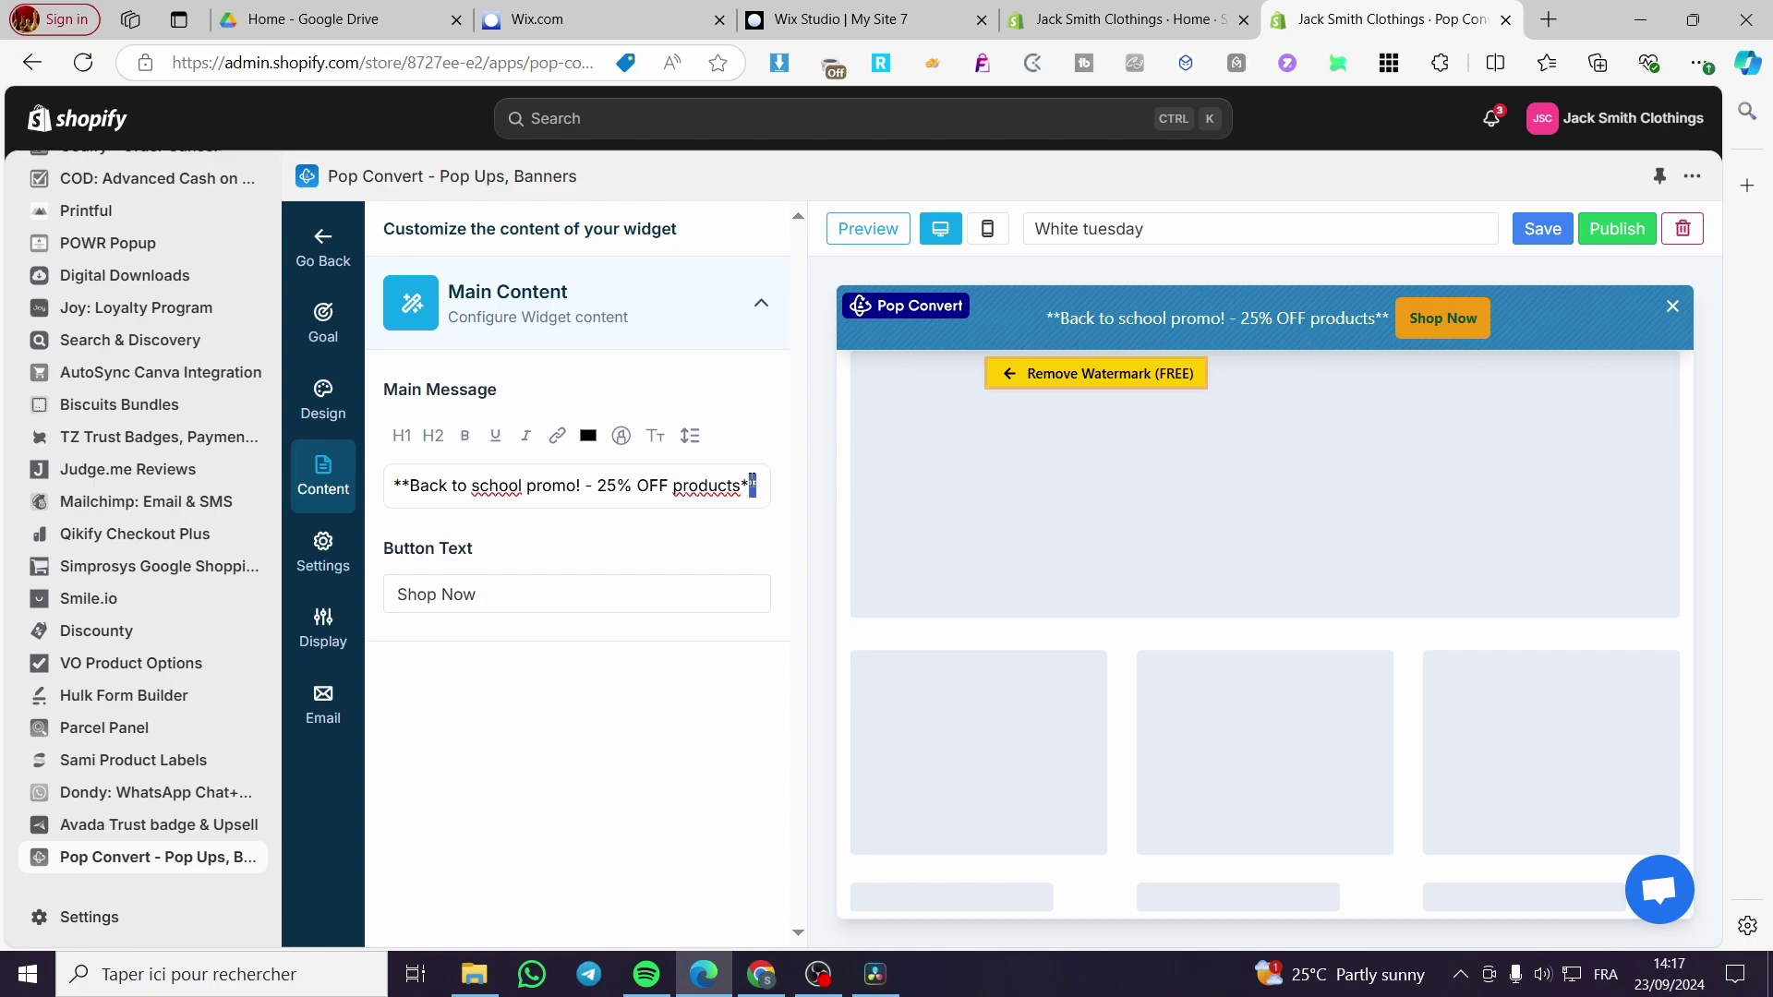
- Append '- use promo code : BACK25' to the message and save the smart bar
{"action": "key", "text": "BackSpace"}
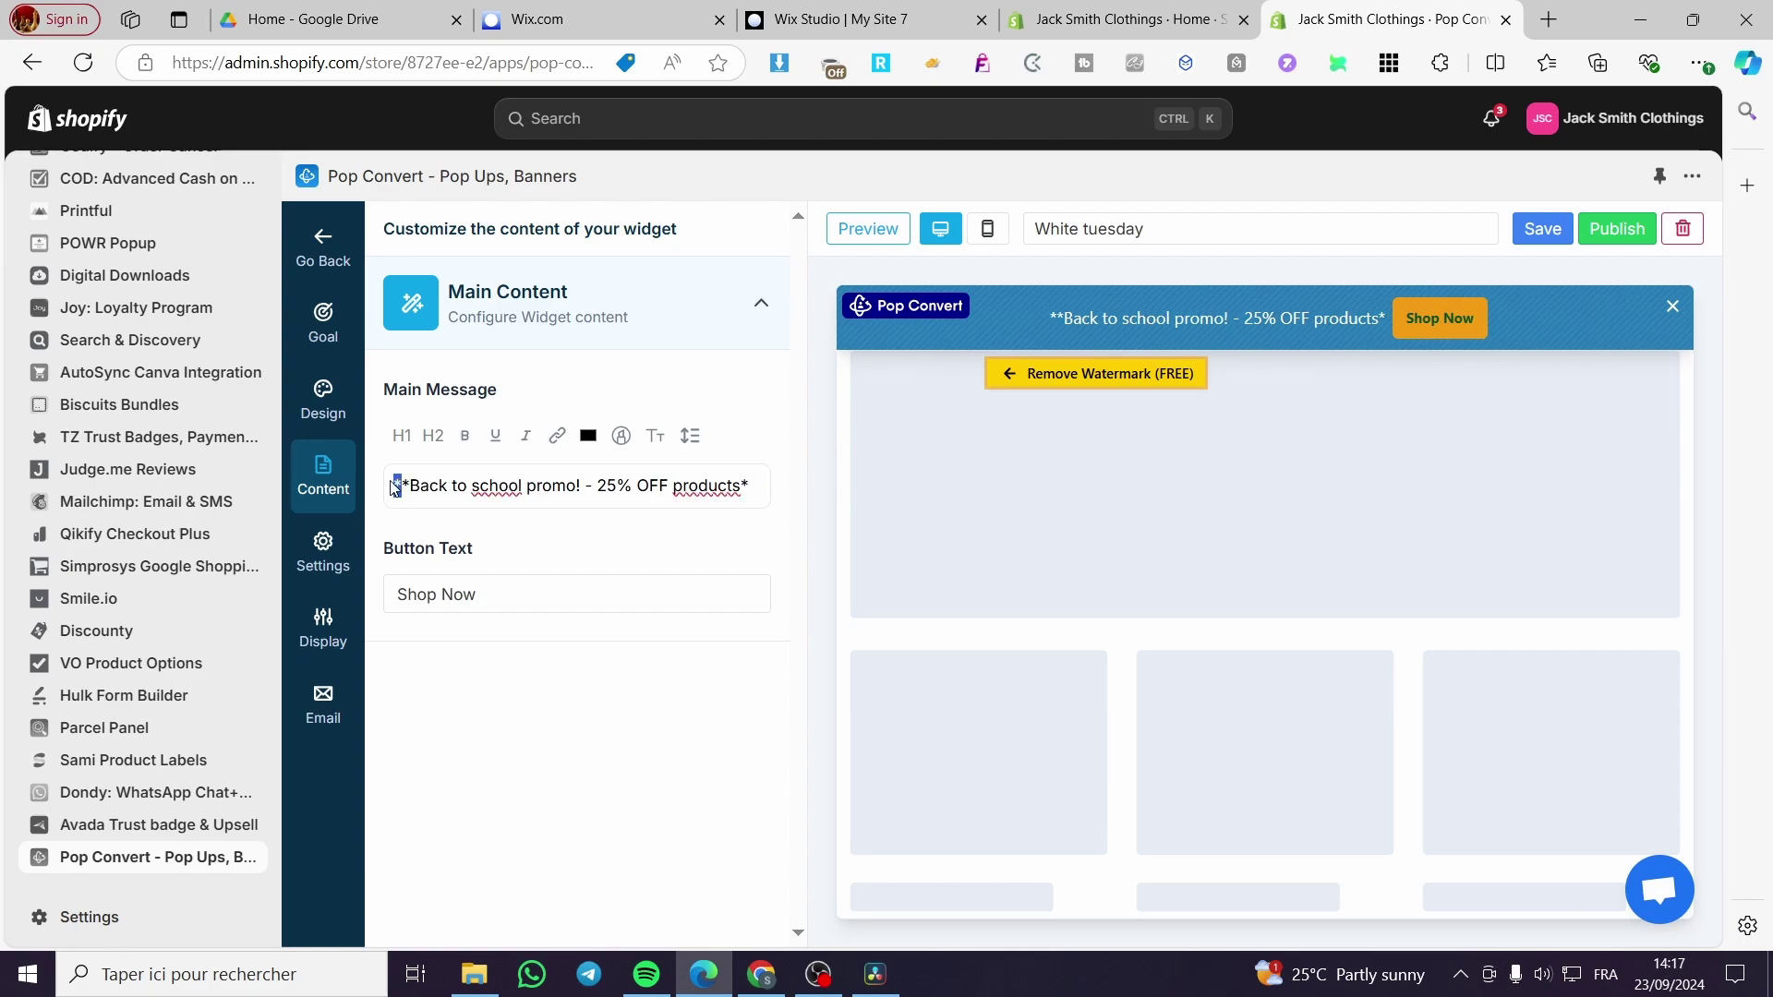
{"action": "key", "text": "BackSpace"}
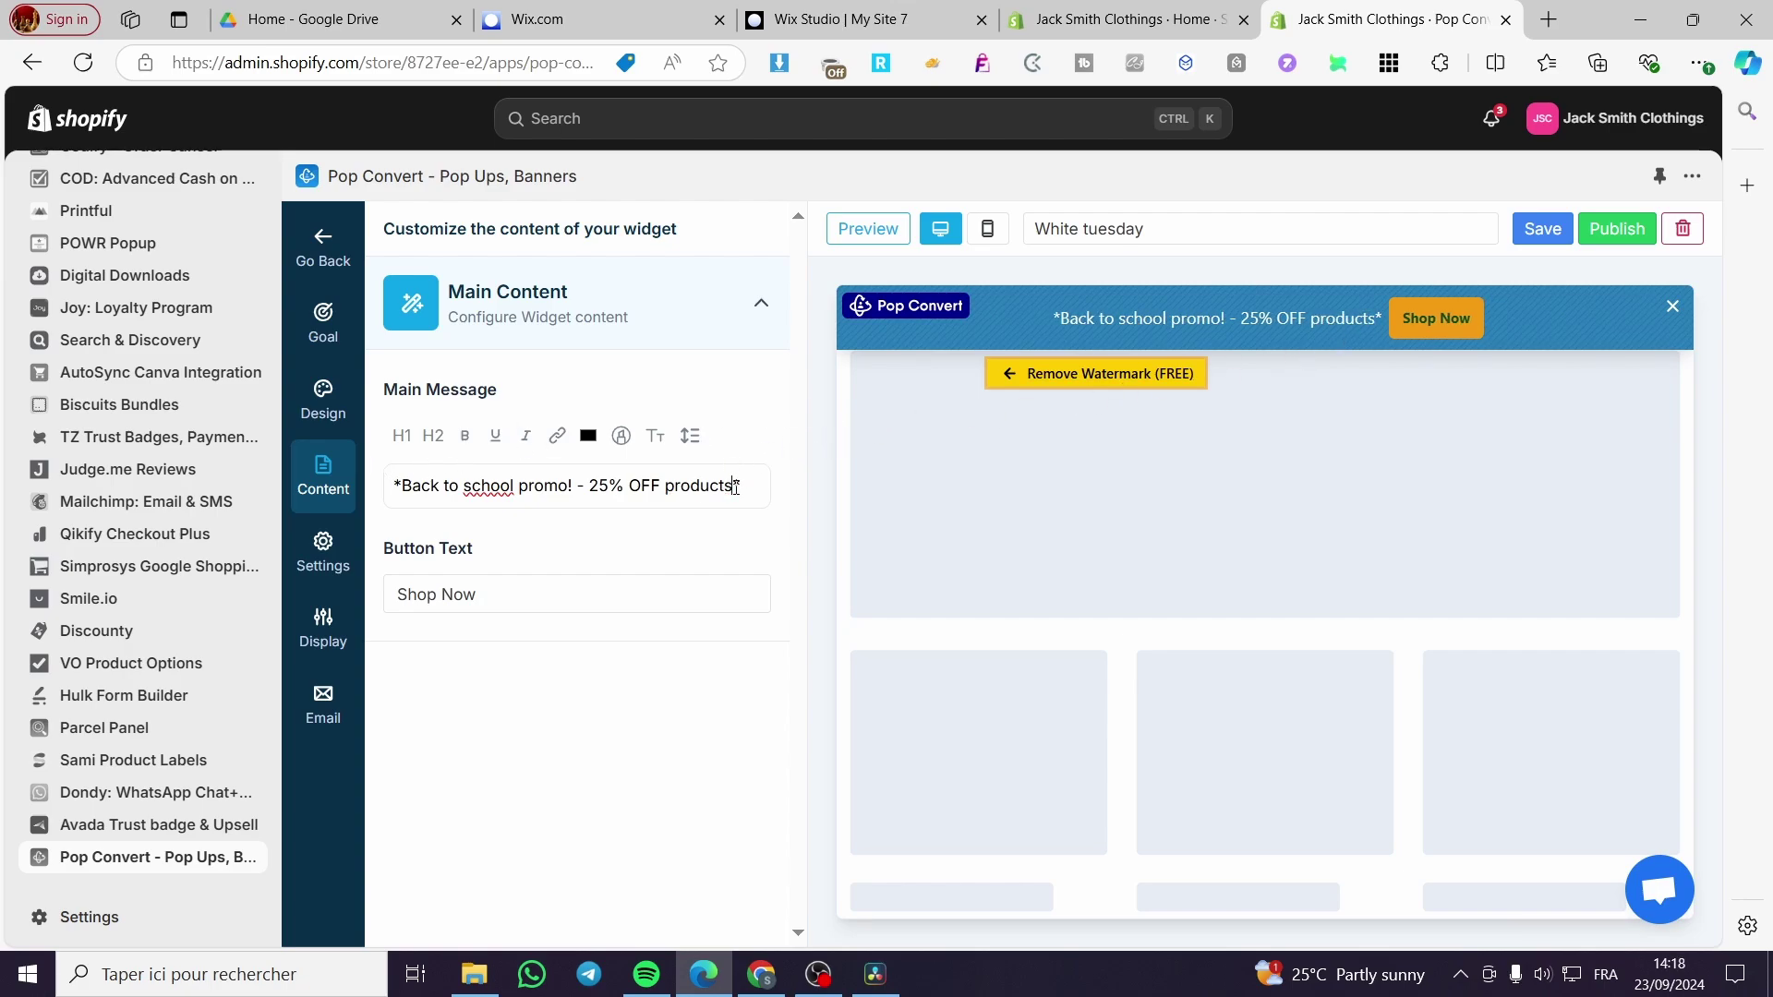
{"action": "type", "text": "- use "}
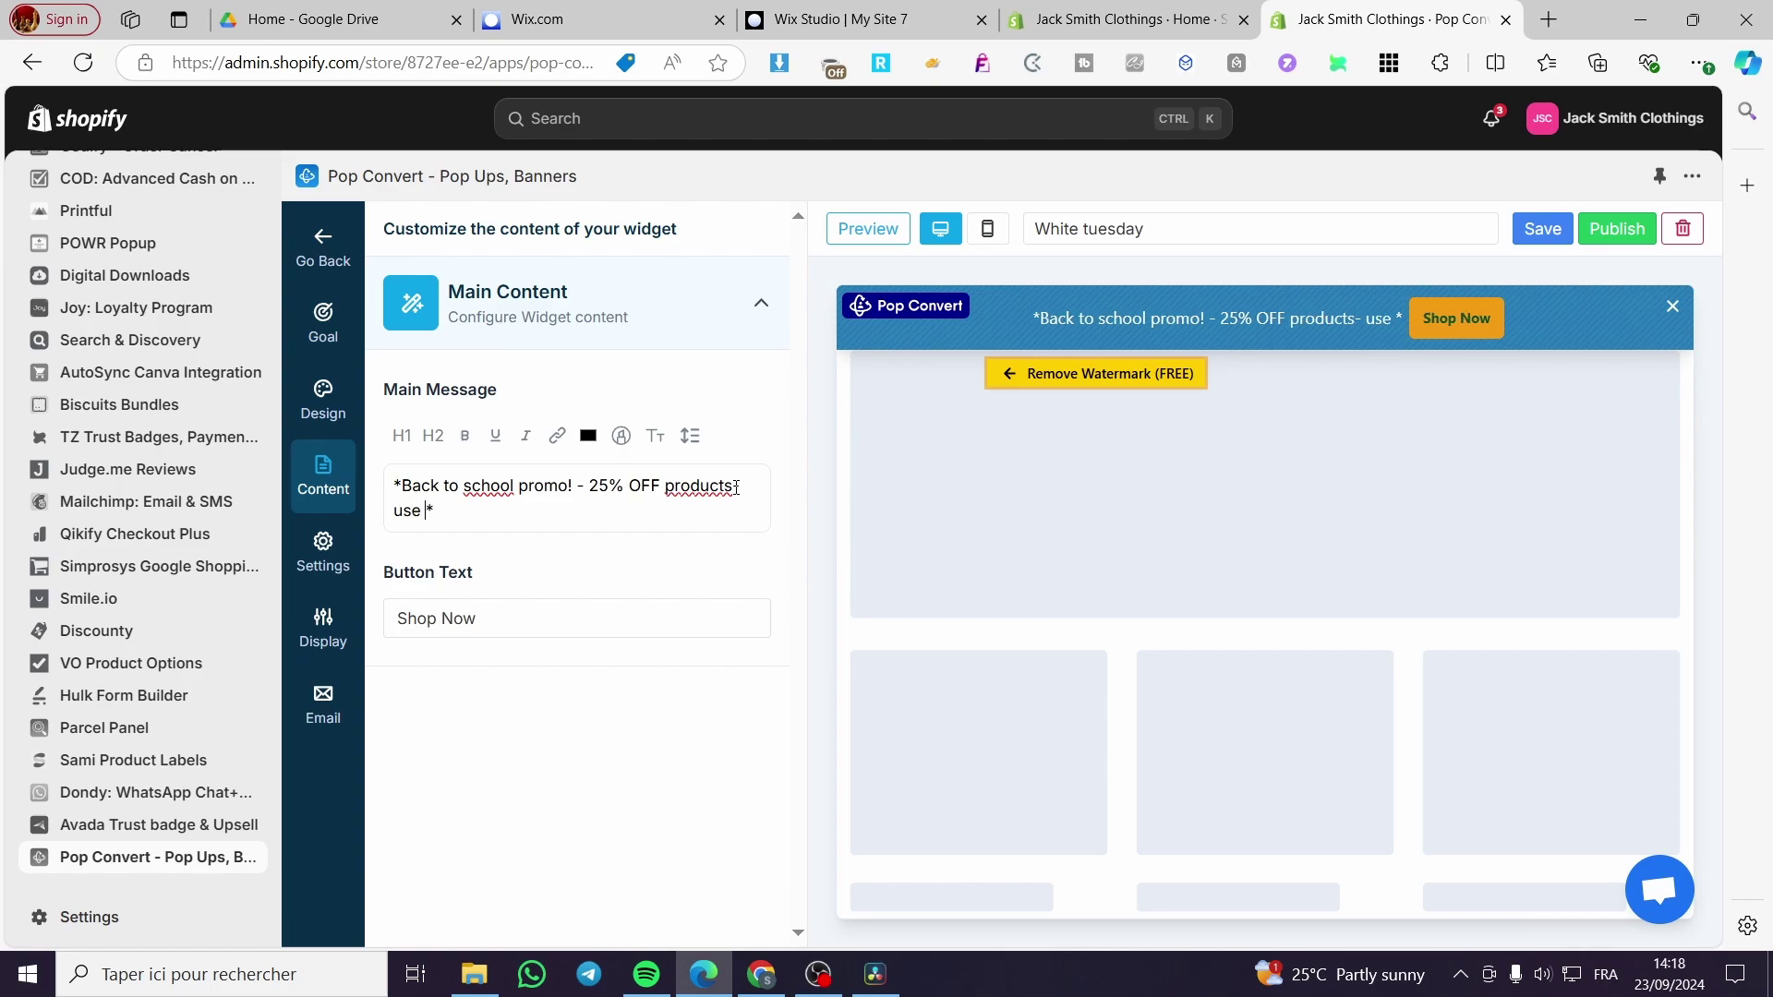
{"action": "type", "text": "promo cod"}
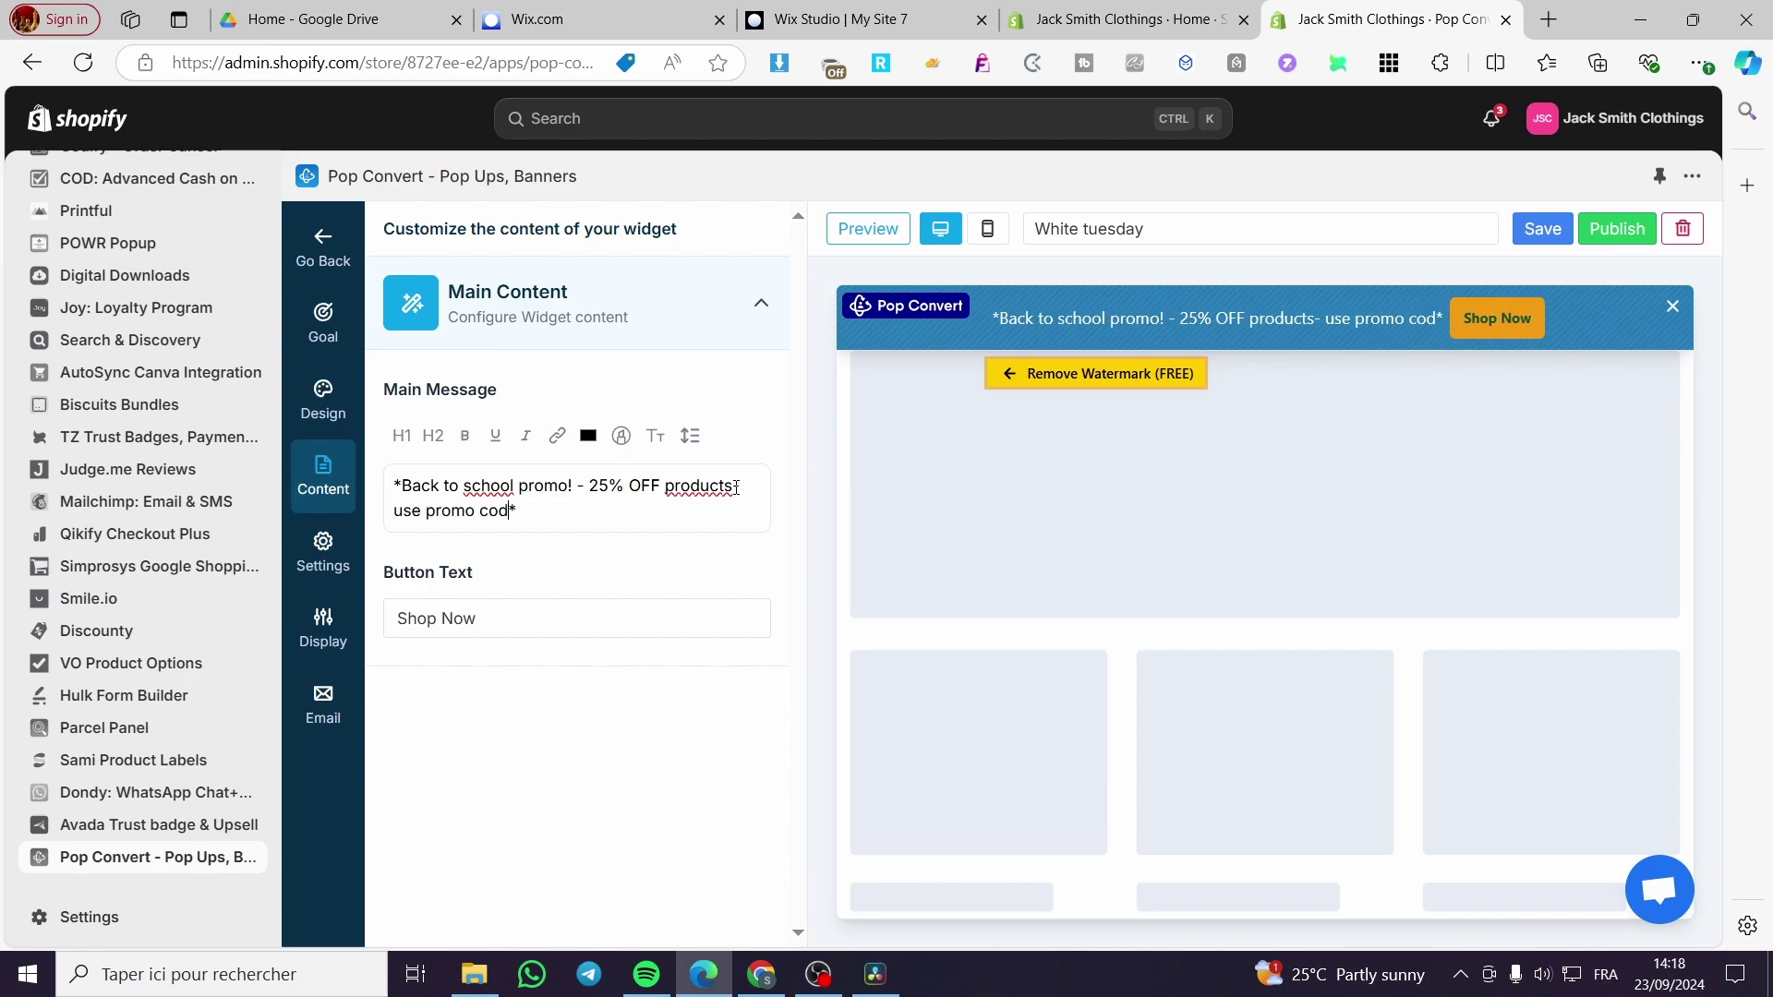
{"action": "type", "text": "e :"}
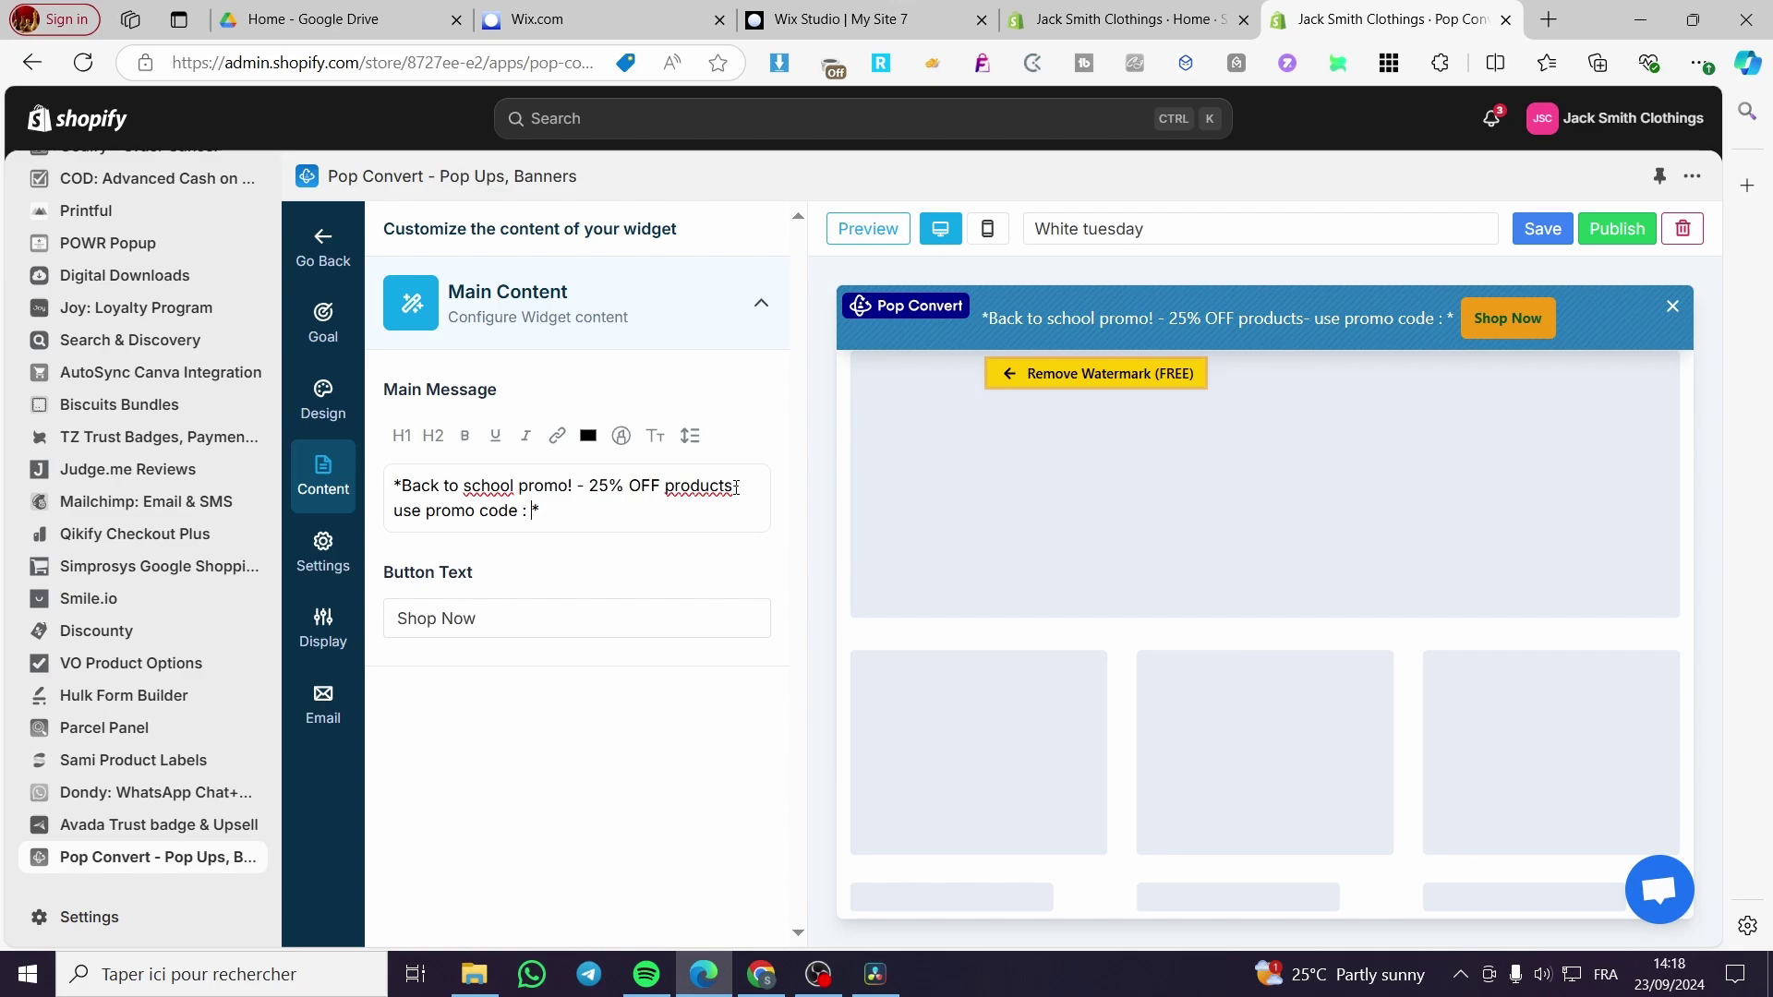
{"action": "type", "text": " B"}
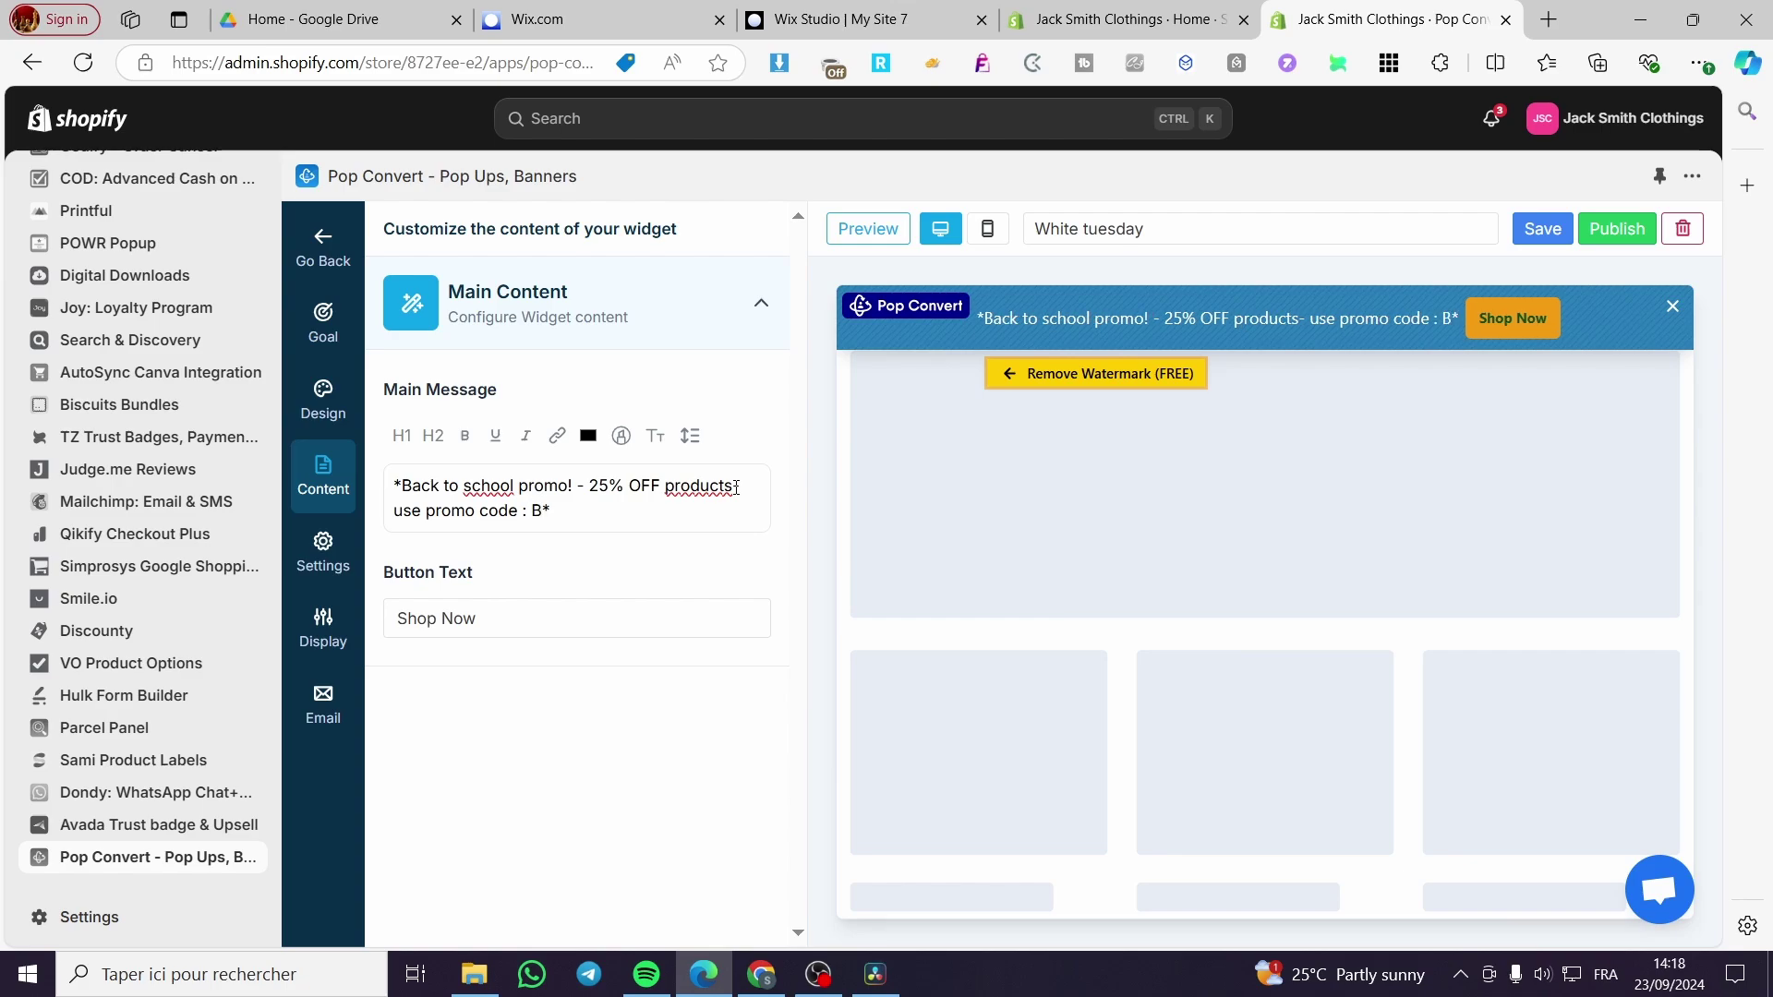
{"action": "type", "text": "ACK*"}
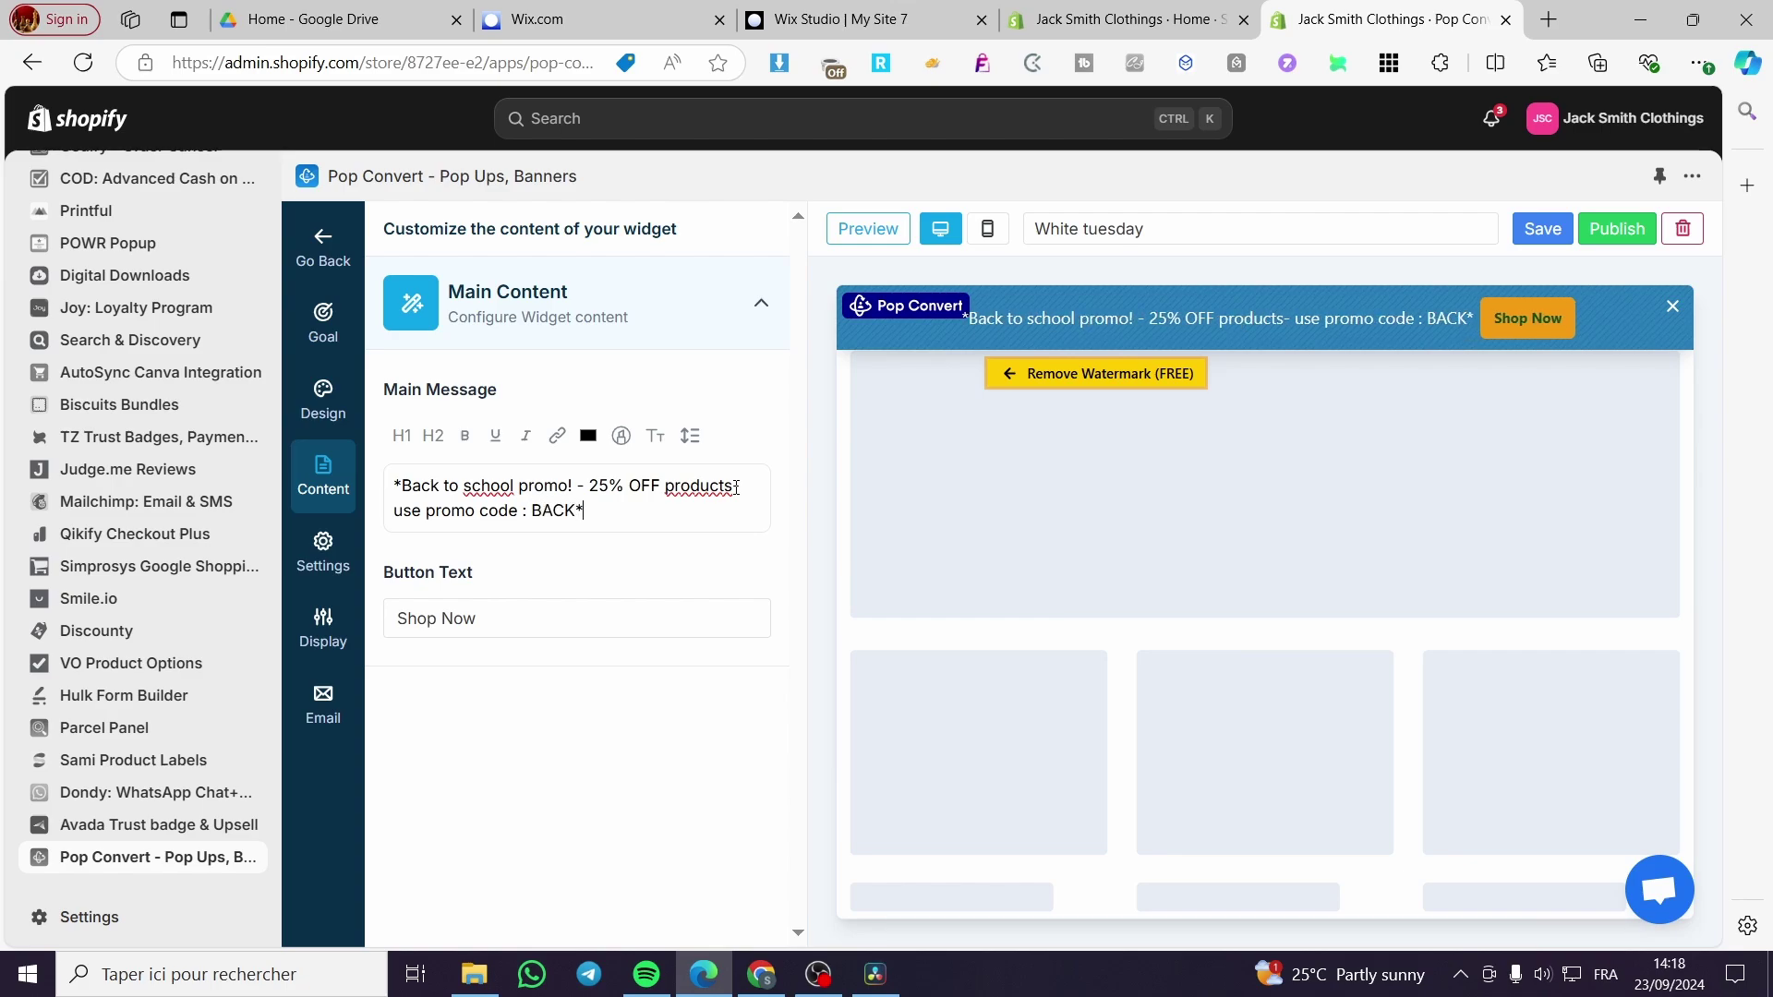
{"action": "type", "text": "2"}
{"action": "key", "text": "BackSpace"}
{"action": "key", "text": "BackSpace"}
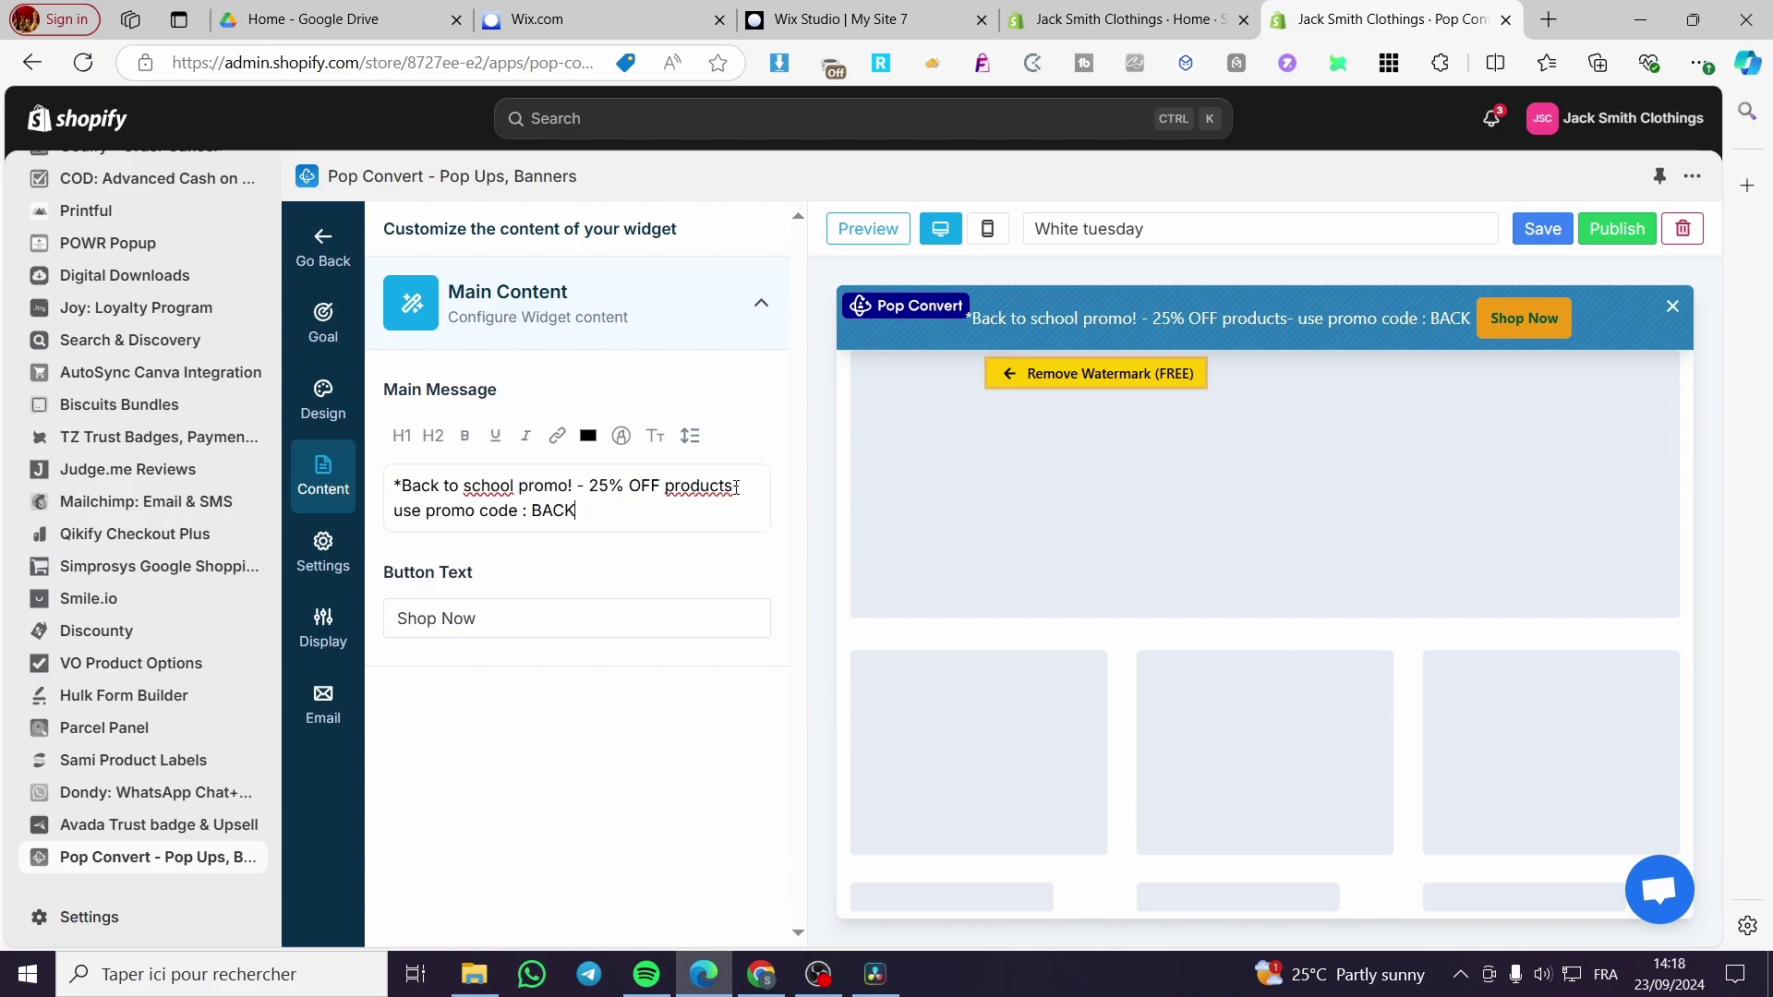
{"action": "type", "text": "25"}
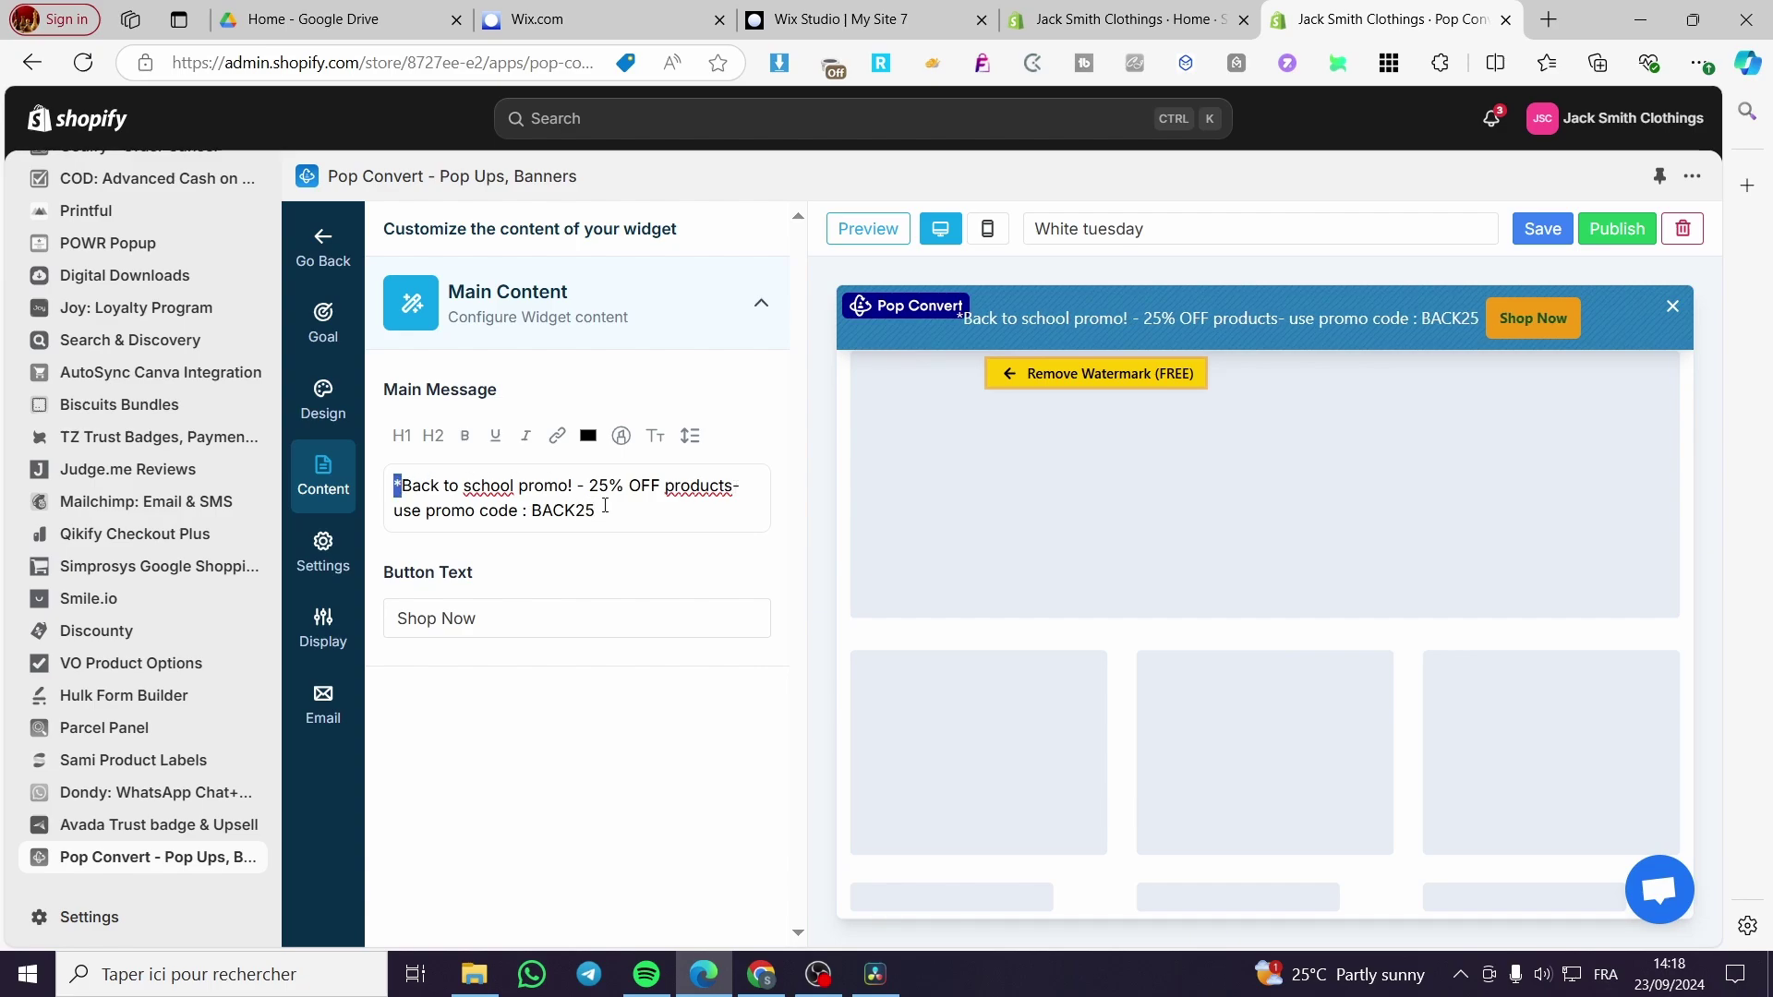
{"action": "type", "text": " *"}
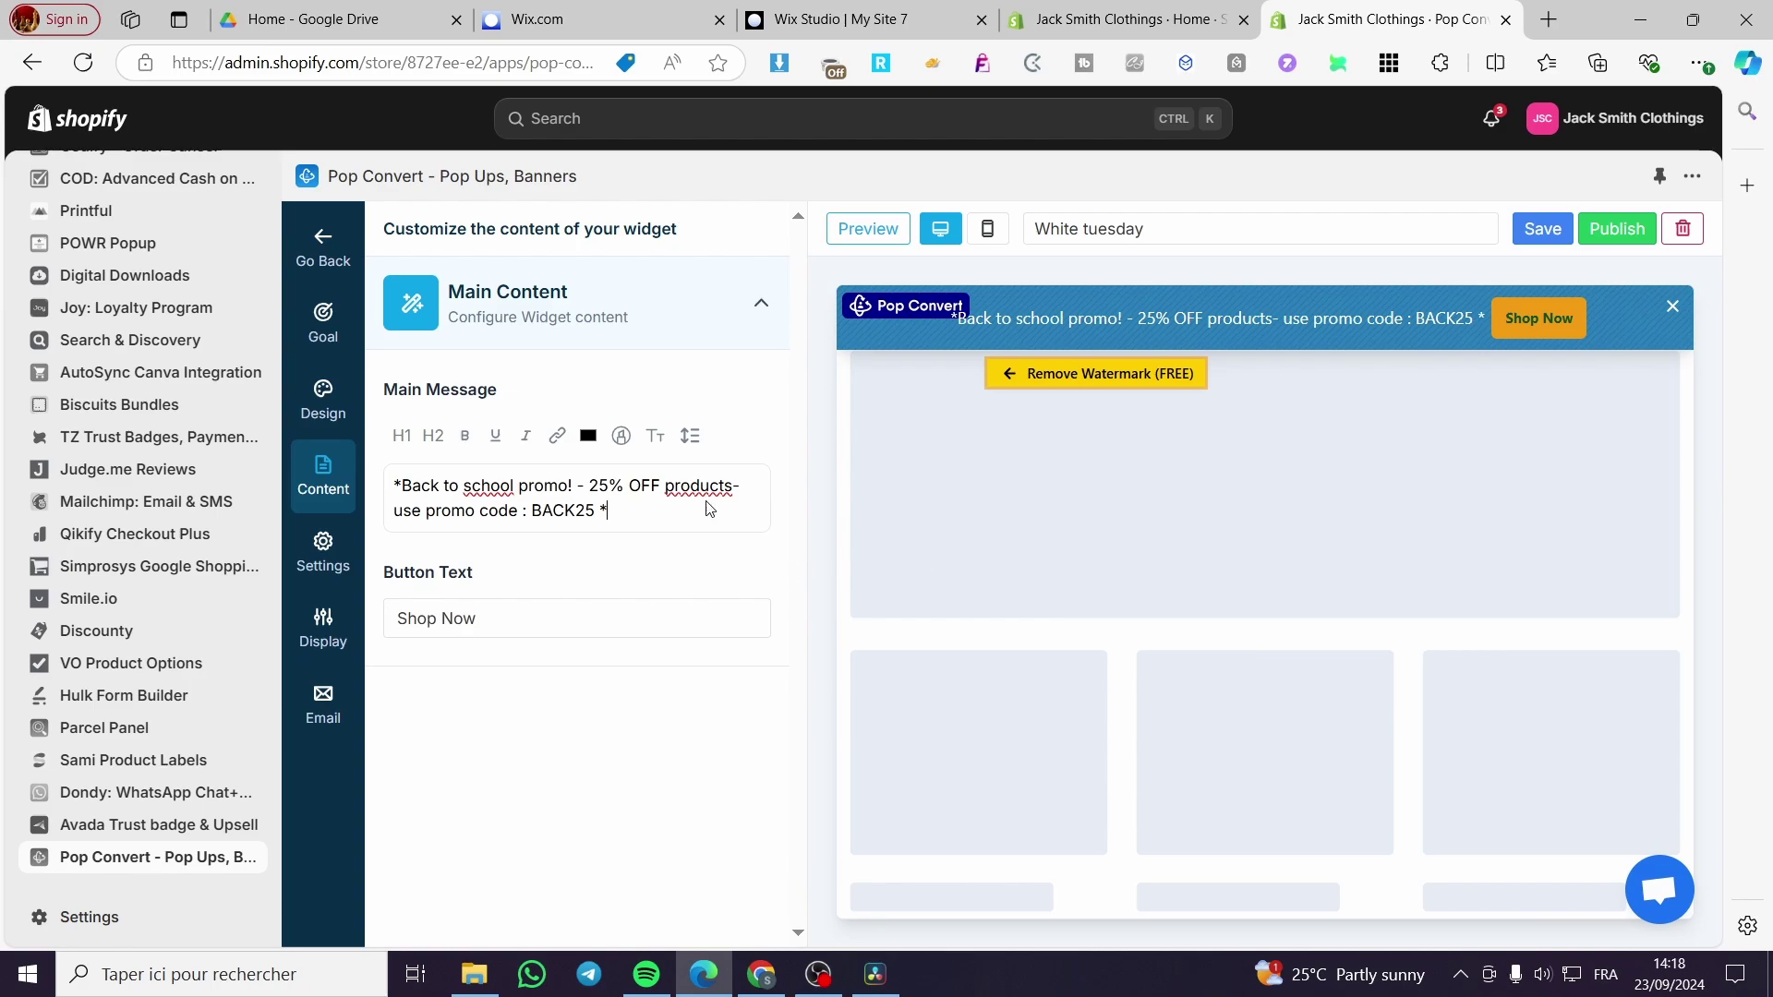
{"action": "left_click", "coordinate": [1540, 231]}
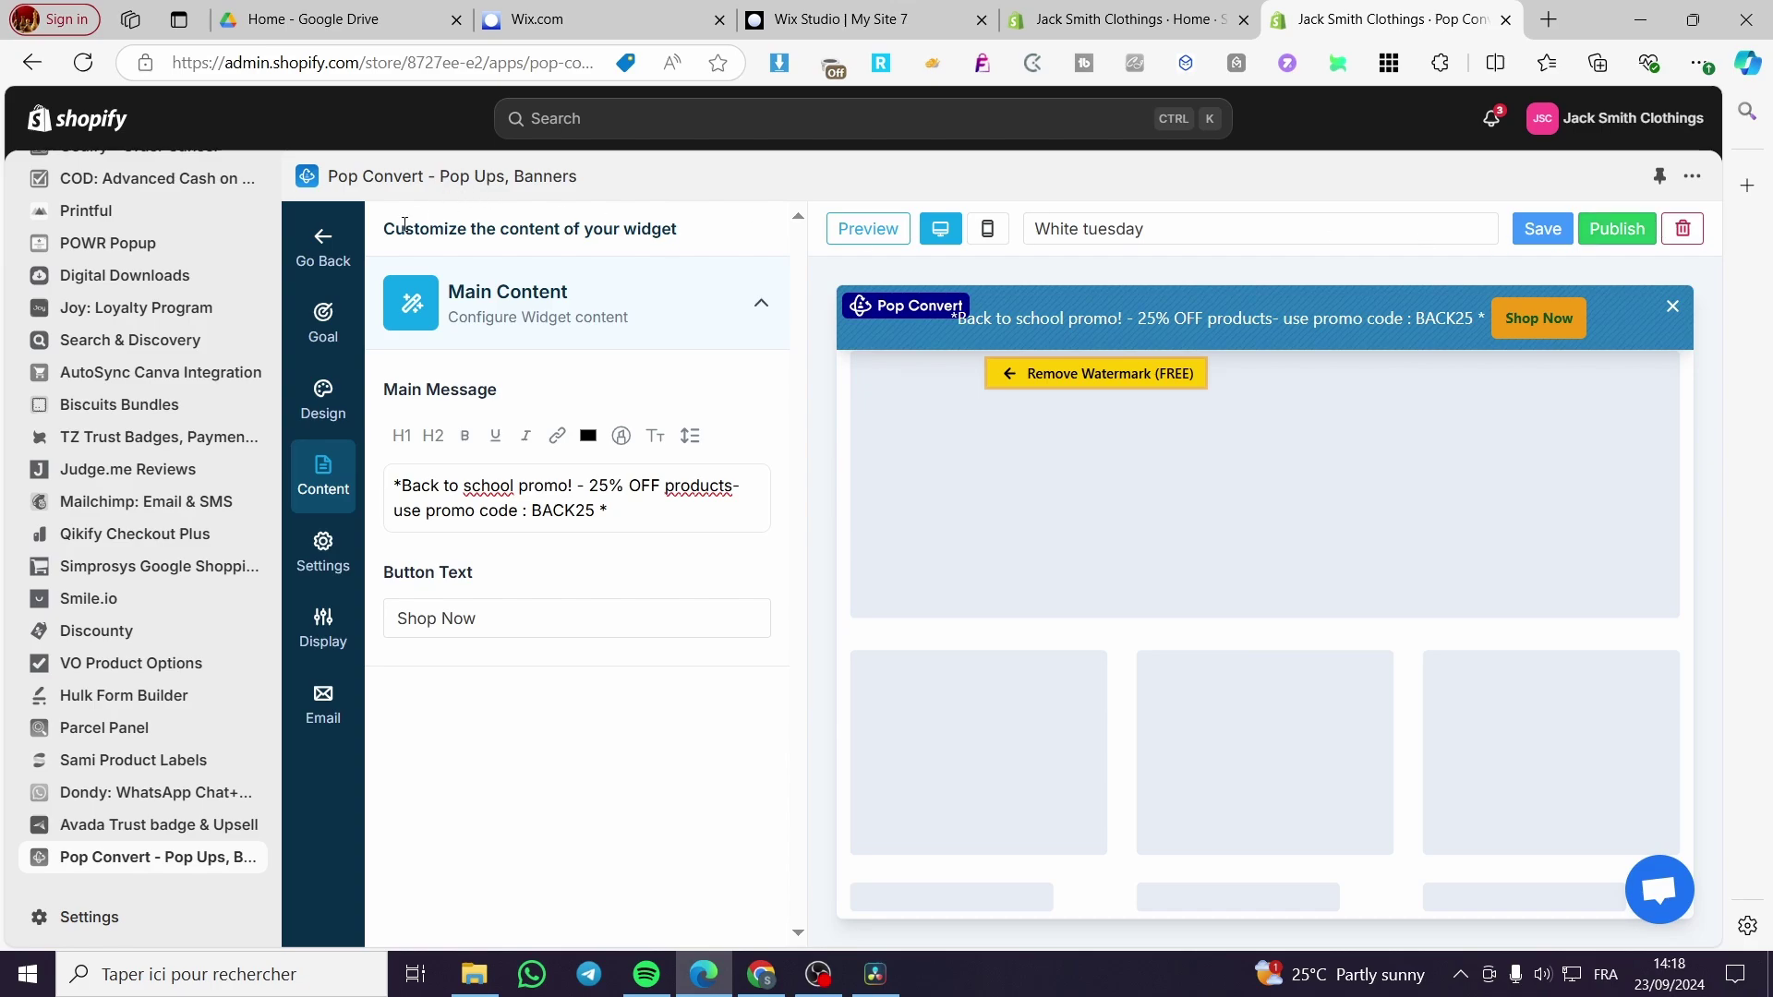
- Browse the email templates, then open the Emails page with Welcome, Abandon Cart and Order Thanks automations
{"action": "left_click", "coordinate": [323, 250]}
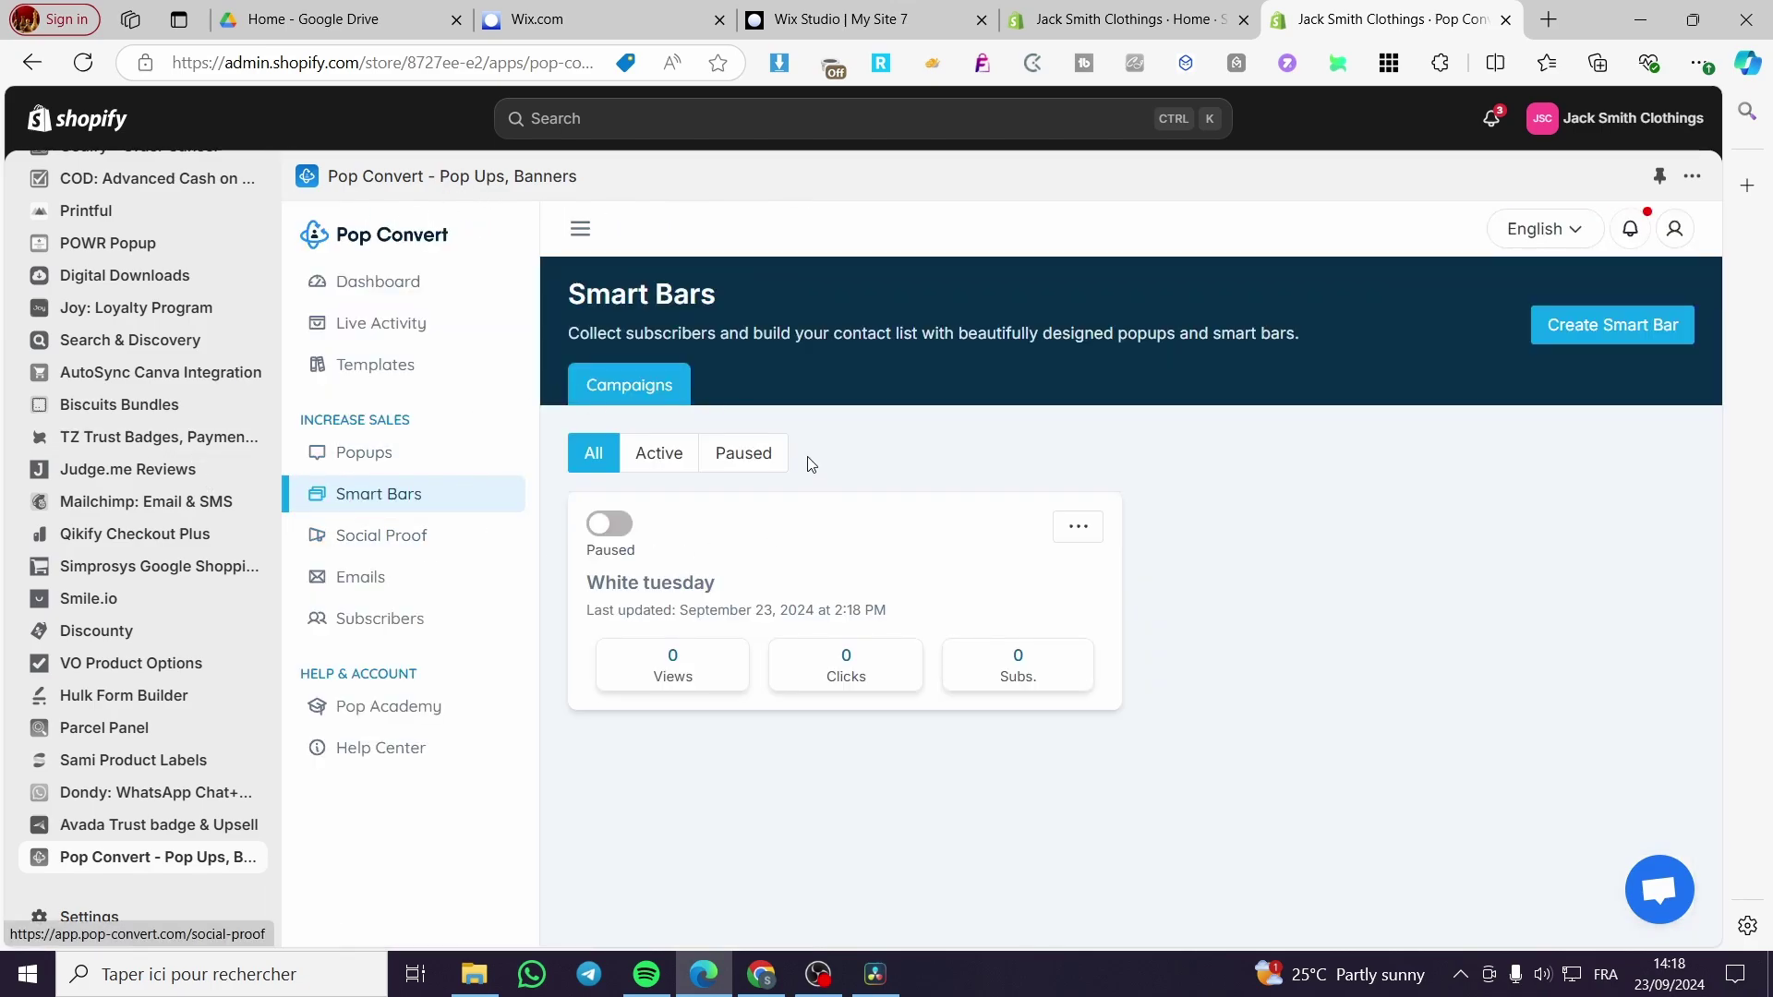
{"action": "left_click", "coordinate": [375, 368]}
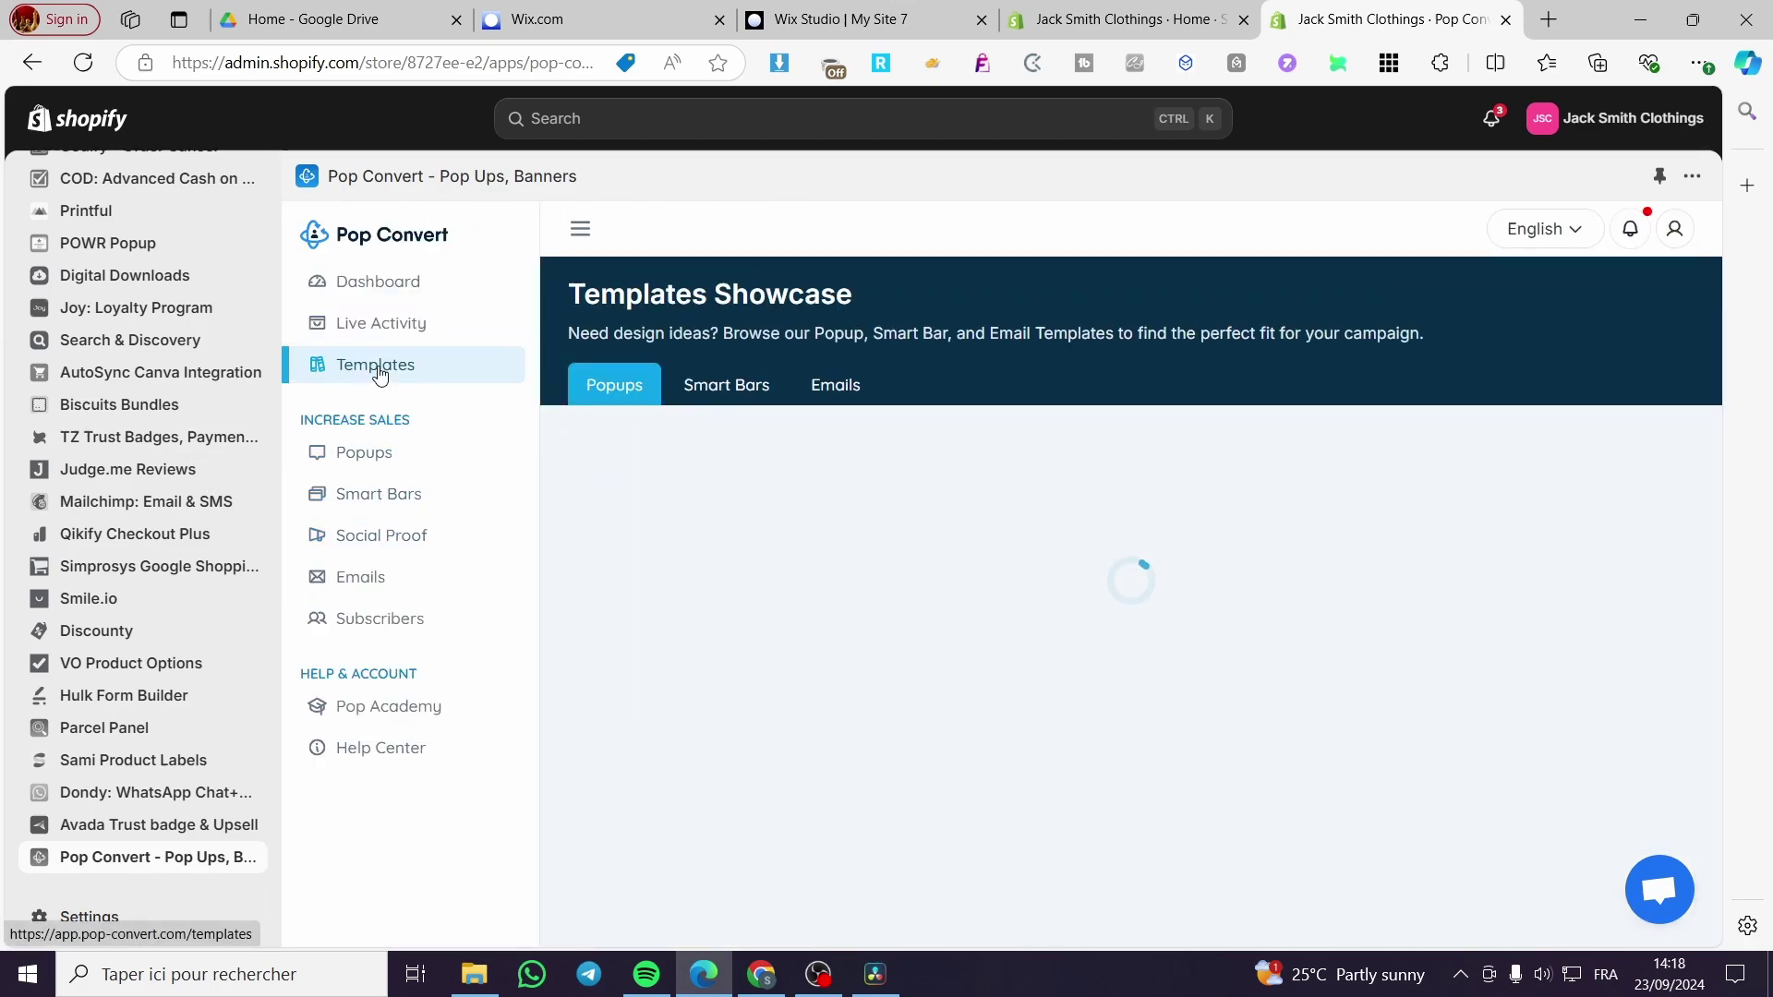
{"action": "left_click", "coordinate": [847, 384]}
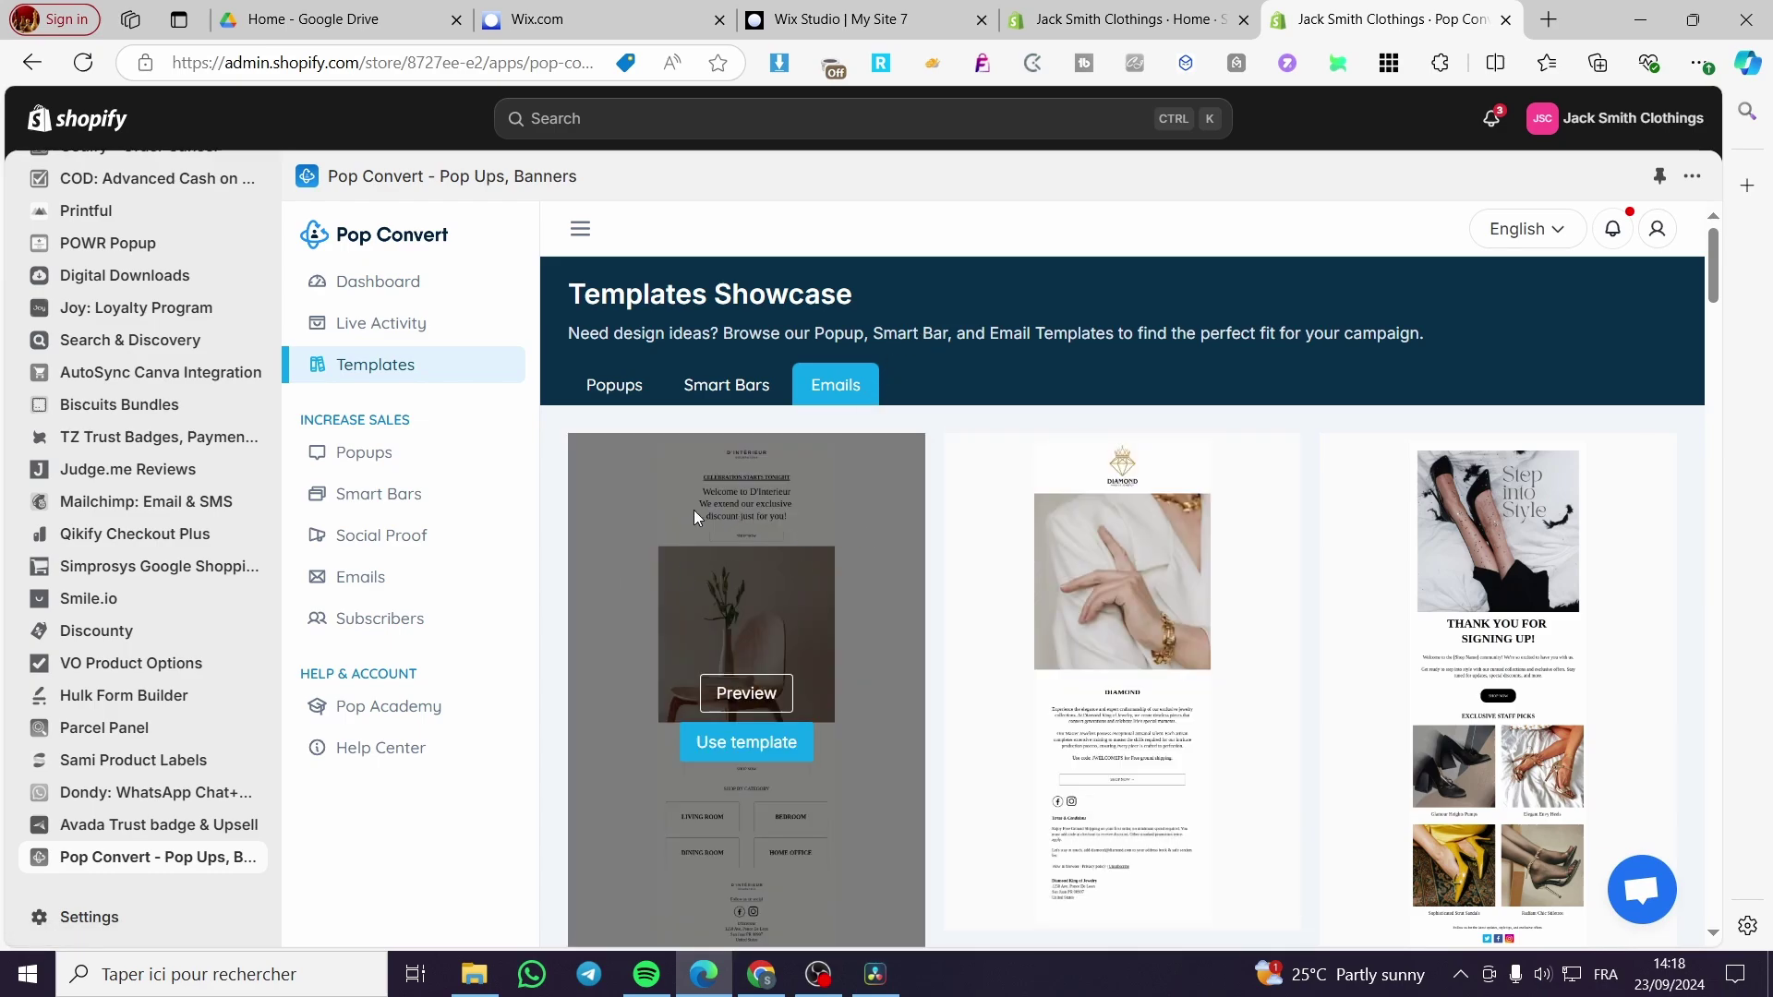
{"action": "left_click", "coordinate": [392, 575]}
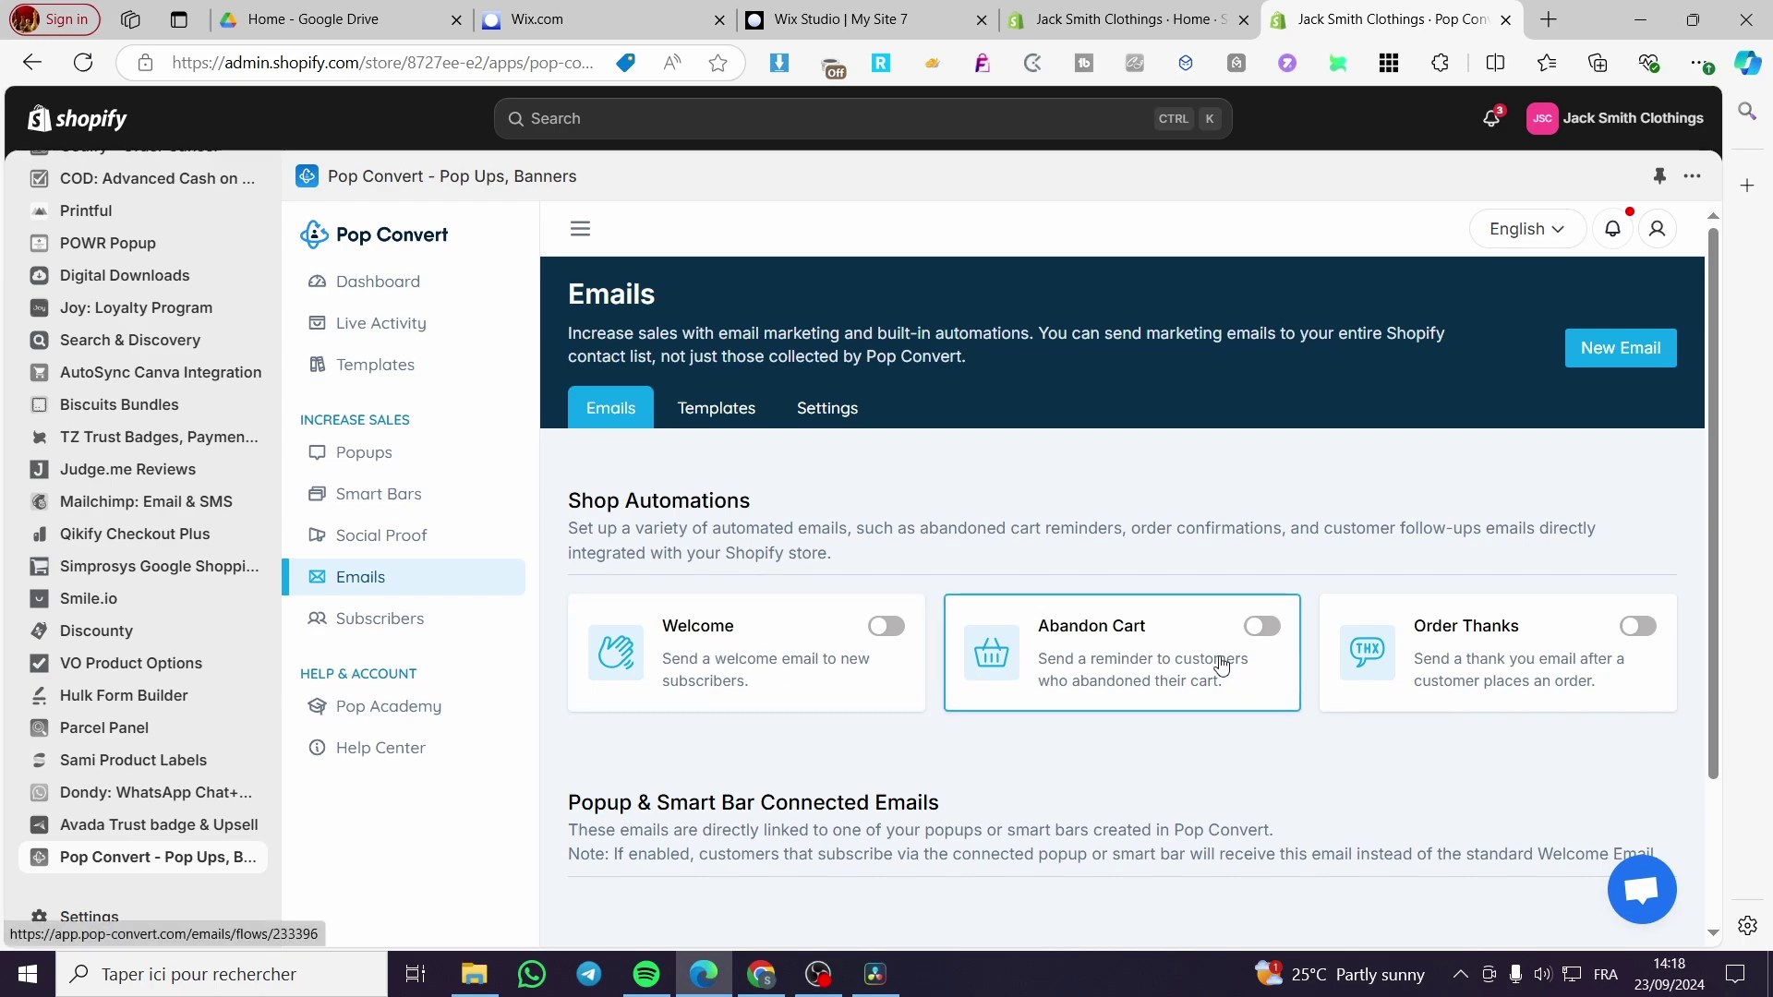
- Leave Order Thanks off, enable the Welcome automation, and open its Welcome Email 1 flow
{"action": "scroll", "coordinate": [1555, 664], "scroll_direction": "down", "scroll_amount": 2}
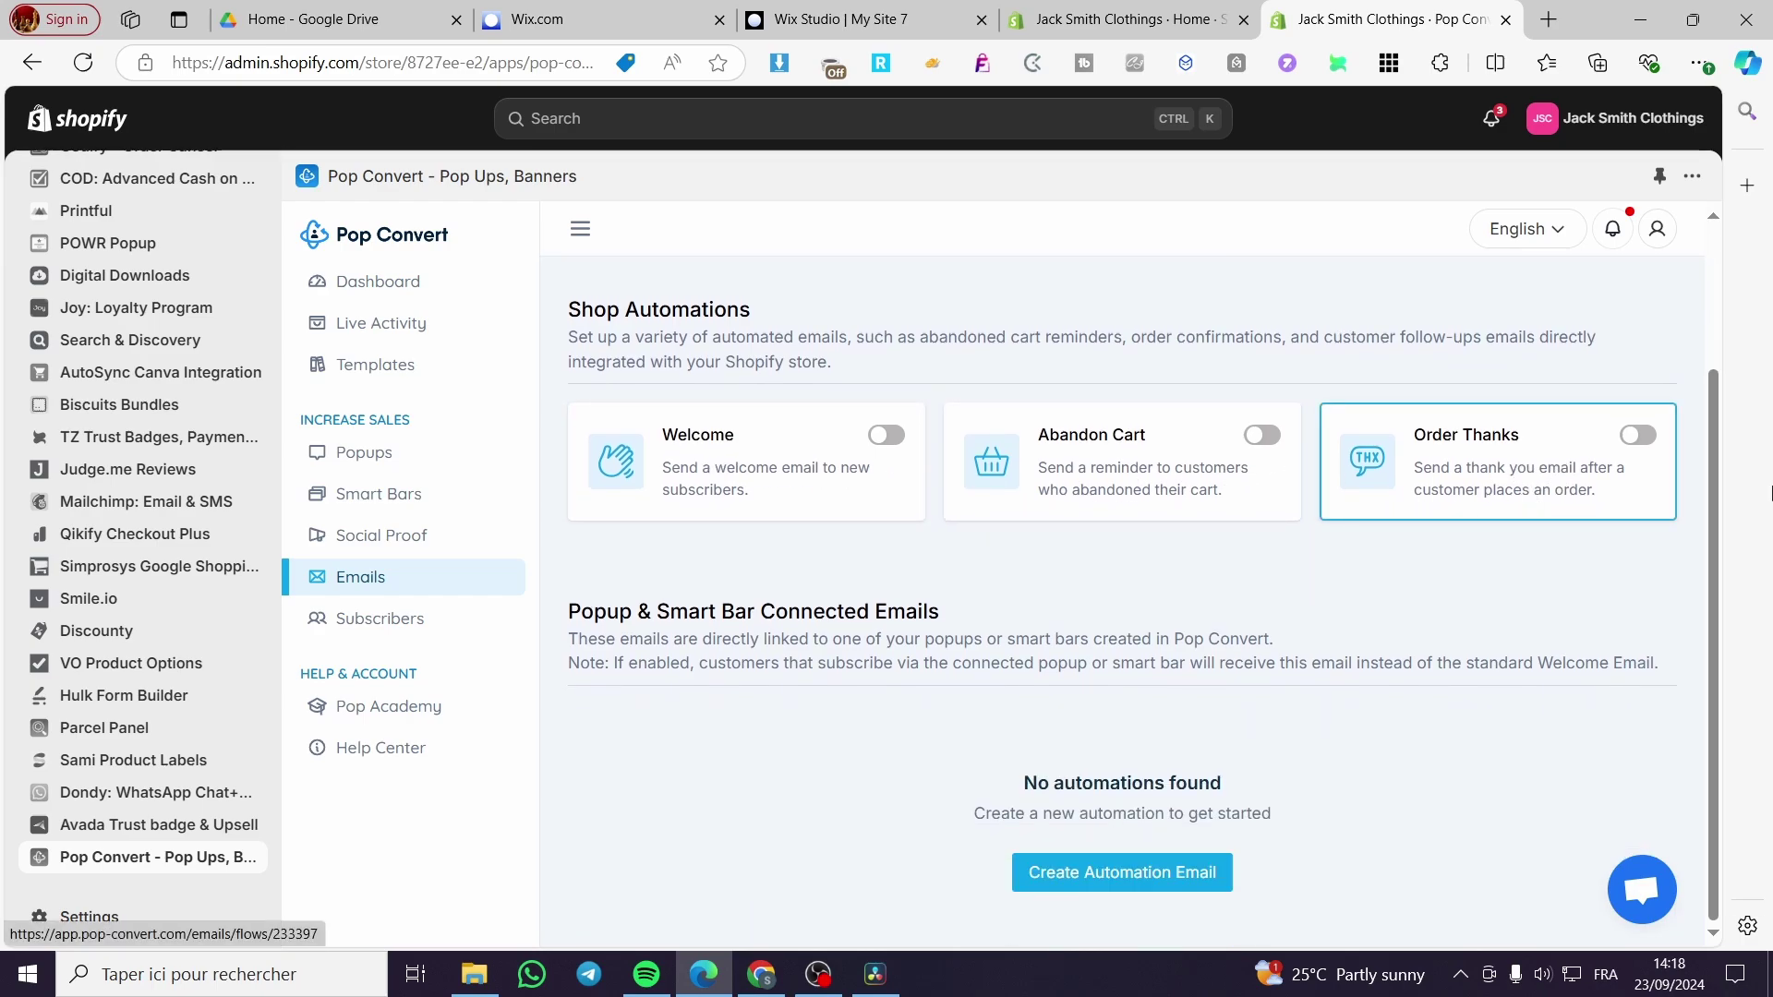
{"action": "left_click", "coordinate": [1648, 440]}
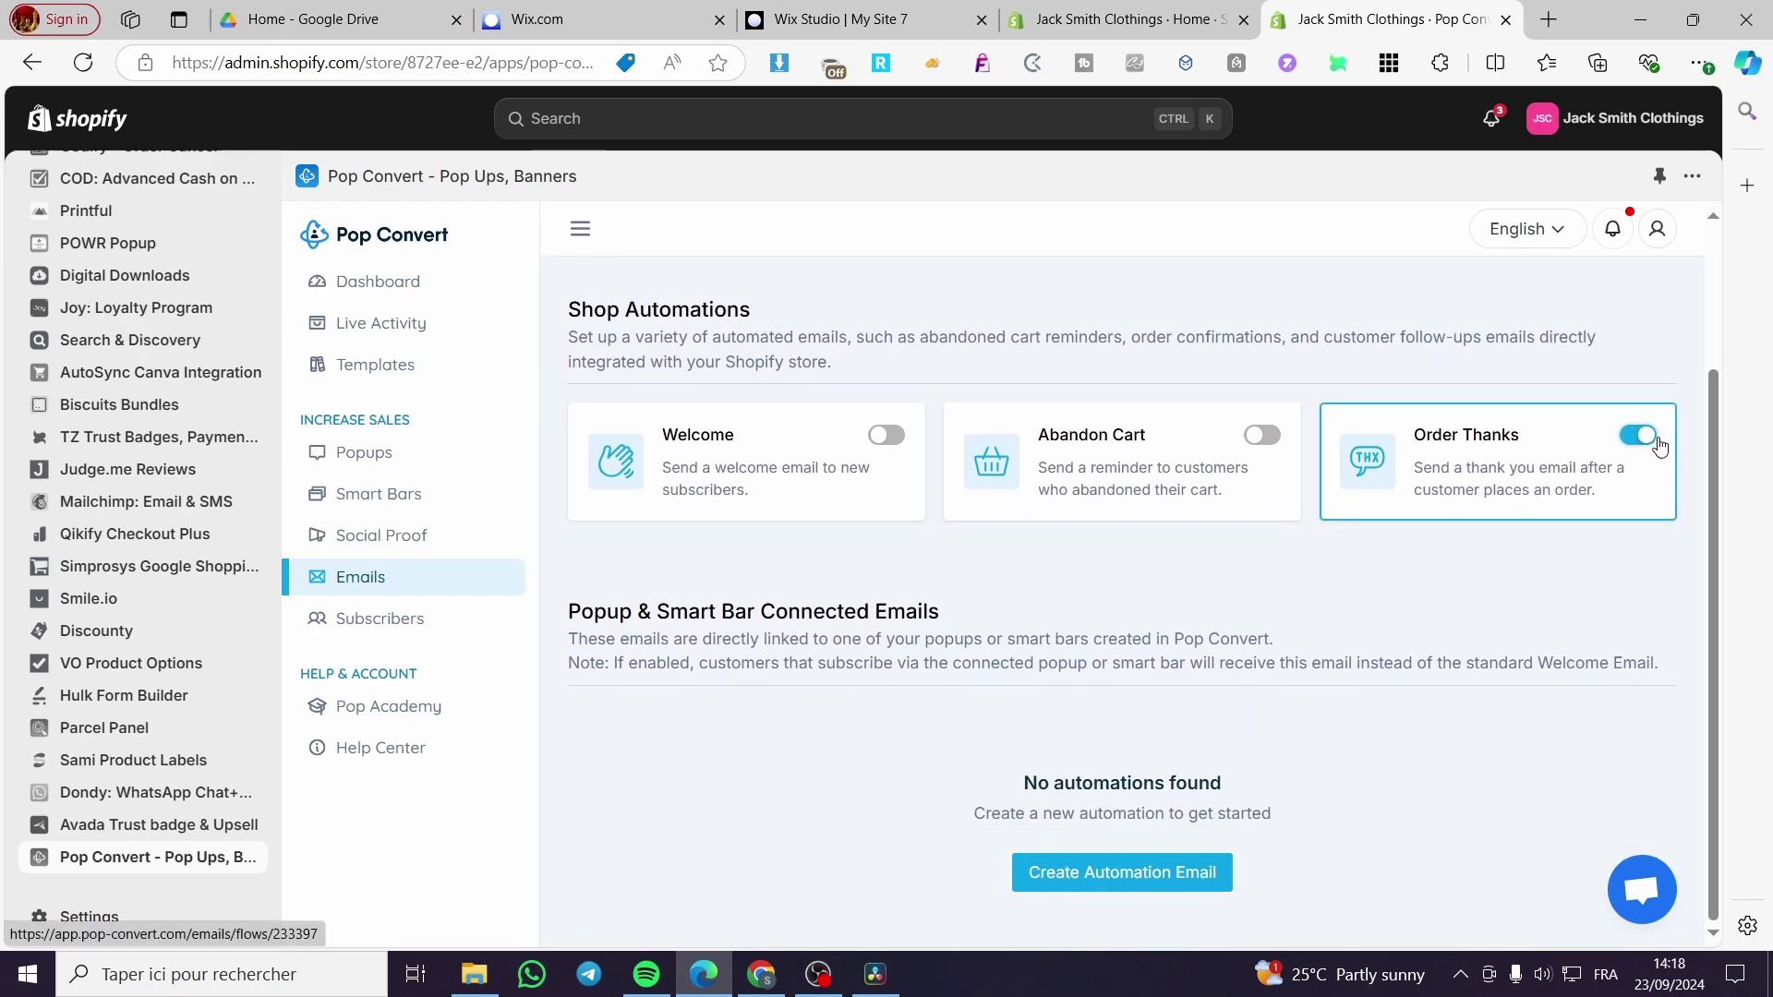
{"action": "left_click", "coordinate": [1648, 442]}
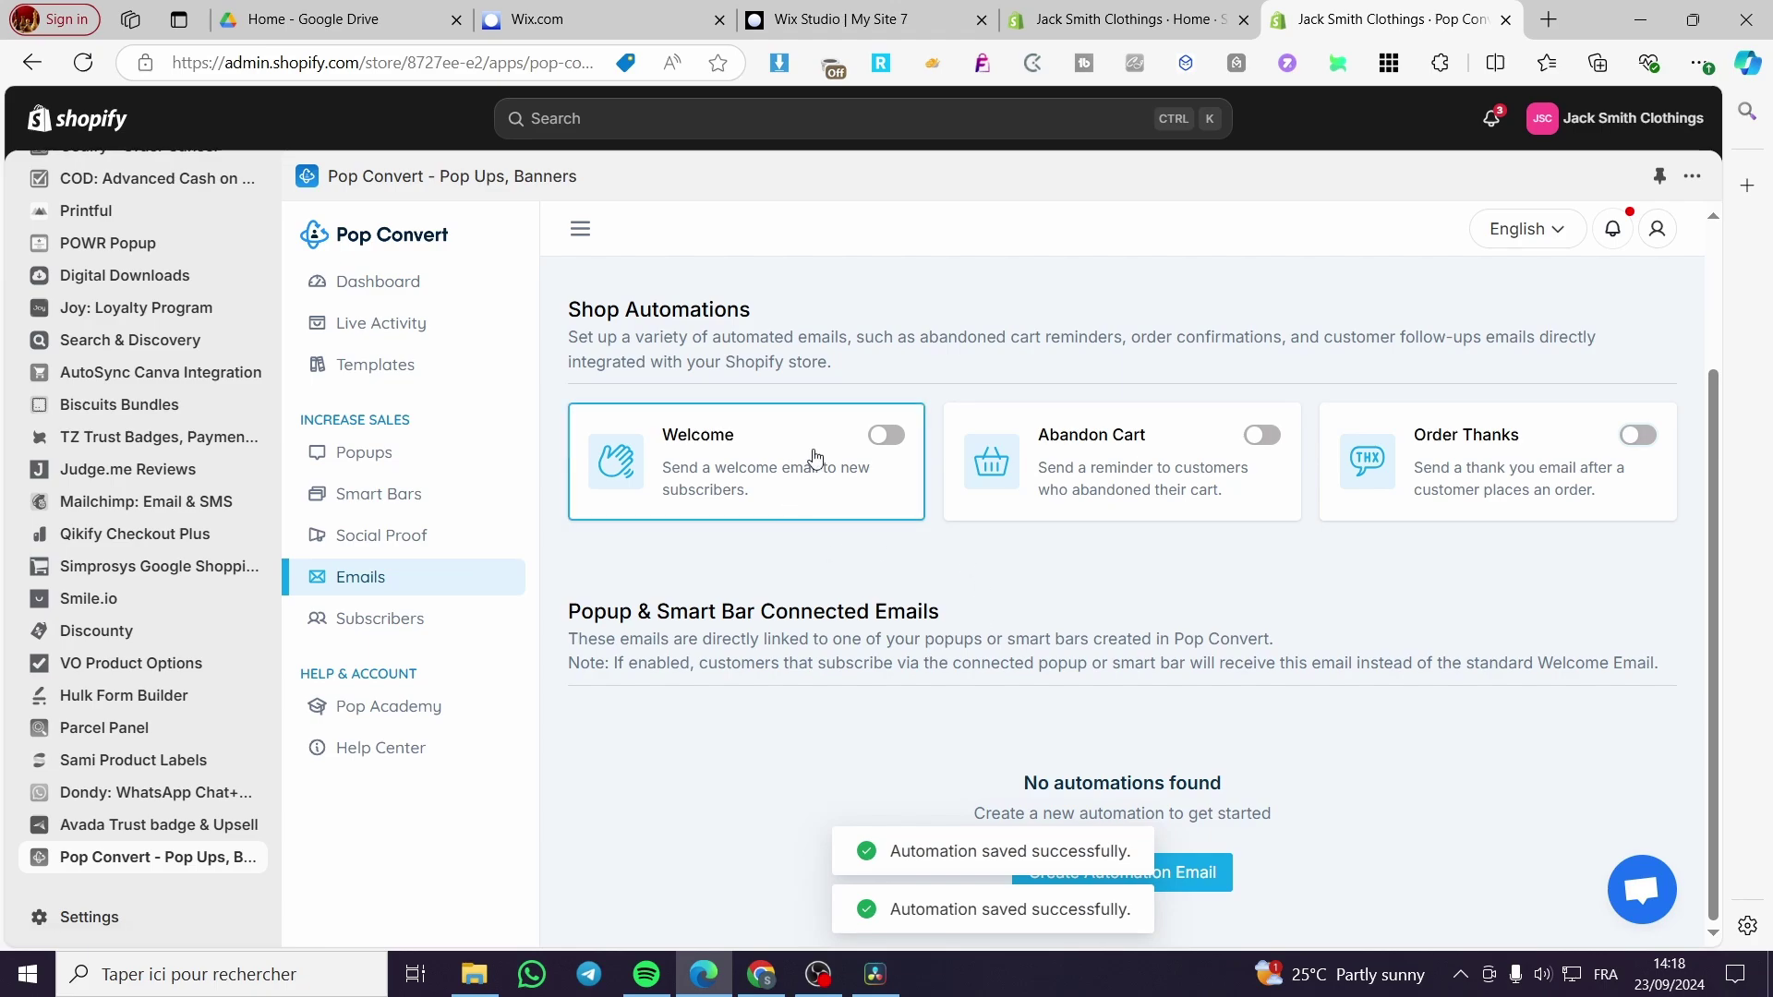
{"action": "left_click", "coordinate": [898, 440]}
{"action": "left_click", "coordinate": [908, 447]}
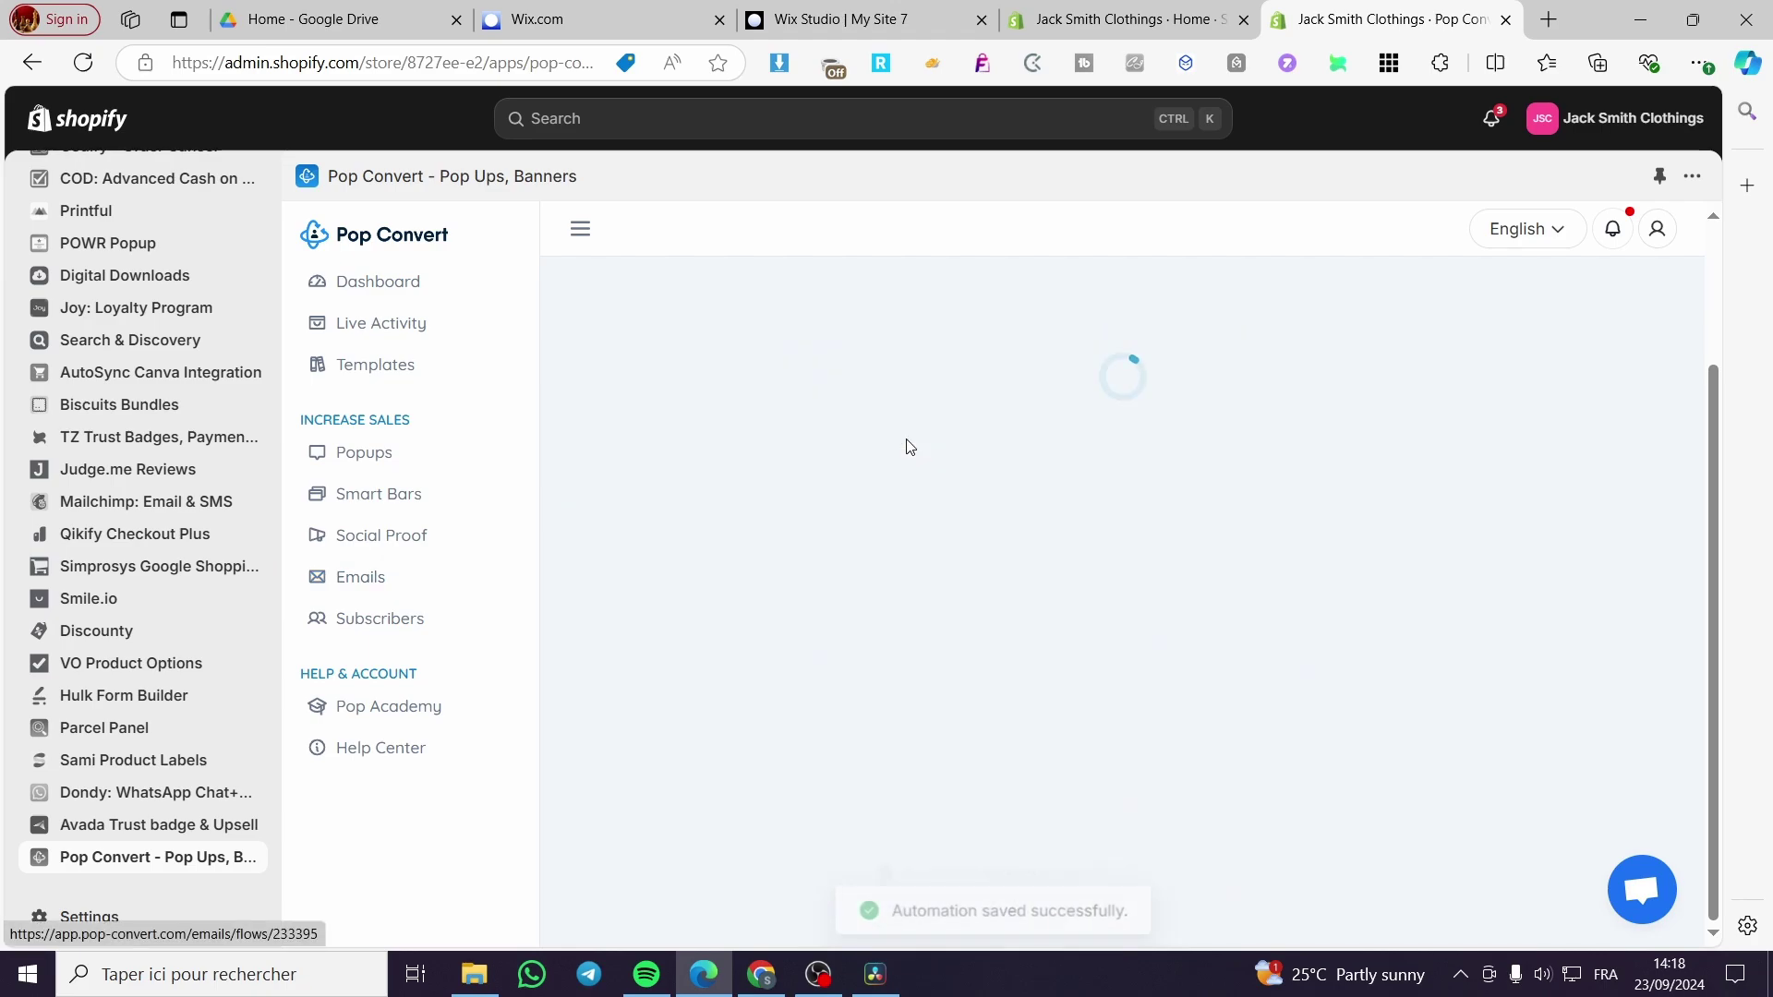